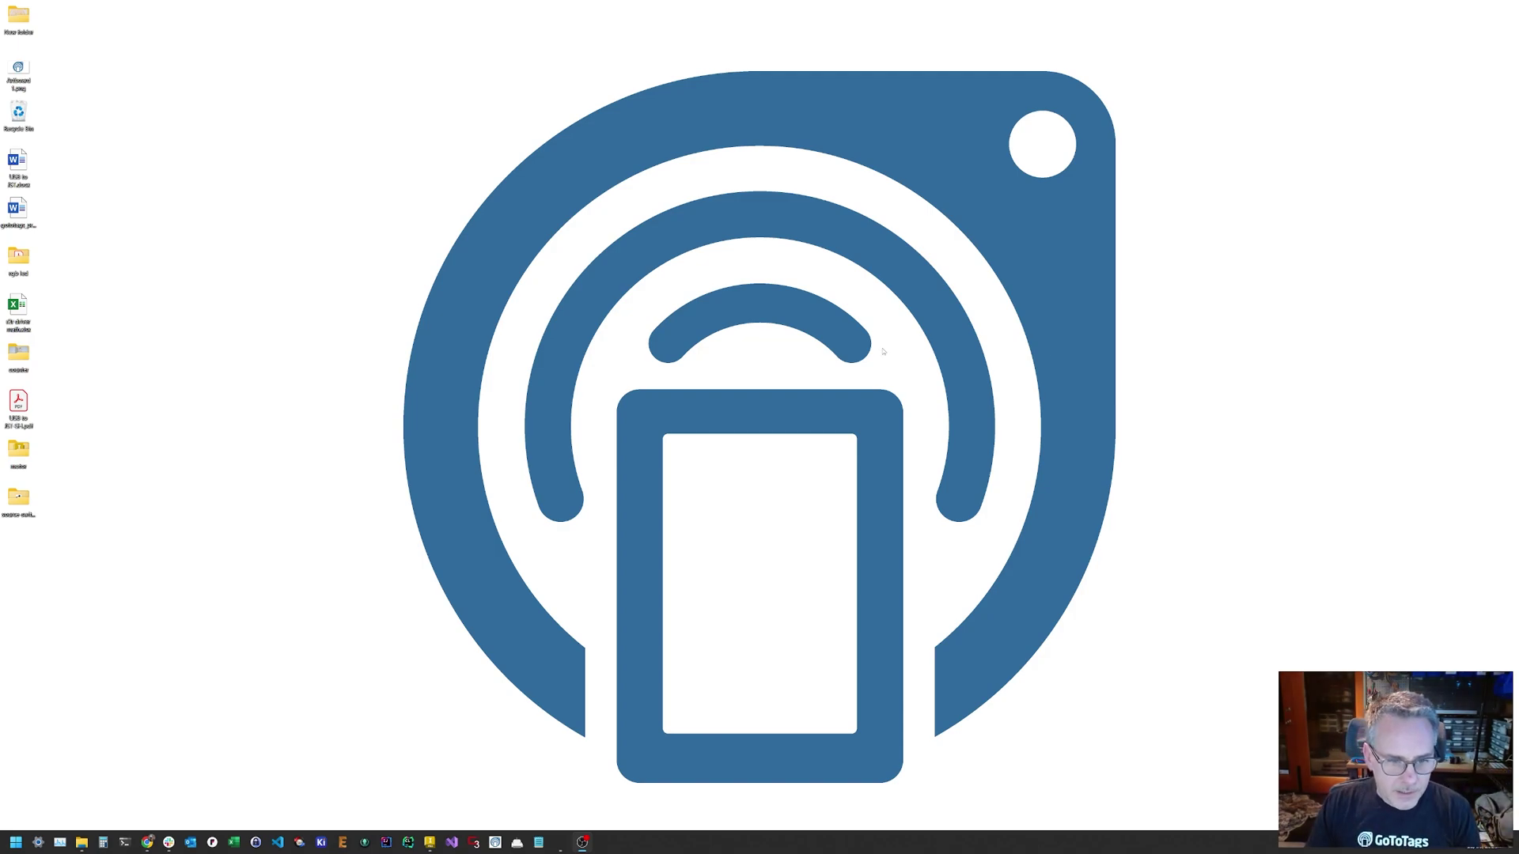
Restore Inventor, then orbit and zoom around the reader assembly to inspect it
{"action": "left_click", "coordinate": [429, 842]}
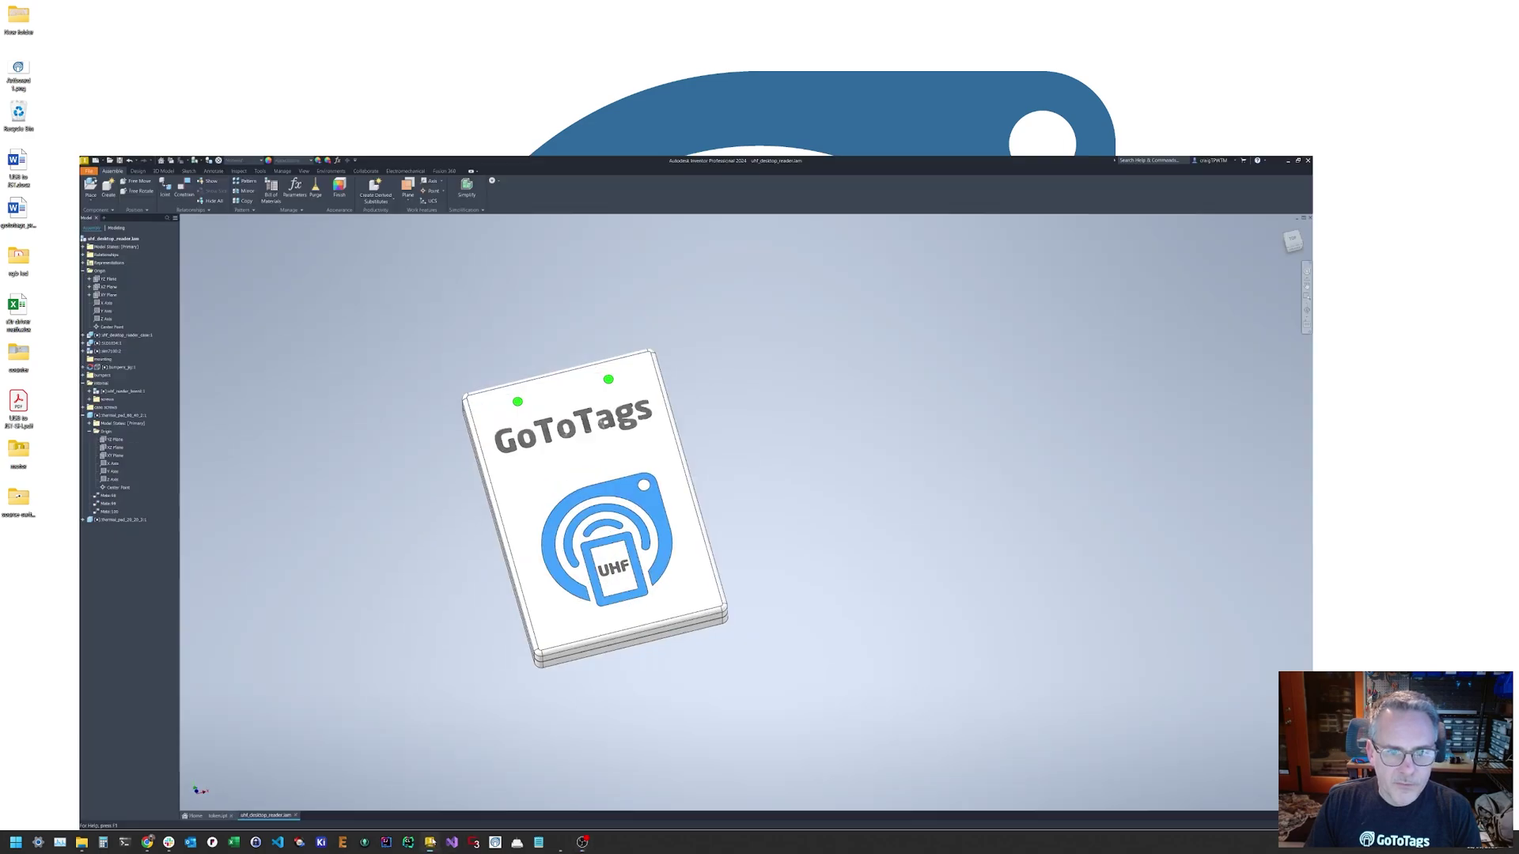
{"action": "scroll", "coordinate": [617, 593], "scroll_direction": "up", "scroll_amount": 3}
{"action": "scroll", "coordinate": [616, 593], "scroll_direction": "down", "scroll_amount": 3}
{"action": "middle_click_drag", "start_coordinate": [617, 585], "coordinate": [635, 445], "text": "shift"}
{"action": "mouse_move", "coordinate": [637, 622]}
{"action": "middle_mouse_down", "text": "shift"}
{"action": "mouse_move", "coordinate": [624, 657]}
{"action": "mouse_move", "coordinate": [698, 651]}
{"action": "mouse_move", "coordinate": [651, 661]}
{"action": "mouse_move", "coordinate": [698, 651]}
{"action": "mouse_move", "coordinate": [684, 595]}
{"action": "middle_mouse_up", "text": "shift"}
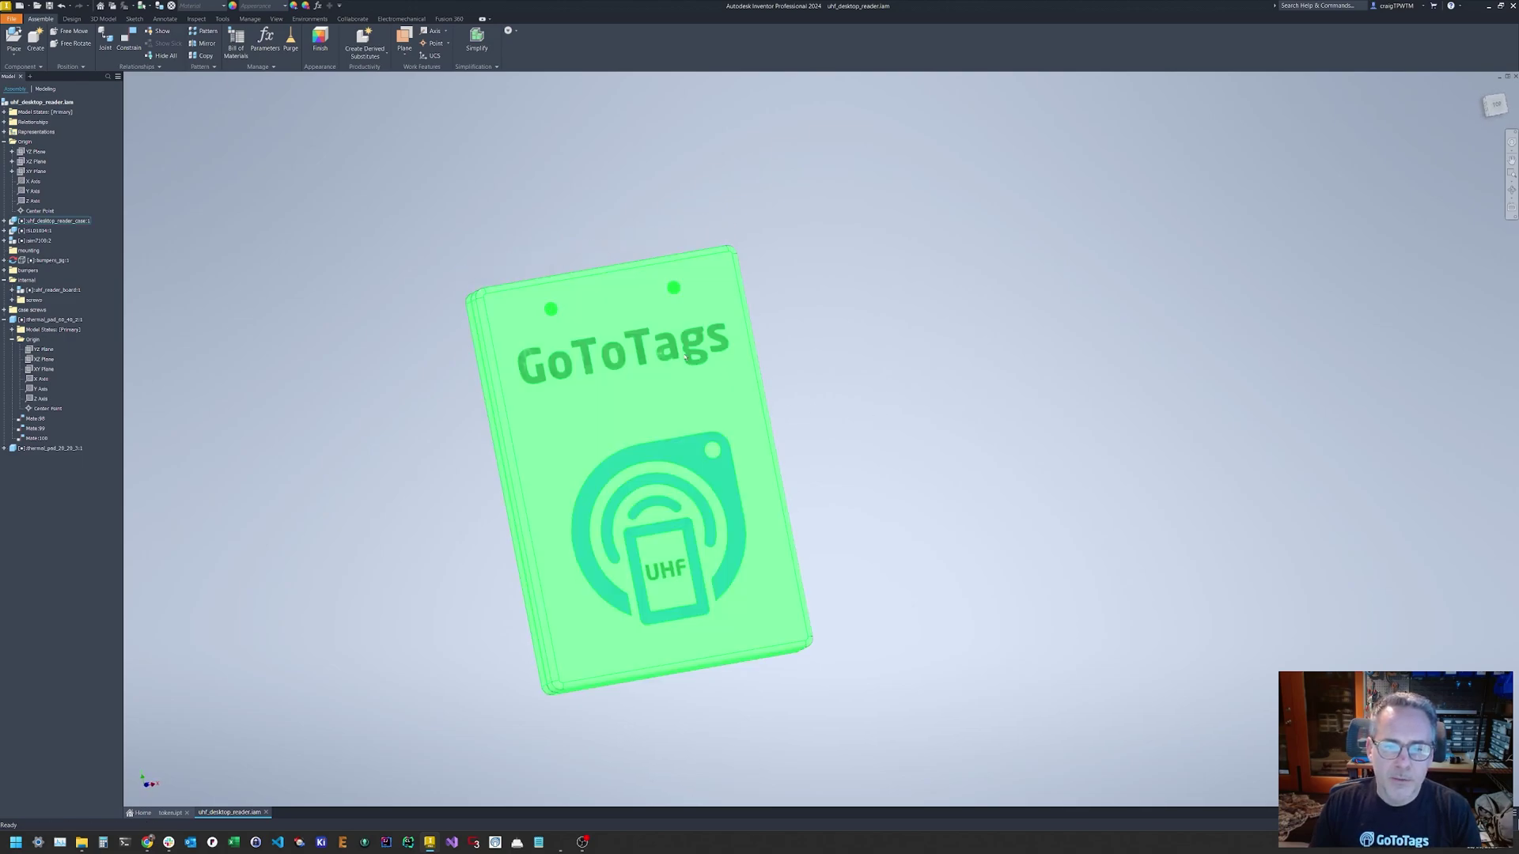
{"action": "mouse_move", "coordinate": [638, 471]}
{"action": "middle_mouse_down", "text": "shift"}
{"action": "mouse_move", "coordinate": [559, 502]}
{"action": "mouse_move", "coordinate": [597, 515]}
{"action": "mouse_move", "coordinate": [799, 485]}
{"action": "mouse_move", "coordinate": [946, 441]}
{"action": "mouse_move", "coordinate": [923, 475]}
{"action": "mouse_move", "coordinate": [611, 520]}
{"action": "mouse_move", "coordinate": [542, 478]}
{"action": "middle_mouse_up", "text": "shift"}
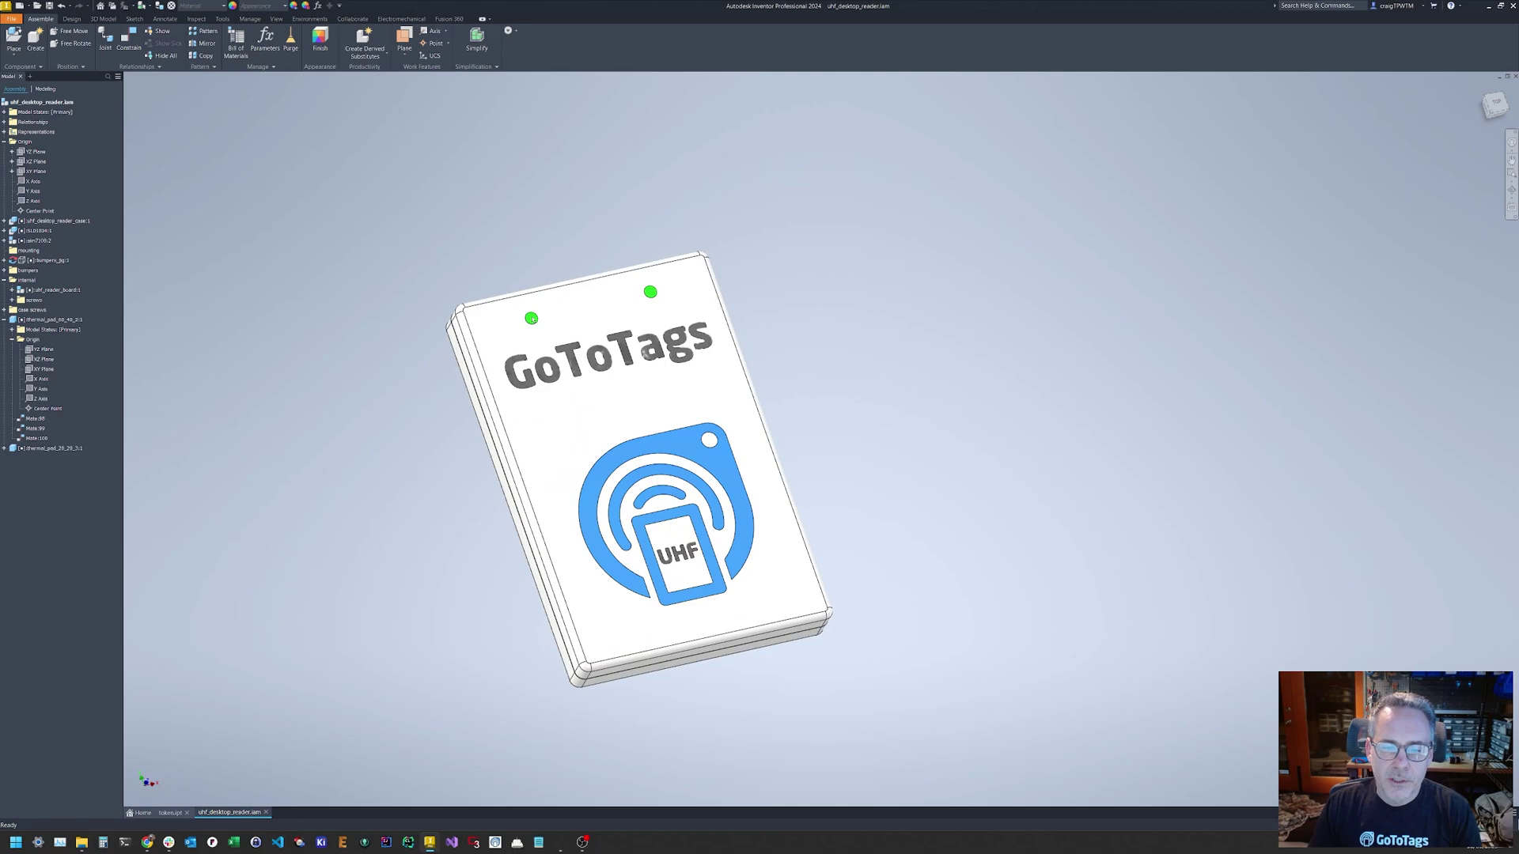
{"action": "middle_click_drag", "start_coordinate": [919, 427], "coordinate": [960, 430], "text": "shift"}
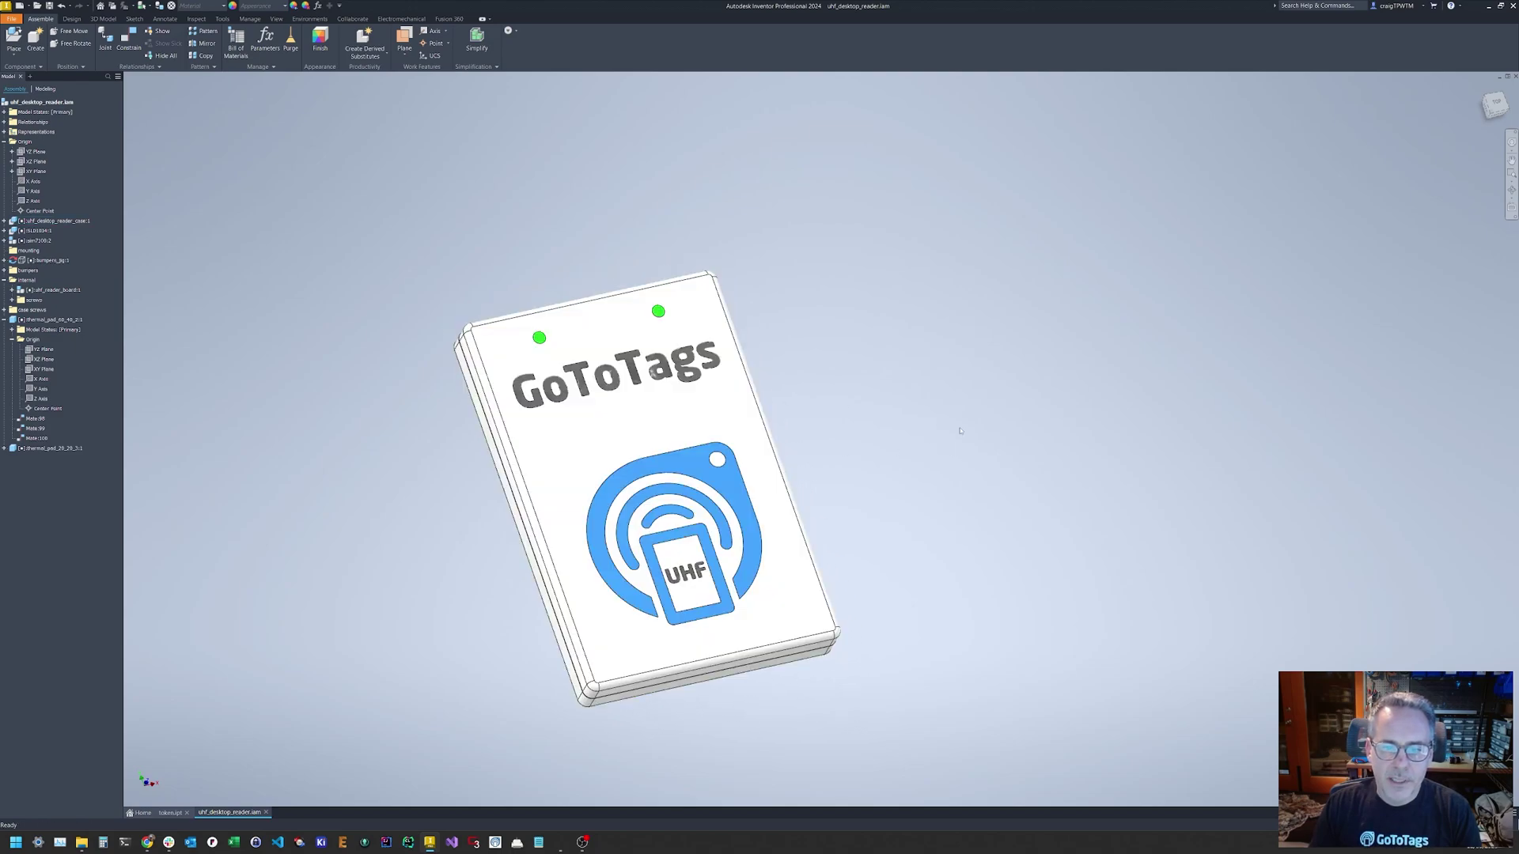
{"action": "scroll", "coordinate": [1070, 508], "scroll_direction": "down", "scroll_amount": 3}
{"action": "scroll", "coordinate": [1052, 518], "scroll_direction": "up", "scroll_amount": 3}
{"action": "scroll", "coordinate": [1029, 532], "scroll_direction": "down", "scroll_amount": 2}
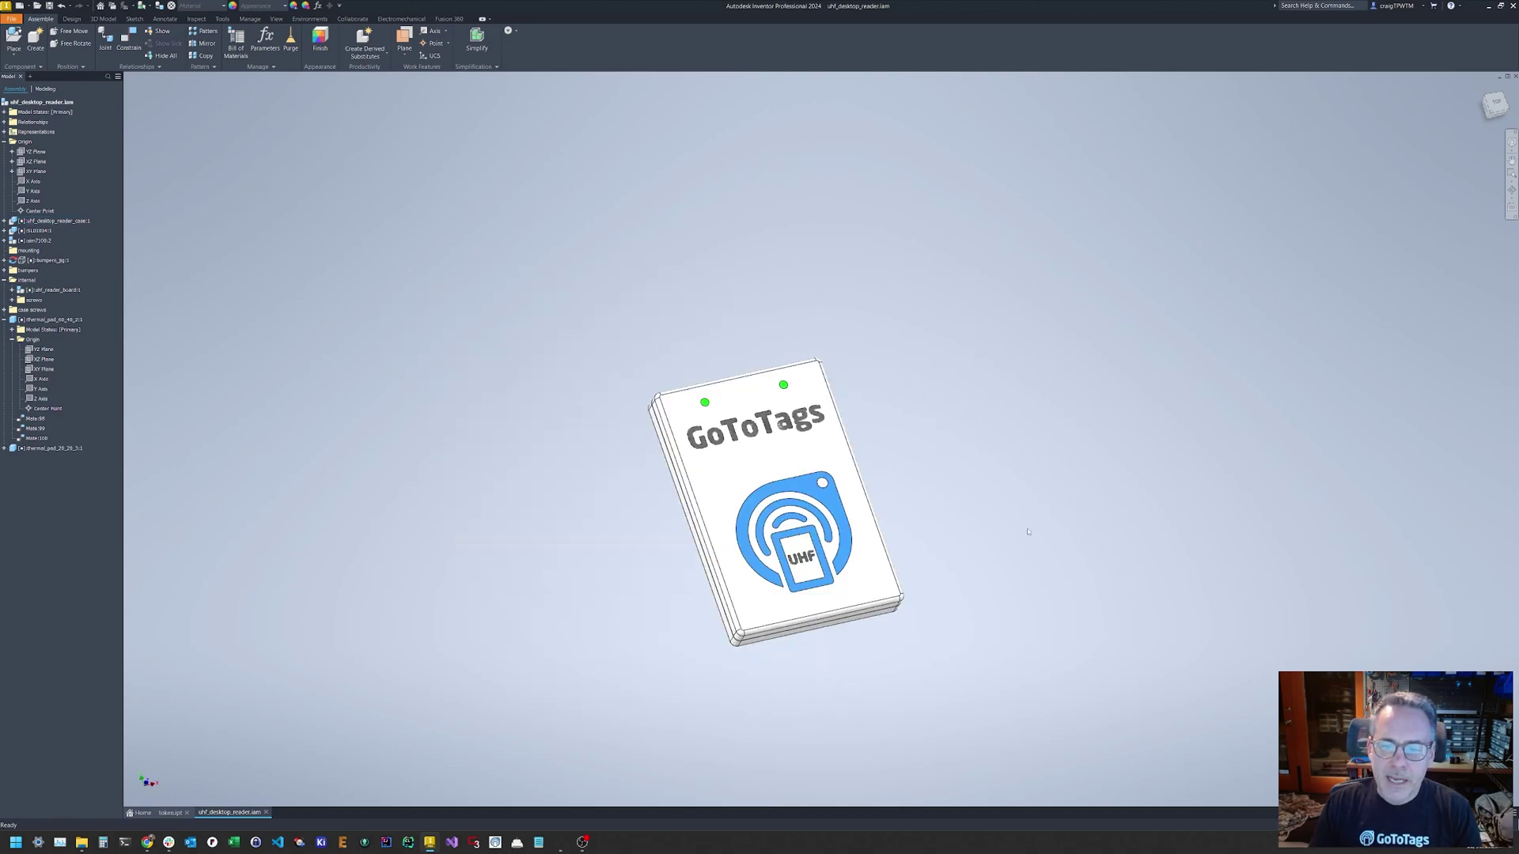
Pan the view, then close Inventor and save the changes to token.ipt
{"action": "middle_click_drag", "start_coordinate": [1028, 532], "coordinate": [911, 462]}
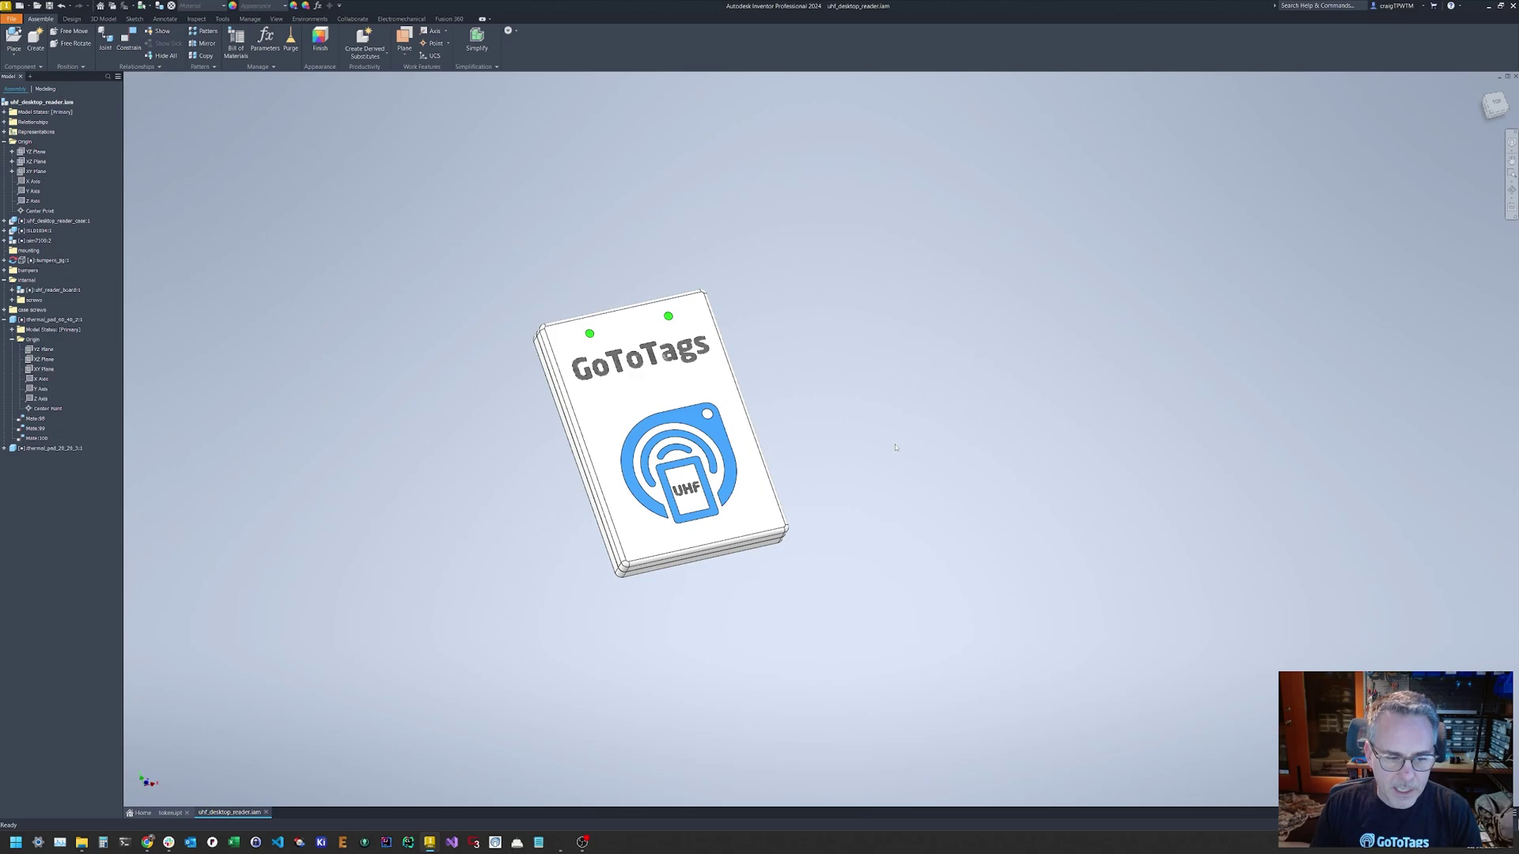
{"action": "left_click", "coordinate": [1513, 7]}
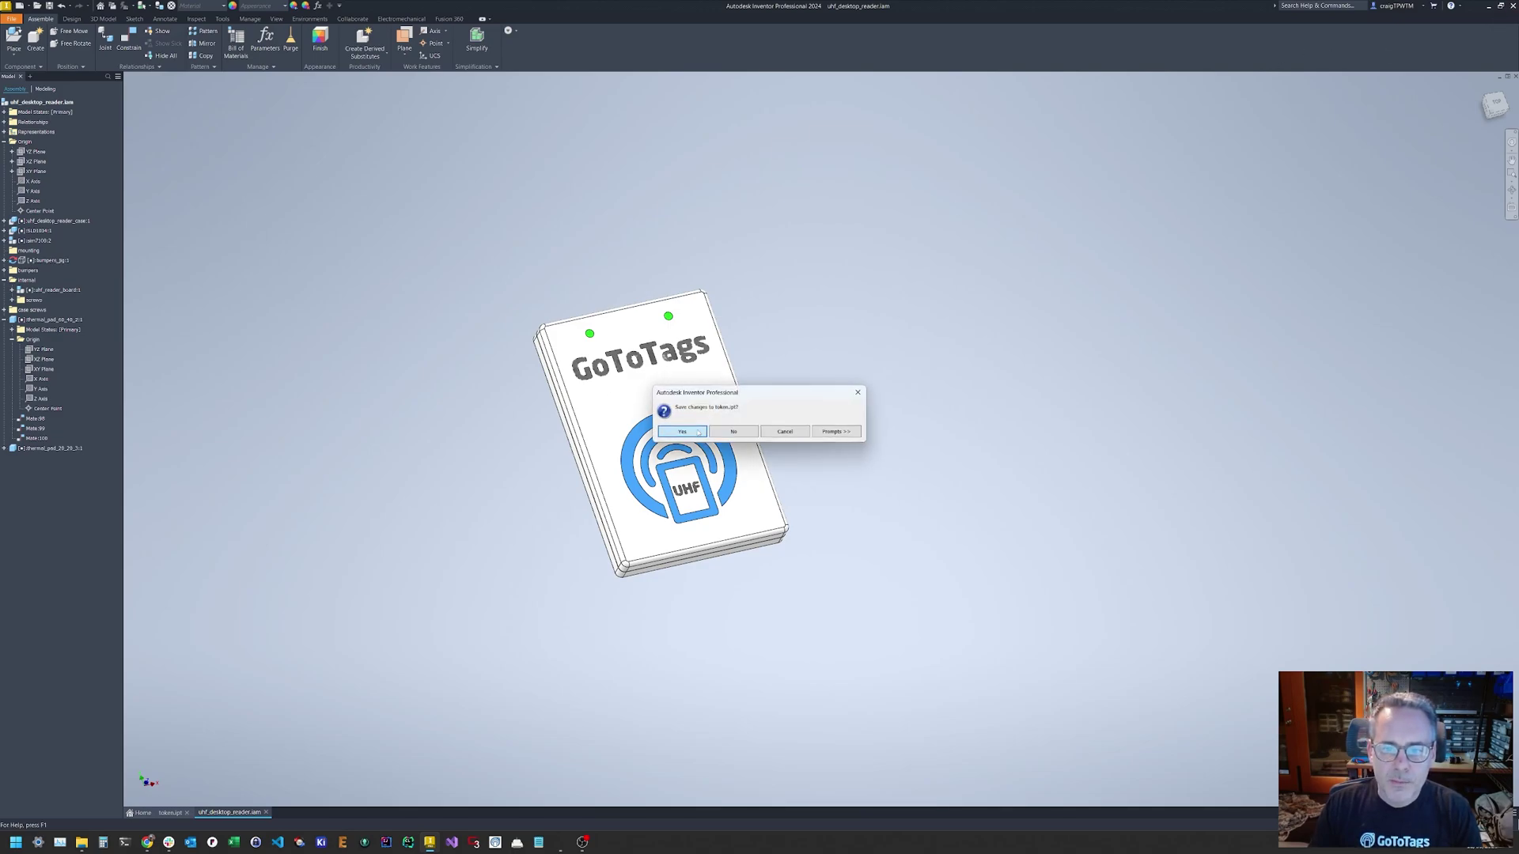
{"action": "left_click", "coordinate": [682, 431]}
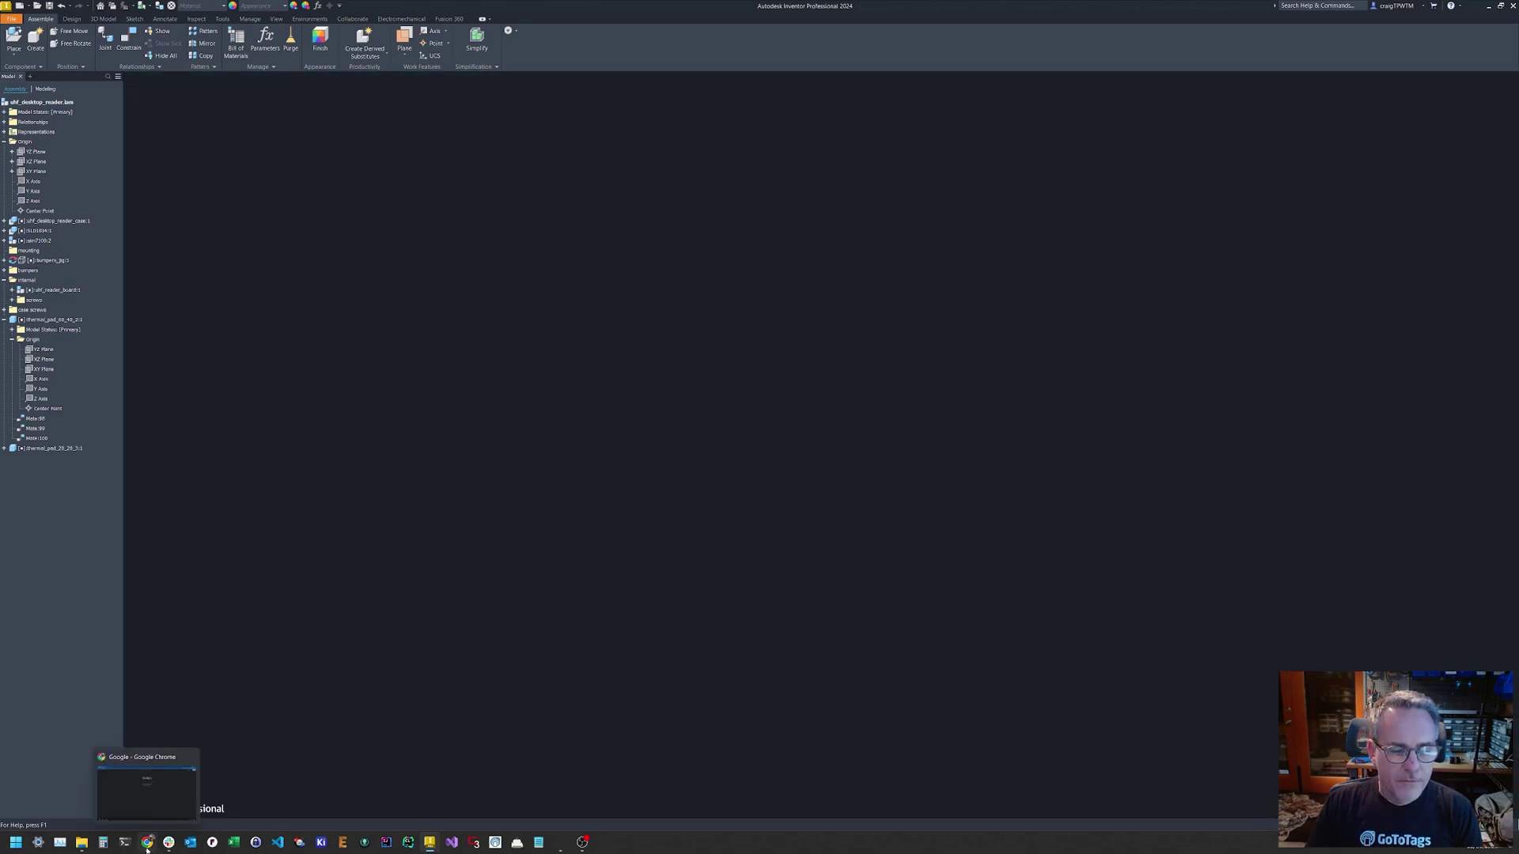
Search Google for 'font awesome' and open the Font Awesome homepage result
{"action": "left_click", "coordinate": [147, 842]}
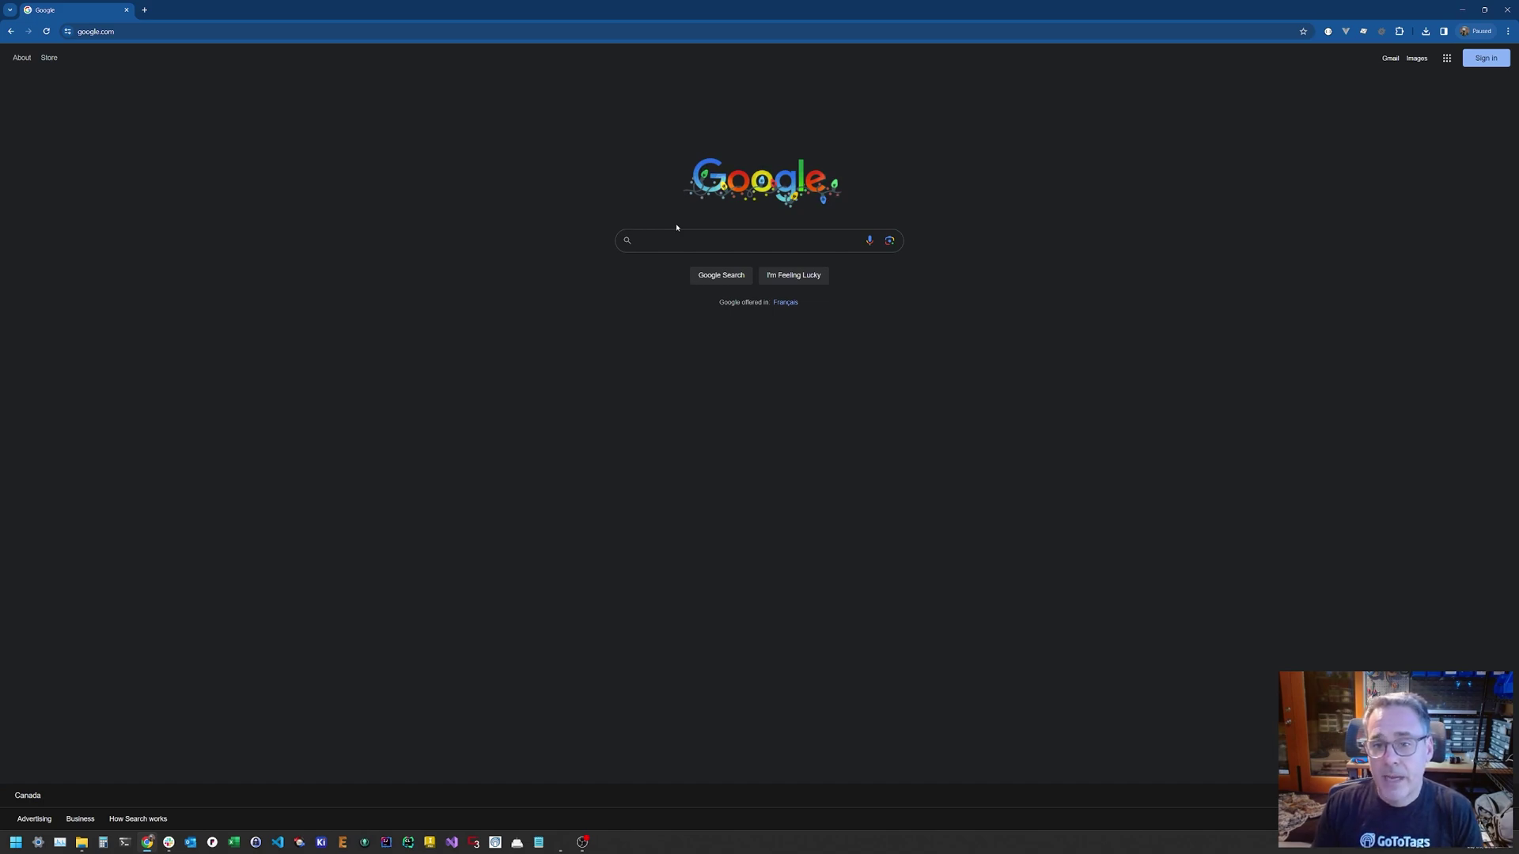
{"action": "type", "text": "font a"}
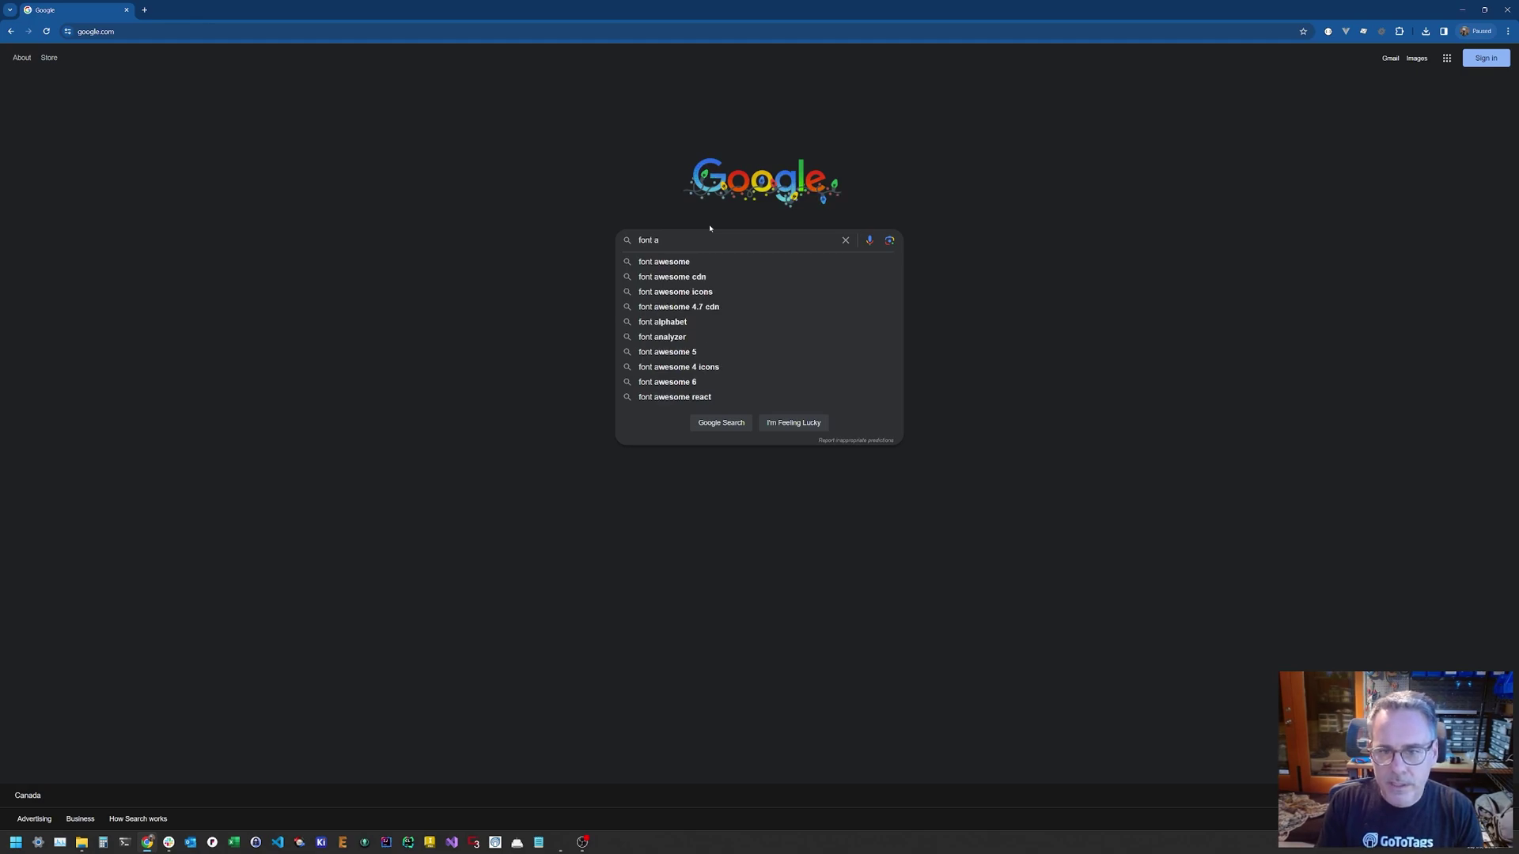
{"action": "key", "text": "Down"}
{"action": "key", "text": "Return"}
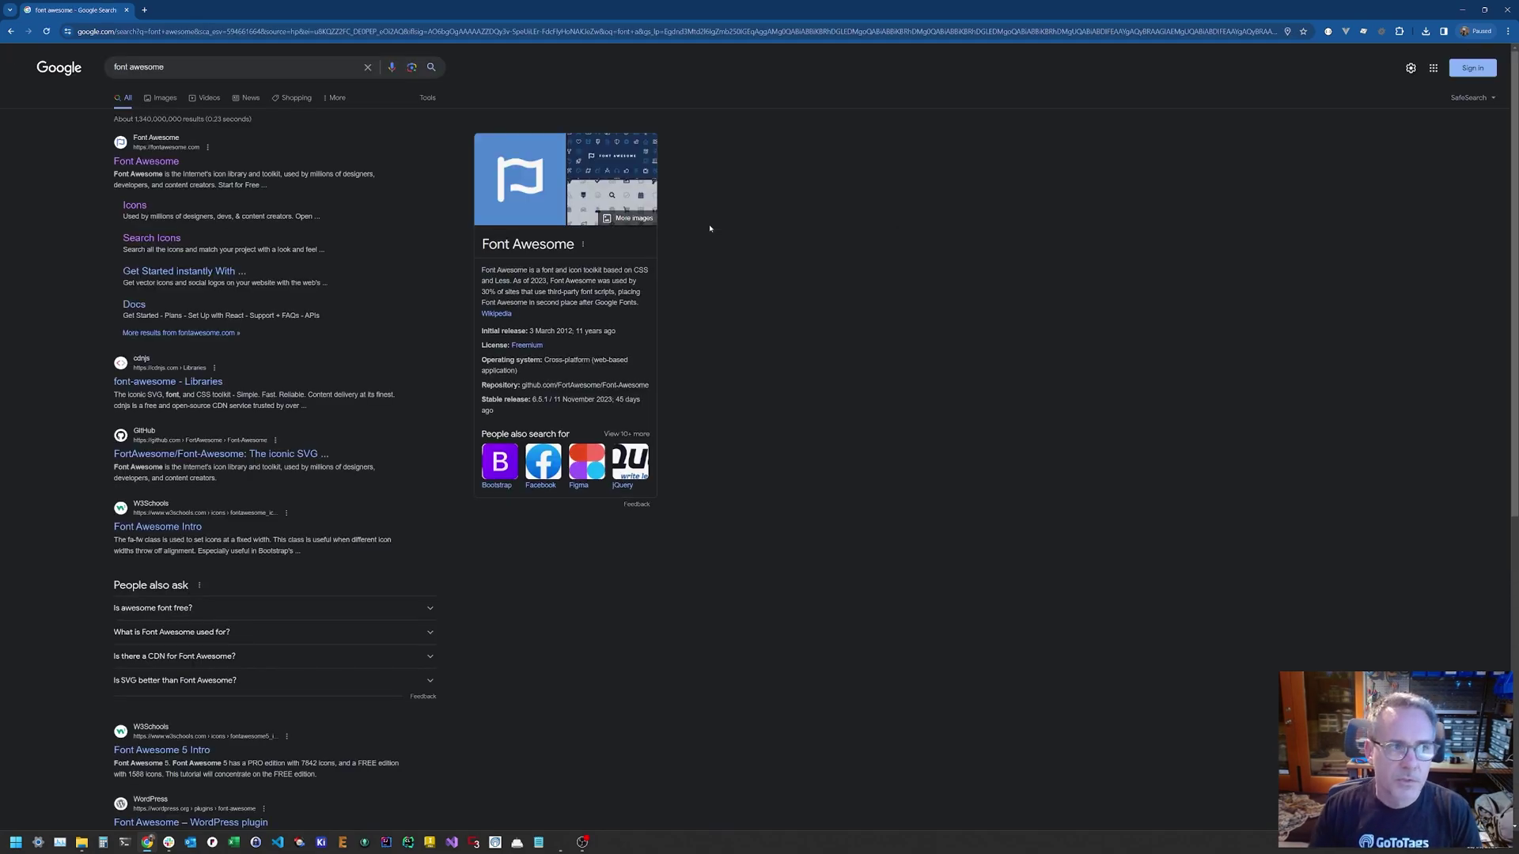
{"action": "left_click", "coordinate": [168, 162]}
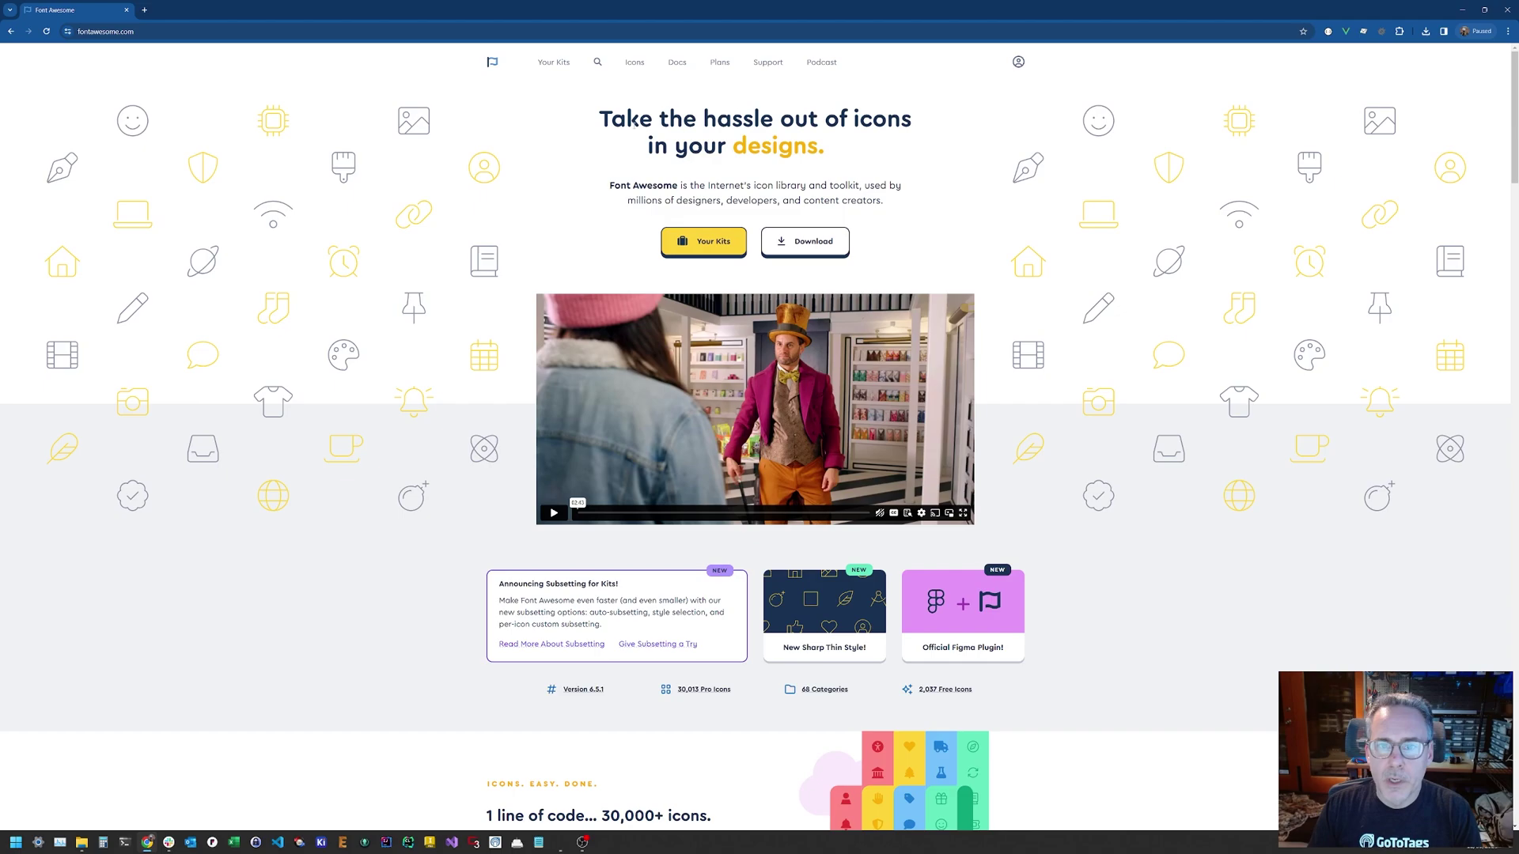
Browse the full Font Awesome catalogue of 30,013 icons
{"action": "left_click", "coordinate": [629, 66]}
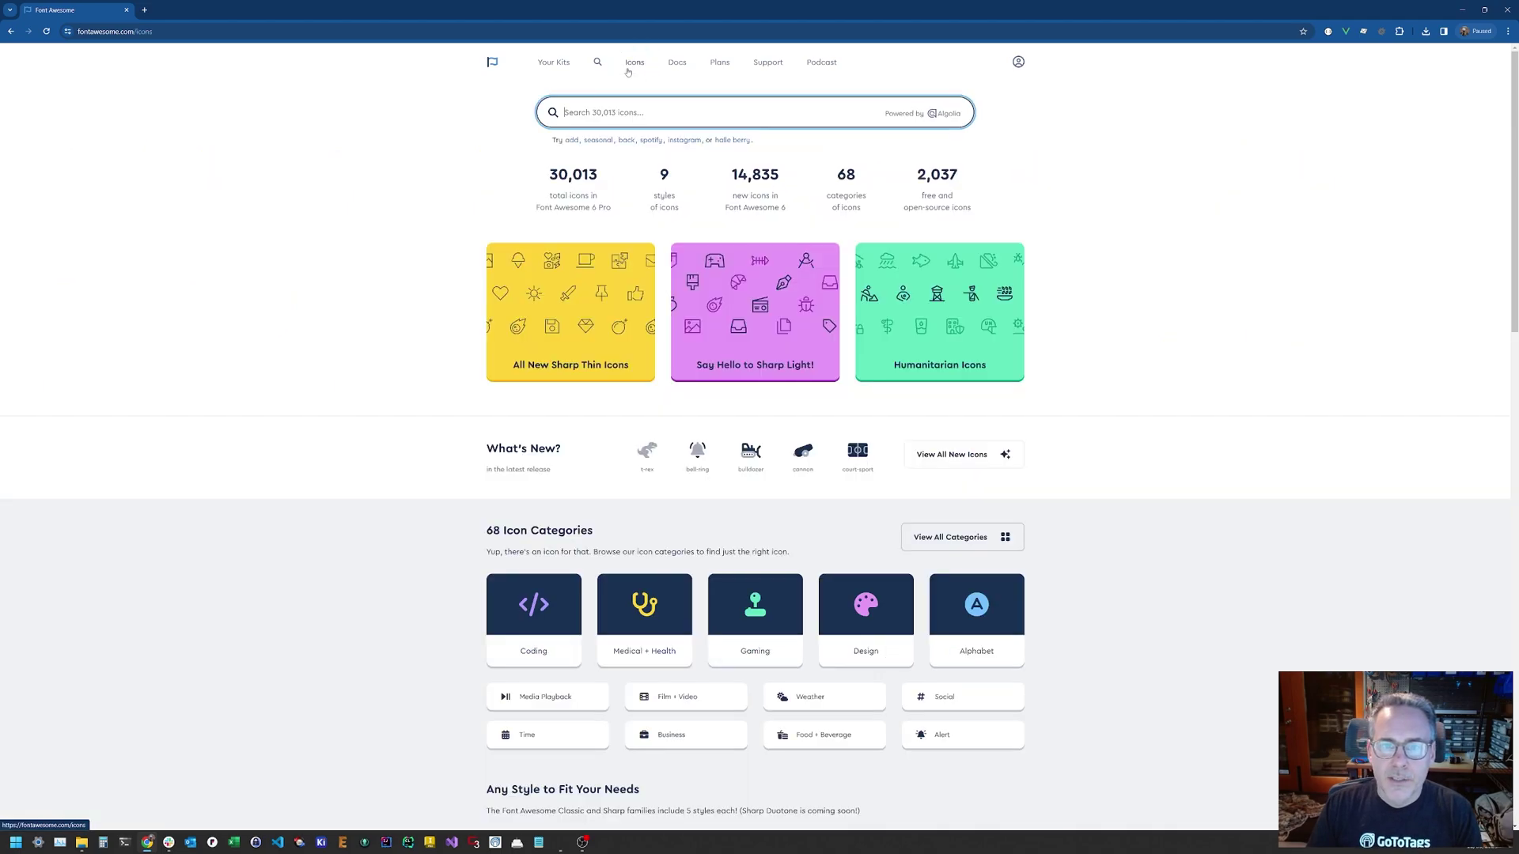
{"action": "left_click", "coordinate": [585, 183]}
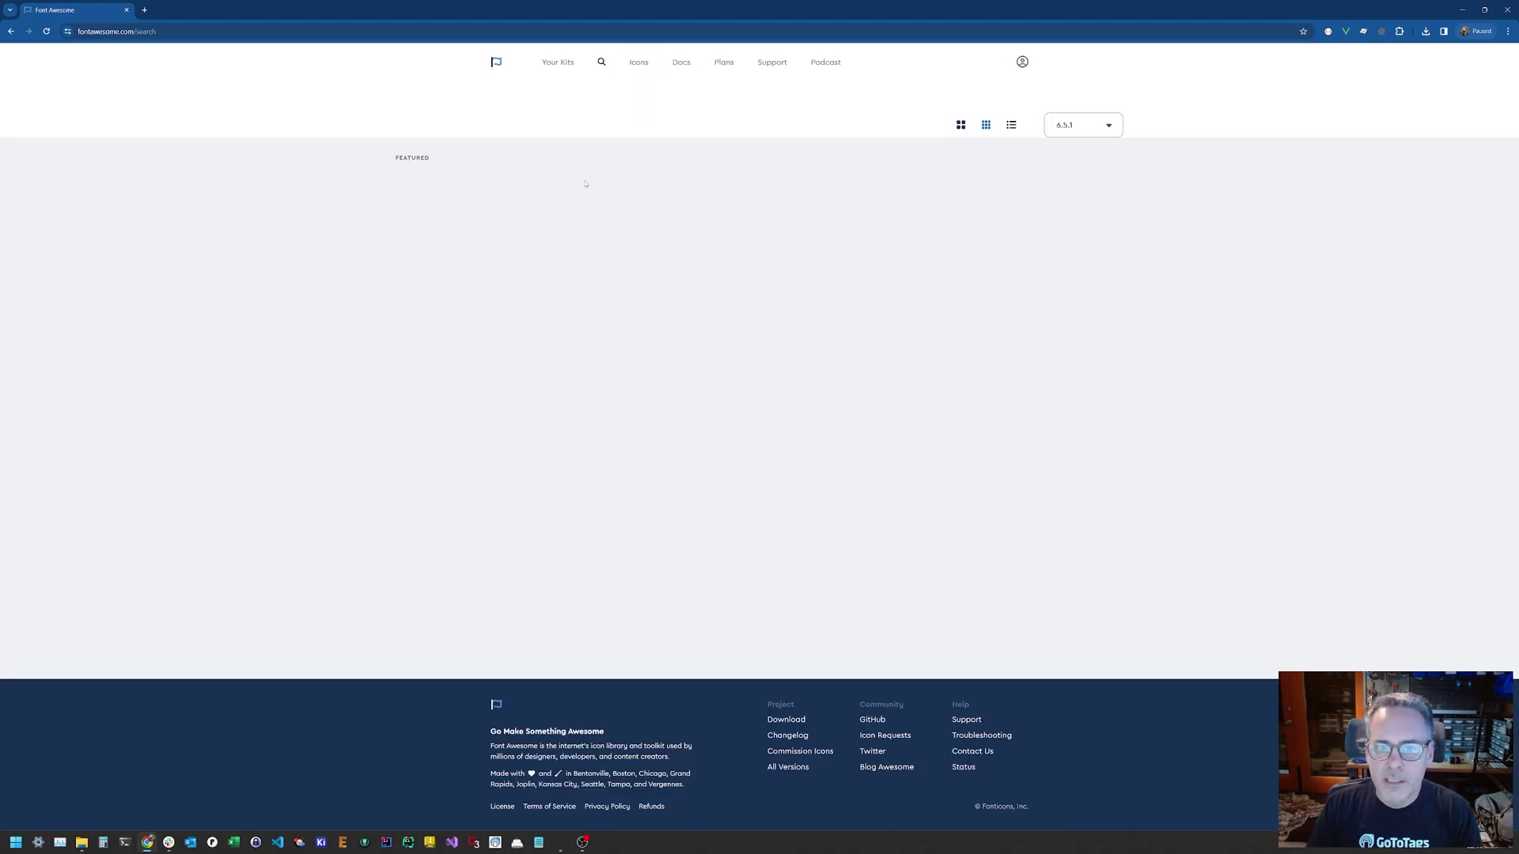
{"action": "scroll", "coordinate": [619, 229], "scroll_direction": "down", "scroll_amount": 7}
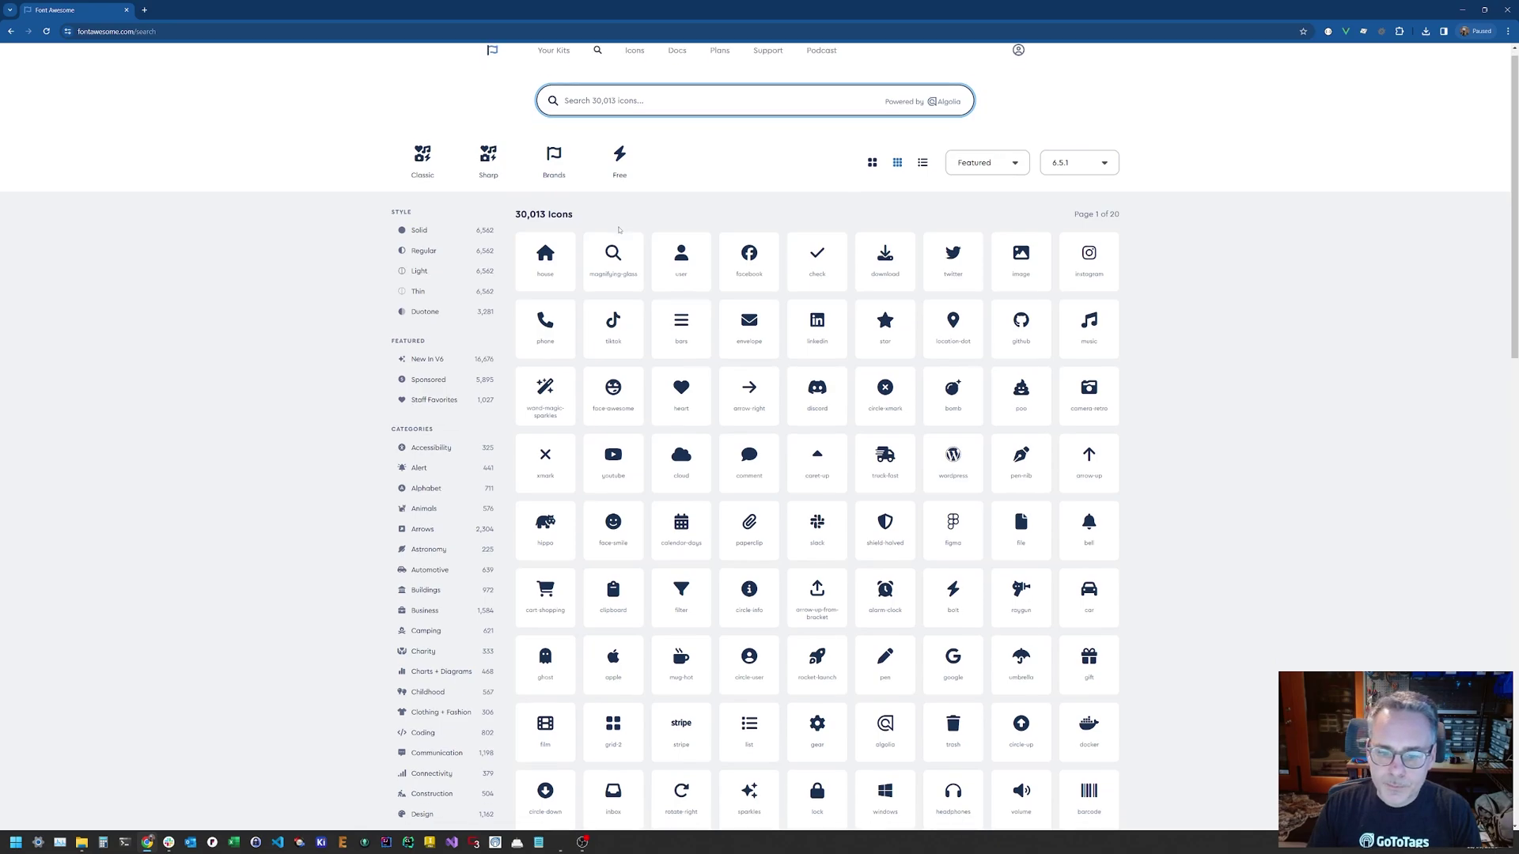
{"action": "scroll", "coordinate": [756, 292], "scroll_direction": "down", "scroll_amount": 6}
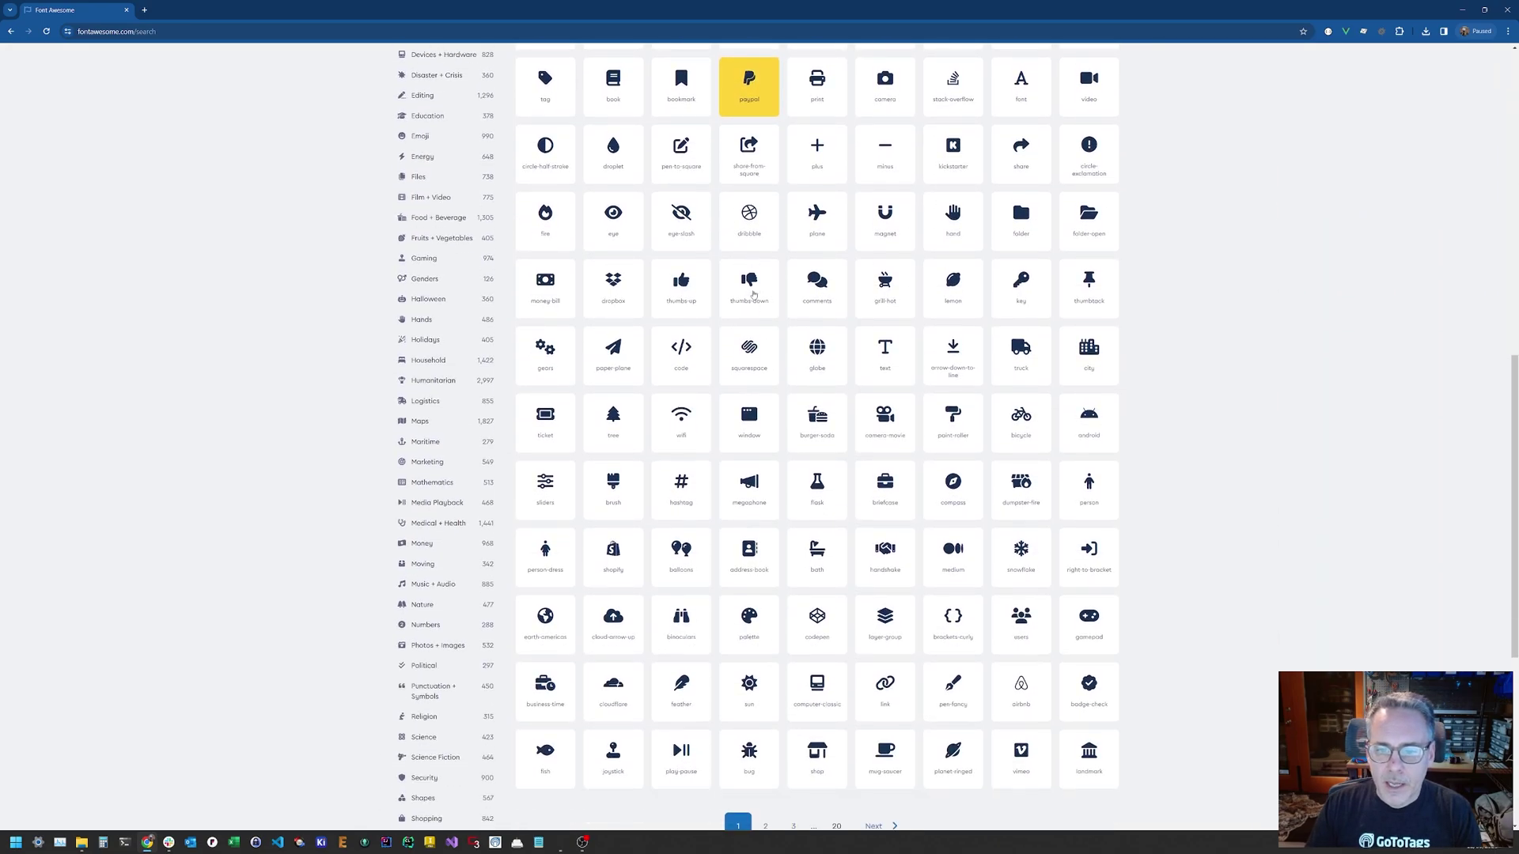
{"action": "scroll", "coordinate": [797, 257], "scroll_direction": "up", "scroll_amount": 8}
{"action": "scroll", "coordinate": [797, 258], "scroll_direction": "up", "scroll_amount": 5}
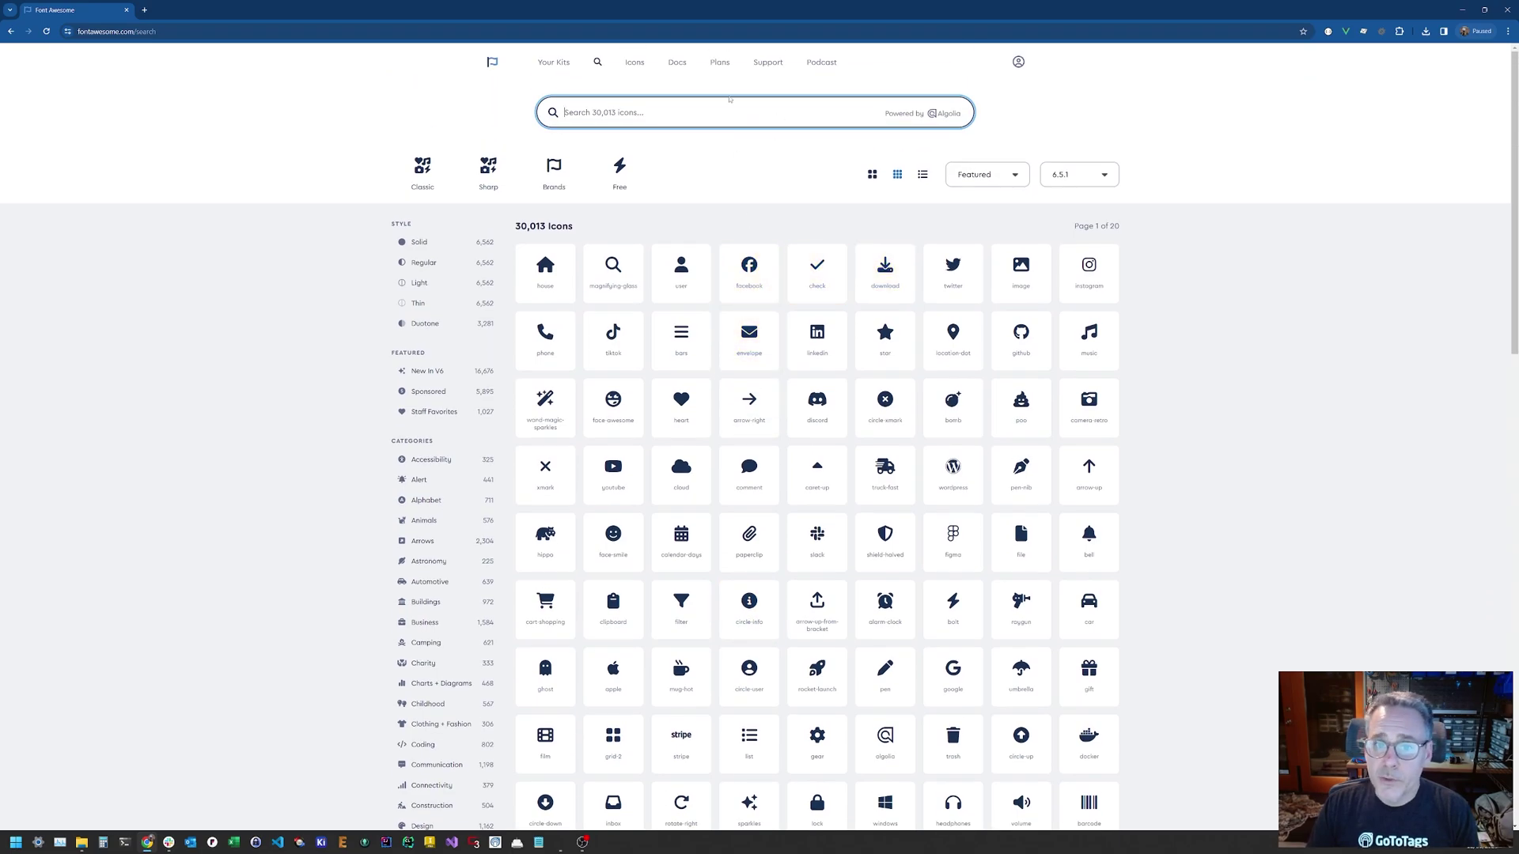
Go through the account page to the Downloads page with the 6.5.1 packages
{"action": "left_click", "coordinate": [635, 65]}
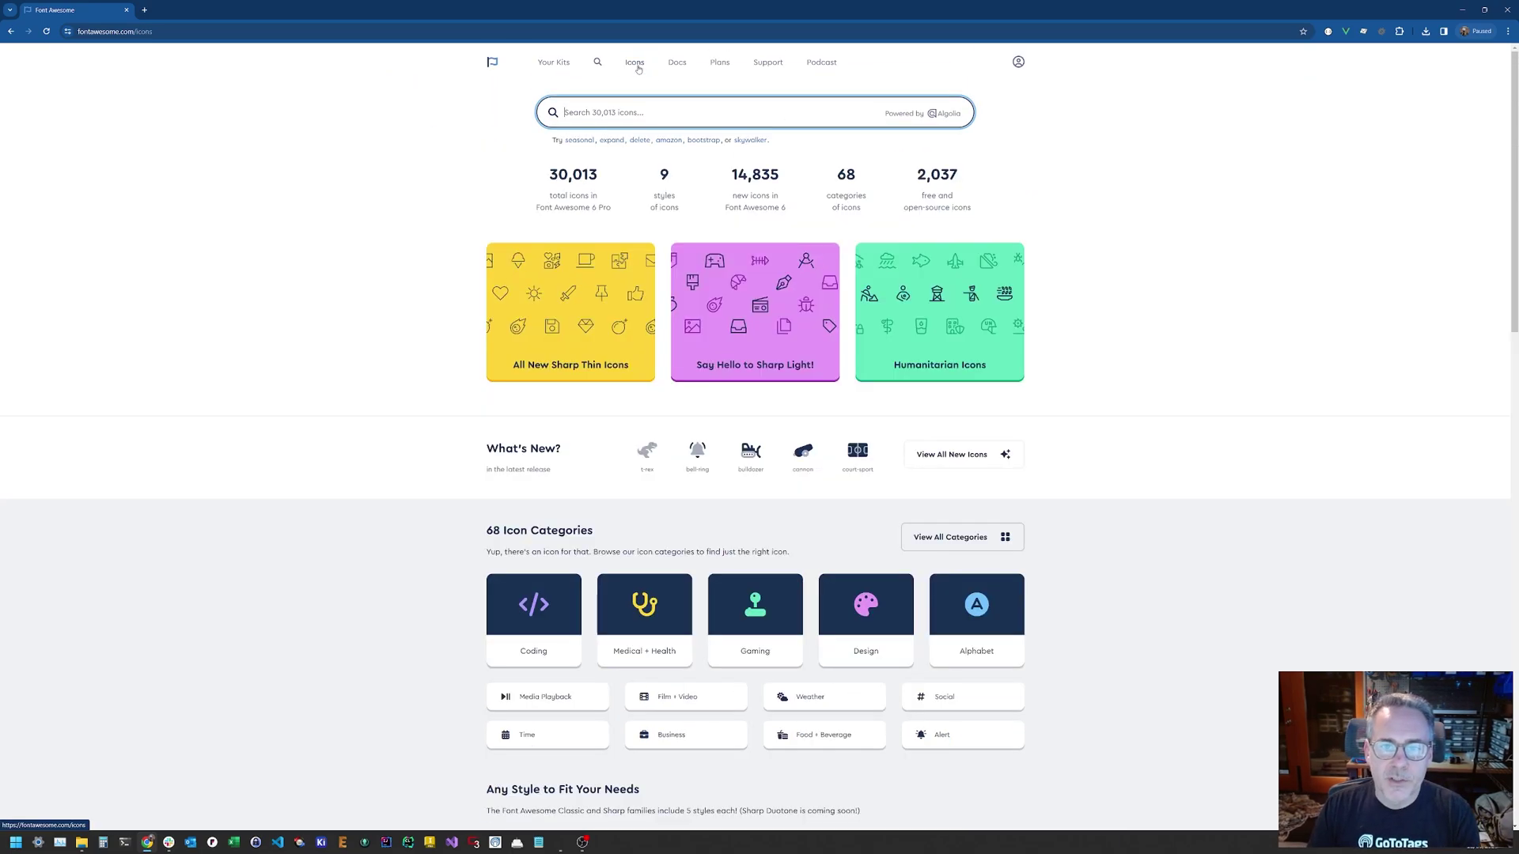
{"action": "left_click", "coordinate": [1019, 63]}
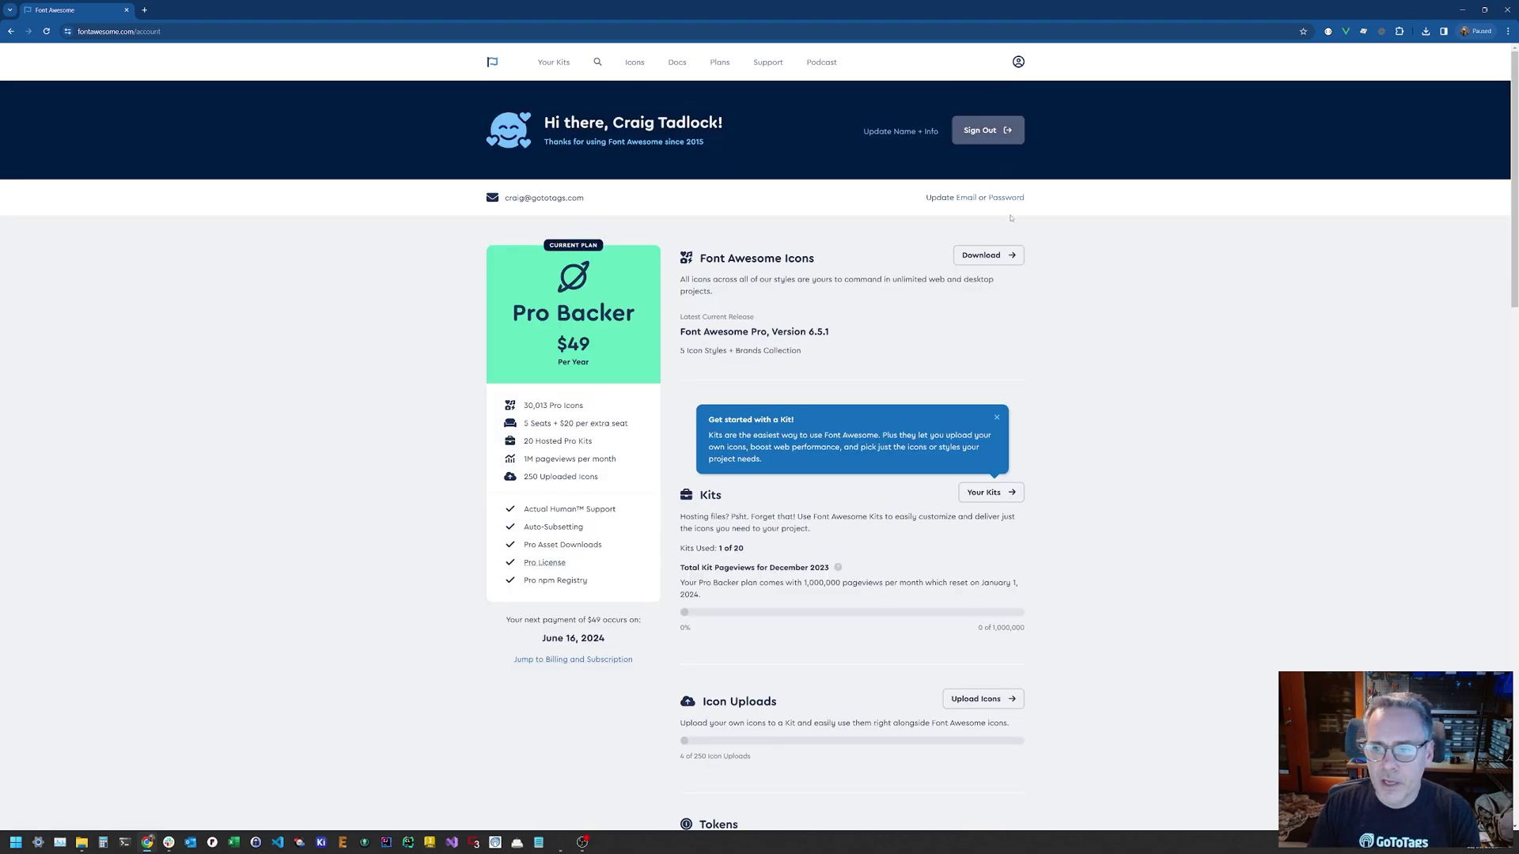
{"action": "left_click", "coordinate": [985, 255]}
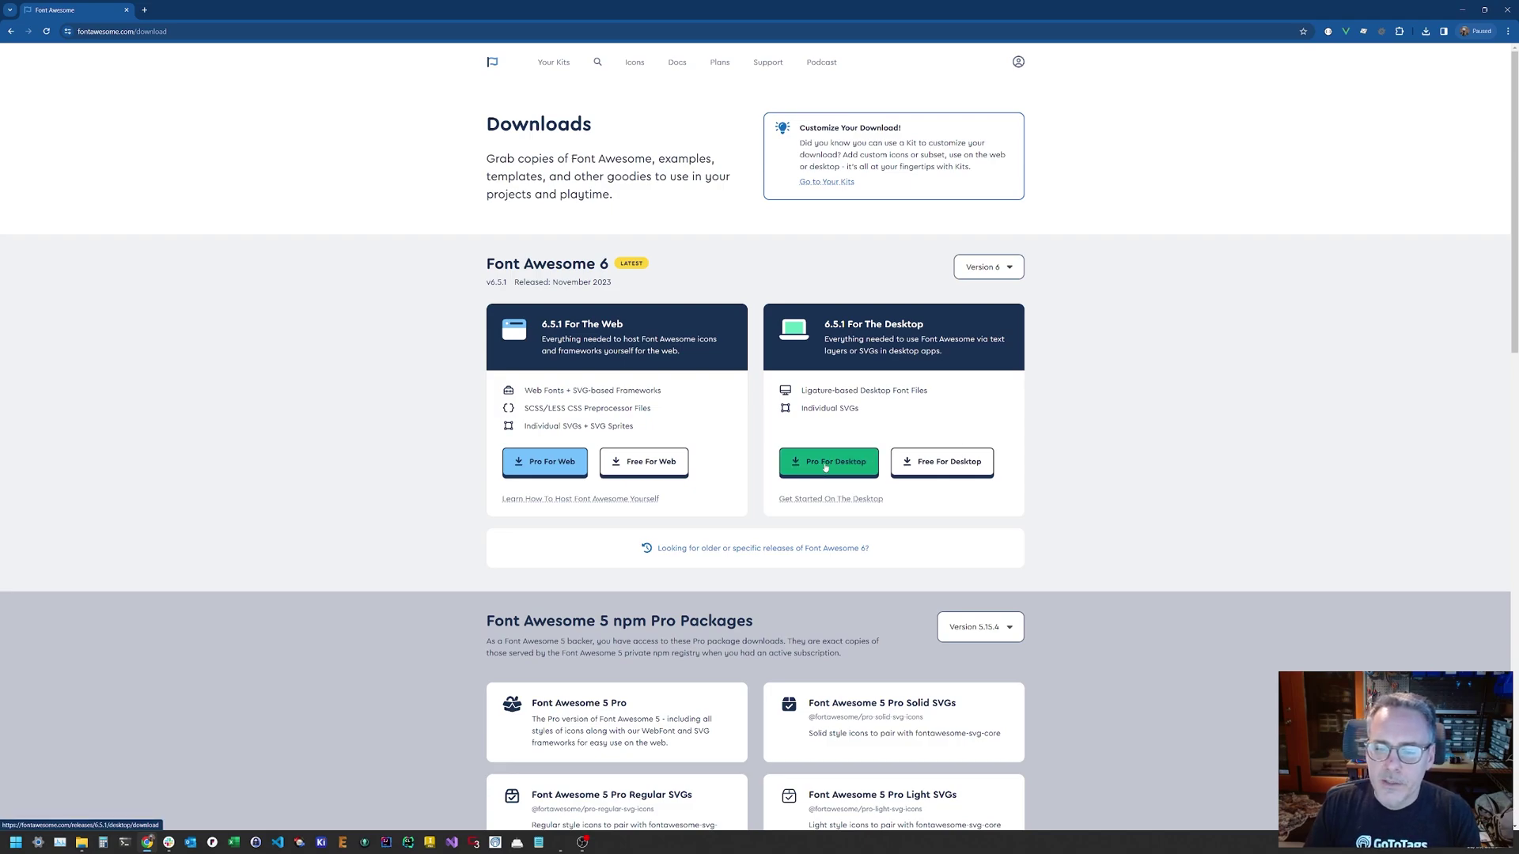
Minimize Chrome and open the extracted fontawesome-pro-6.5.1-desktop folder in Downloads
{"action": "left_click", "coordinate": [1461, 10]}
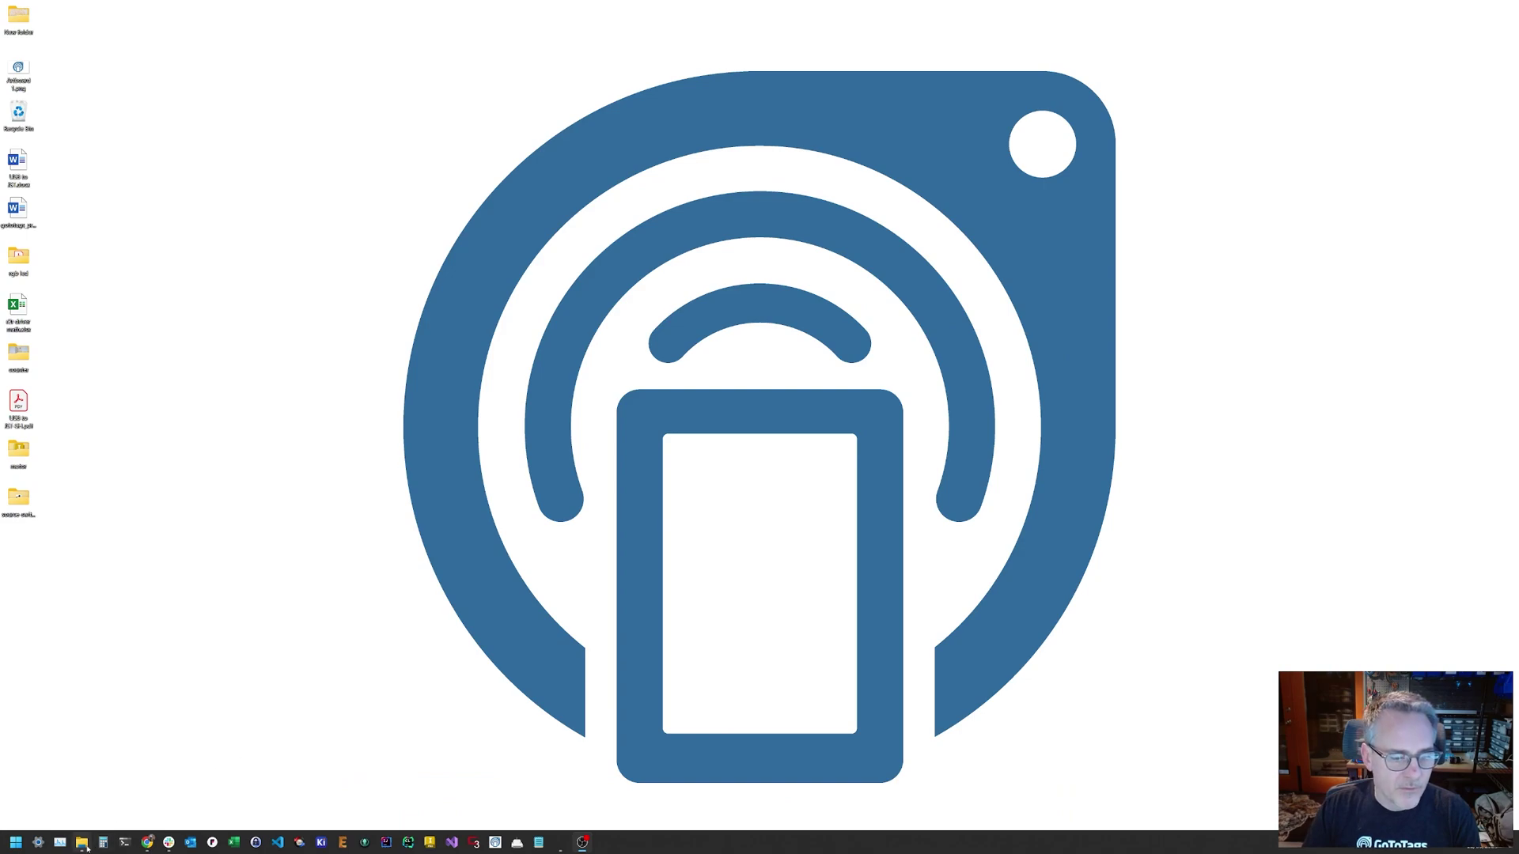
{"action": "left_click", "coordinate": [95, 787]}
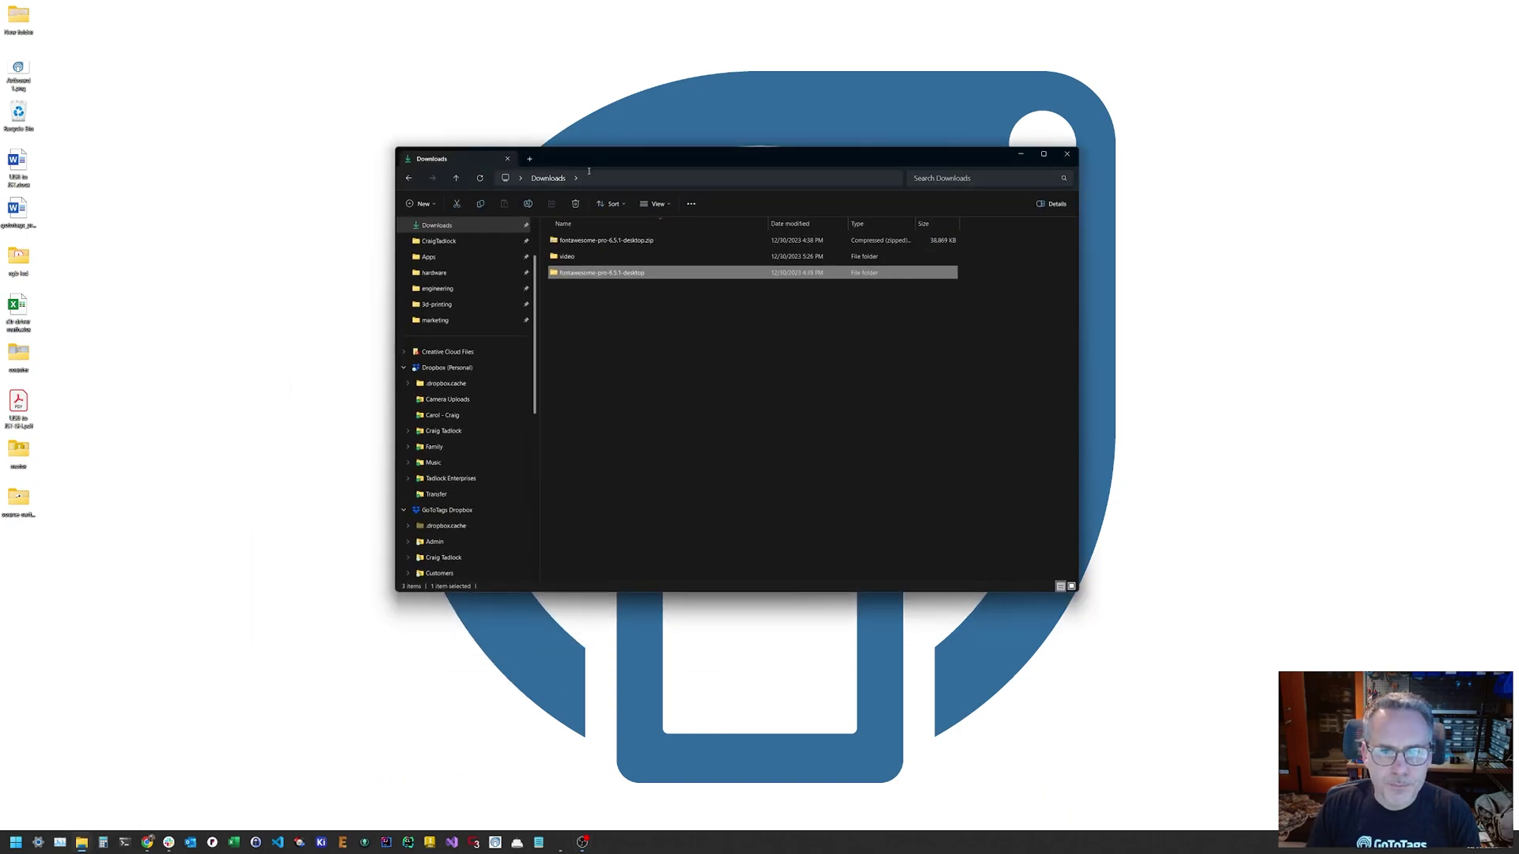
{"action": "left_click", "coordinate": [605, 239]}
{"action": "double_click", "coordinate": [640, 273]}
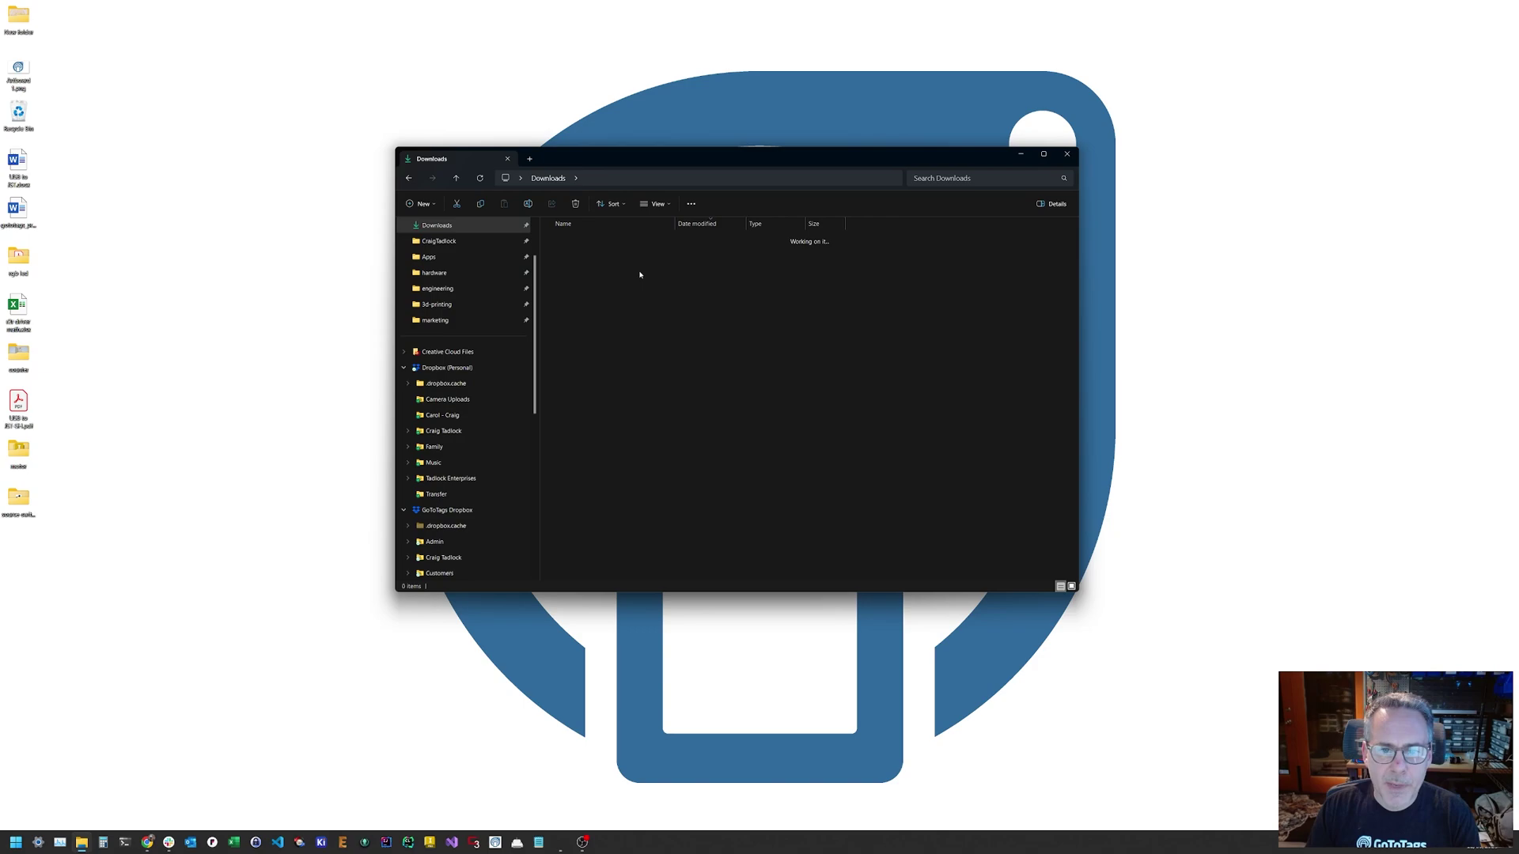
{"action": "double_click", "coordinate": [639, 253]}
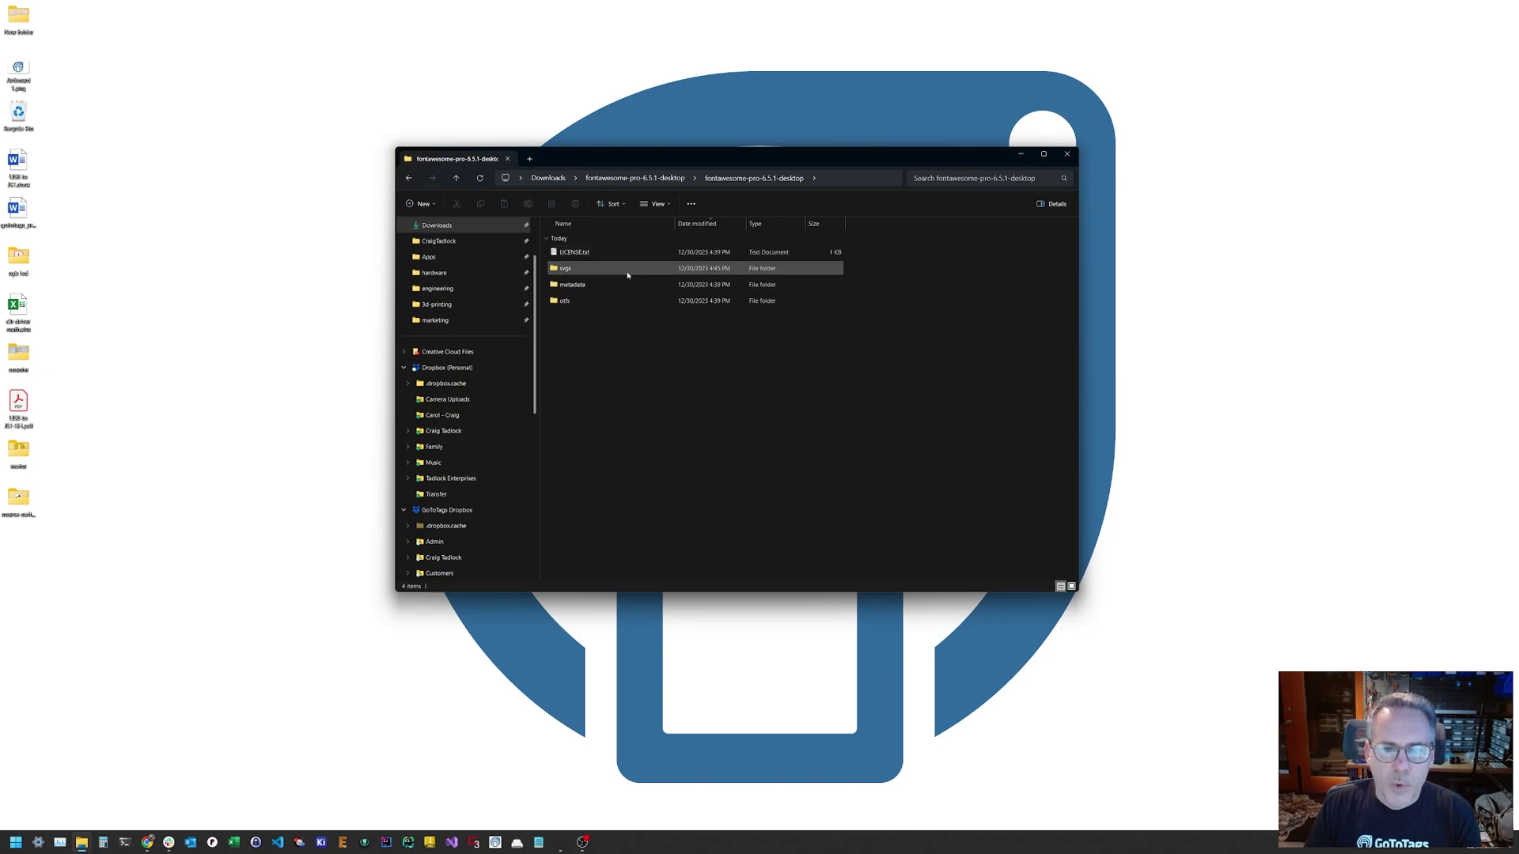
Check the svgs folder, then open Pro-Regular-400.otf from the otfs folder
{"action": "double_click", "coordinate": [629, 270]}
{"action": "key", "text": "alt+Left"}
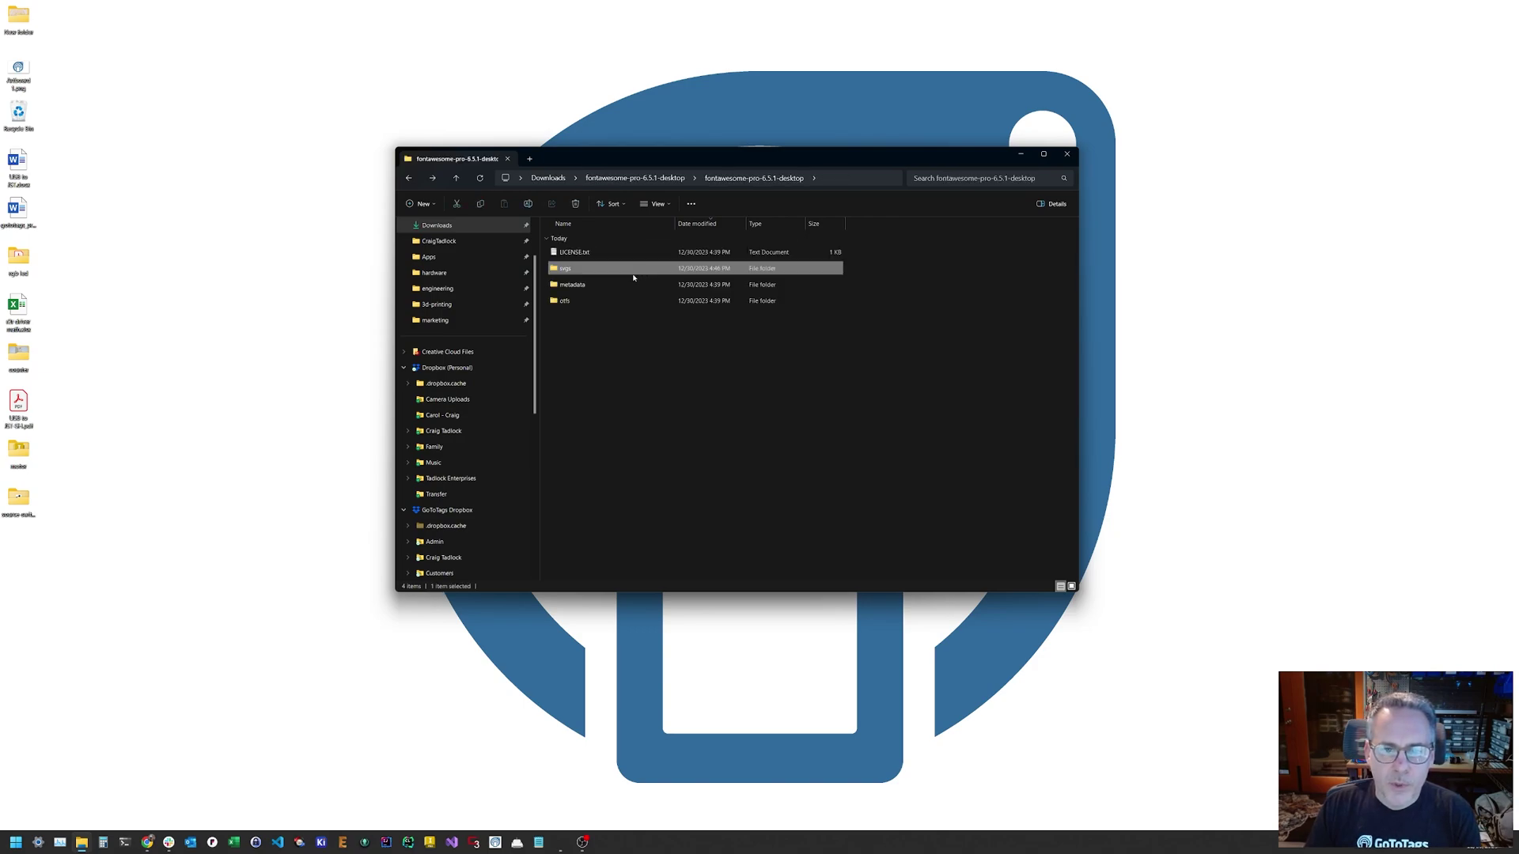
{"action": "double_click", "coordinate": [625, 300]}
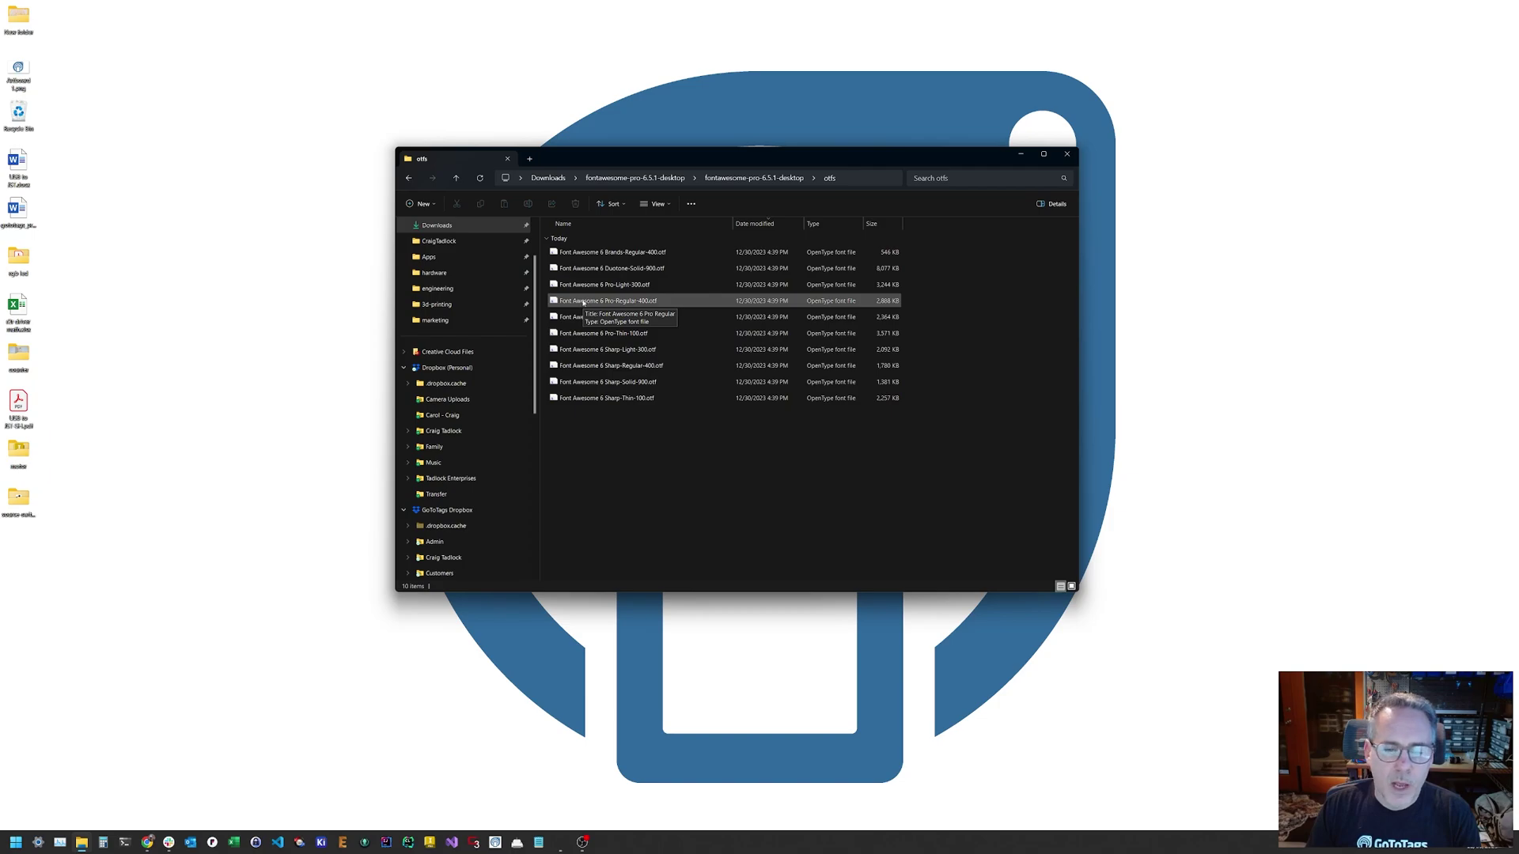
{"action": "double_click", "coordinate": [583, 301]}
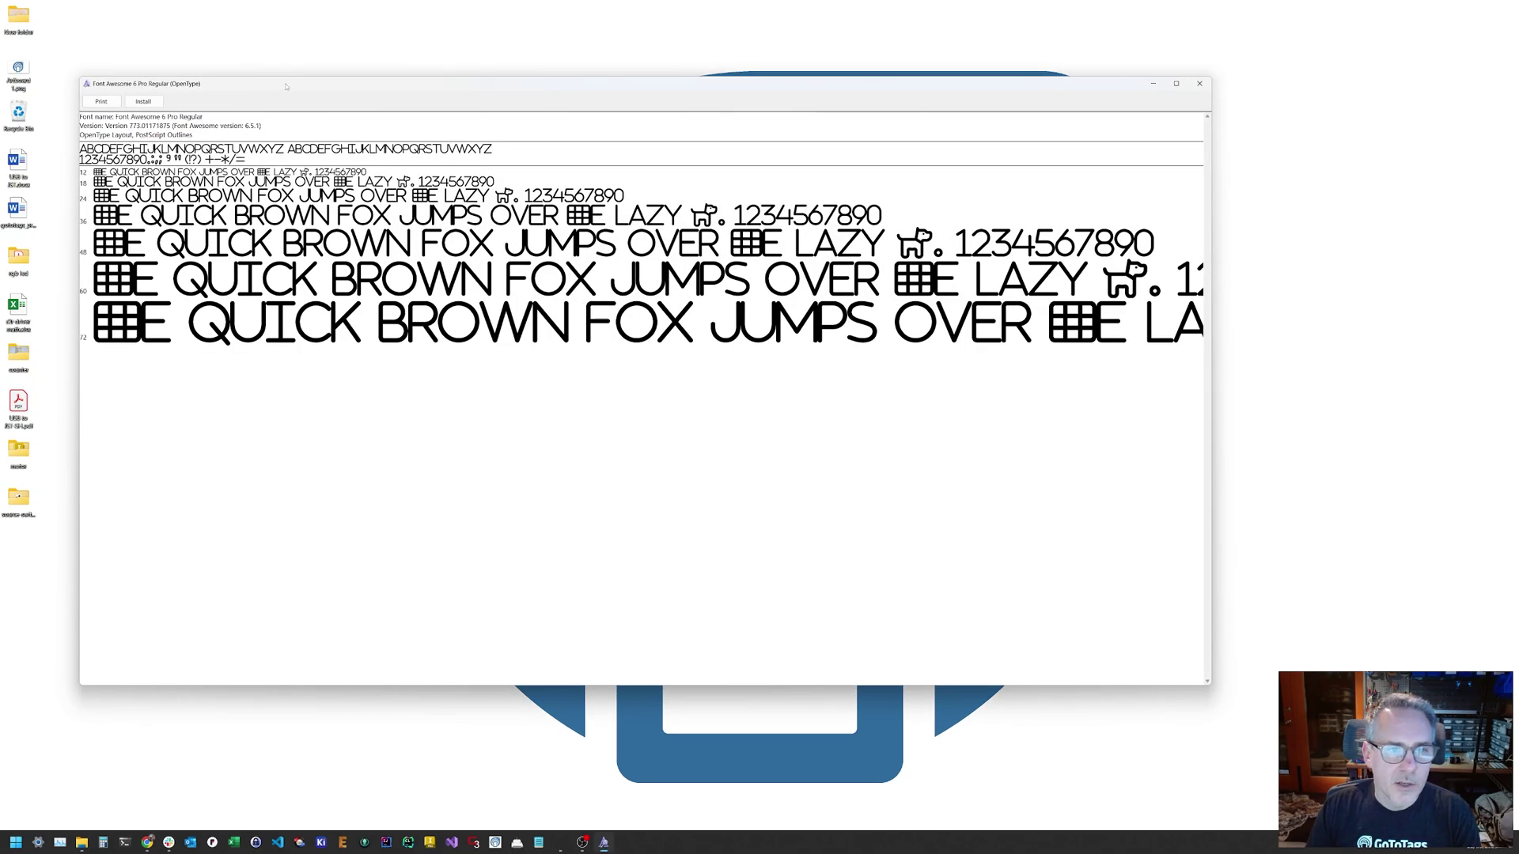
Install Font Awesome 6 Pro Regular, replacing the existing copy, and close the preview
{"action": "left_click_drag", "start_coordinate": [286, 86], "coordinate": [481, 153]}
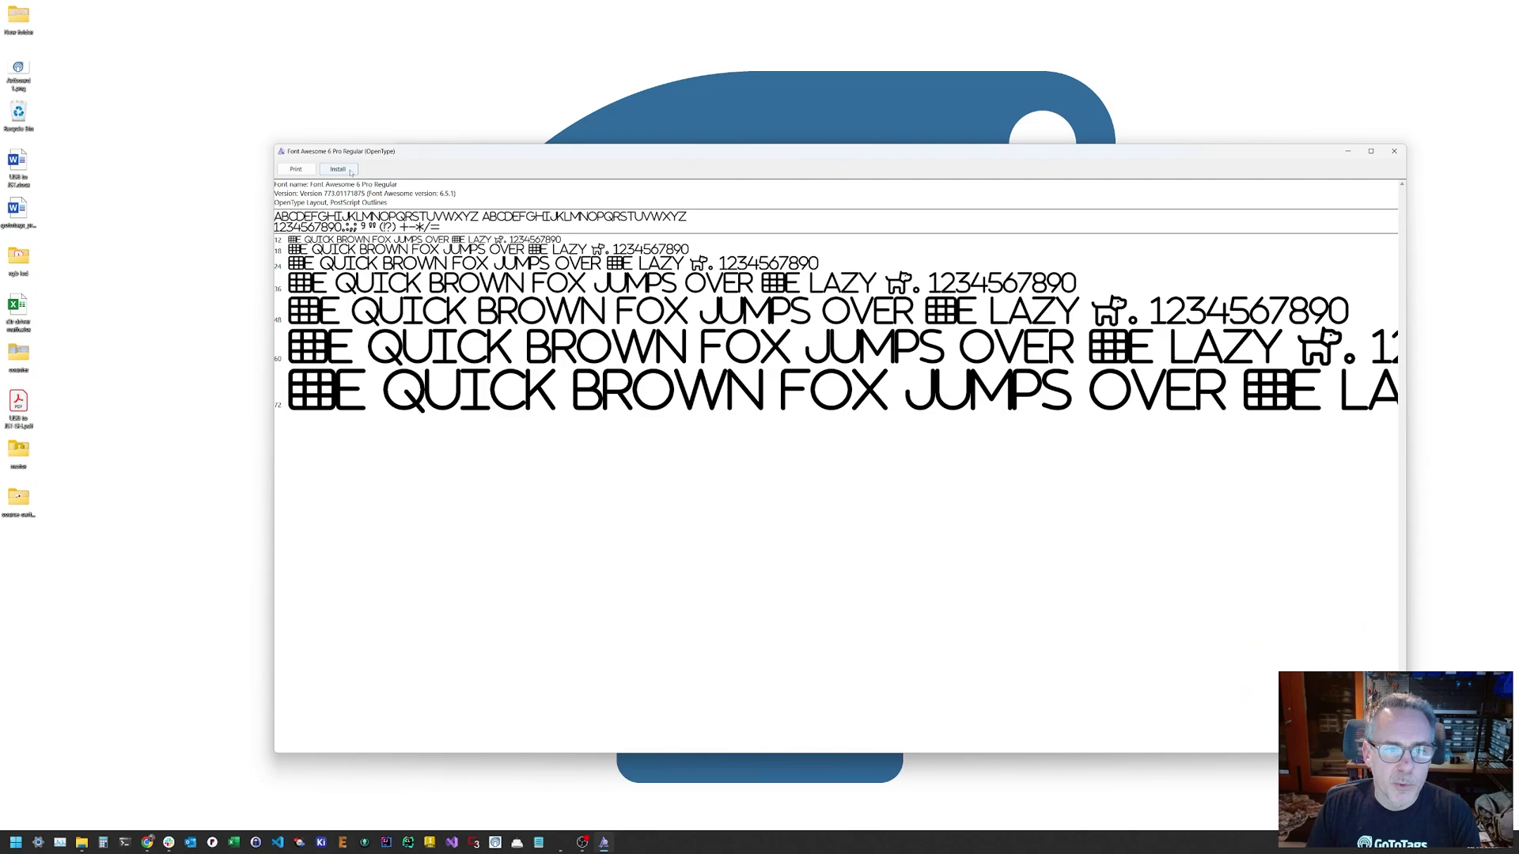
{"action": "left_click", "coordinate": [349, 171]}
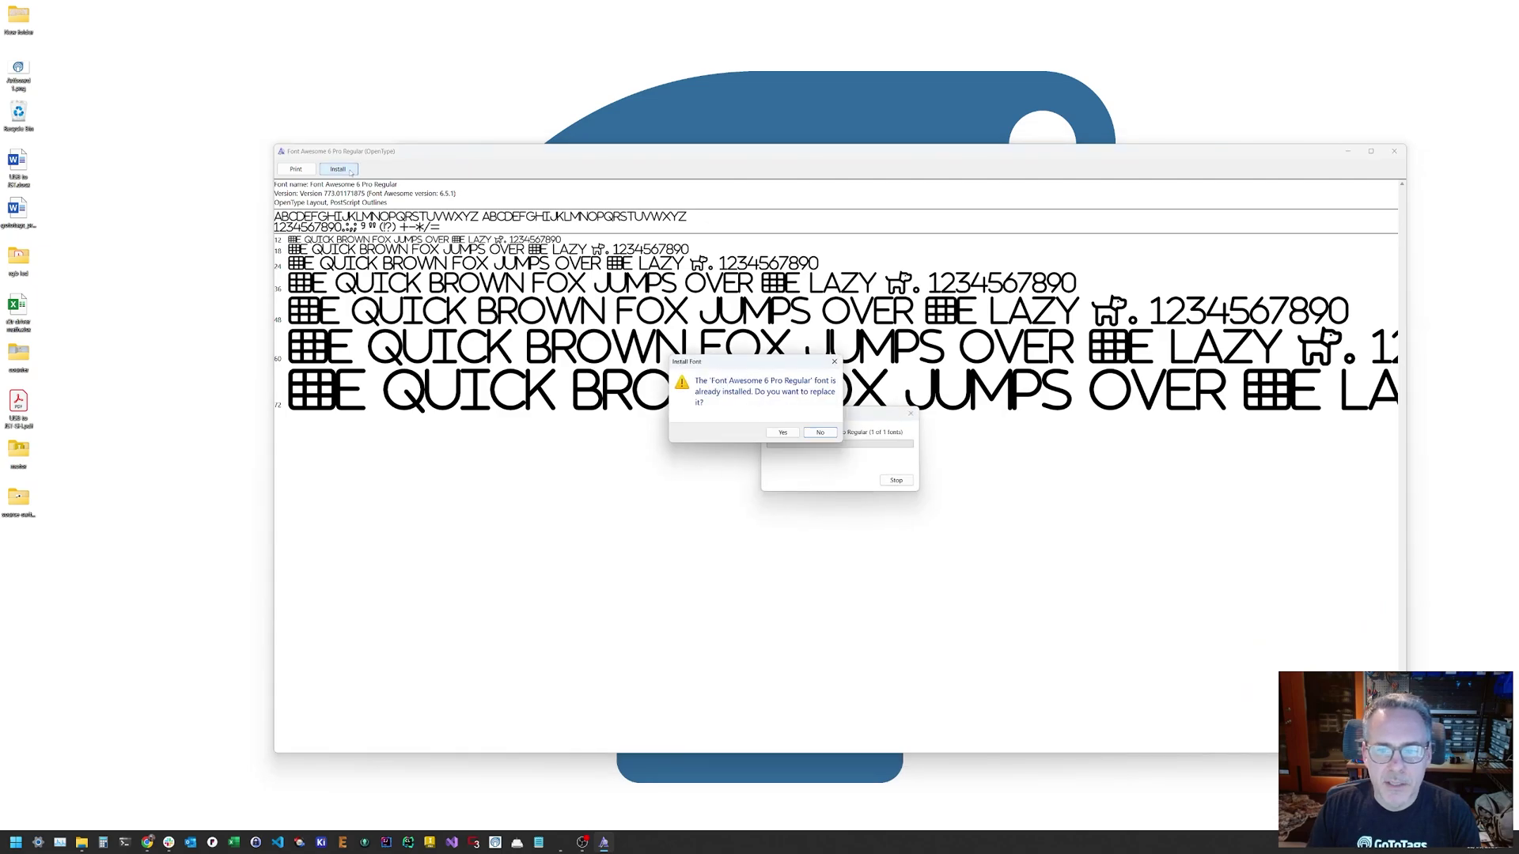
{"action": "left_click", "coordinate": [792, 434]}
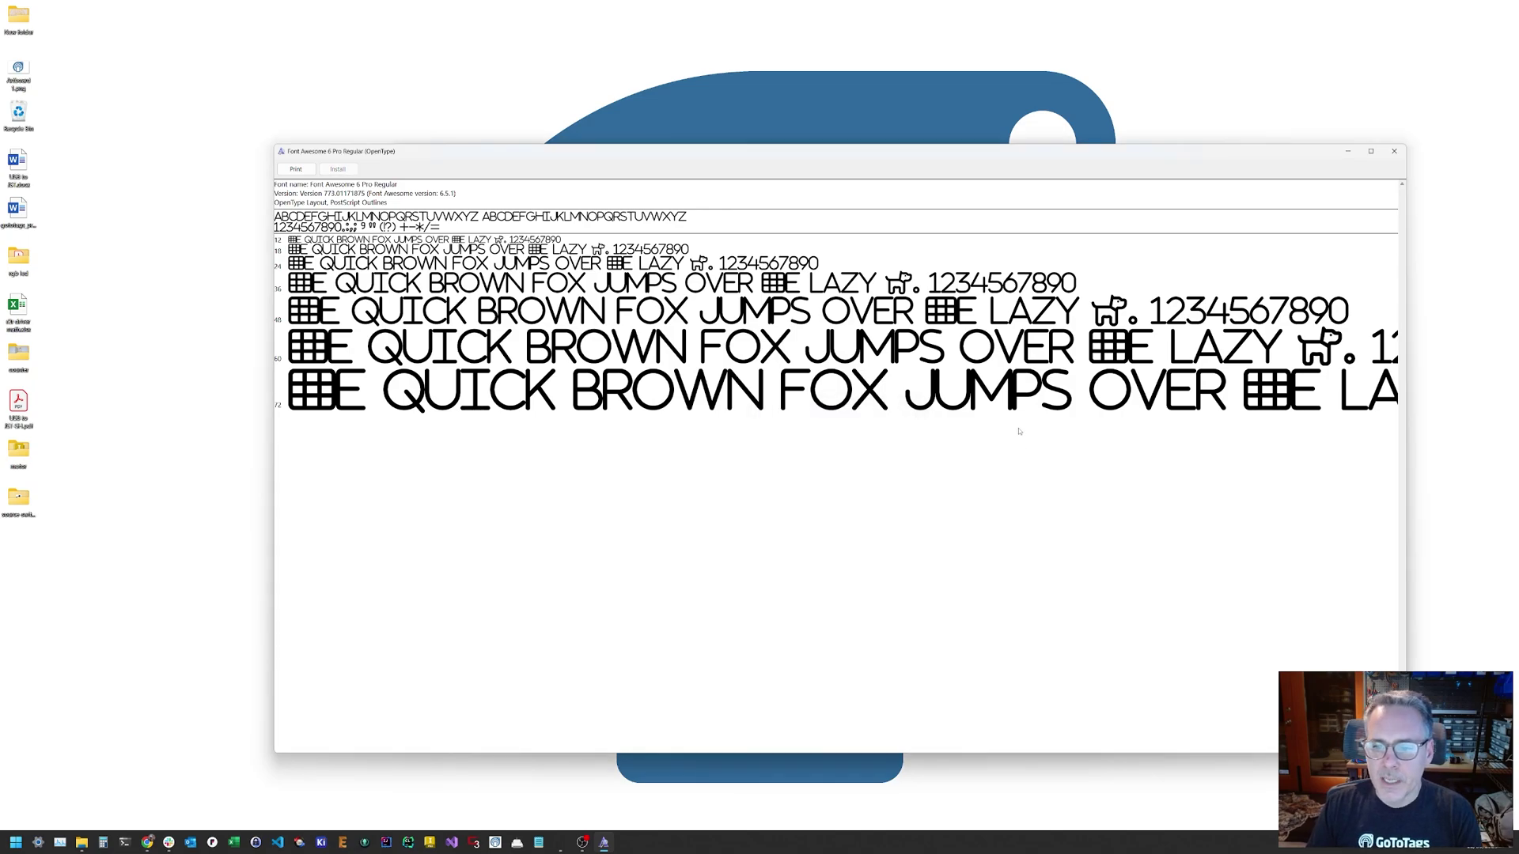
{"action": "left_click", "coordinate": [1394, 154]}
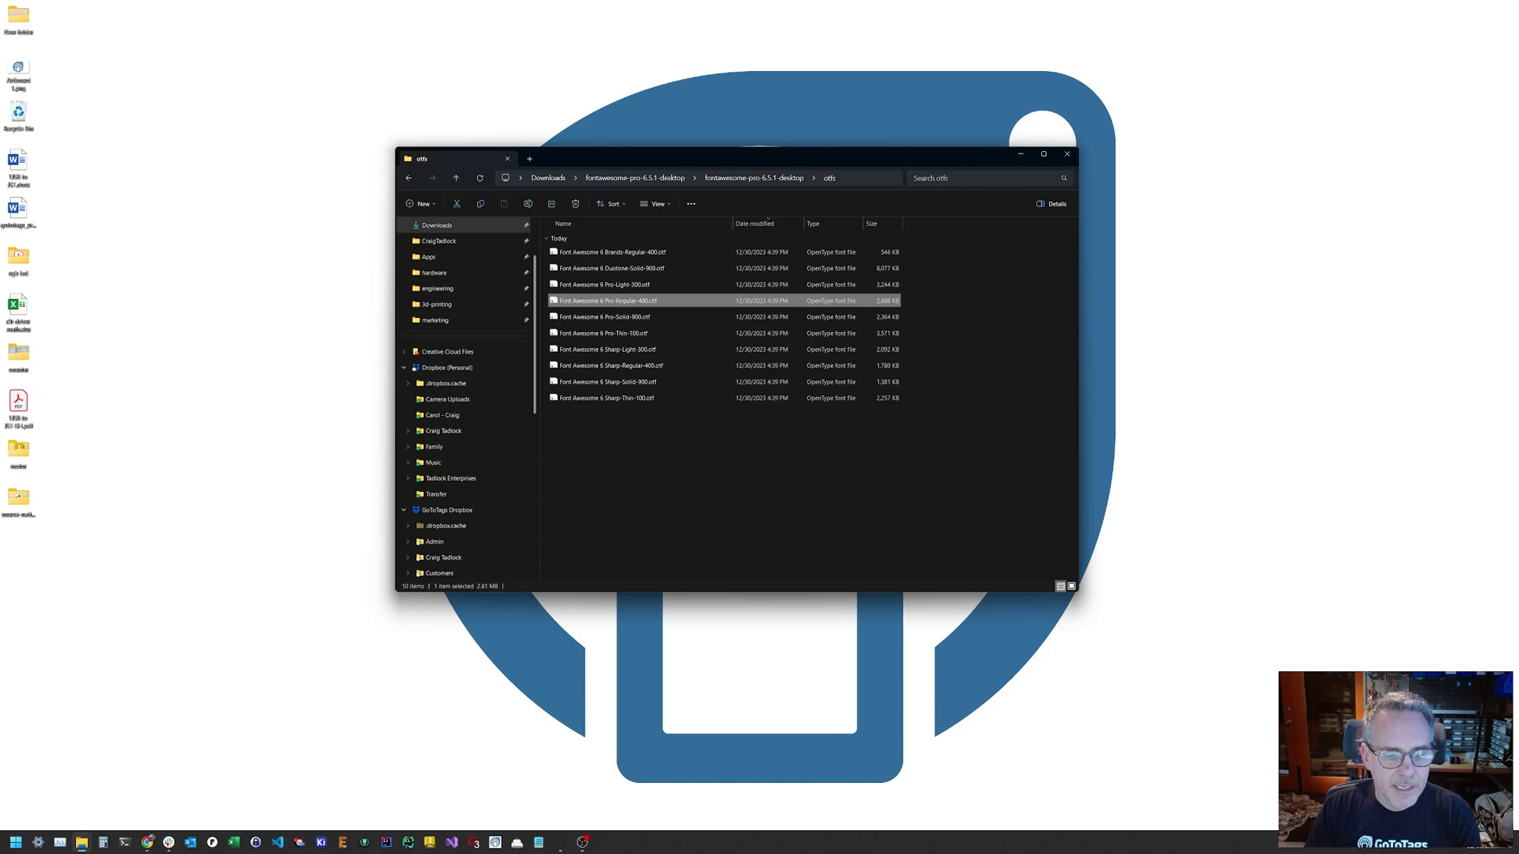
Filter the Settings Fonts page by 'font aw' to list the installed Font Awesome families
{"action": "left_click", "coordinate": [37, 841]}
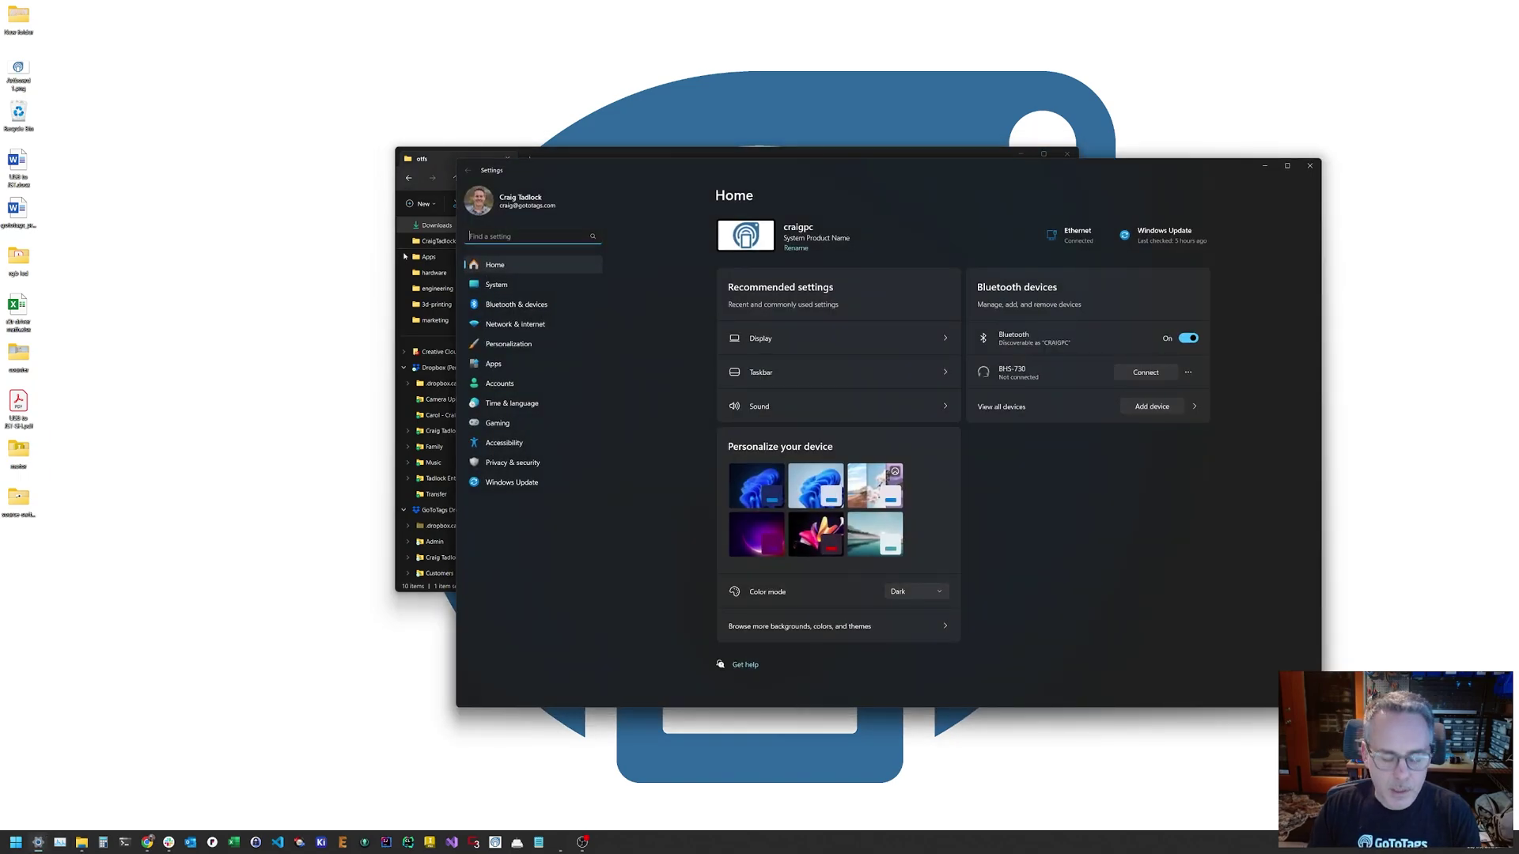
{"action": "type", "text": "font"}
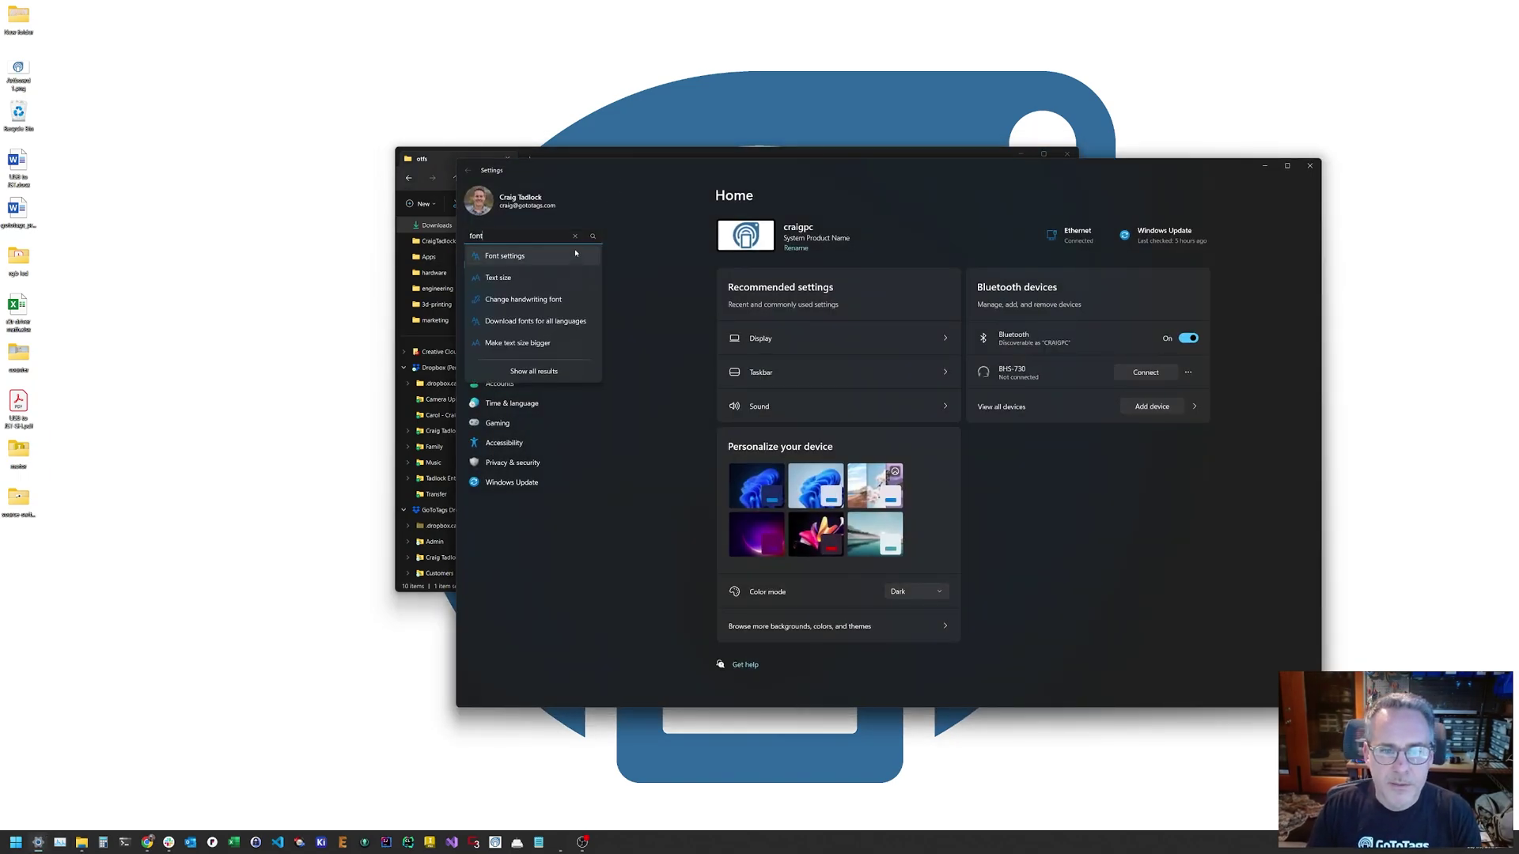
{"action": "left_click", "coordinate": [518, 255]}
{"action": "left_click", "coordinate": [771, 420]}
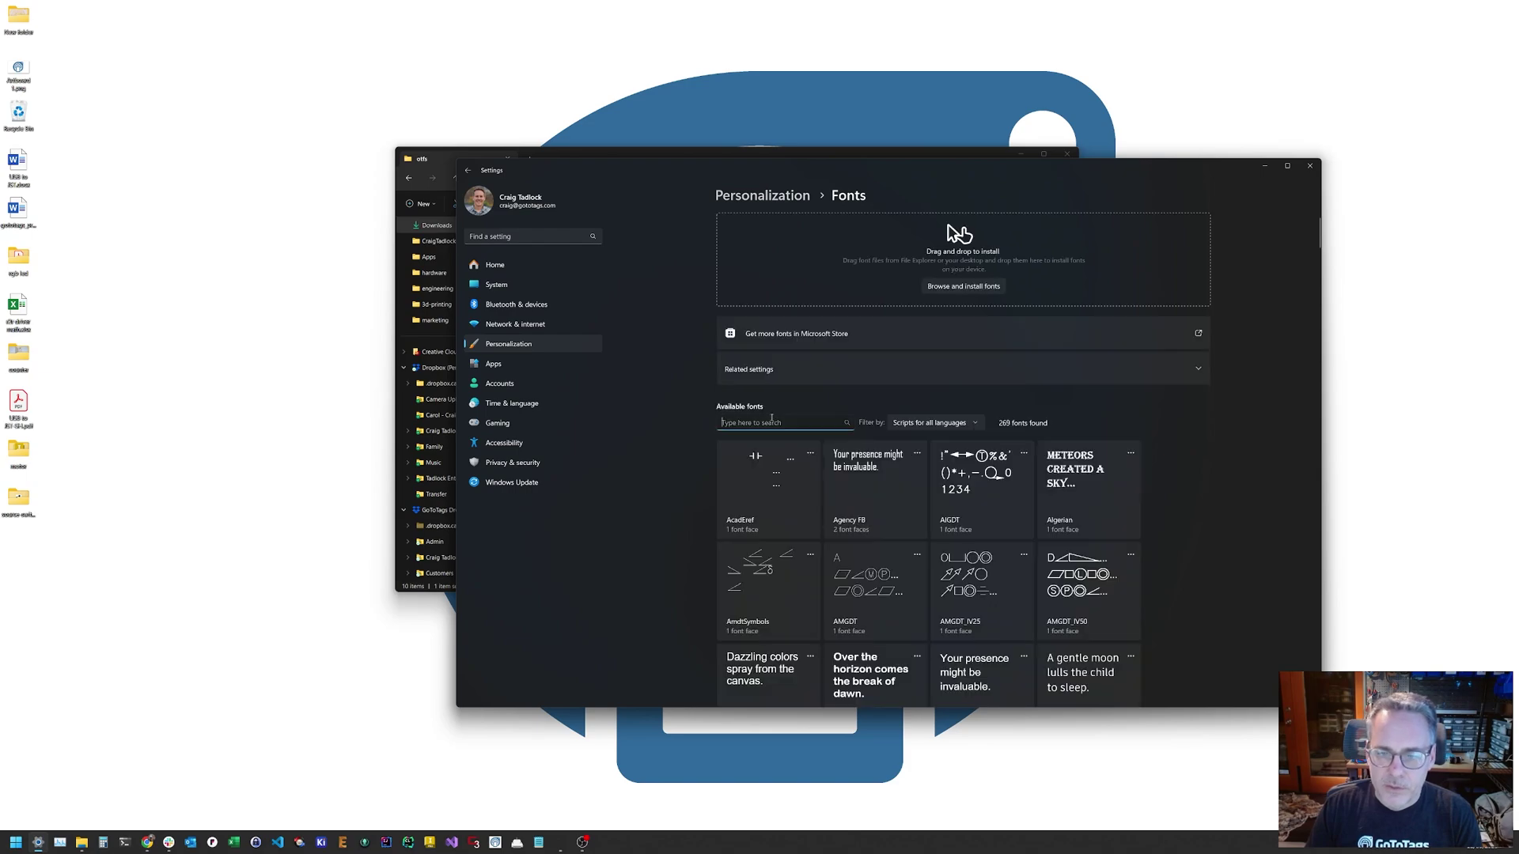
{"action": "type", "text": "font"}
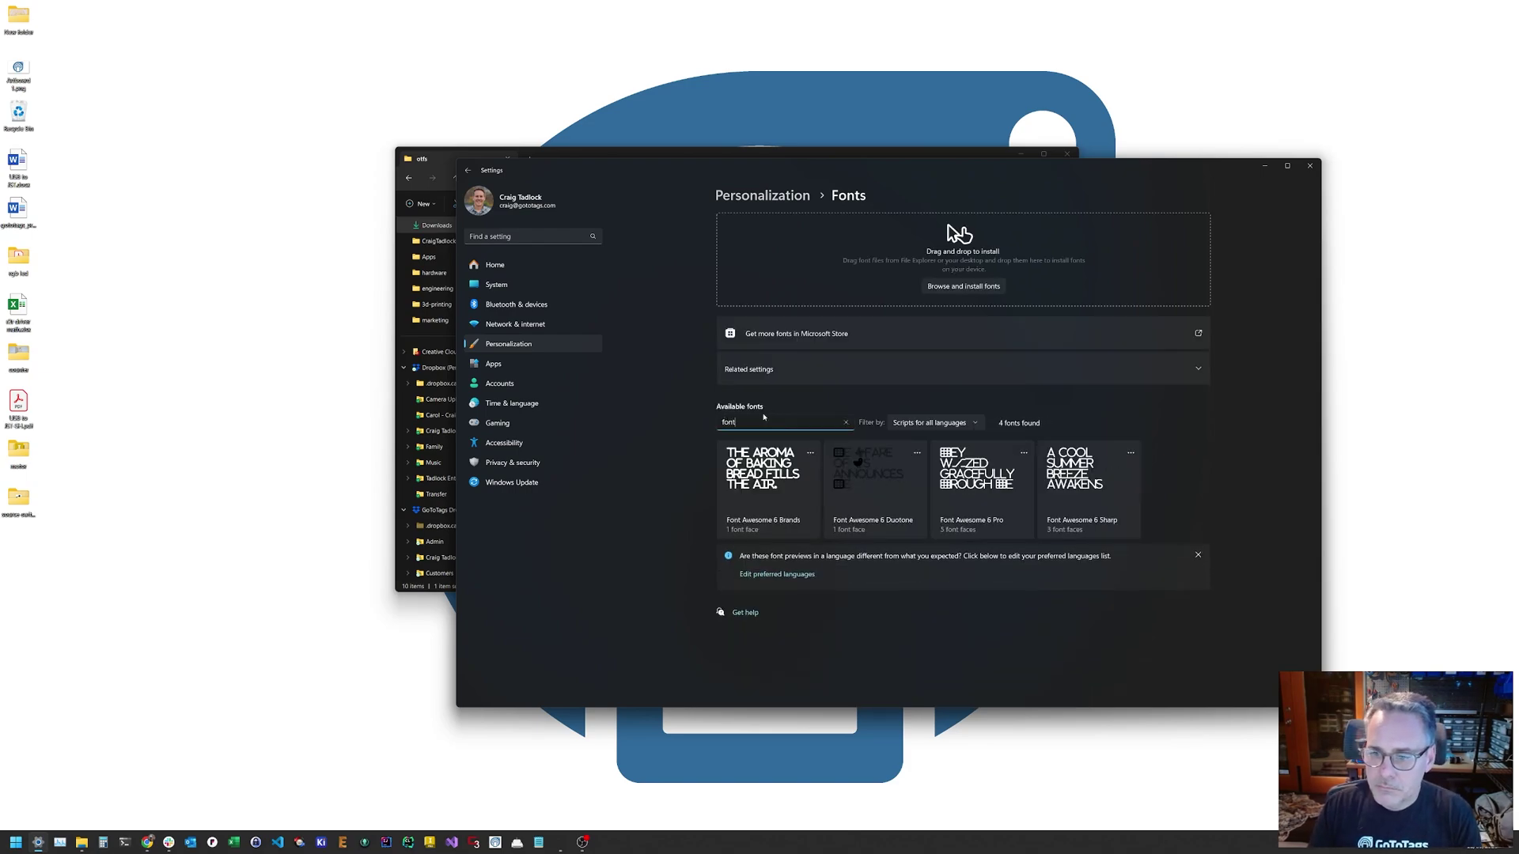
{"action": "type", "text": "a"}
{"action": "key", "text": "BackSpace"}
{"action": "type", "text": "aw"}
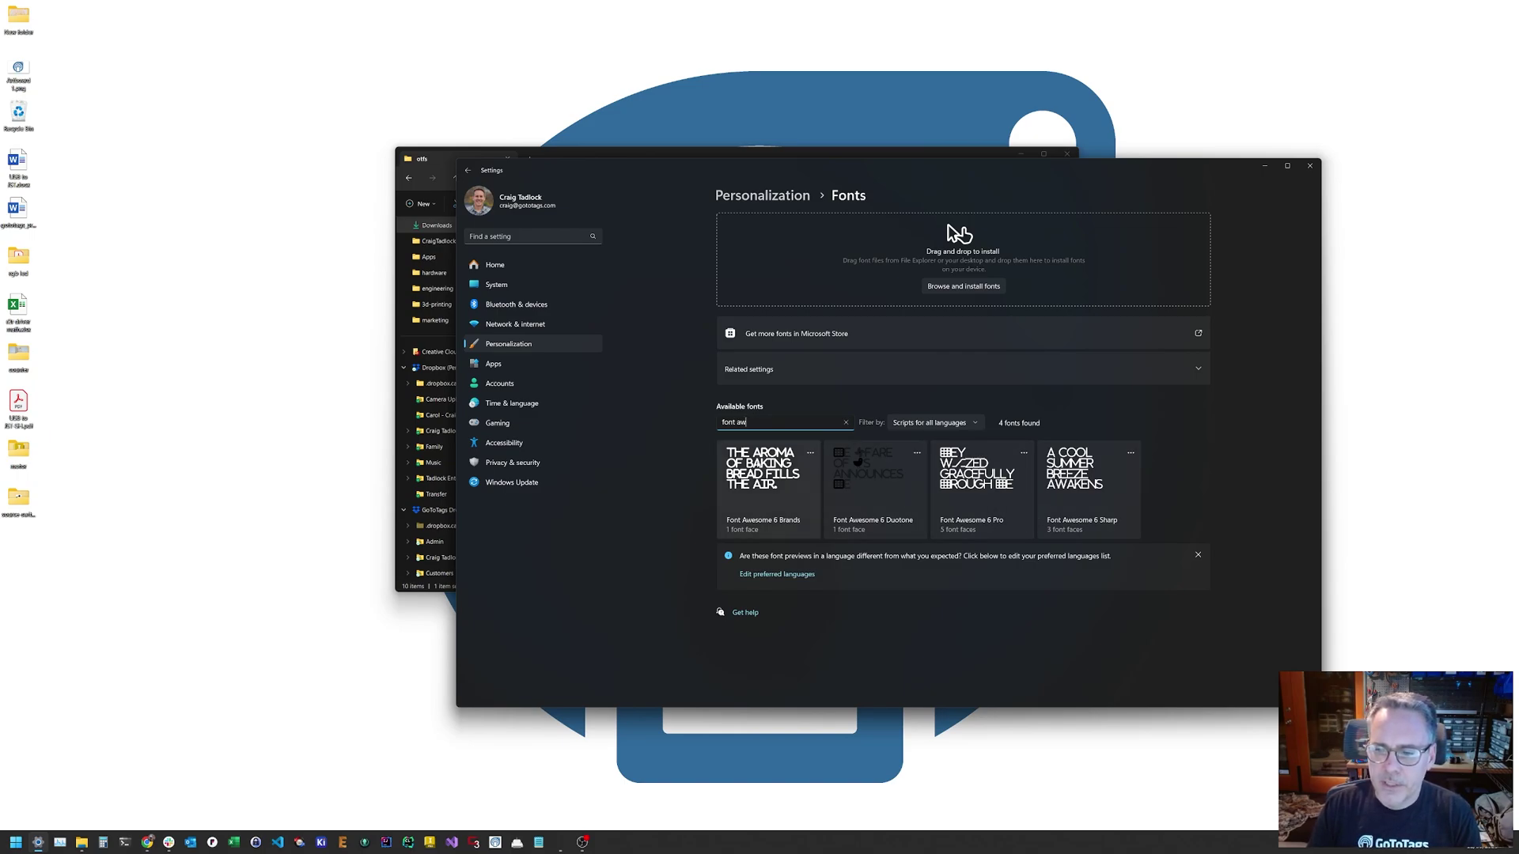
Check the Font Awesome 6 Pro options, then close Settings and minimize the otfs folder
{"action": "left_click", "coordinate": [1024, 454]}
{"action": "left_click", "coordinate": [1250, 454]}
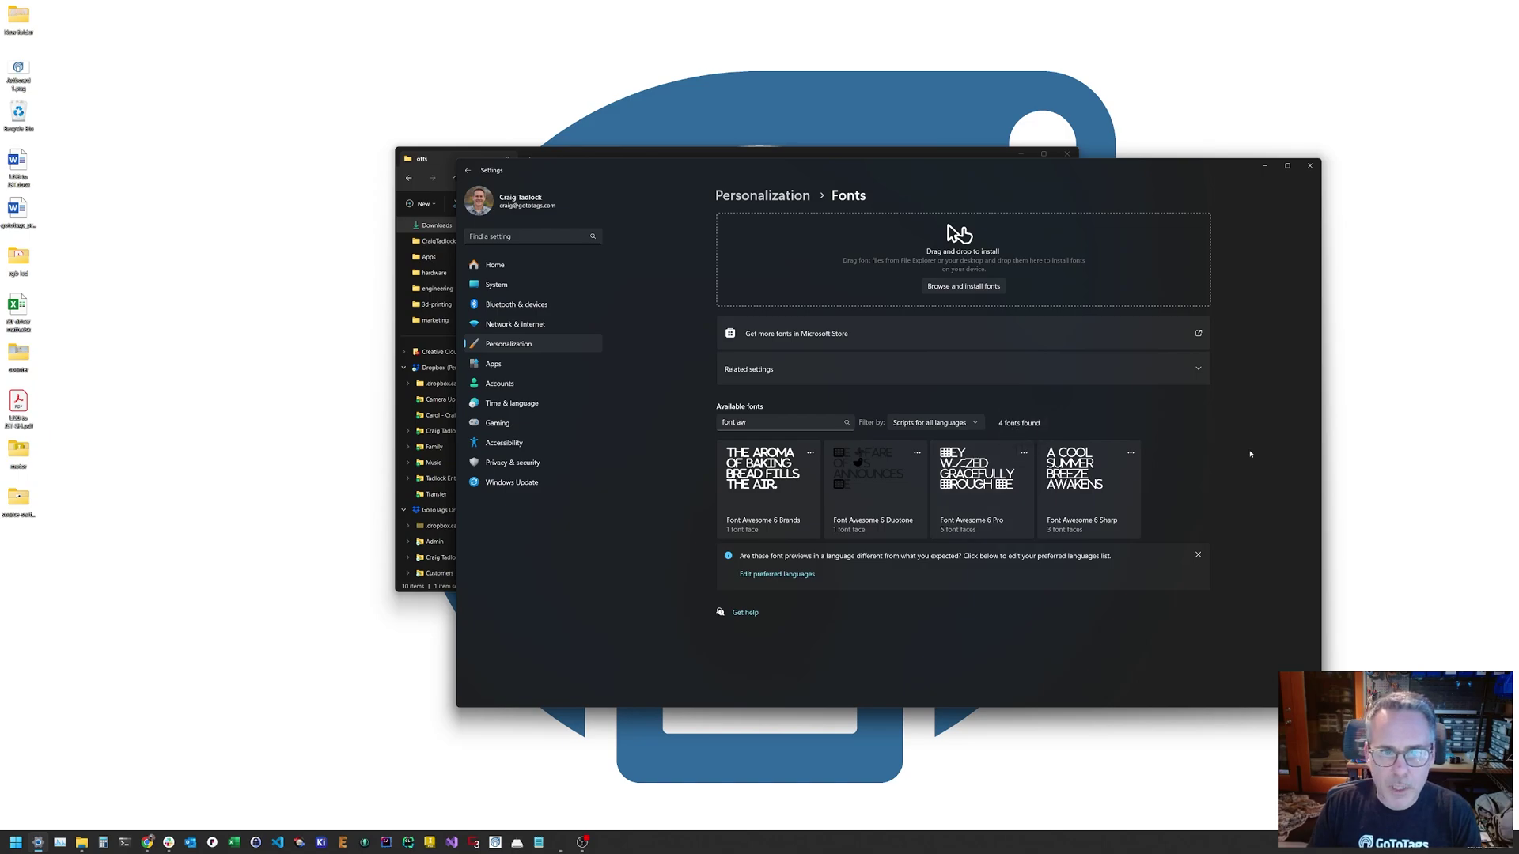
{"action": "left_click", "coordinate": [1310, 165]}
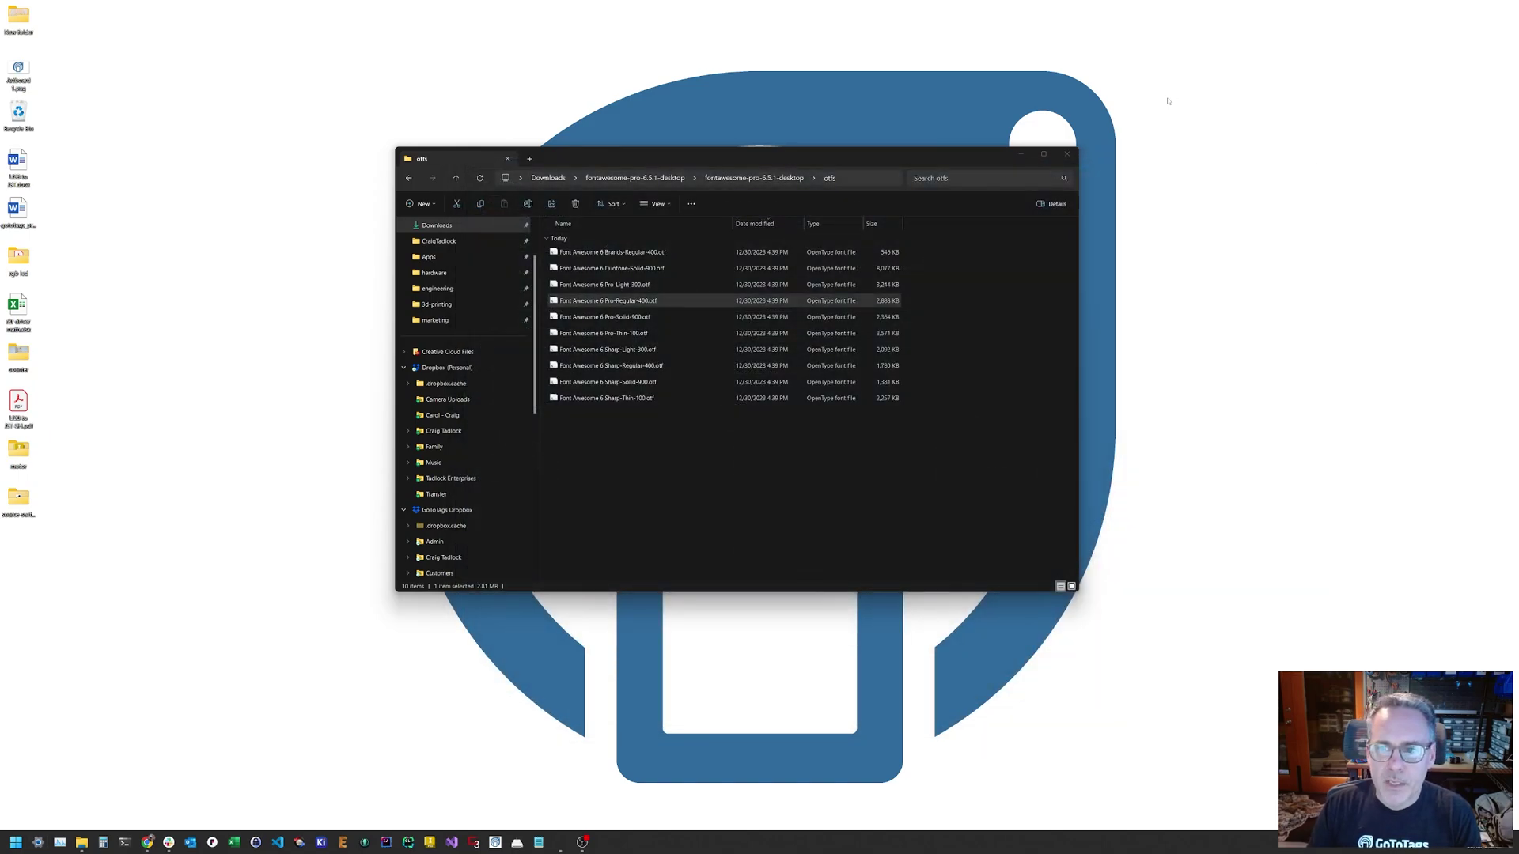
{"action": "left_click", "coordinate": [1021, 154]}
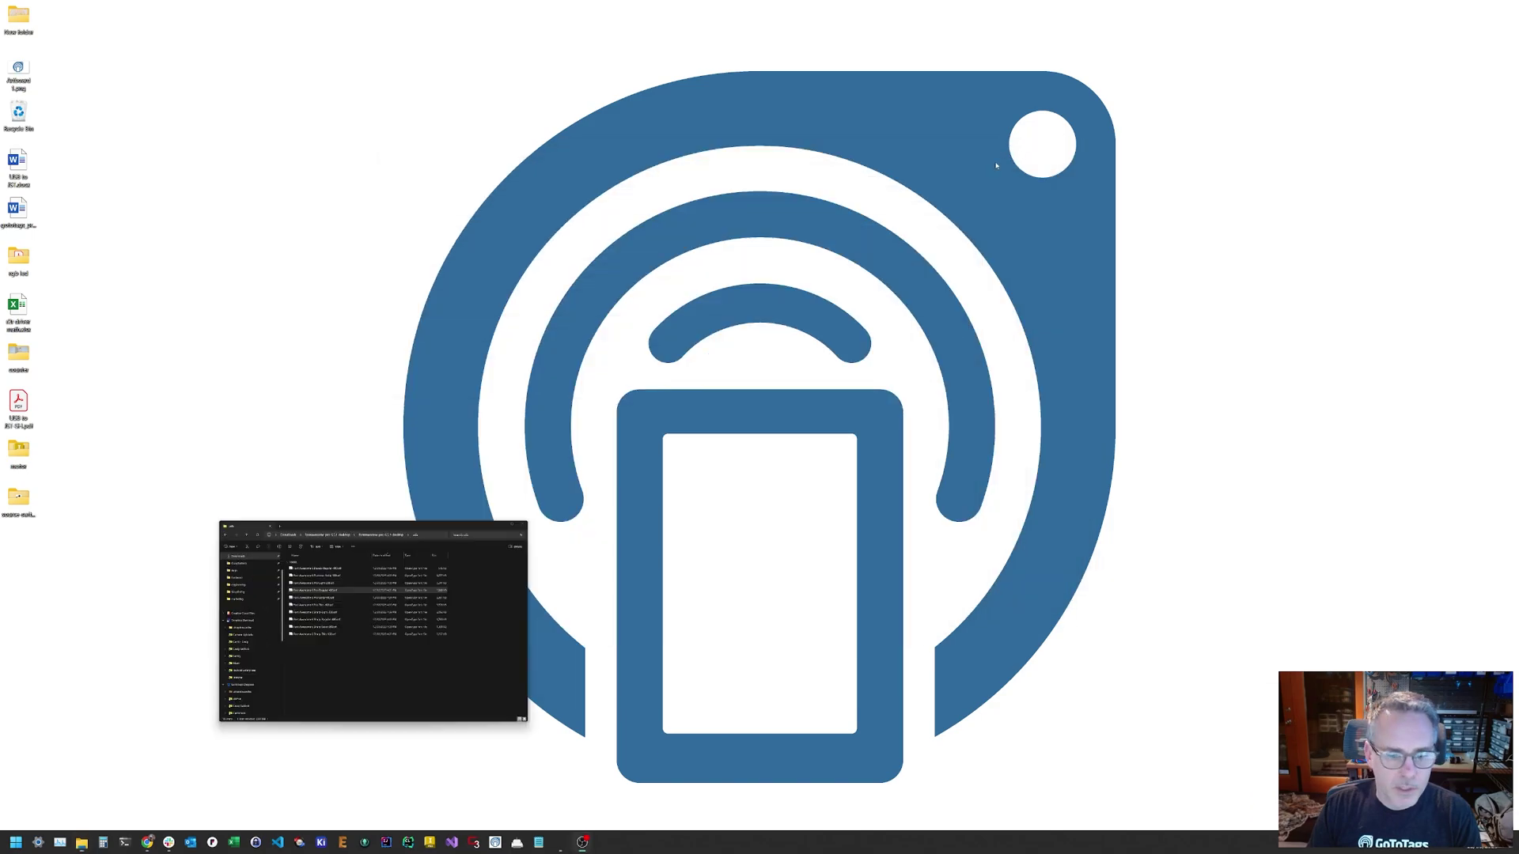
Launch Inventor to its Recent screen and bring the File Explorer window back
{"action": "left_click", "coordinate": [429, 842]}
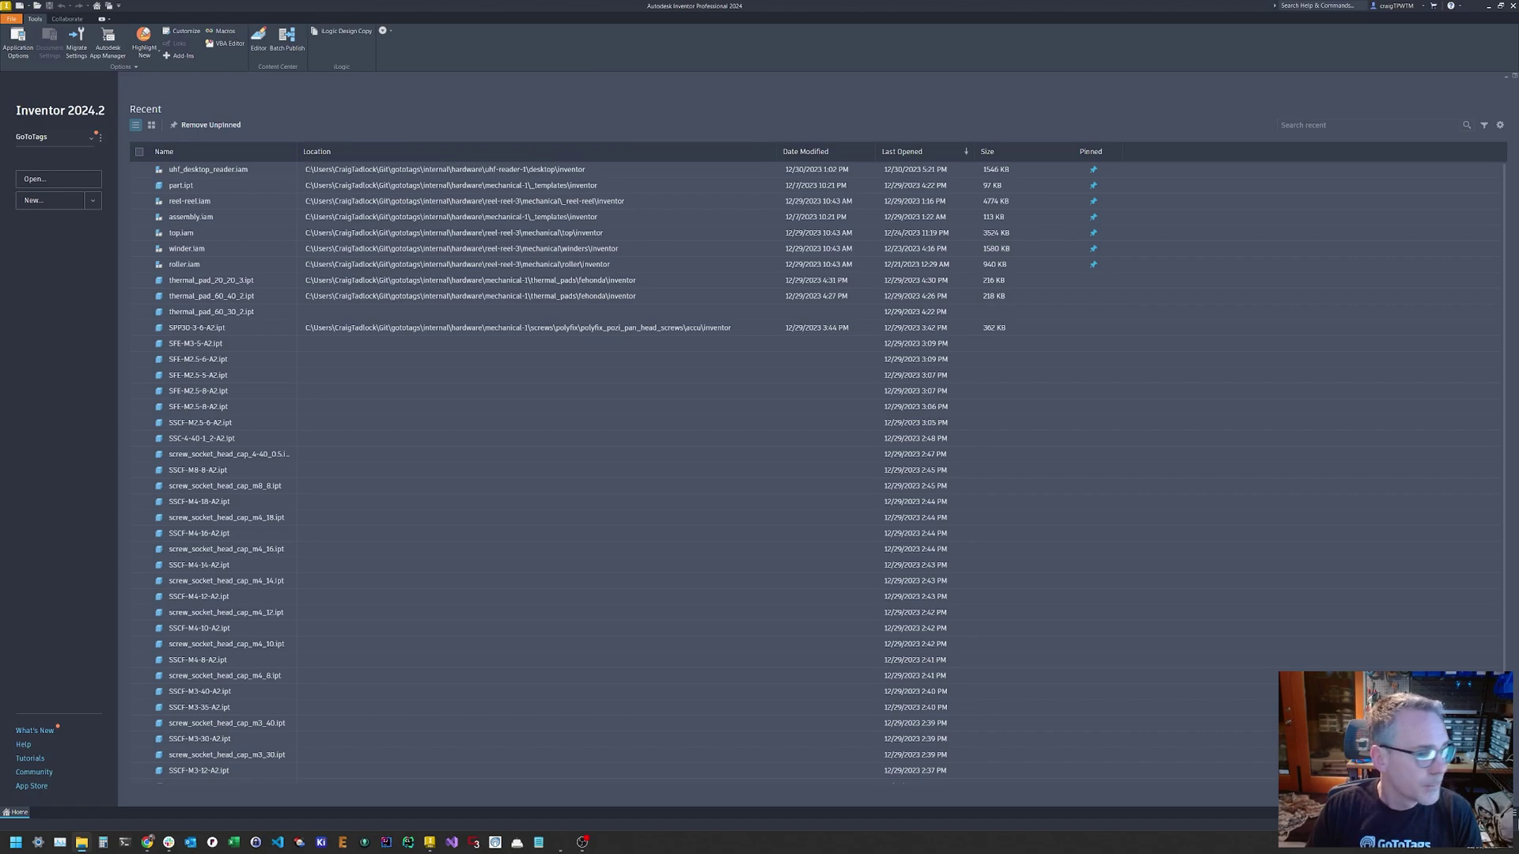
{"action": "mouse_move", "coordinate": [81, 842]}
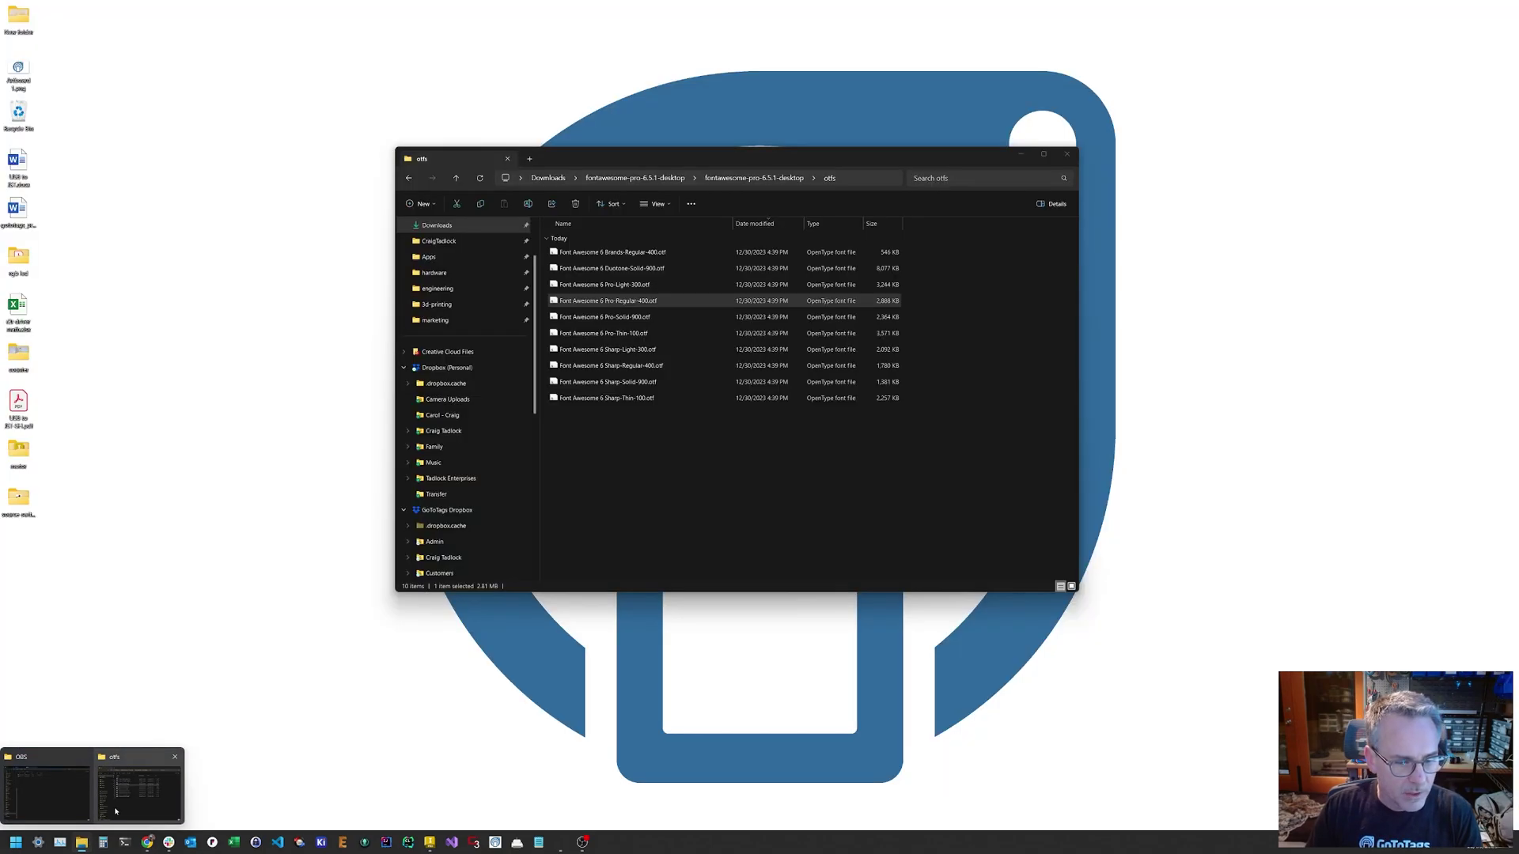
{"action": "left_click", "coordinate": [92, 785]}
Open token.stp from Downloads > video in Inventor and orbit around the flat plate
{"action": "left_click", "coordinate": [575, 177]}
{"action": "left_click", "coordinate": [597, 261]}
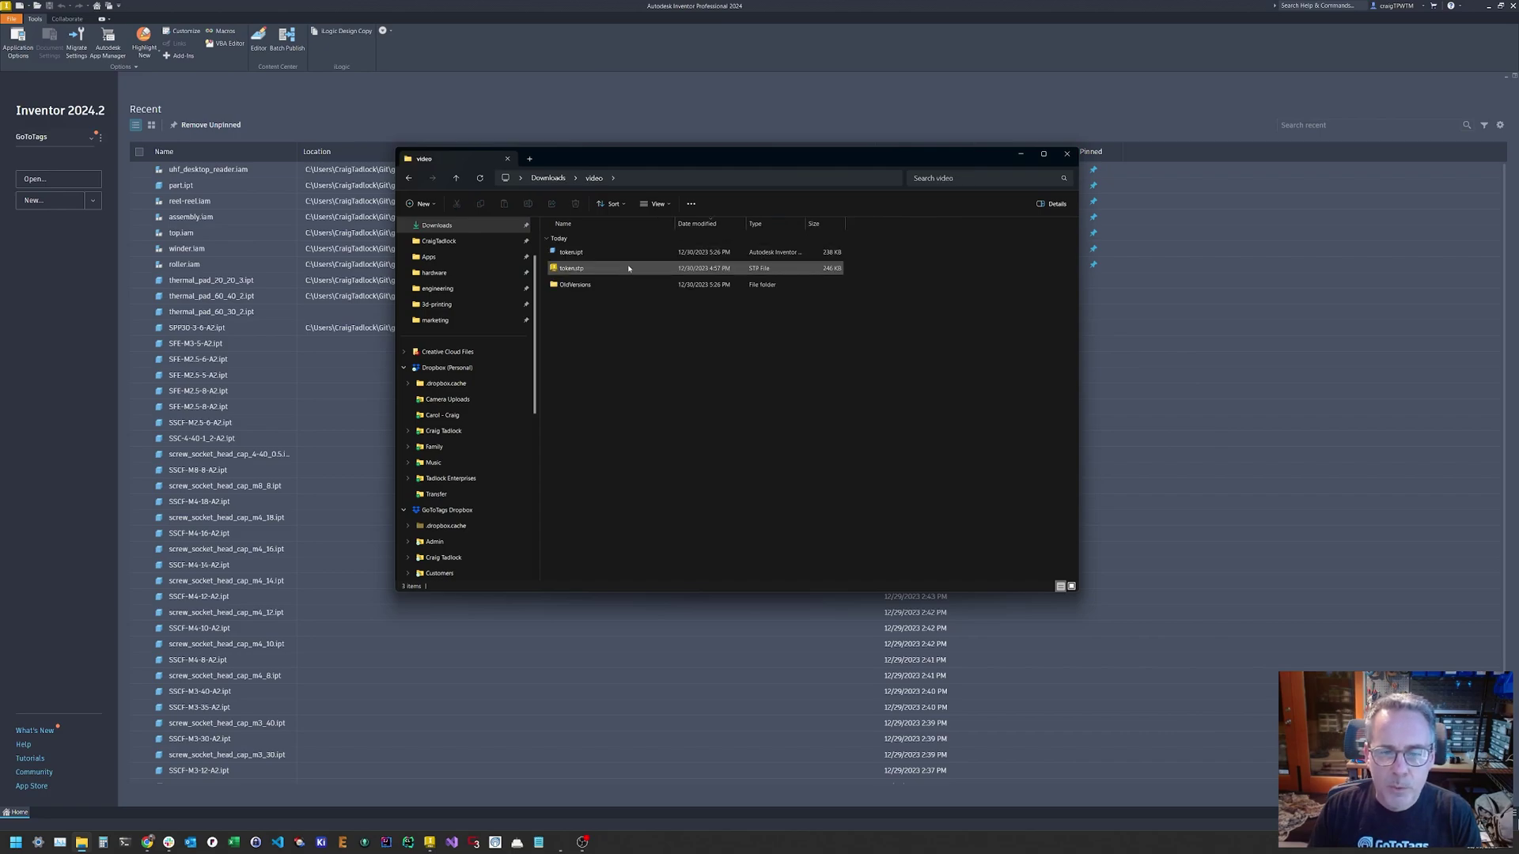
{"action": "double_click", "coordinate": [628, 269]}
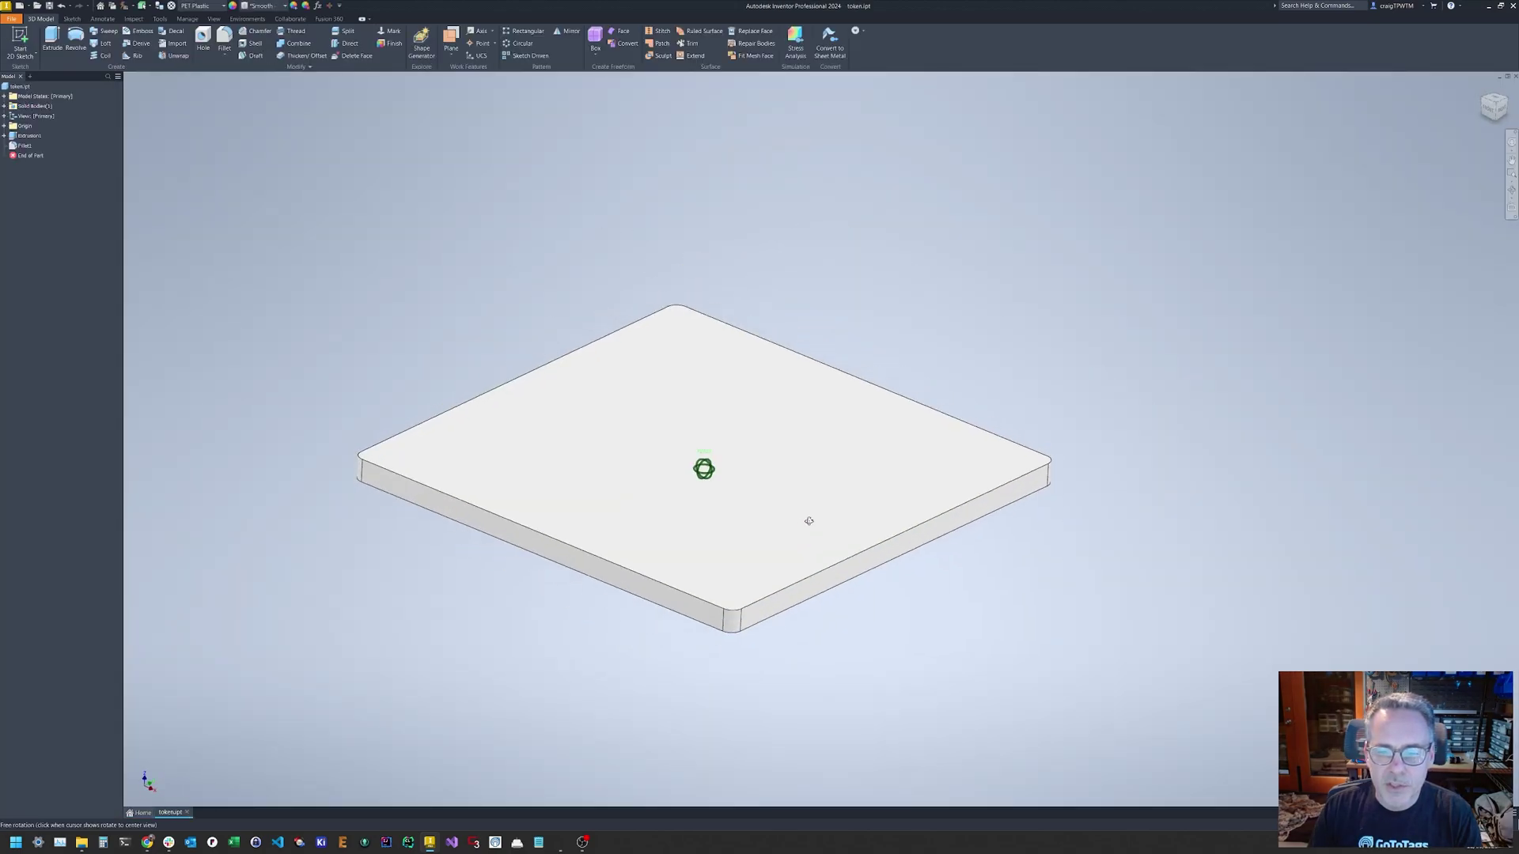
{"action": "middle_click_drag", "start_coordinate": [807, 519], "coordinate": [997, 605], "text": "shift"}
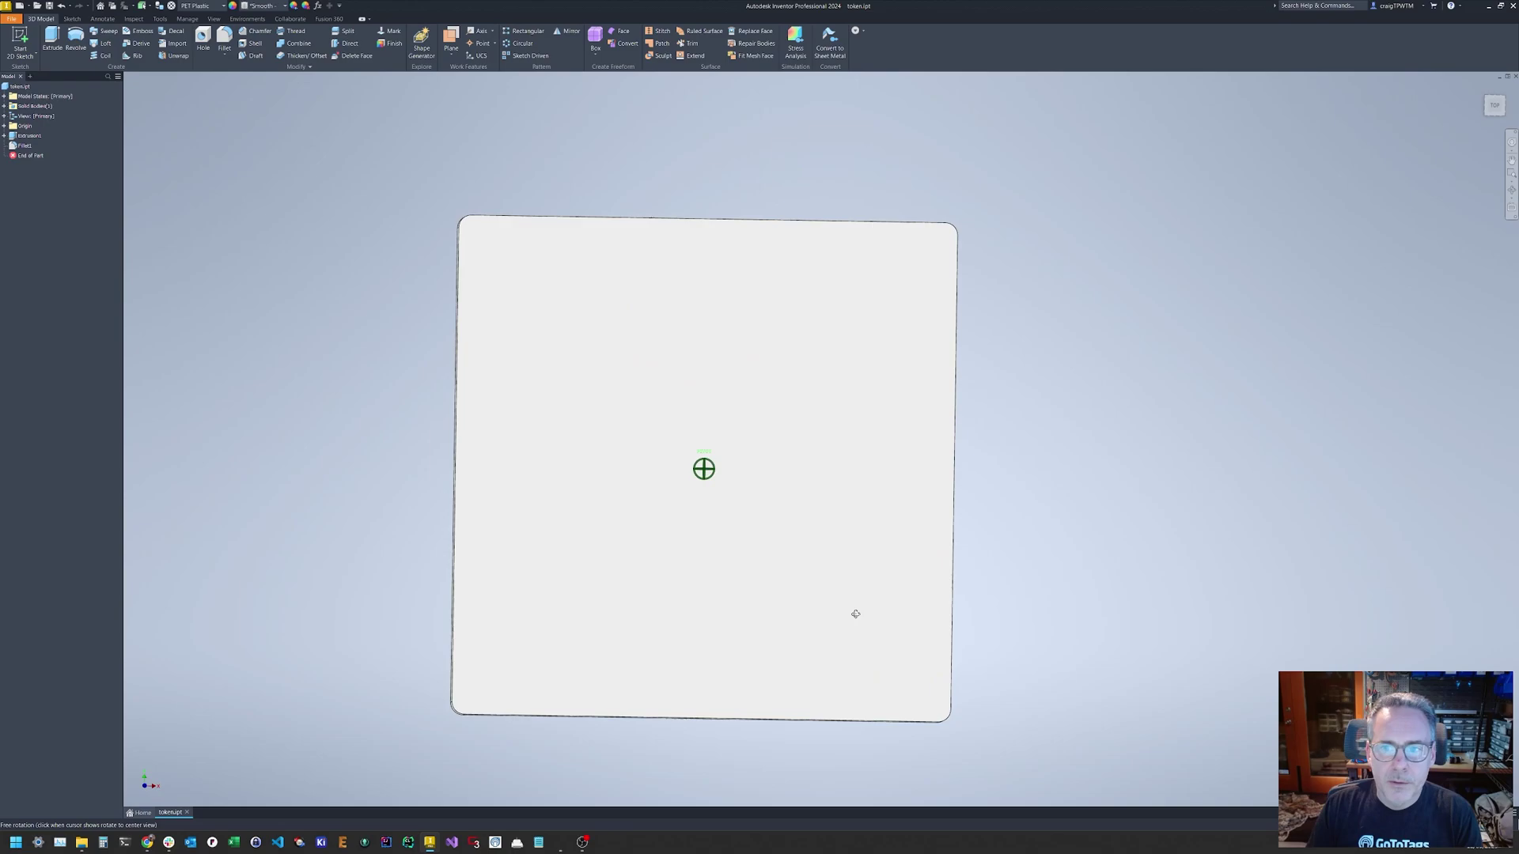
{"action": "left_click_drag", "start_coordinate": [855, 614], "coordinate": [823, 577]}
{"action": "key", "text": "Escape"}
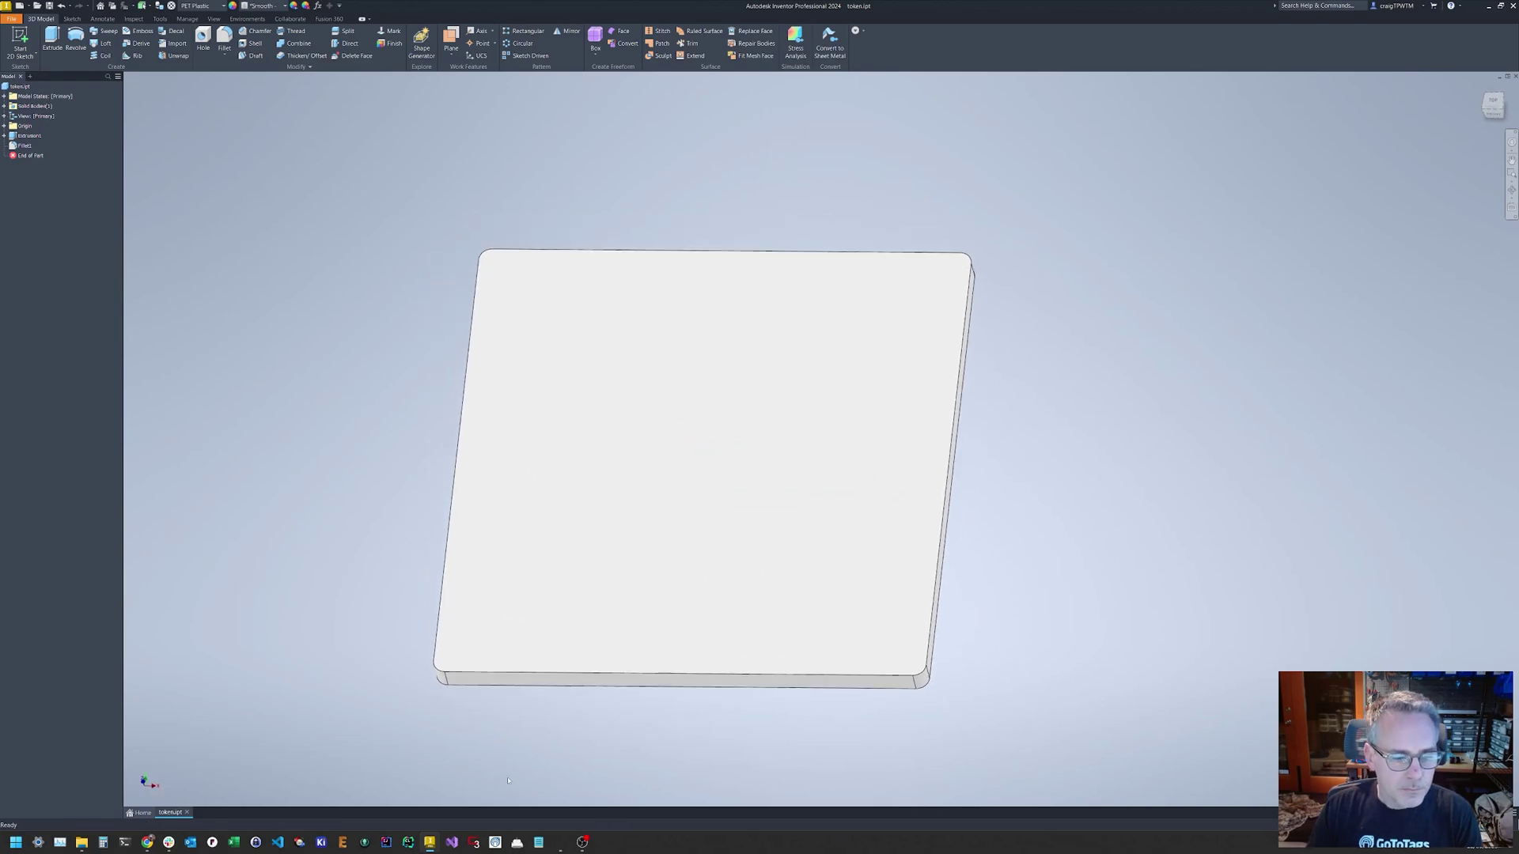
Preview the Thin phone icon, then filter the catalogue to Regular style only (6,562 icons)
{"action": "left_click", "coordinate": [147, 841]}
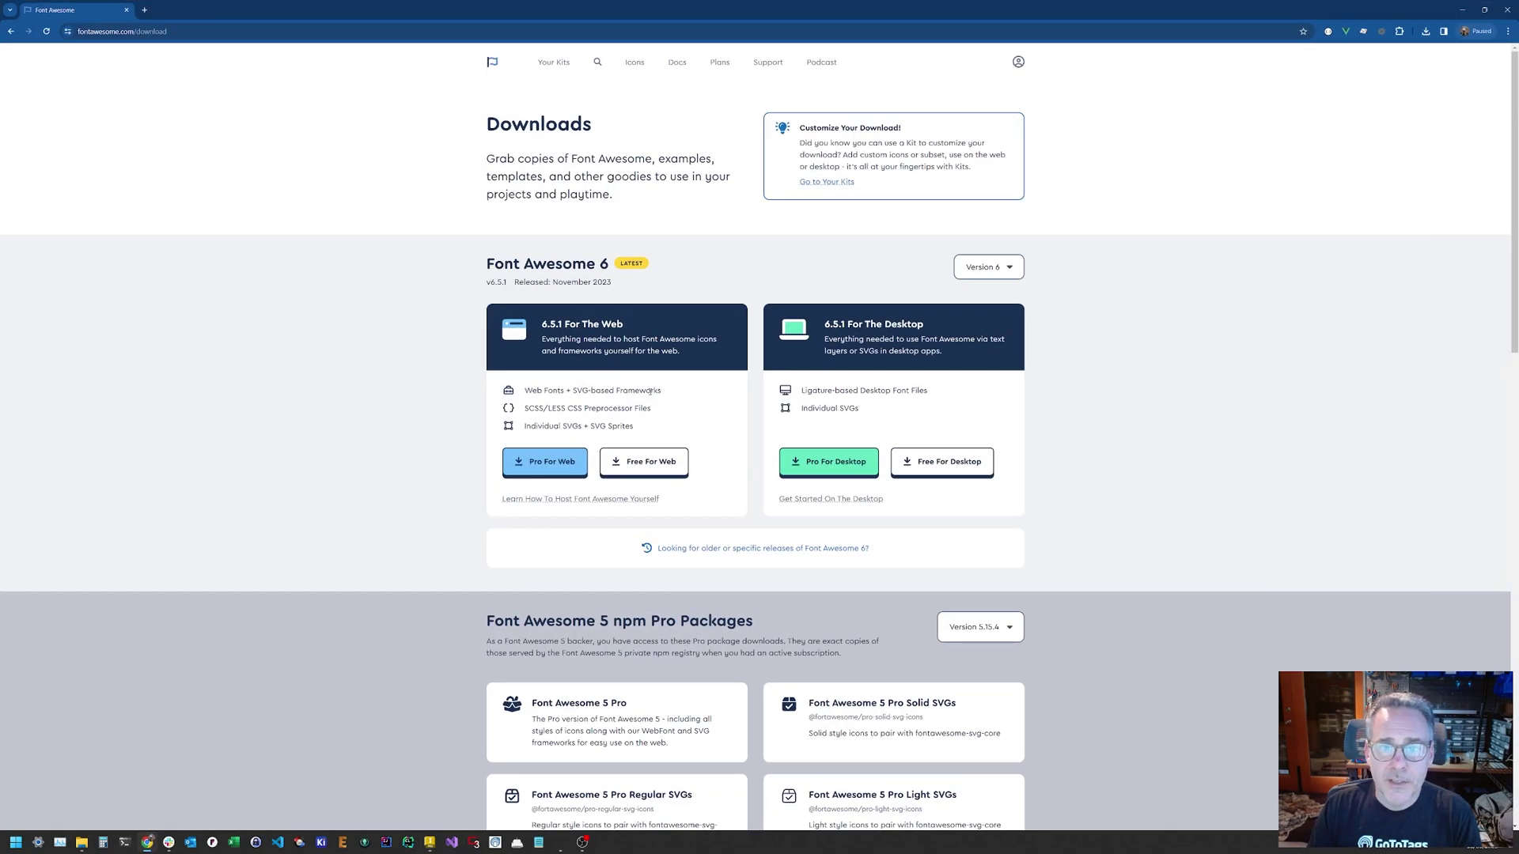
{"action": "left_click", "coordinate": [634, 63]}
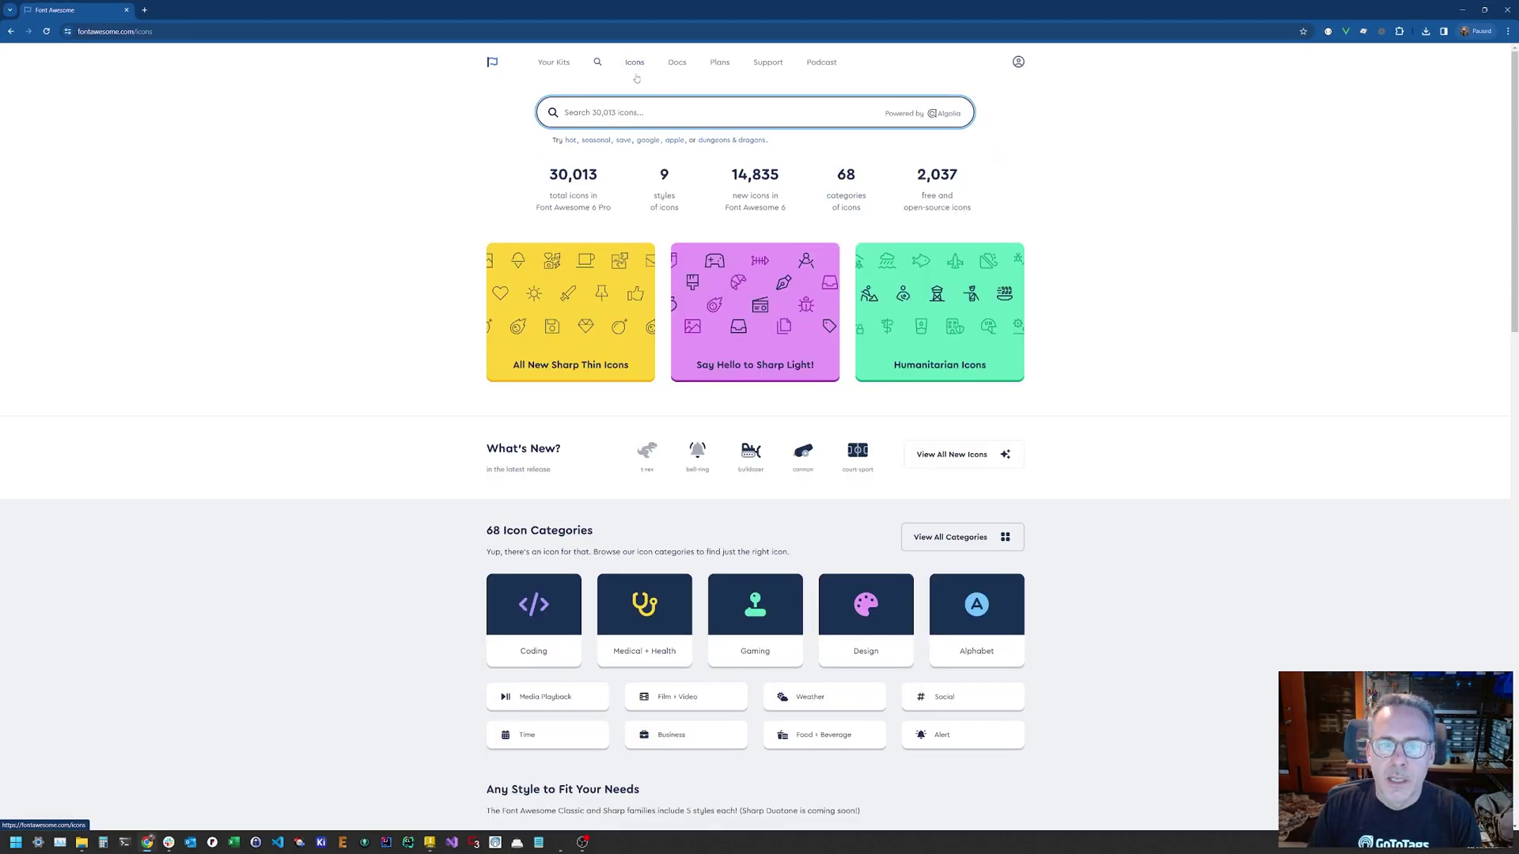
{"action": "left_click", "coordinate": [577, 175]}
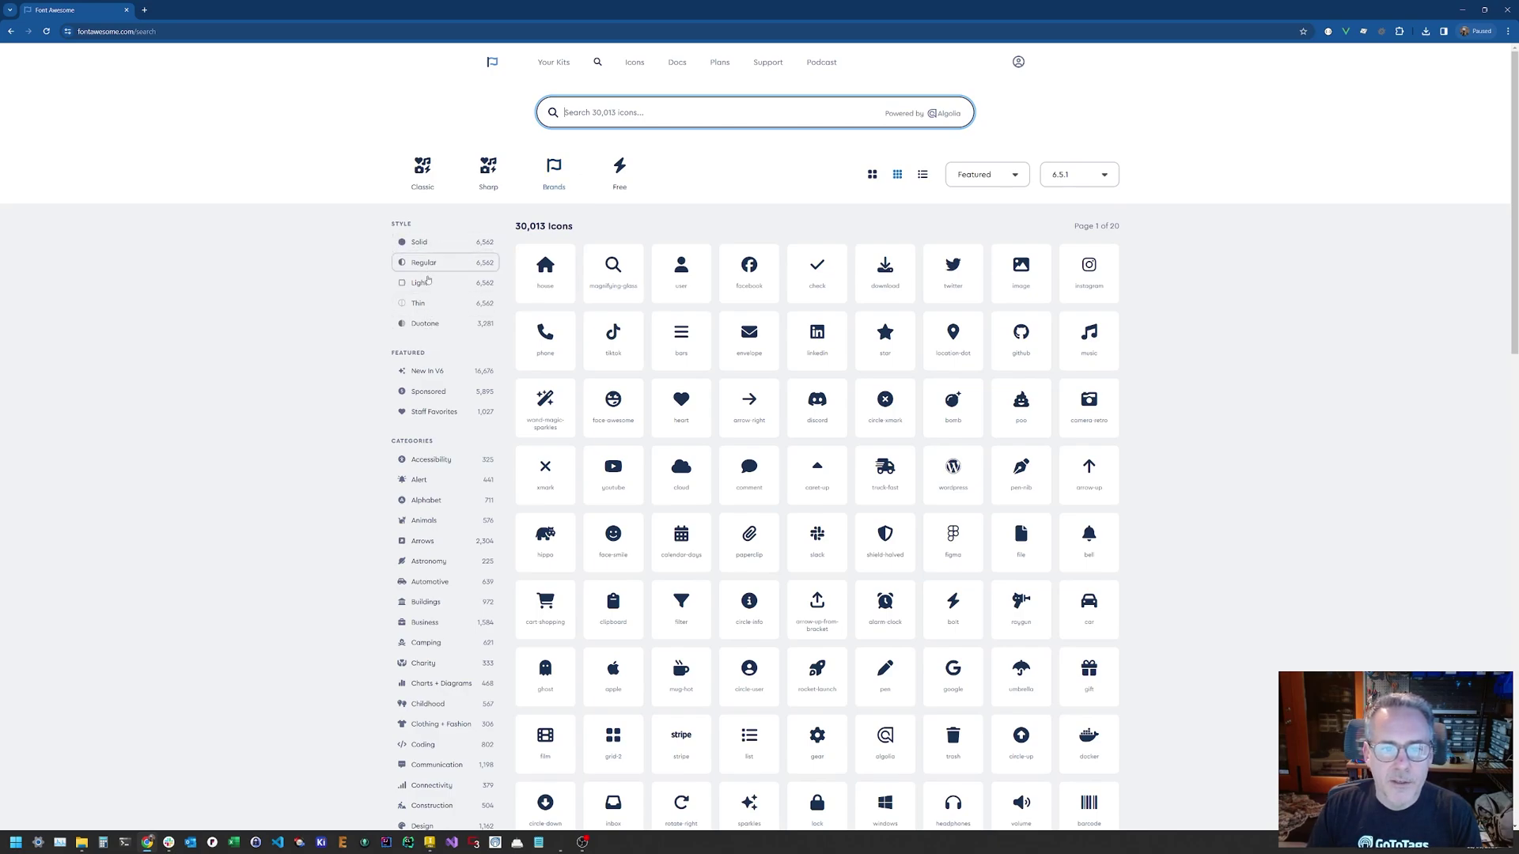
{"action": "left_click", "coordinate": [427, 304]}
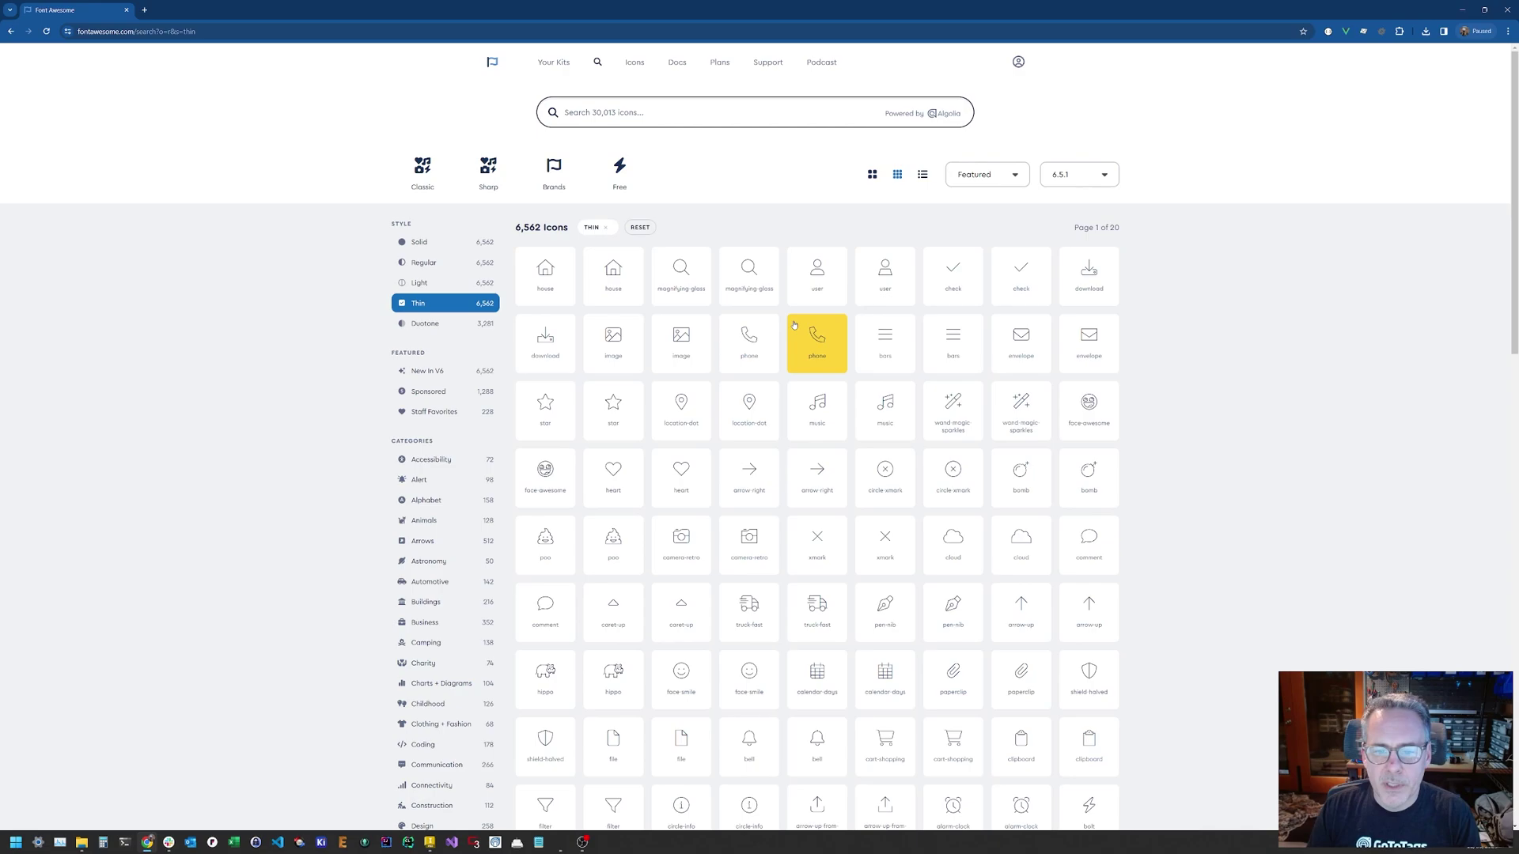
{"action": "left_click", "coordinate": [761, 342]}
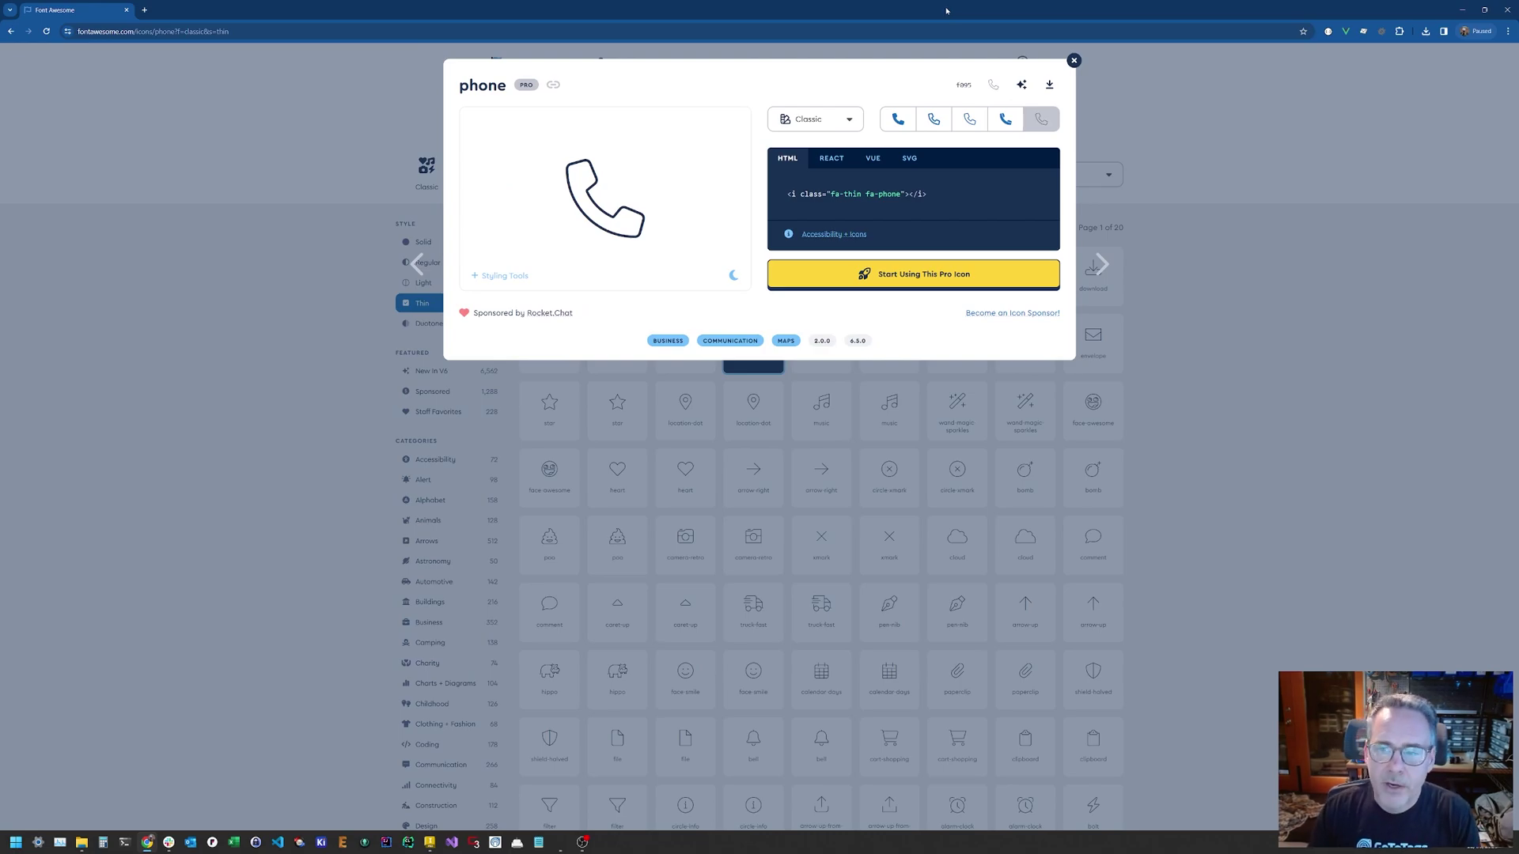
{"action": "left_click", "coordinate": [1074, 61]}
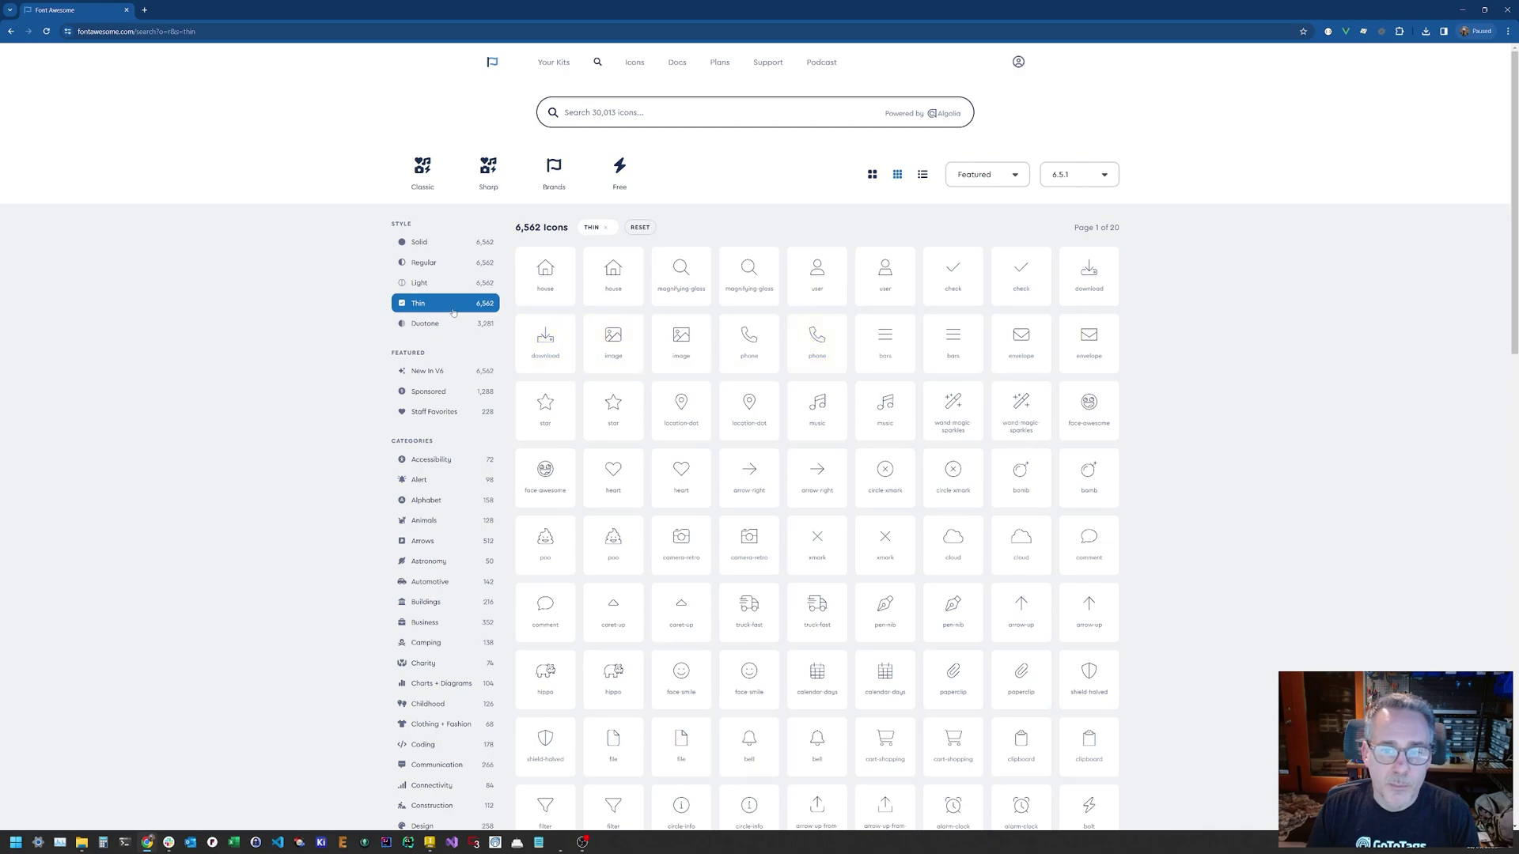
{"action": "left_click", "coordinate": [434, 263]}
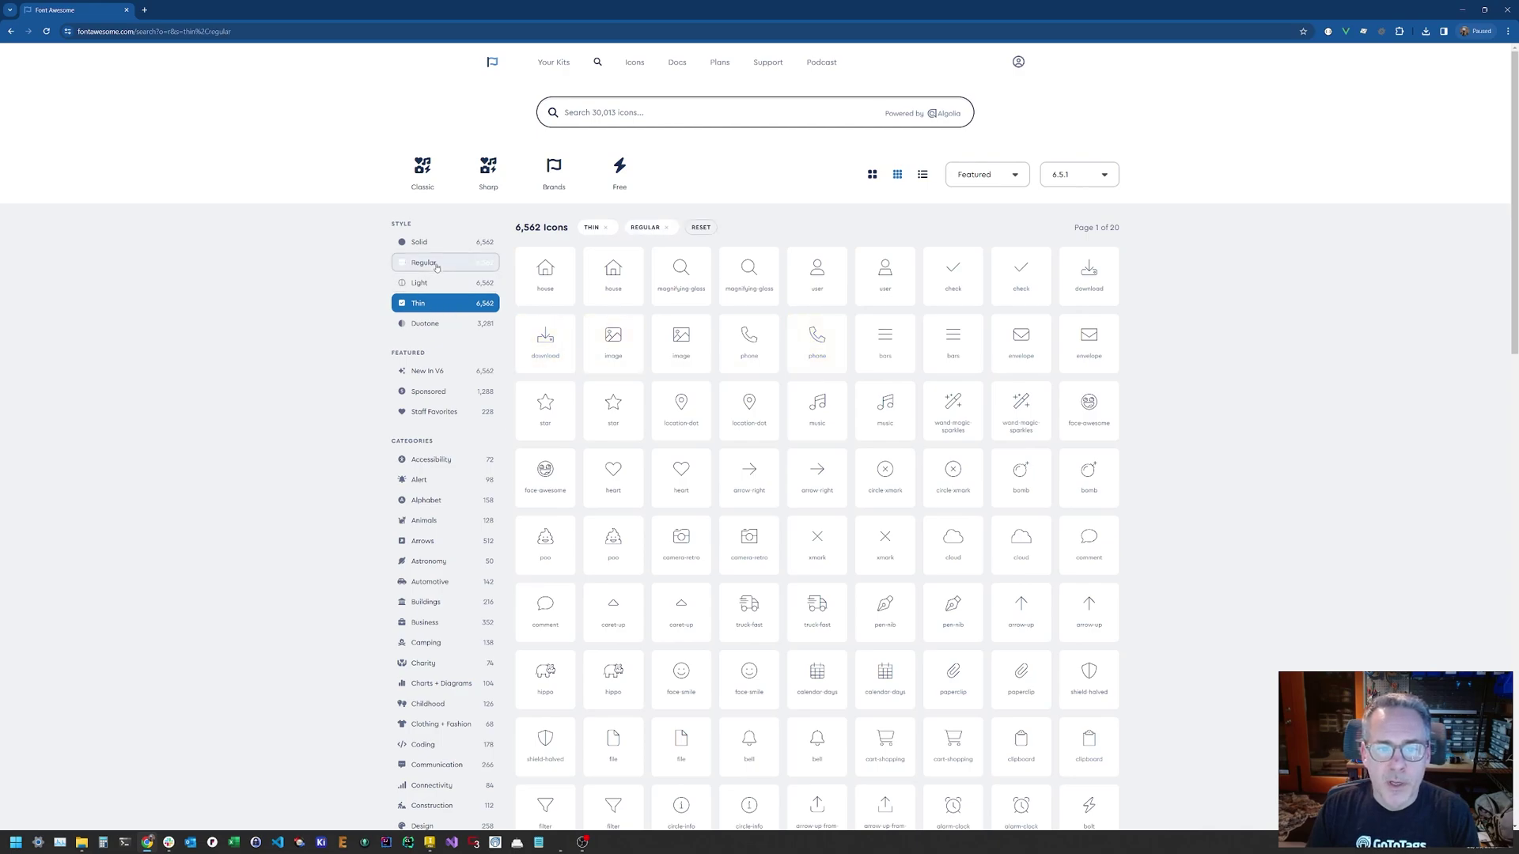
{"action": "left_click", "coordinate": [434, 305]}
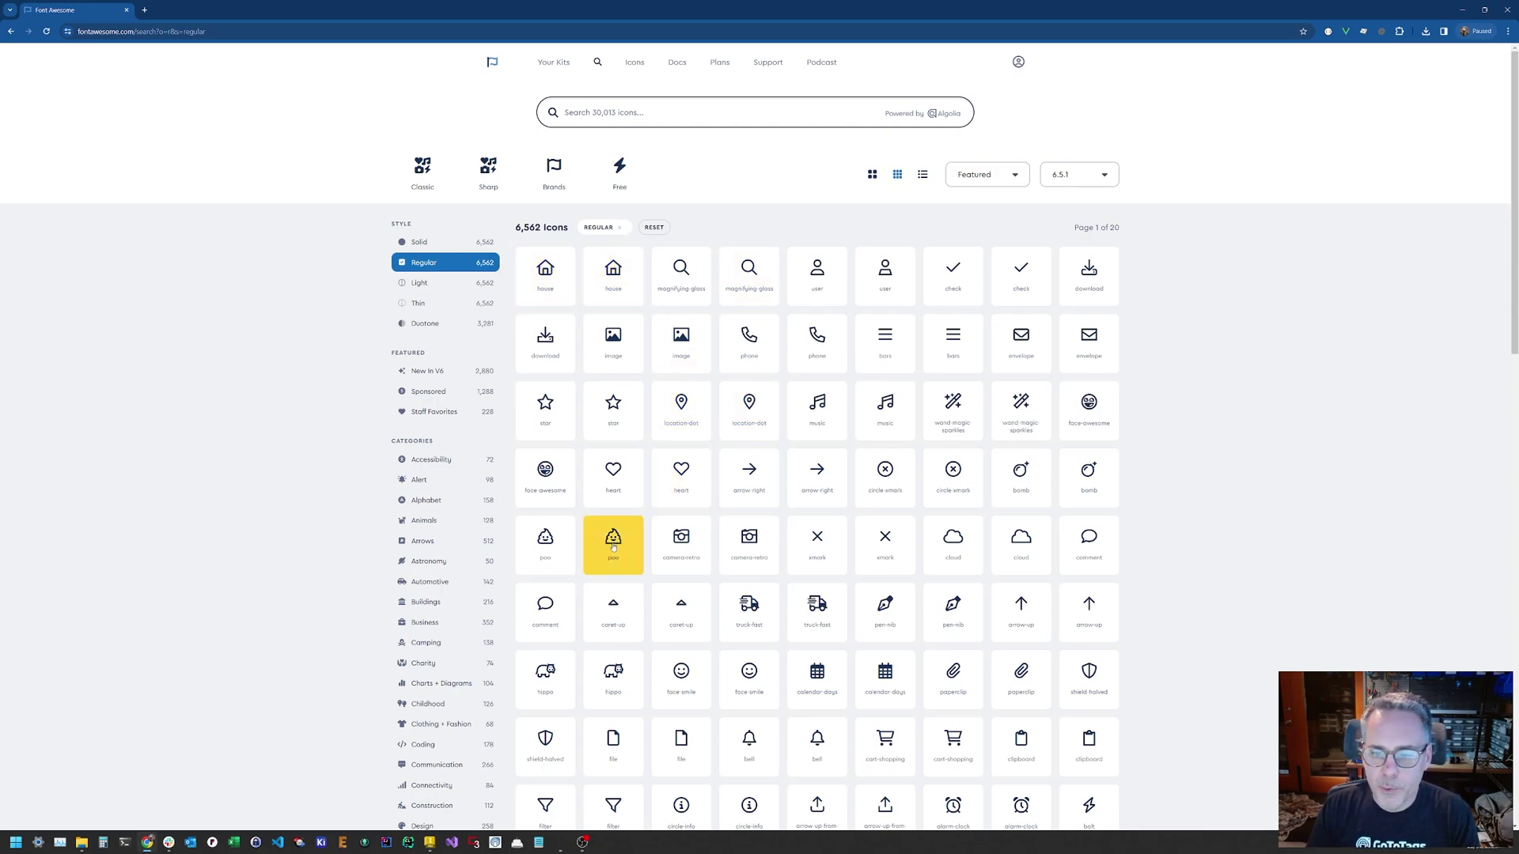
Search 'smiley', copy the Regular face-smile glyph (F118), and return to Inventor
{"action": "left_click", "coordinate": [688, 108]}
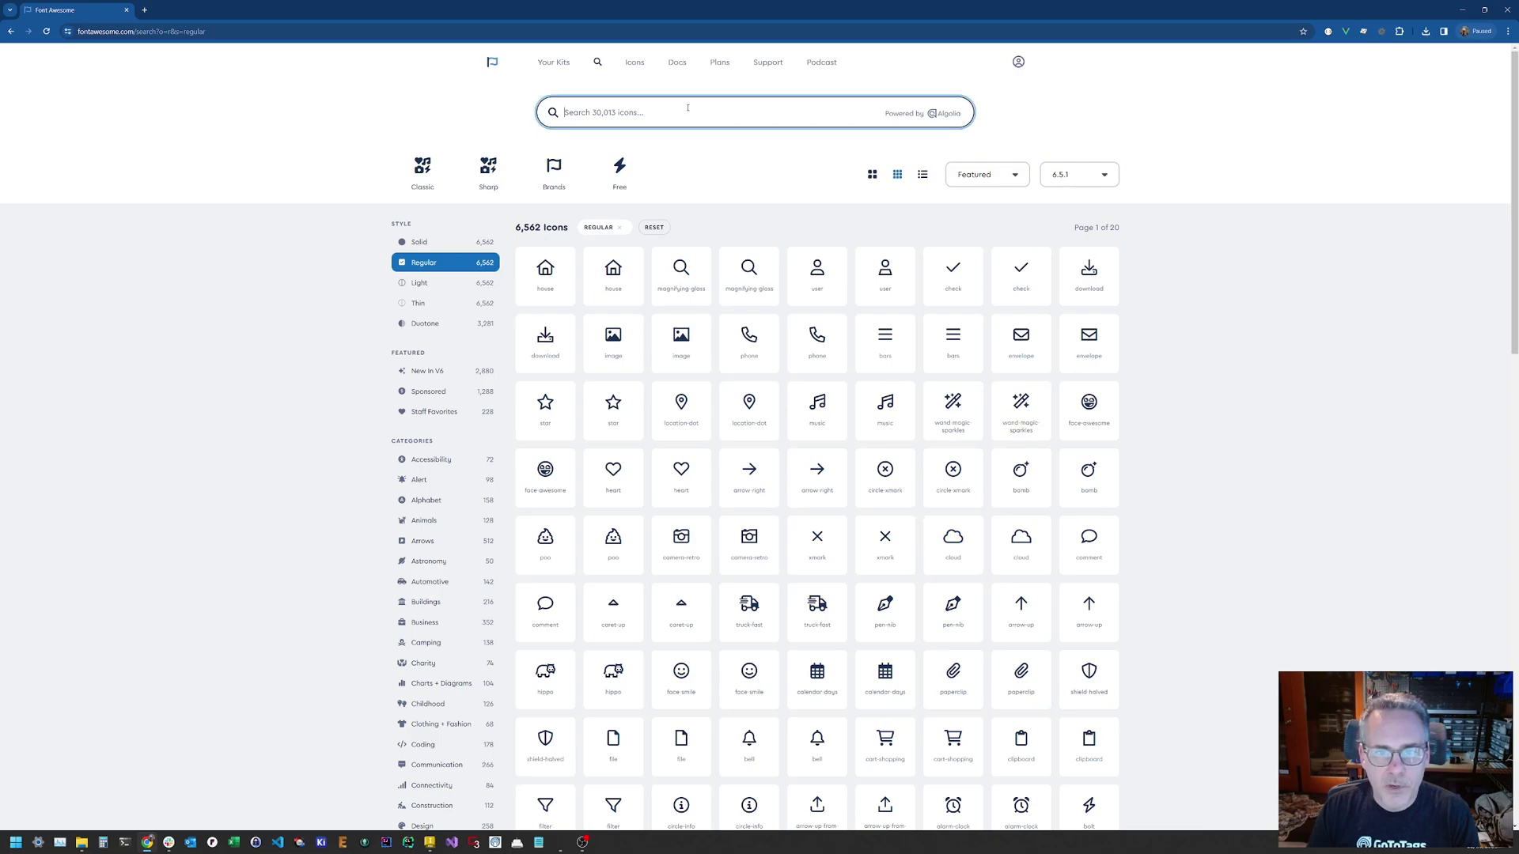
{"action": "type", "text": "smiley"}
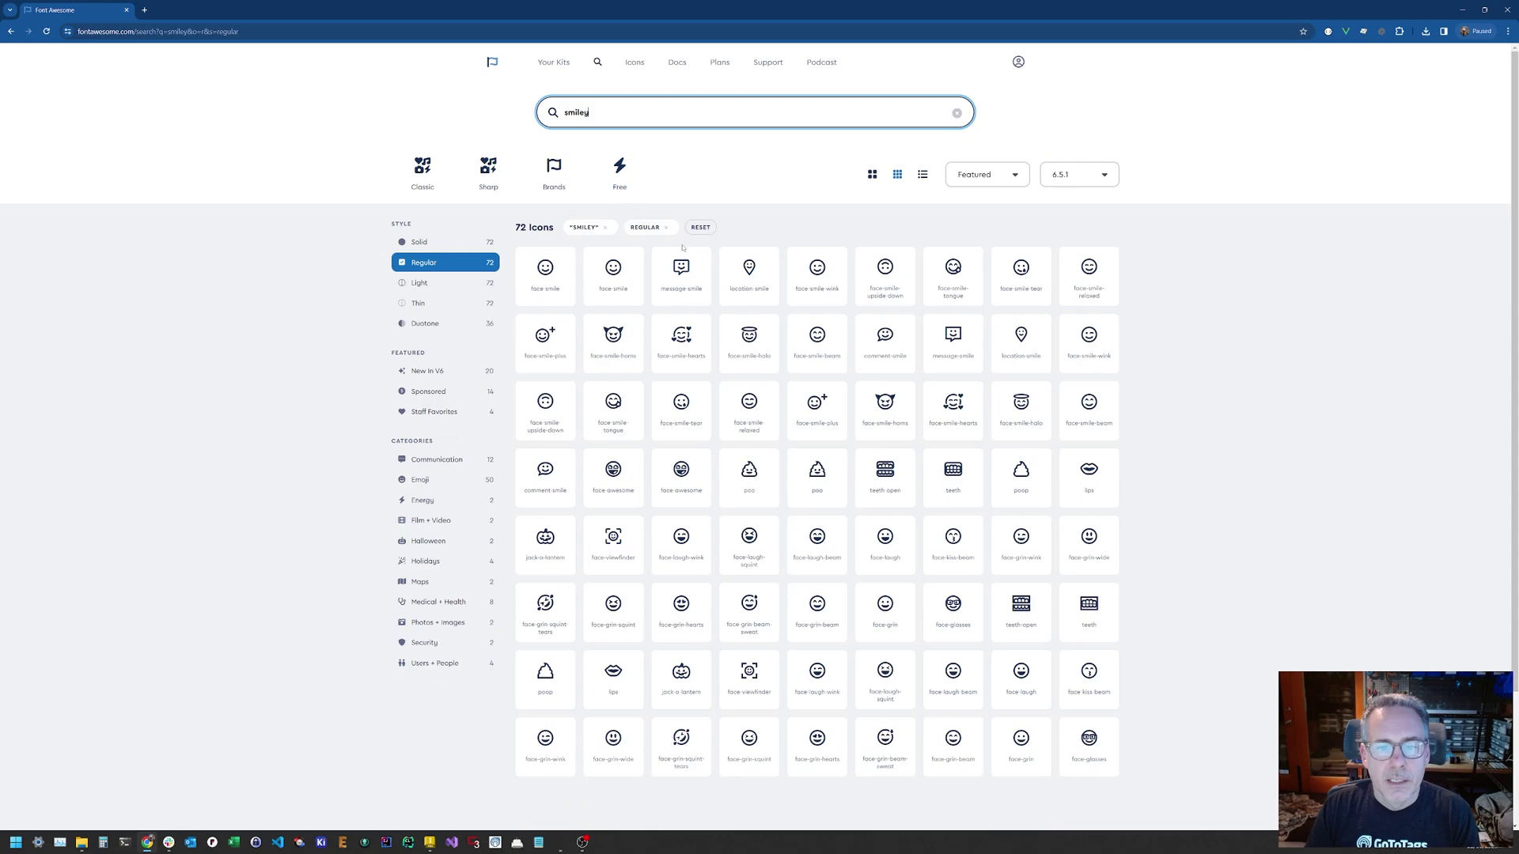
{"action": "left_click", "coordinate": [554, 279]}
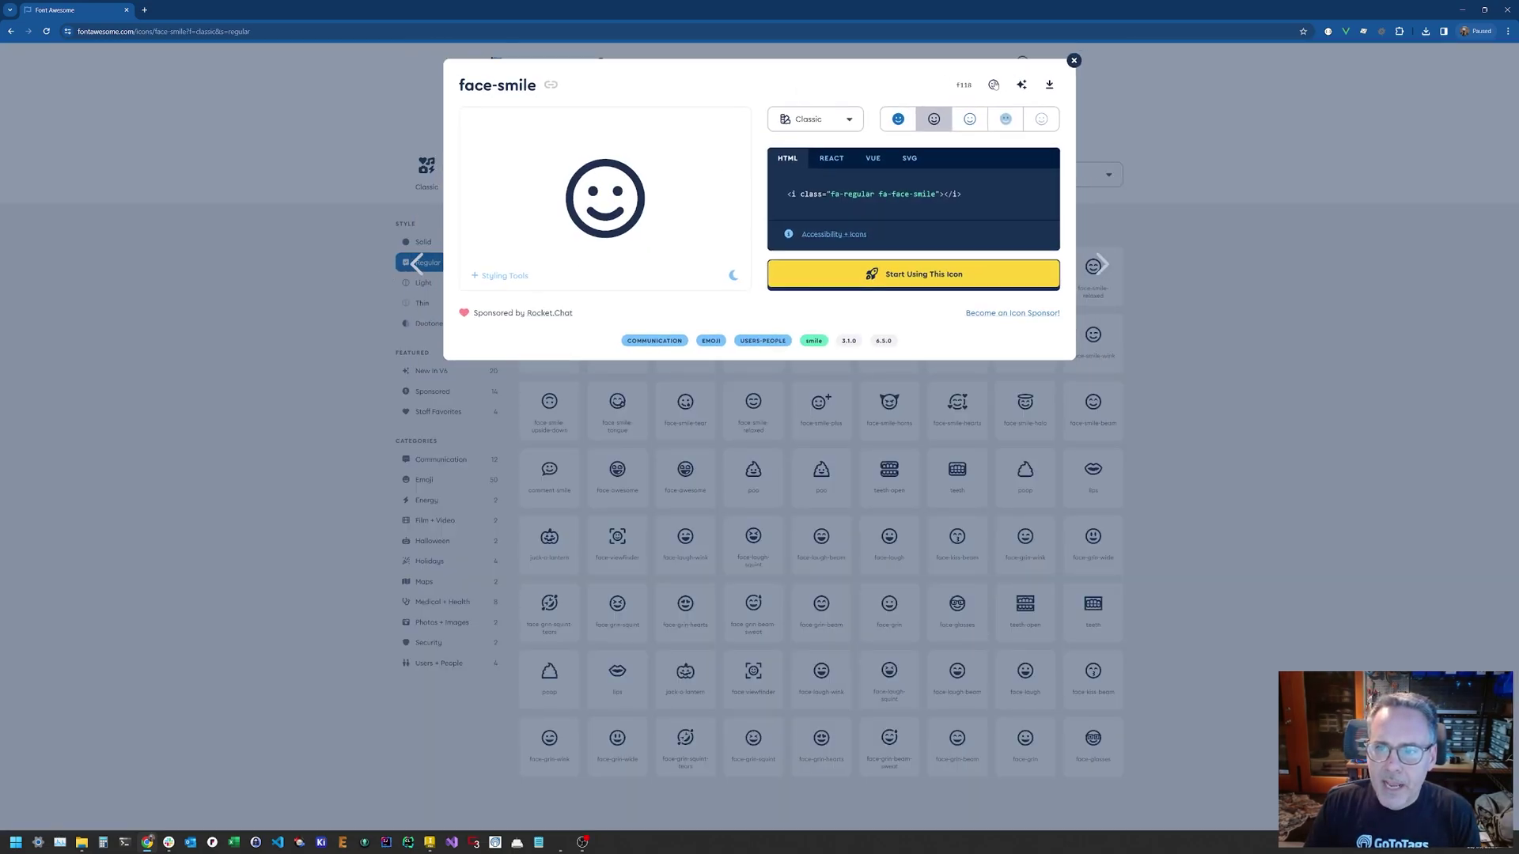
{"action": "left_click", "coordinate": [993, 85]}
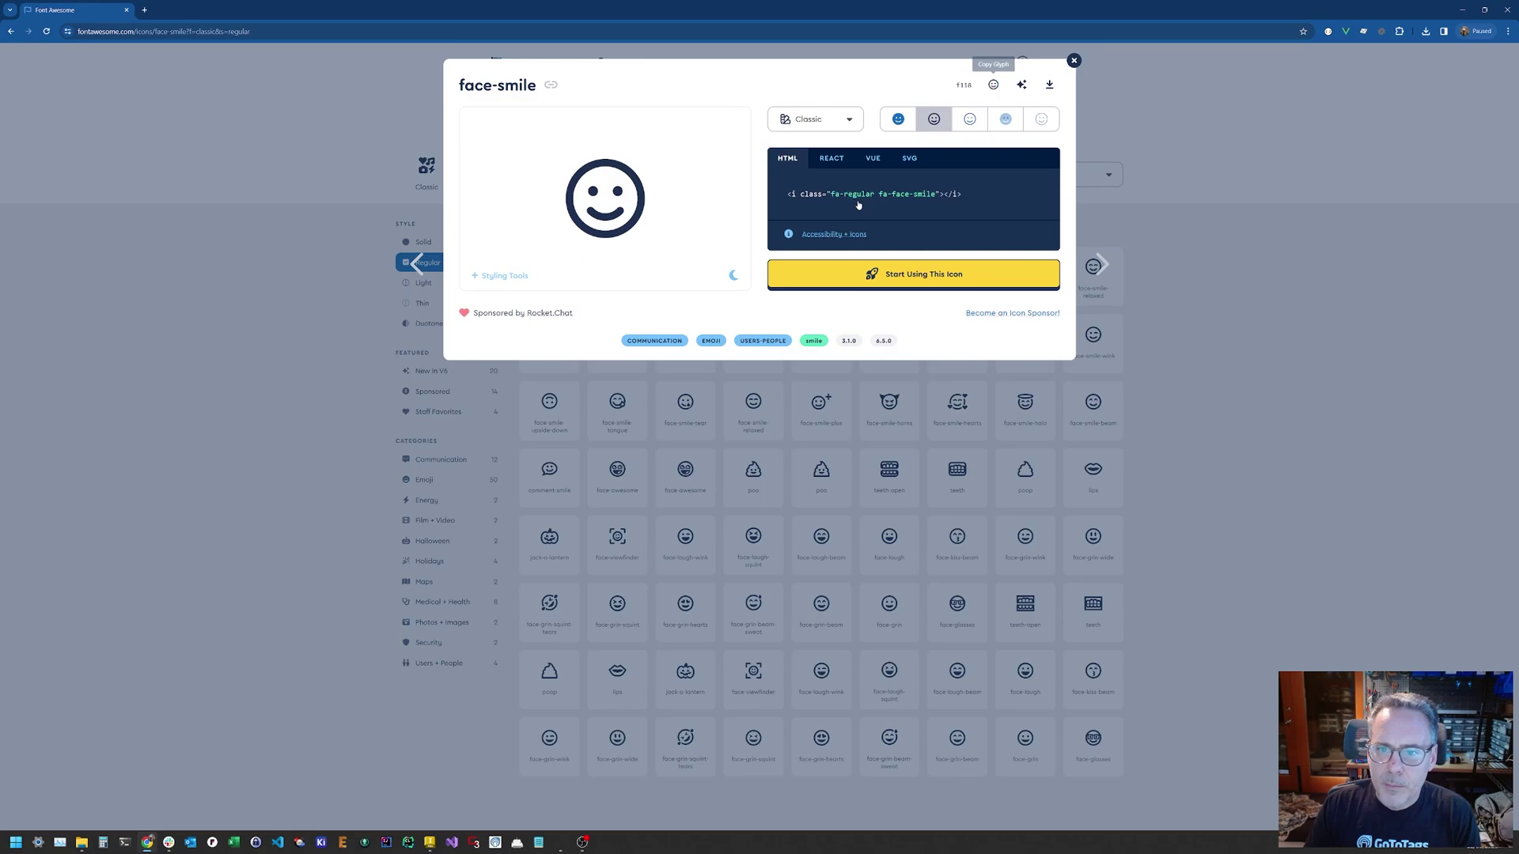
{"action": "left_click", "coordinate": [994, 84]}
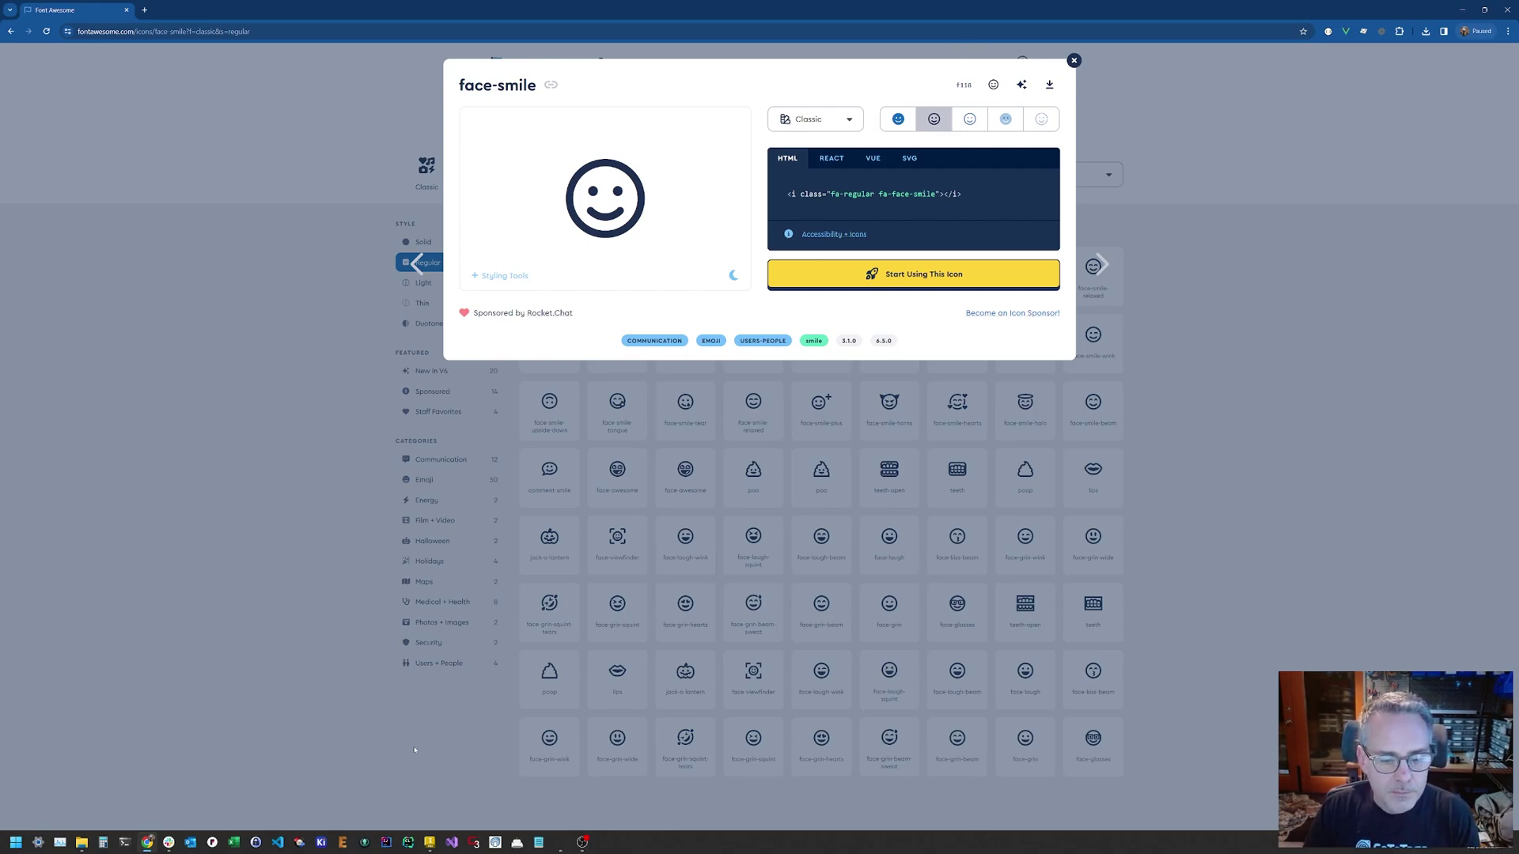
{"action": "left_click", "coordinate": [429, 843]}
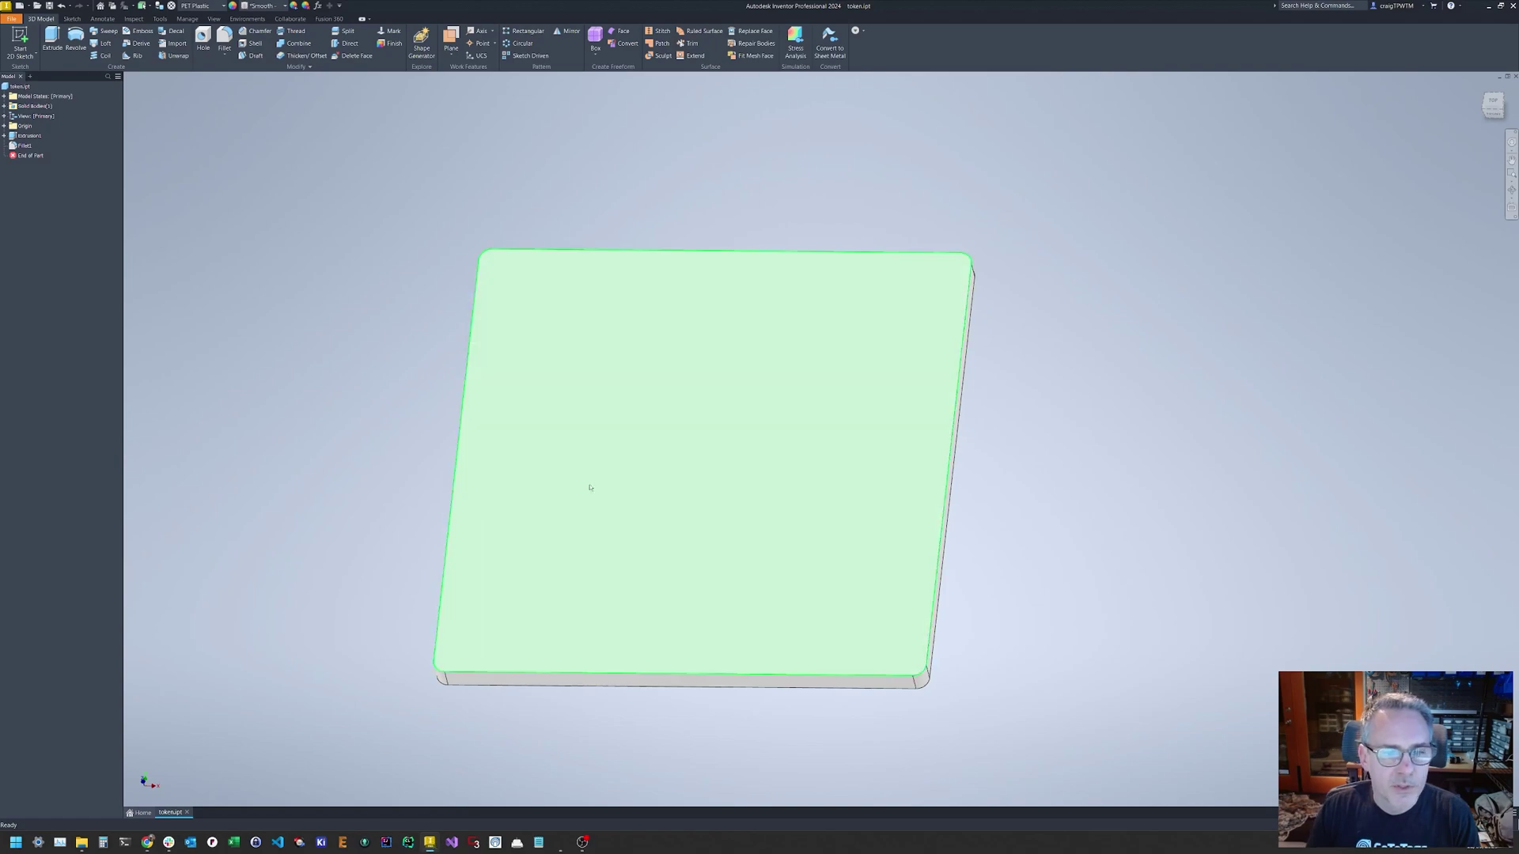
Start a new 2D sketch on the token's top face
{"action": "key", "text": "F2"}
{"action": "key", "text": "Escape"}
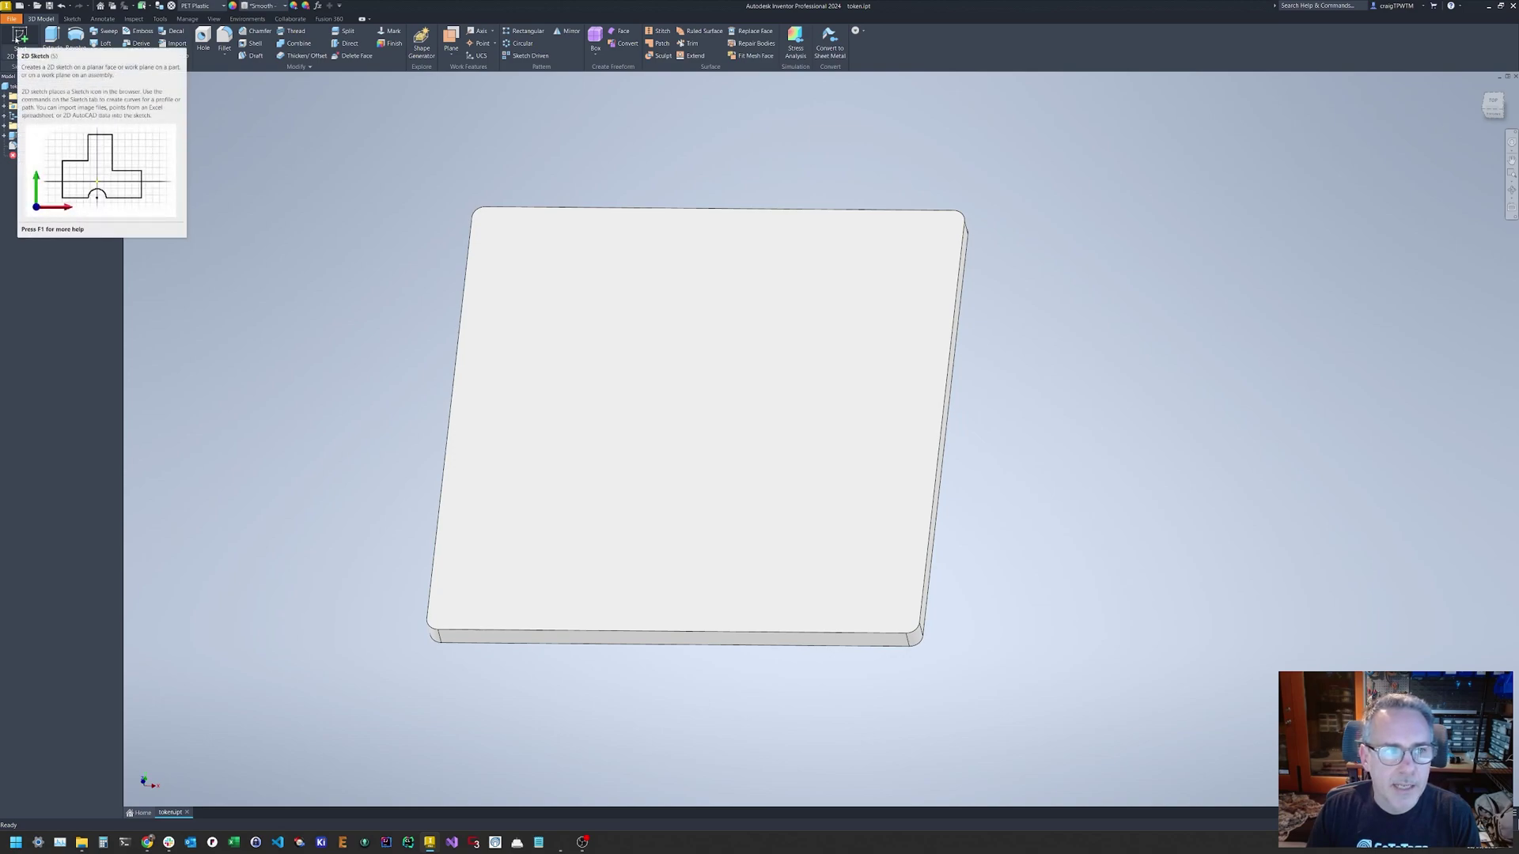
{"action": "left_click", "coordinate": [18, 38]}
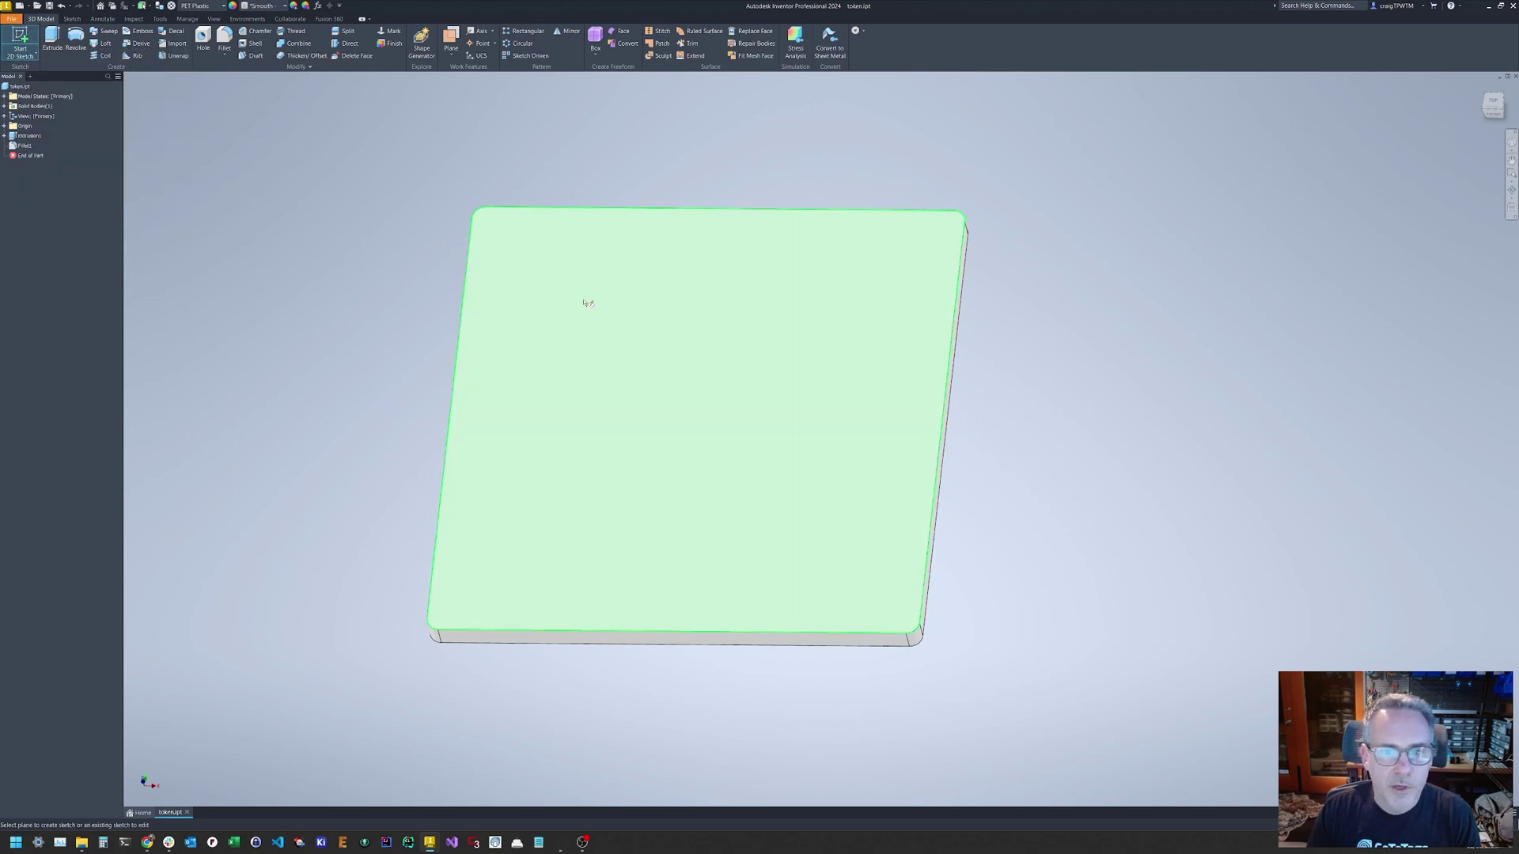
{"action": "left_click", "coordinate": [621, 325]}
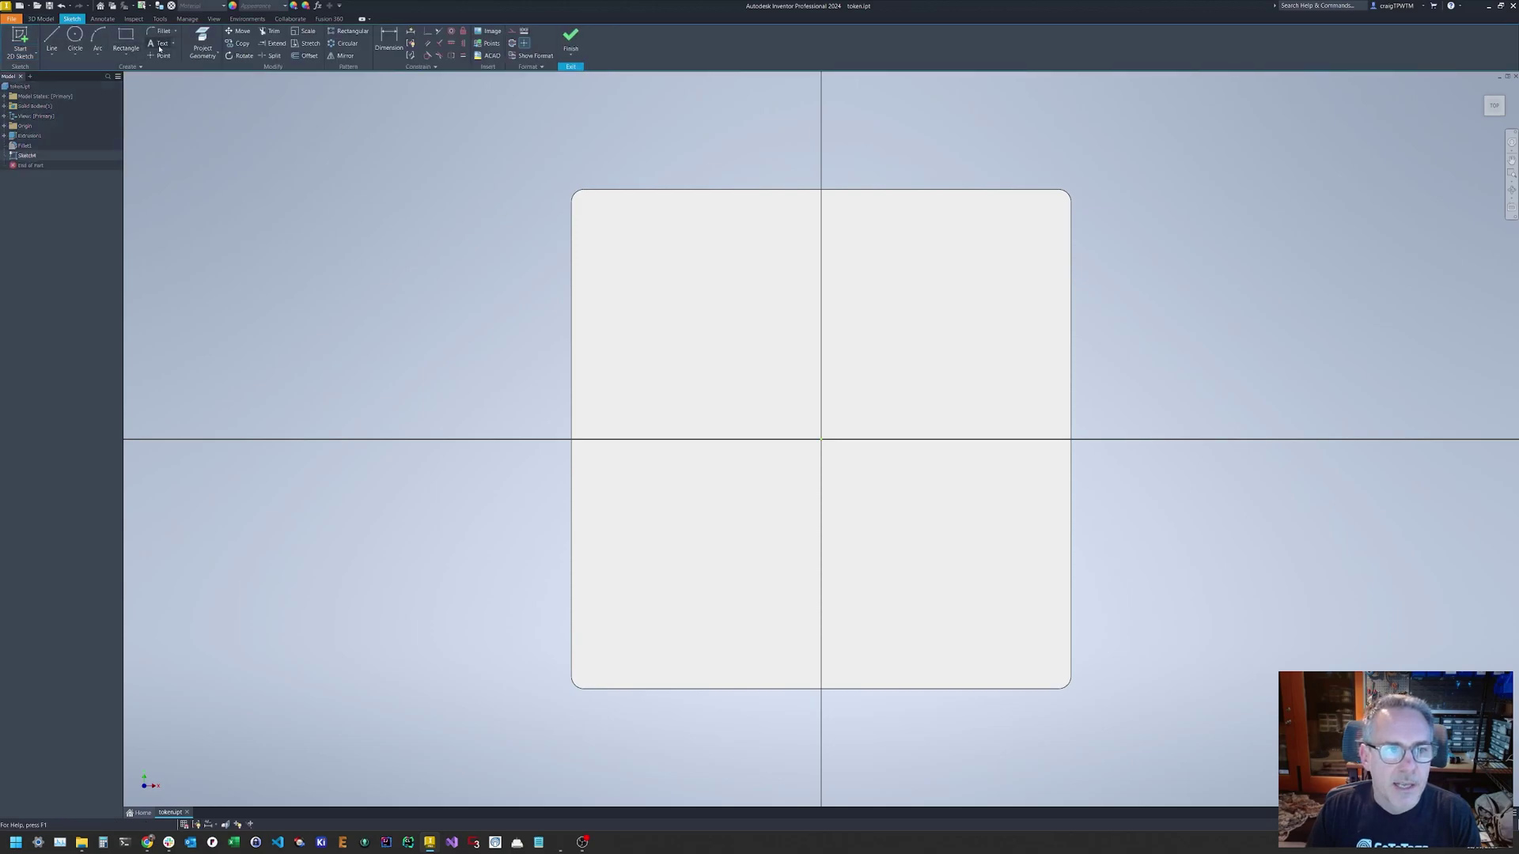
Place a text box on the token, paste the copied glyph into it and select it
{"action": "left_click", "coordinate": [159, 44]}
{"action": "left_click", "coordinate": [723, 352]}
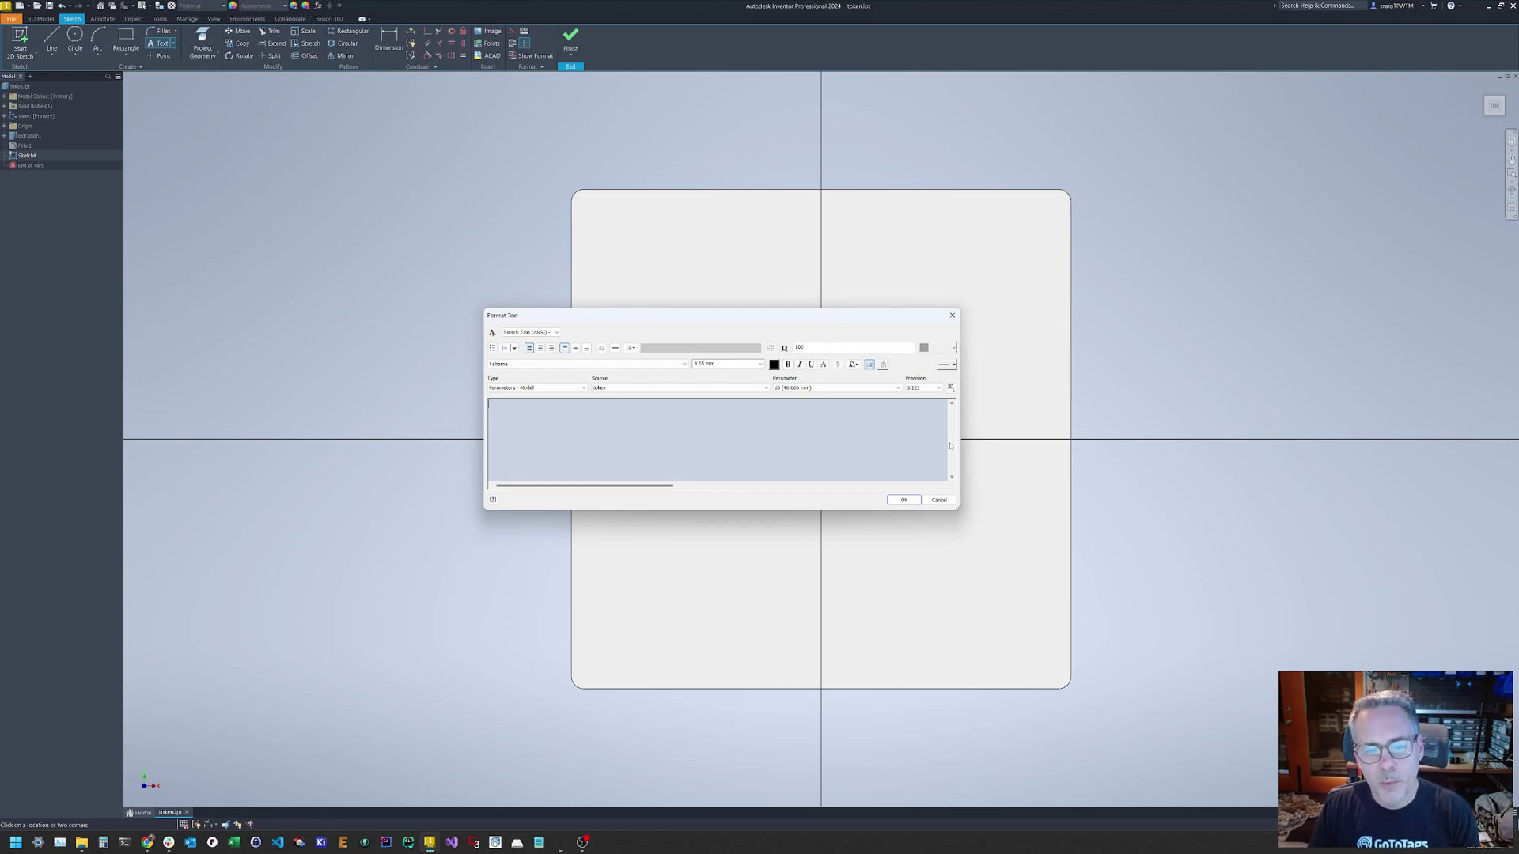
{"action": "key", "text": "ctrl+b"}
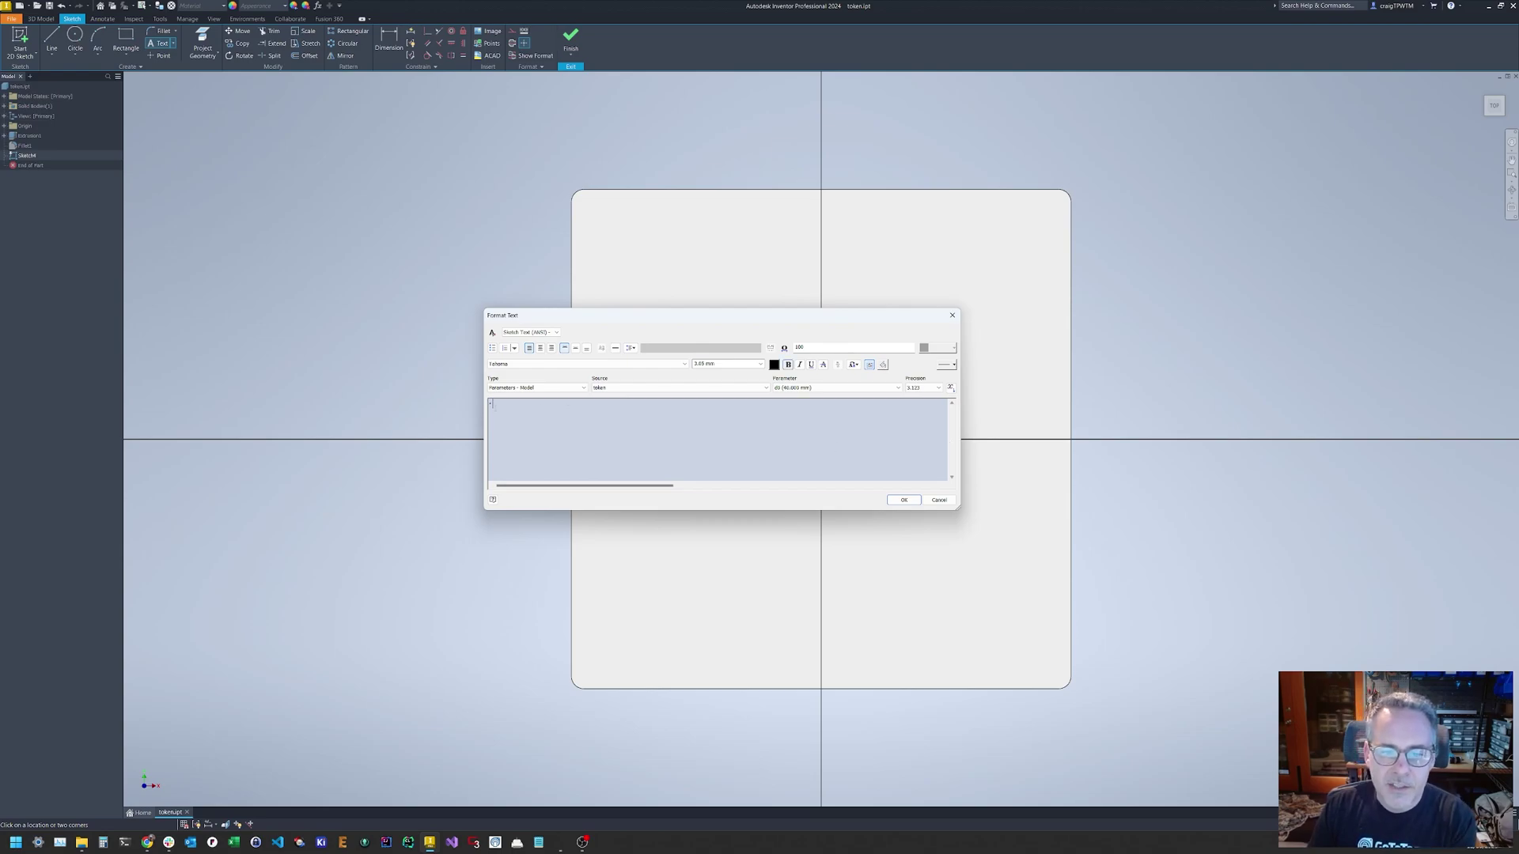
{"action": "left_click_drag", "start_coordinate": [493, 404], "coordinate": [480, 402]}
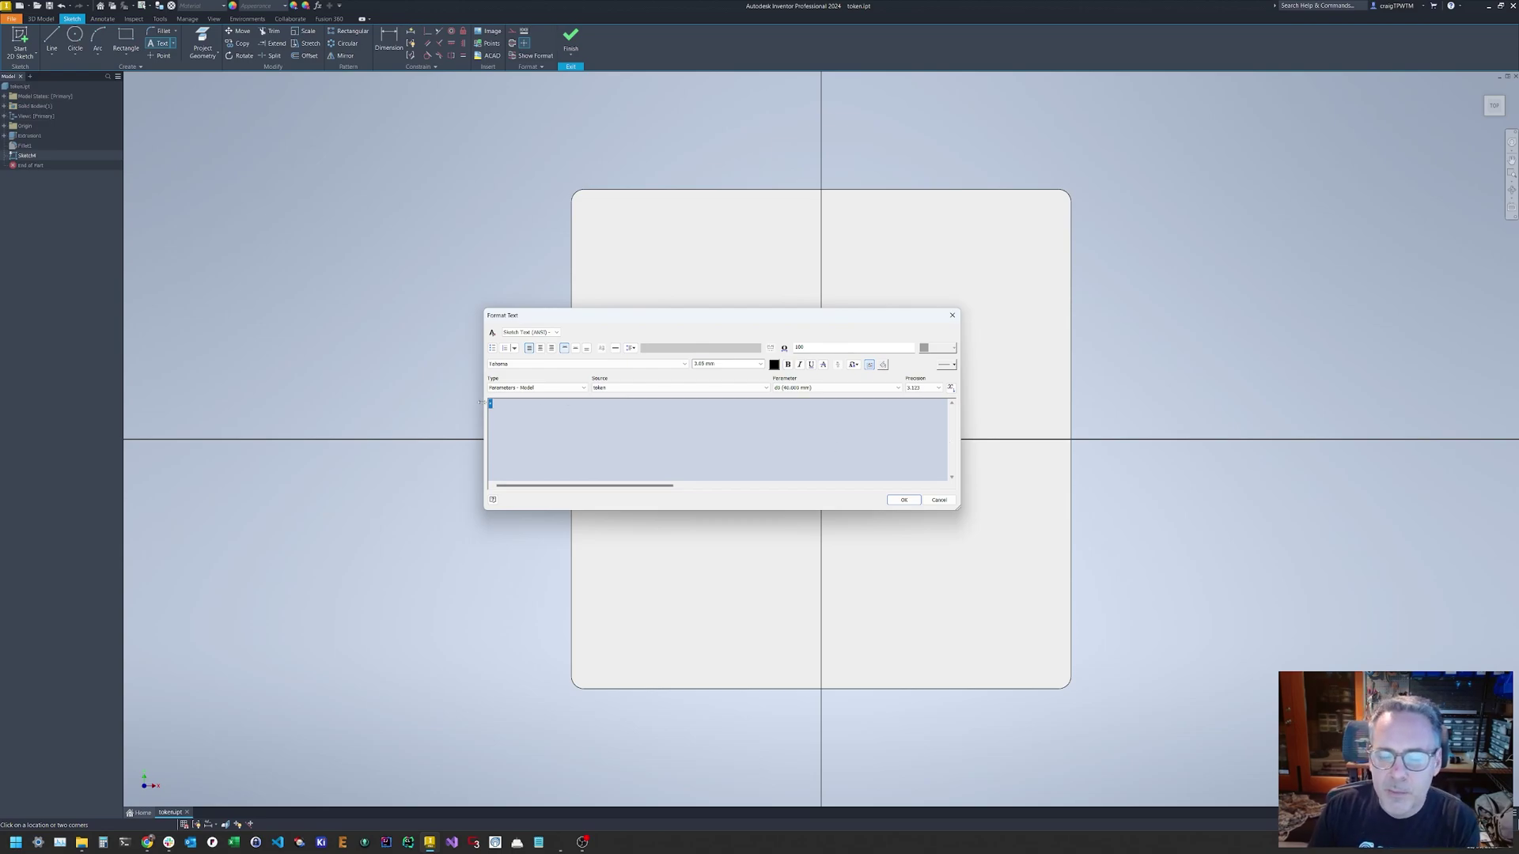
Format the glyph as Font Awesome 6 Pro Regular, 28 mm high, centred both ways
{"action": "left_click", "coordinate": [535, 365]}
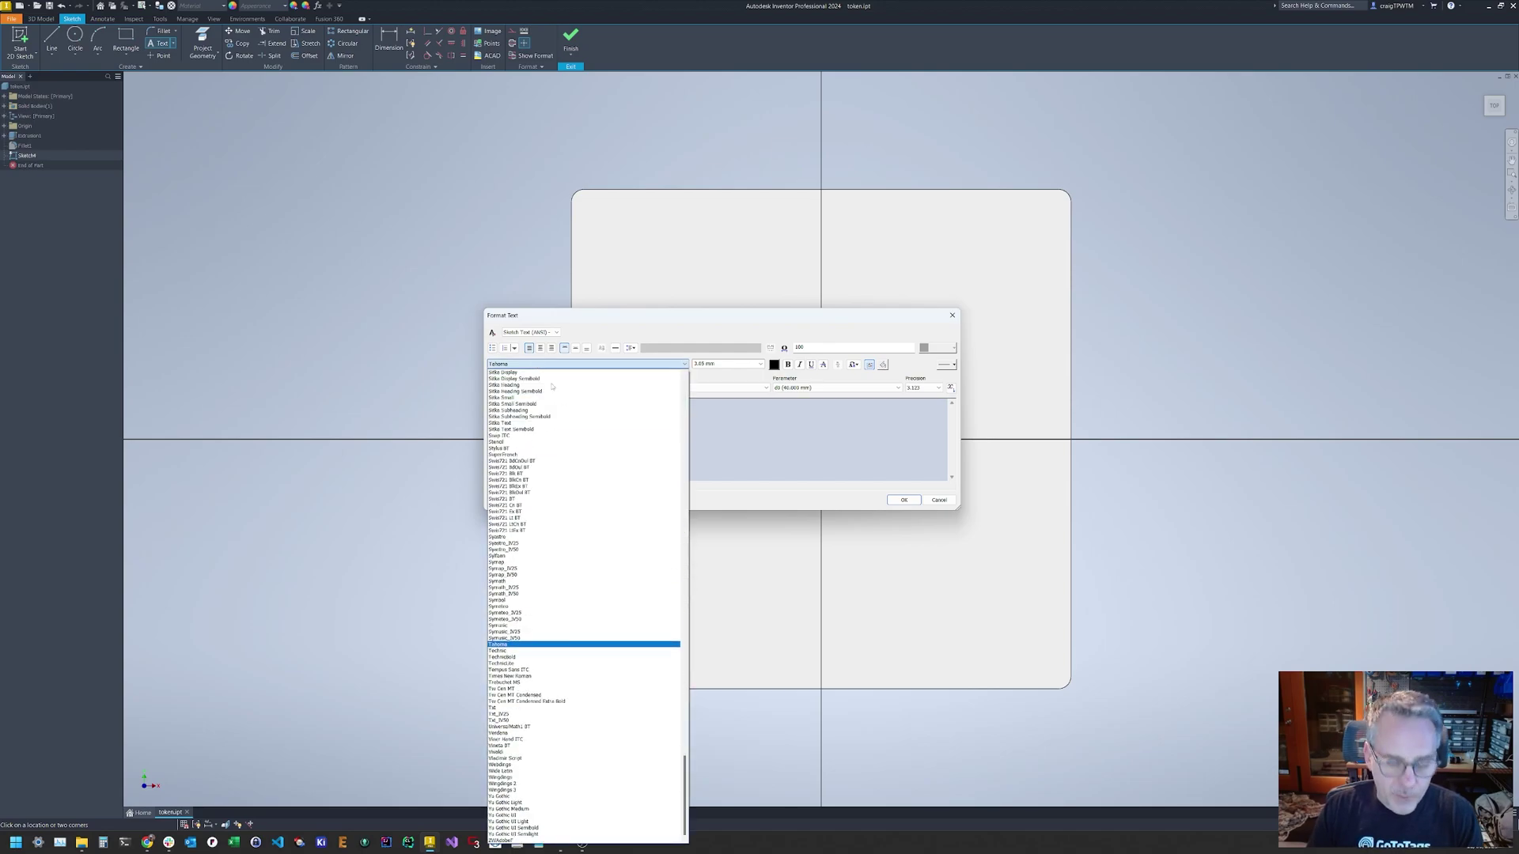
{"action": "type", "text": "font"}
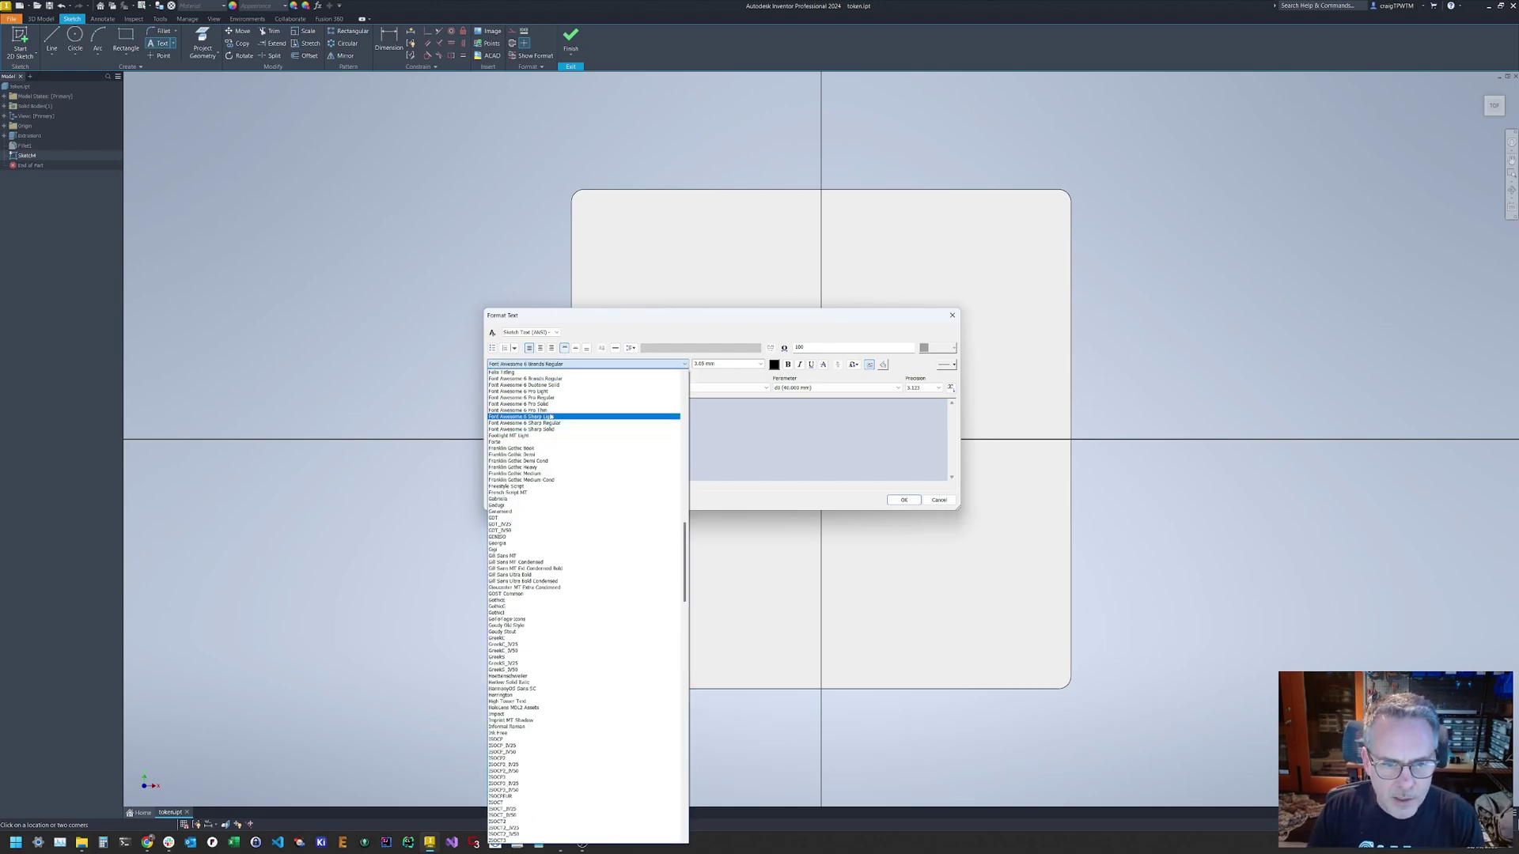
{"action": "left_click", "coordinate": [515, 398]}
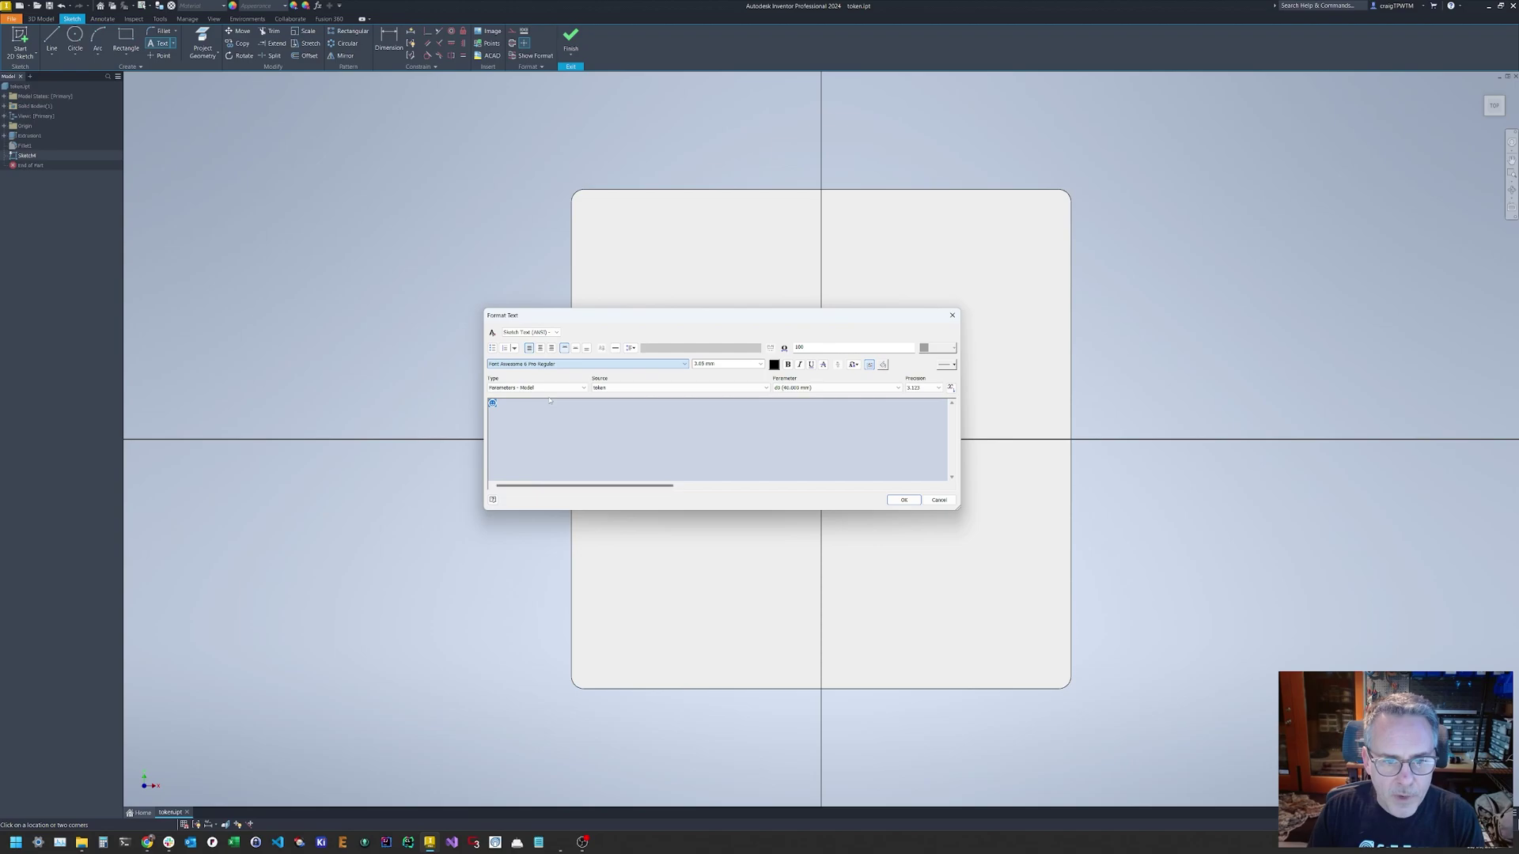
{"action": "left_click", "coordinate": [501, 406]}
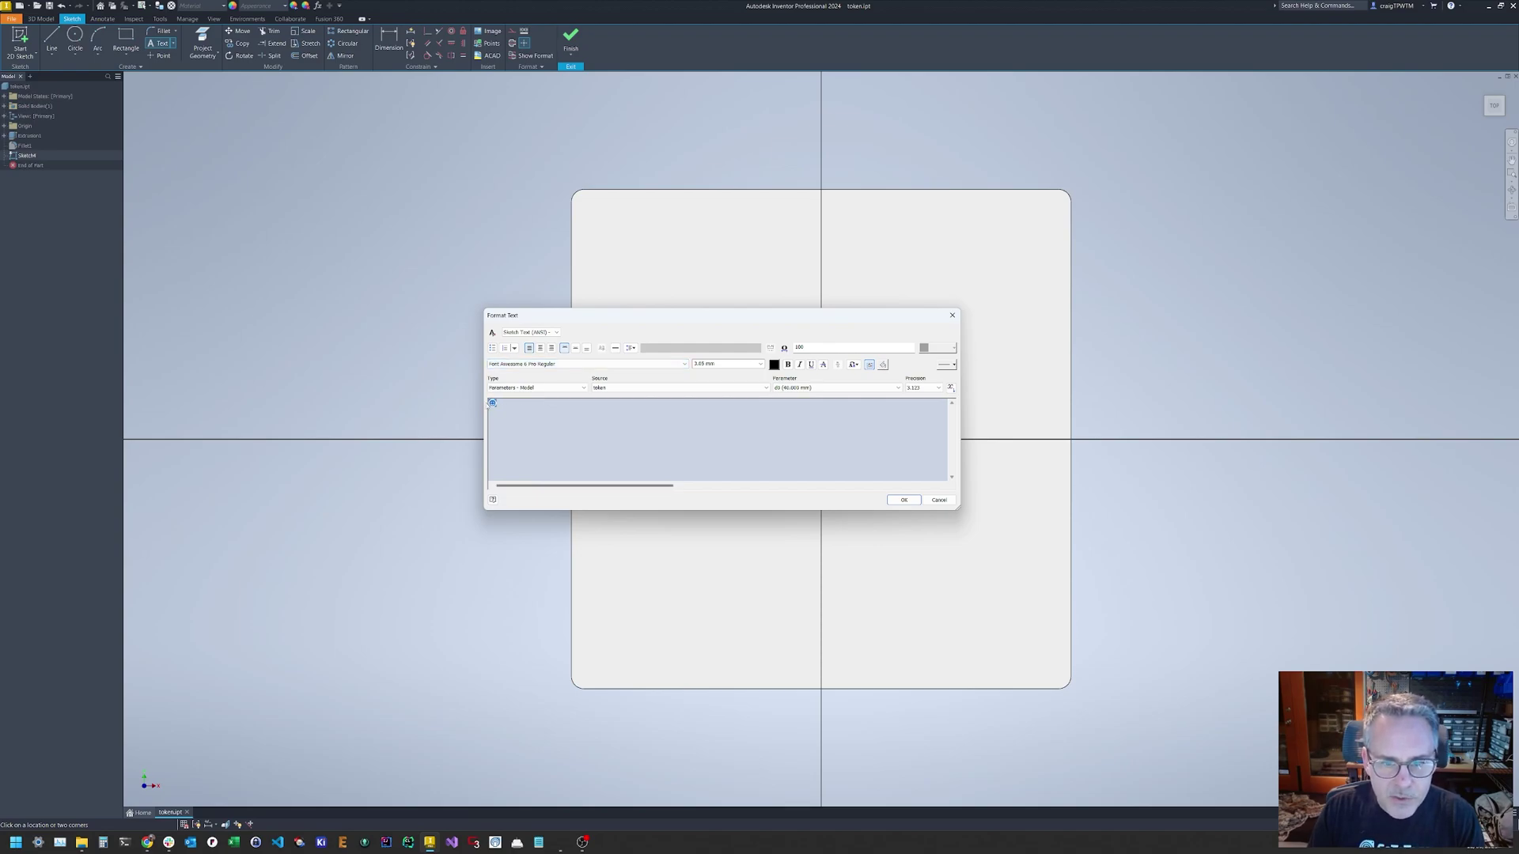
{"action": "left_click", "coordinate": [702, 363]}
{"action": "type", "text": "20"}
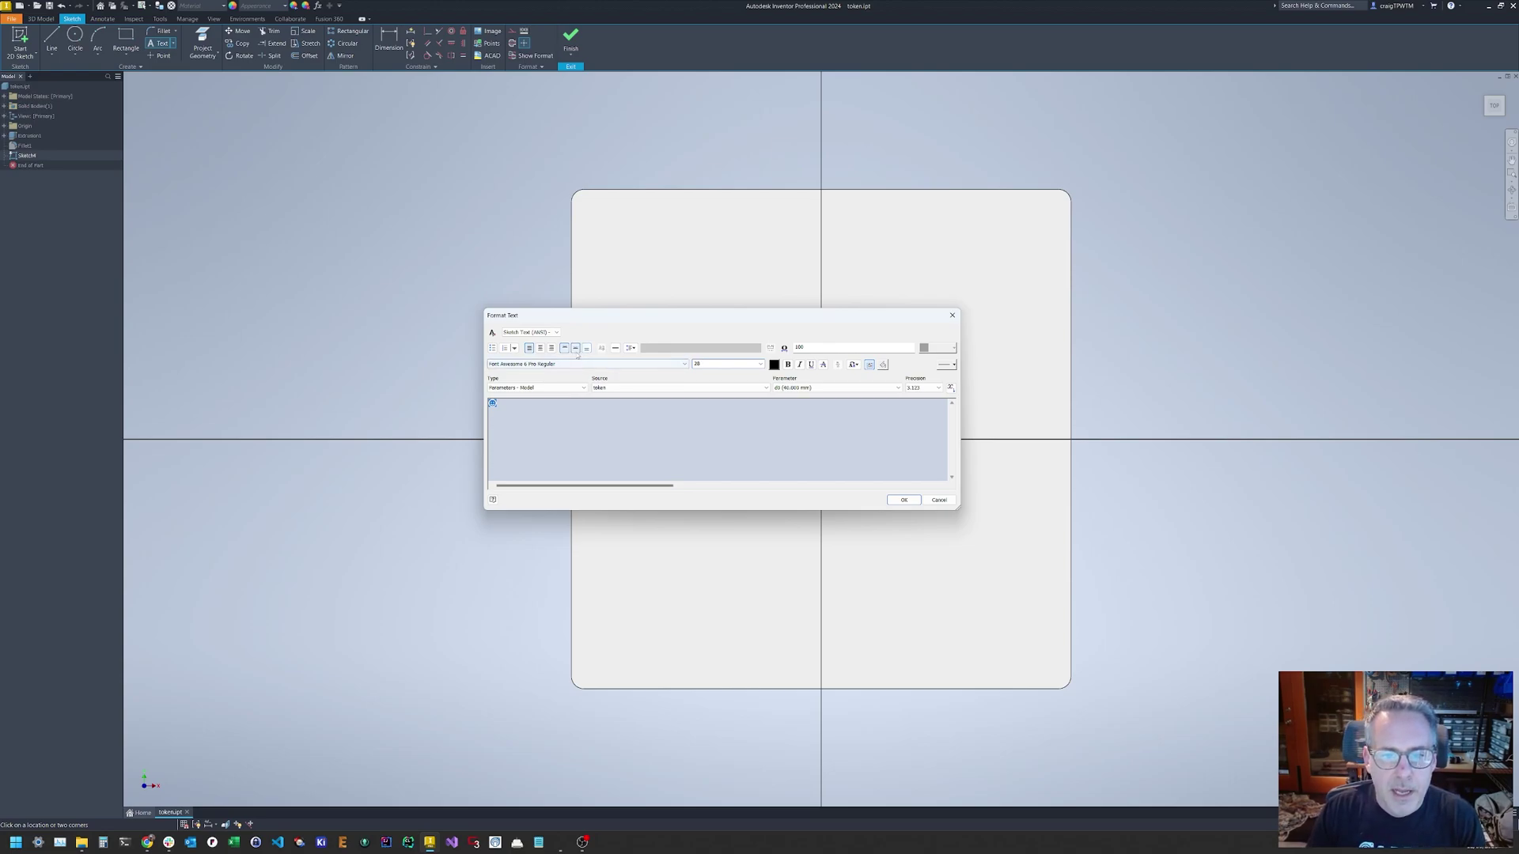
{"action": "left_click", "coordinate": [541, 349]}
{"action": "left_click", "coordinate": [576, 349]}
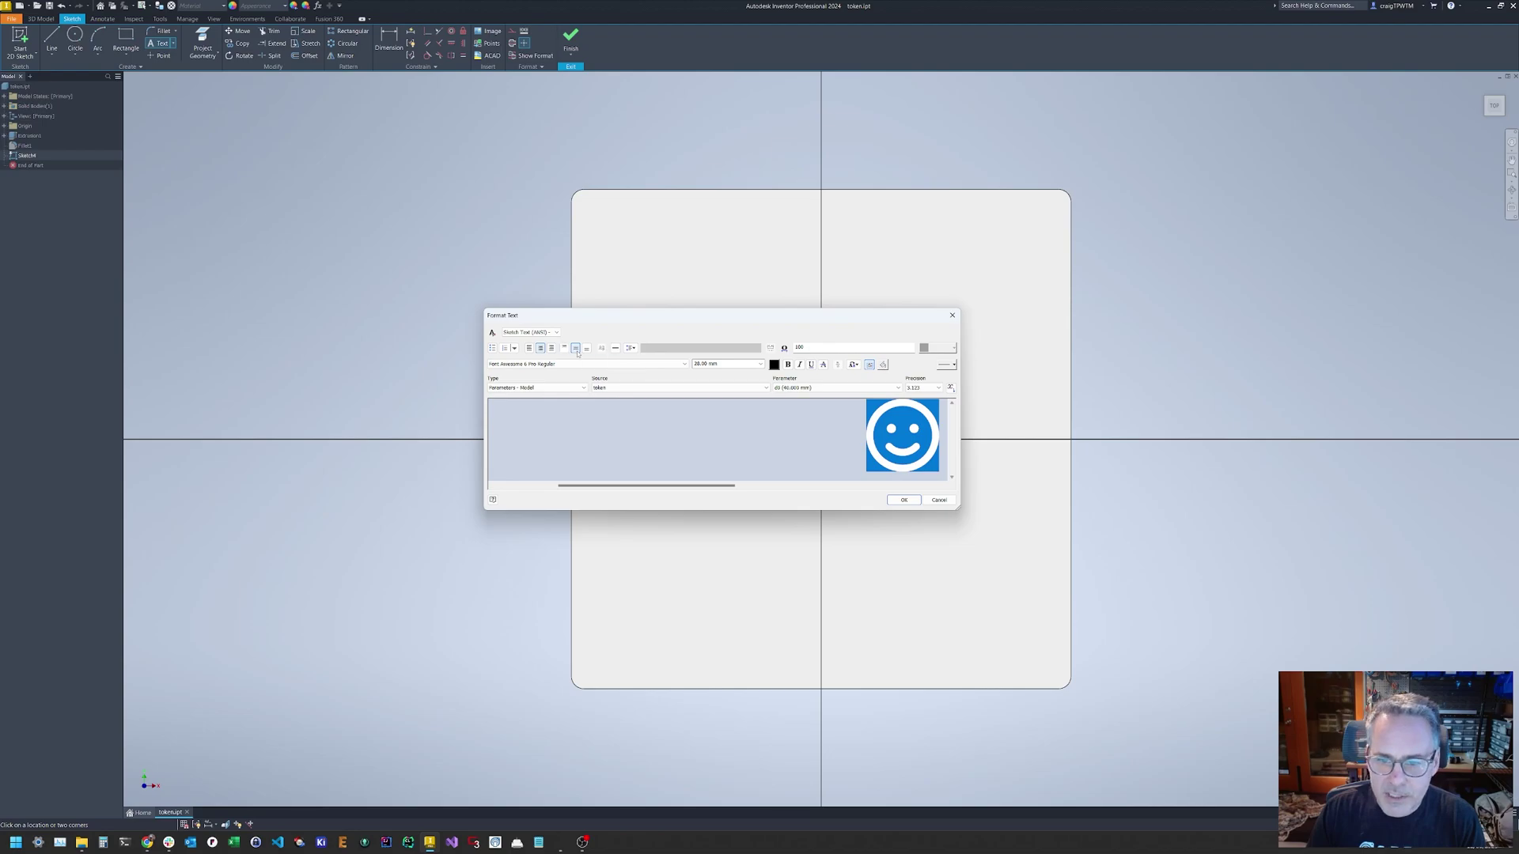
{"action": "left_click", "coordinate": [904, 500]}
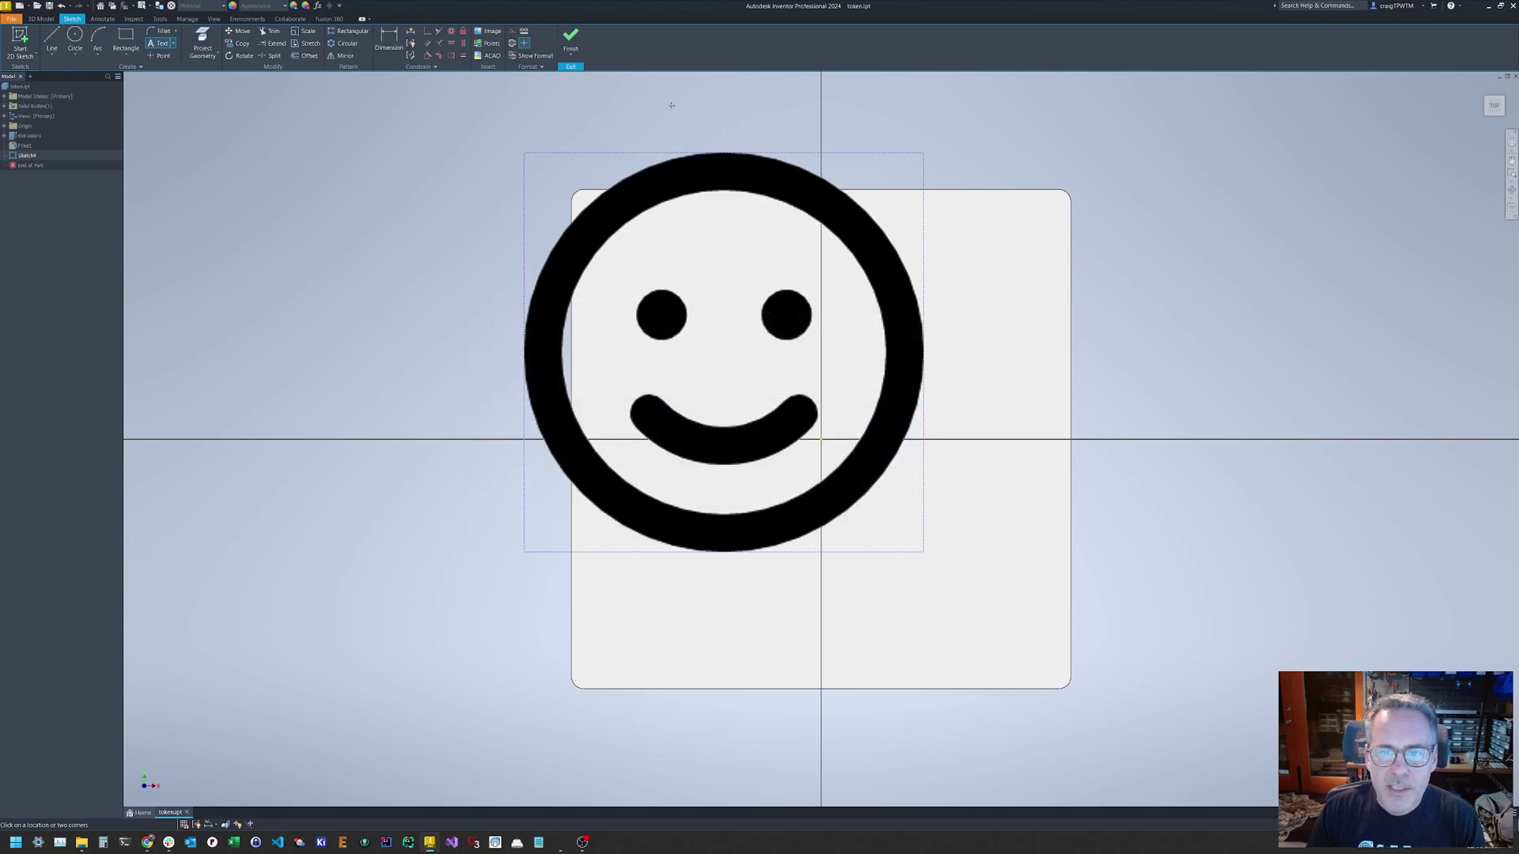
Dismiss the extra text box and move the smiley onto the token's centre
{"action": "left_click", "coordinate": [689, 149]}
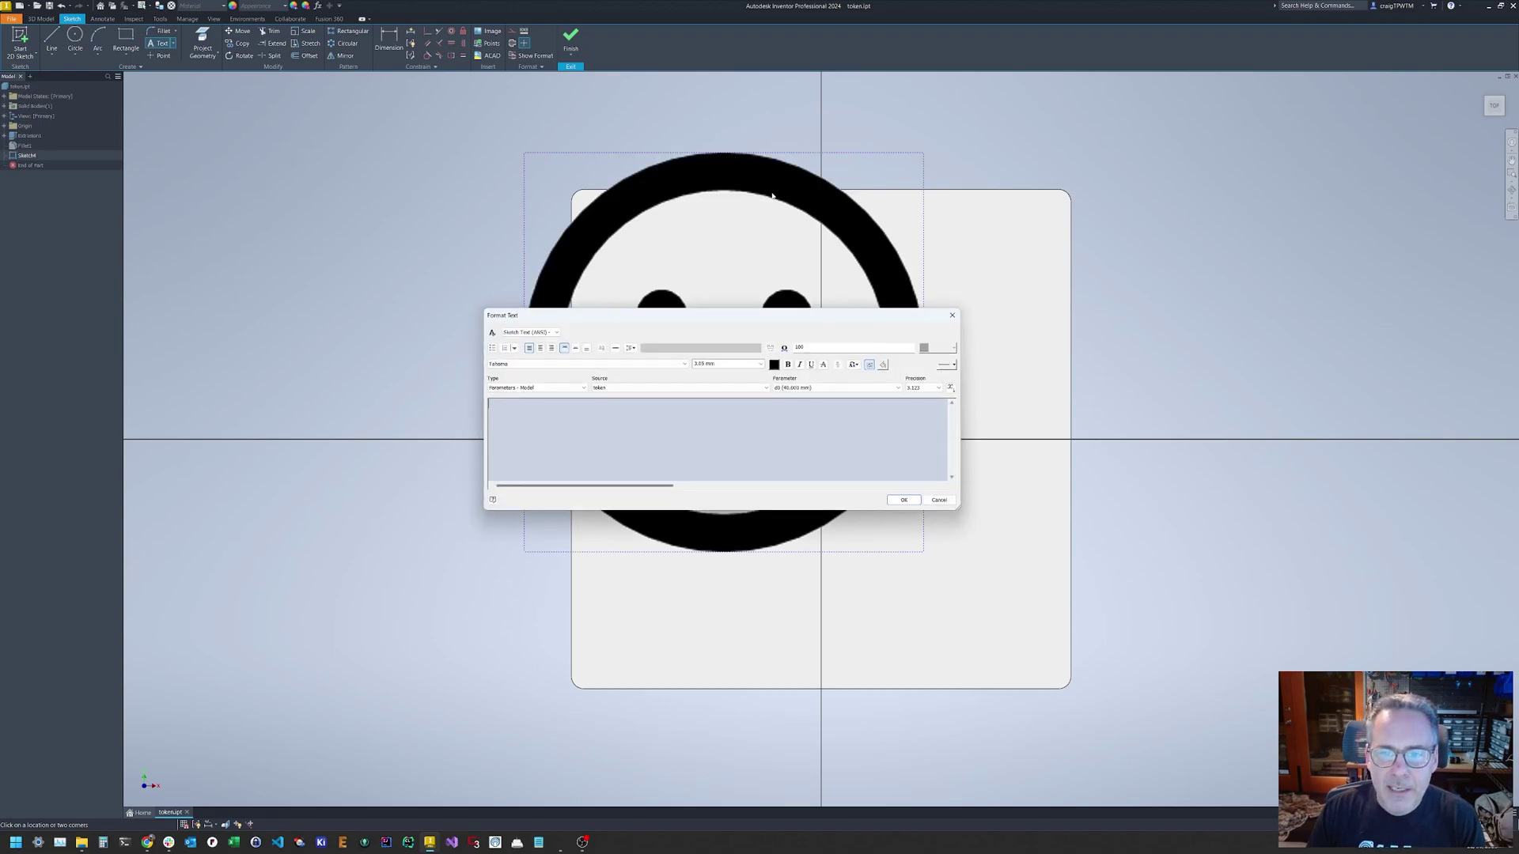
{"action": "left_click", "coordinate": [953, 313]}
{"action": "key", "text": "Escape"}
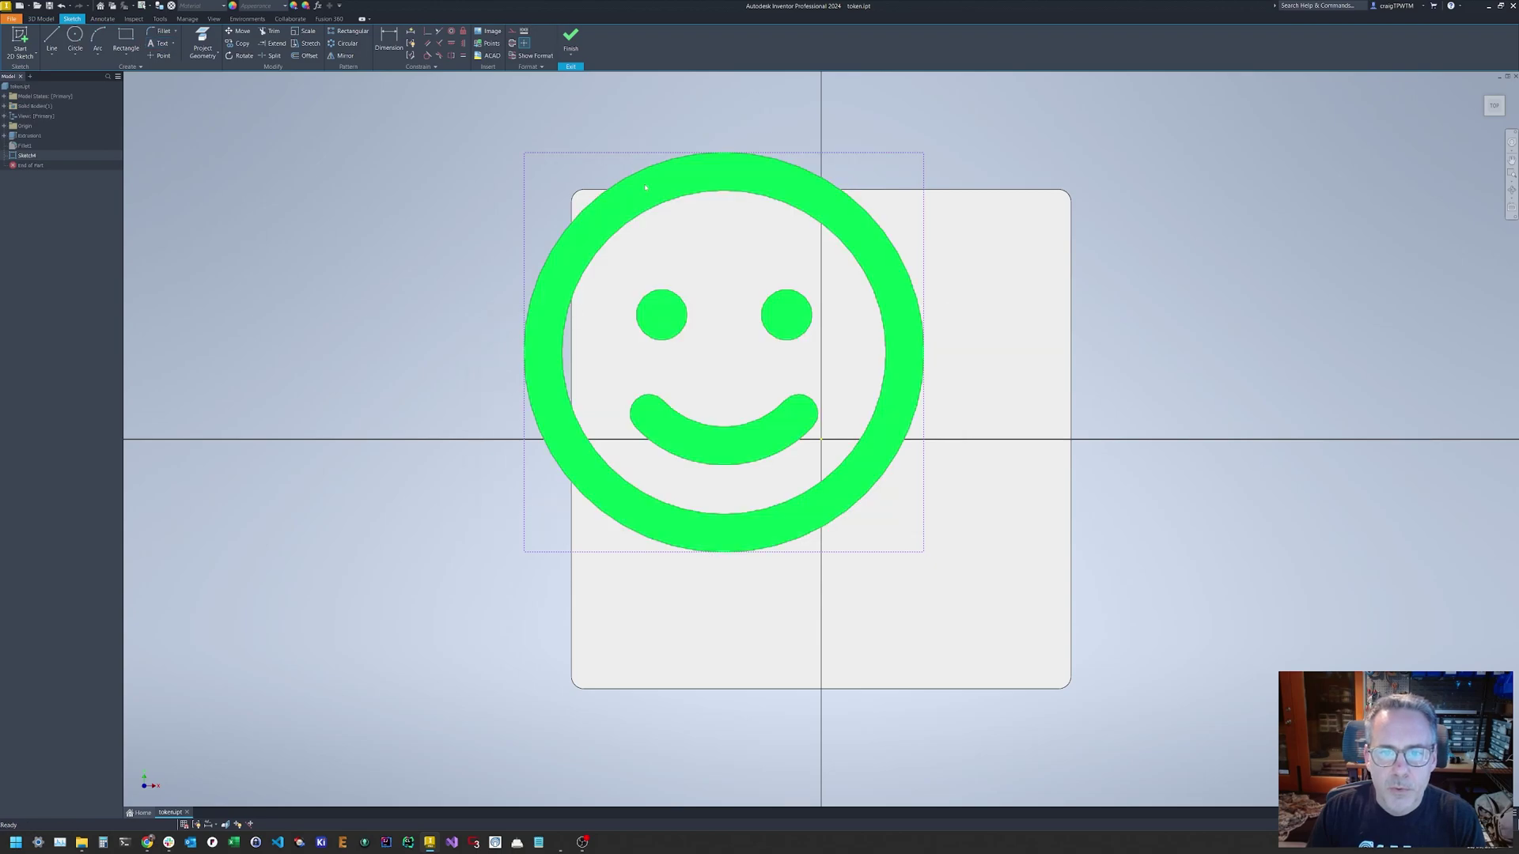
{"action": "left_click_drag", "start_coordinate": [642, 189], "coordinate": [842, 262]}
{"action": "middle_click_drag", "start_coordinate": [842, 263], "coordinate": [795, 251]}
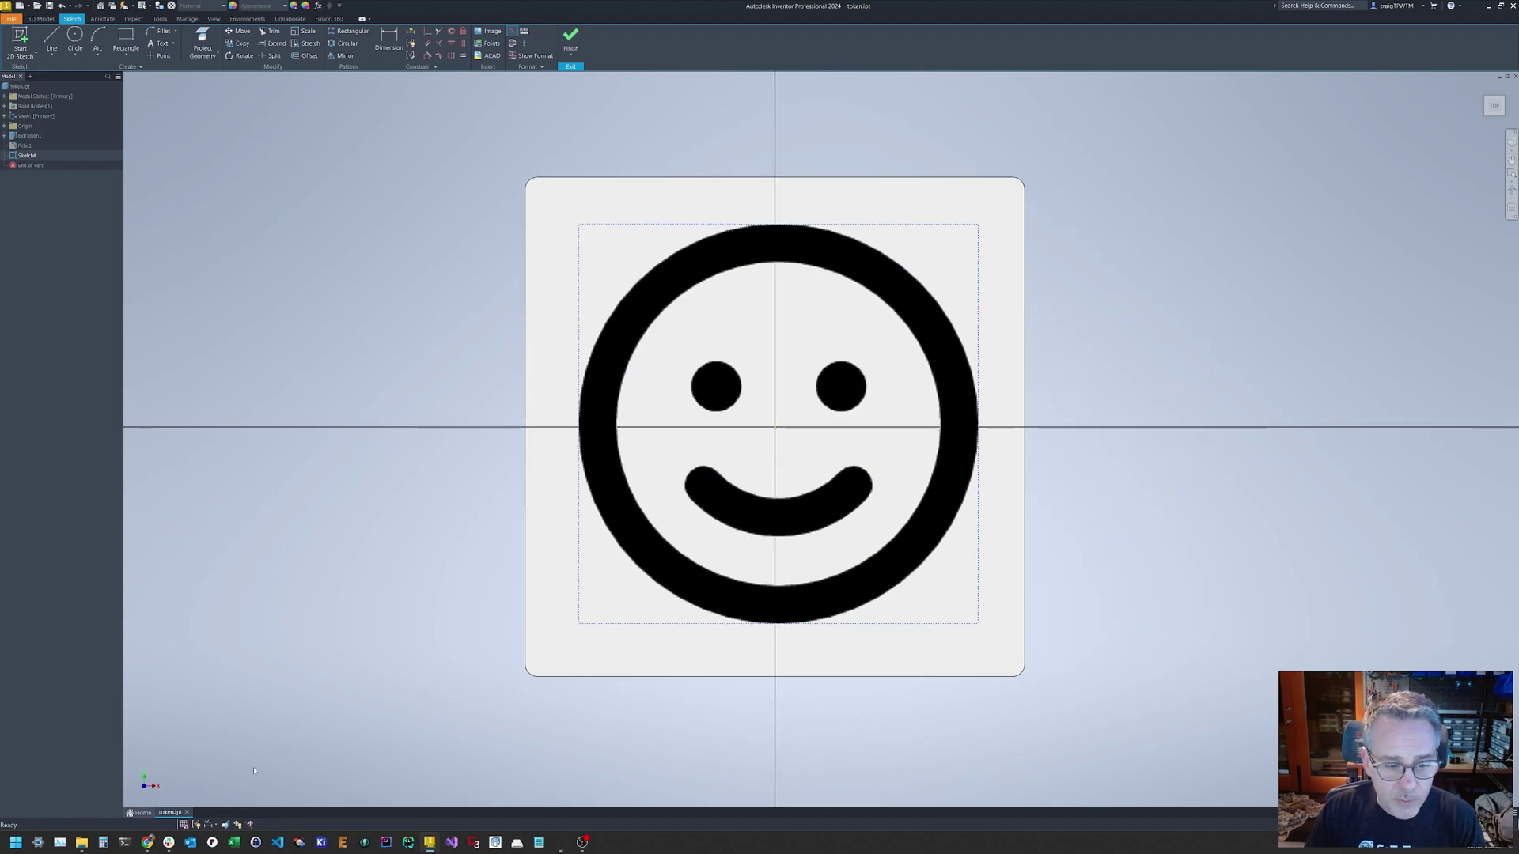
Look up the face-grin-wink icon details on Font Awesome, then return to Inventor
{"action": "left_click", "coordinate": [146, 845]}
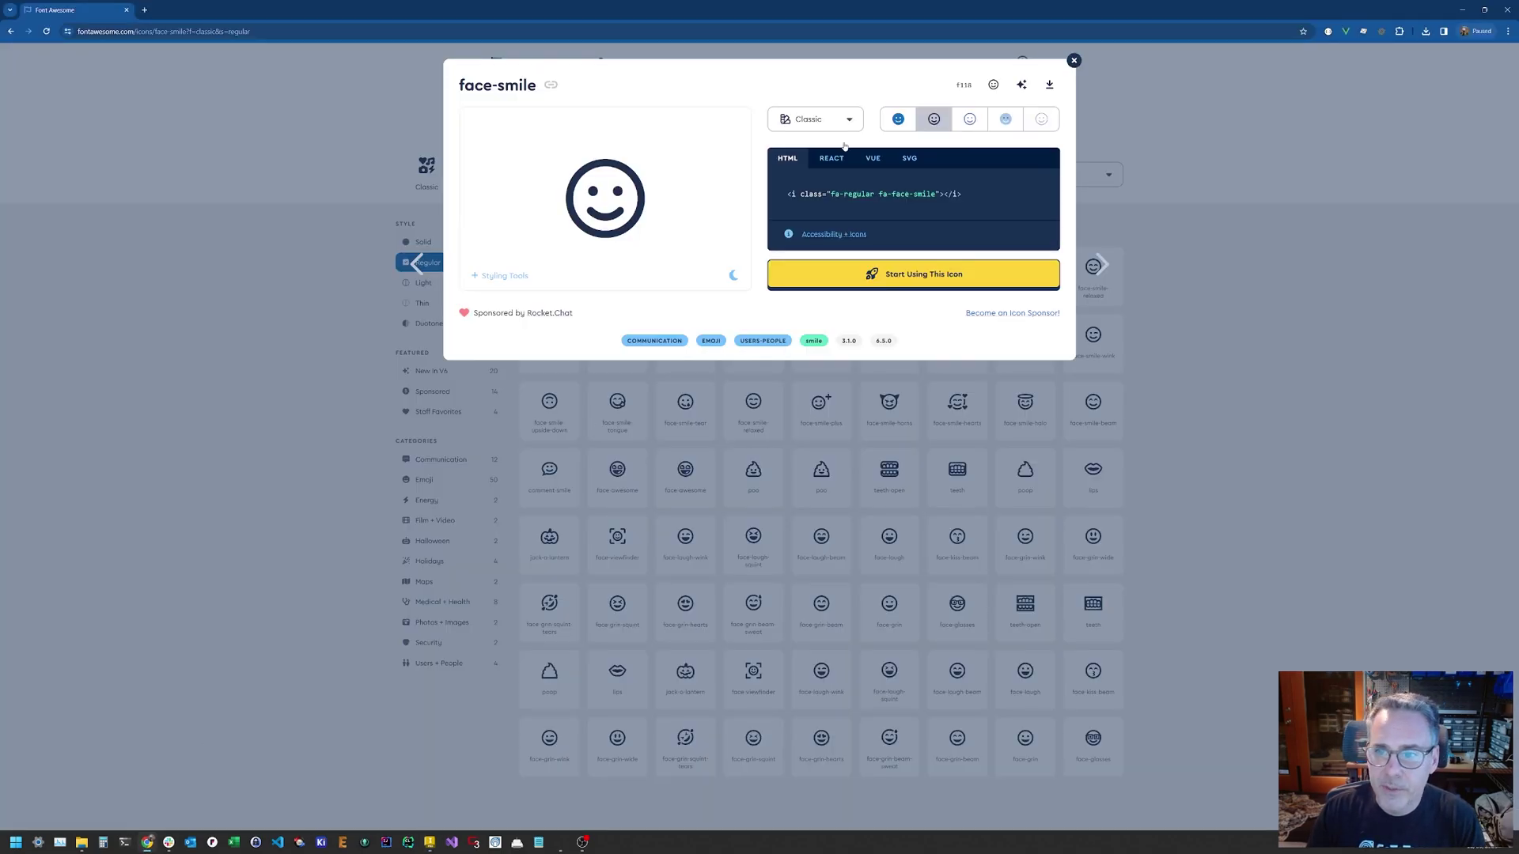
{"action": "left_click", "coordinate": [1073, 60]}
{"action": "scroll", "coordinate": [811, 439], "scroll_direction": "down", "scroll_amount": 2}
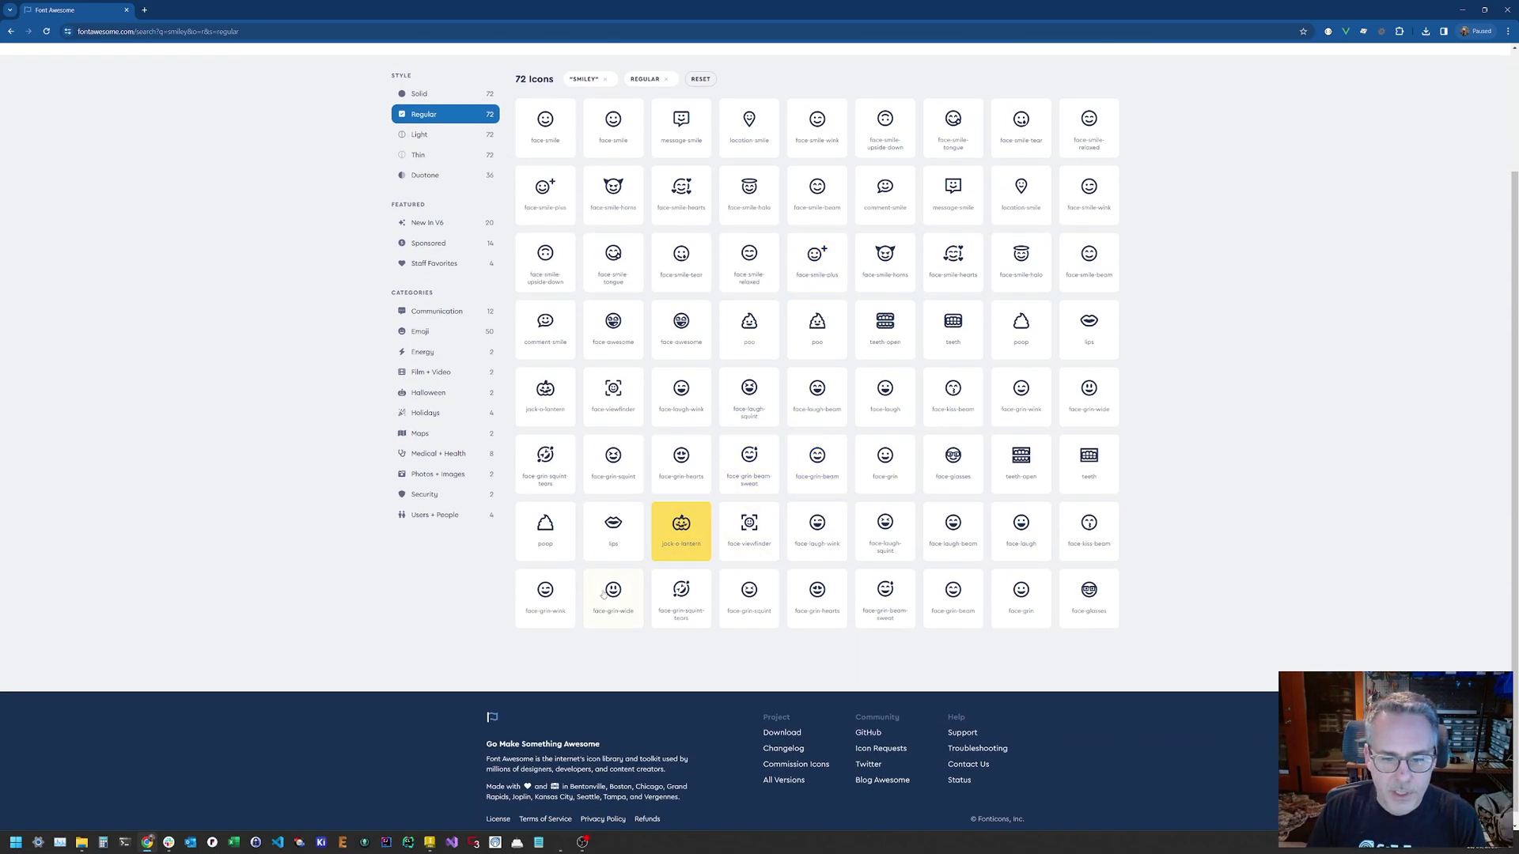
{"action": "left_click", "coordinate": [552, 588]}
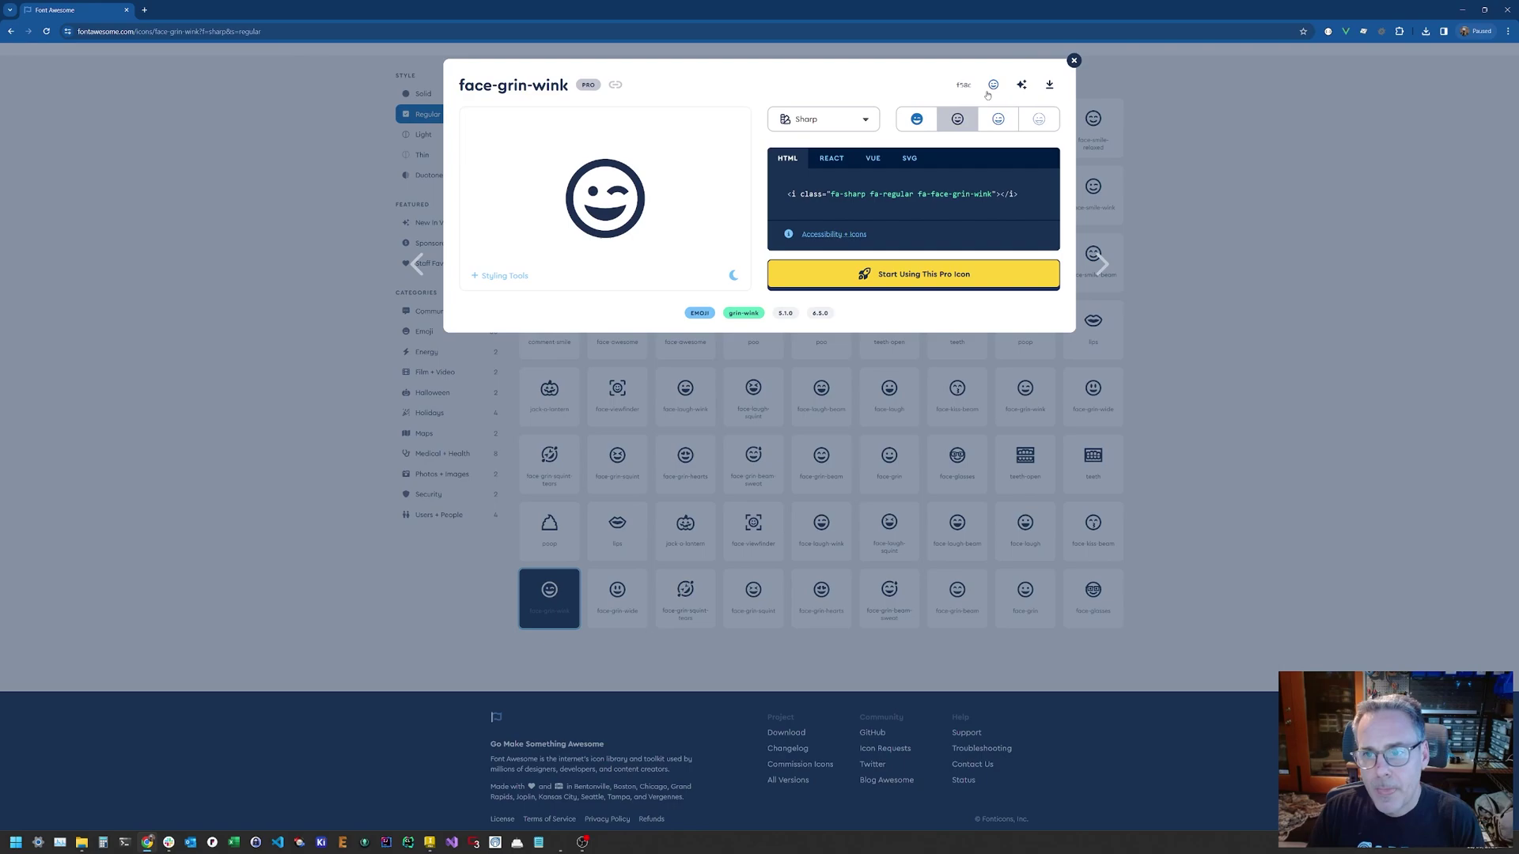
{"action": "left_click", "coordinate": [430, 842]}
Replace the smiley text with the pasted winking-smiley glyph
{"action": "double_click", "coordinate": [828, 261]}
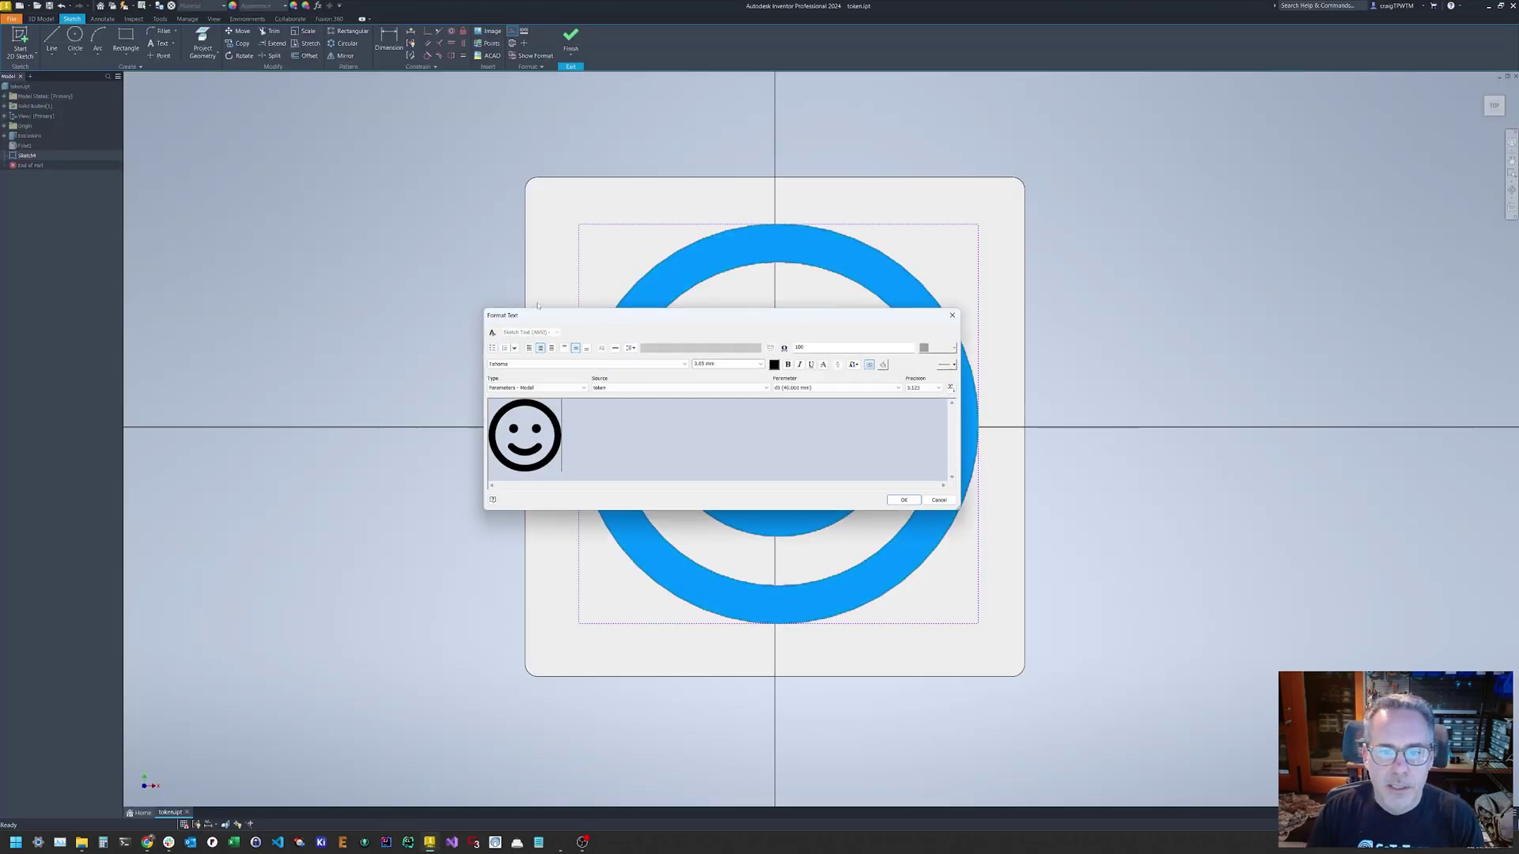
{"action": "key", "text": "ctrl+a"}
{"action": "key", "text": "ctrl+v"}
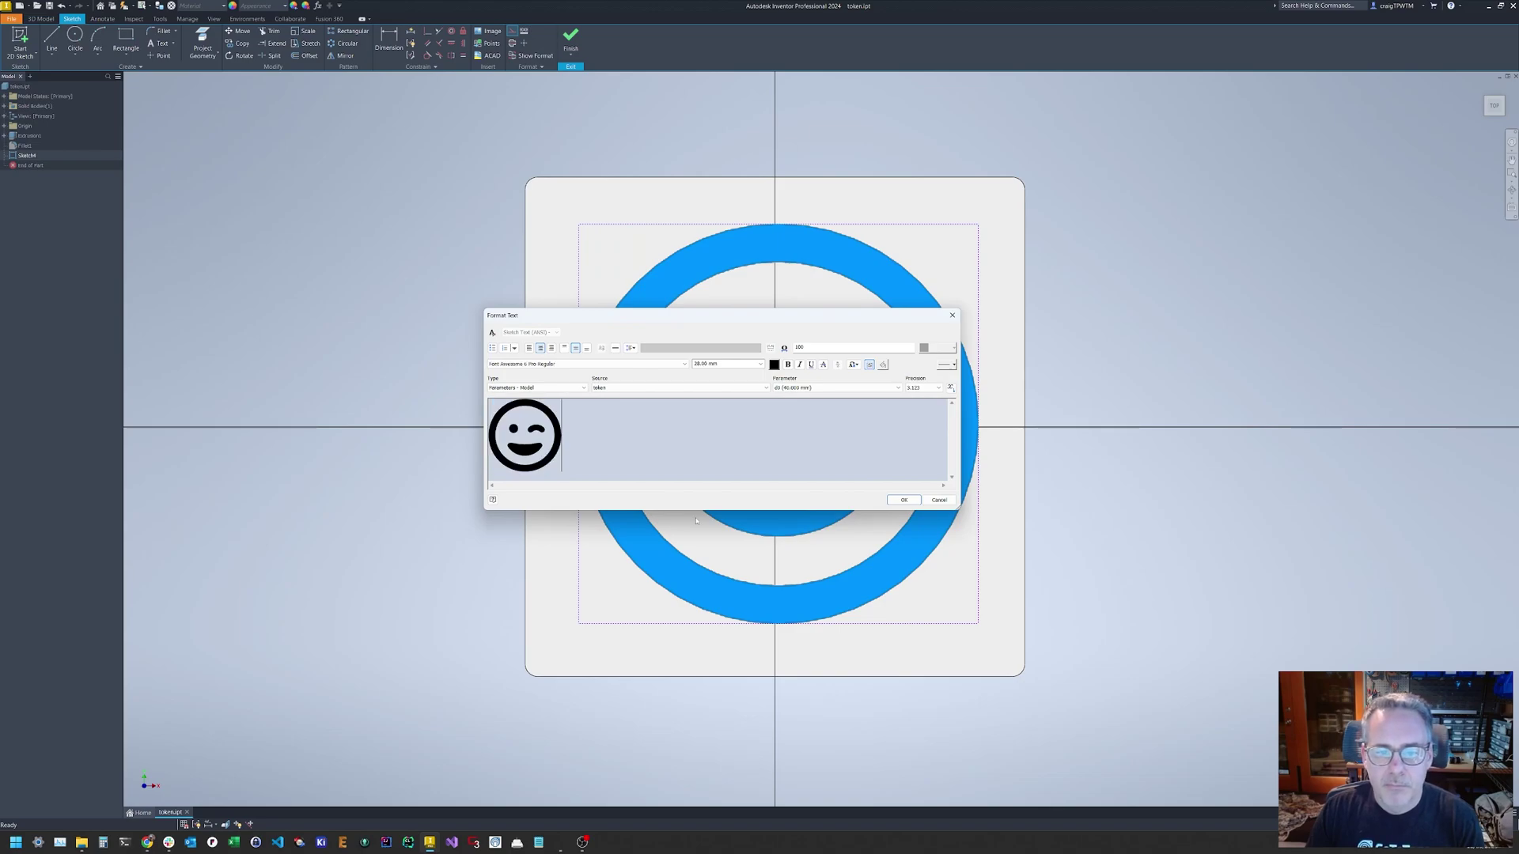
{"action": "left_click", "coordinate": [903, 499]}
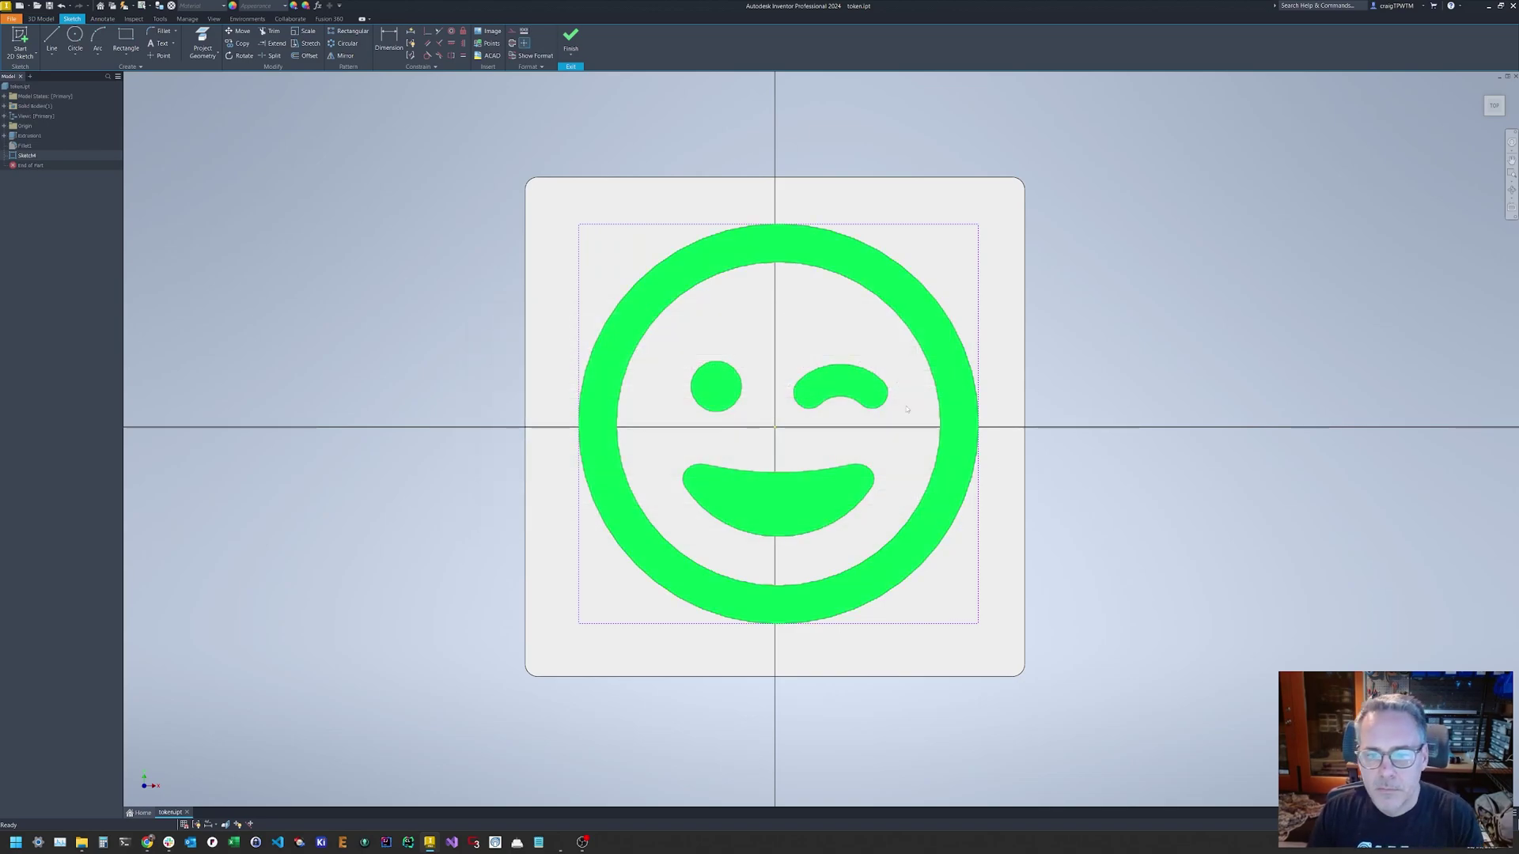
Revert to the plain smiley, finish the sketch and start an Emboss
{"action": "double_click", "coordinate": [881, 275]}
{"action": "left_click", "coordinate": [953, 317]}
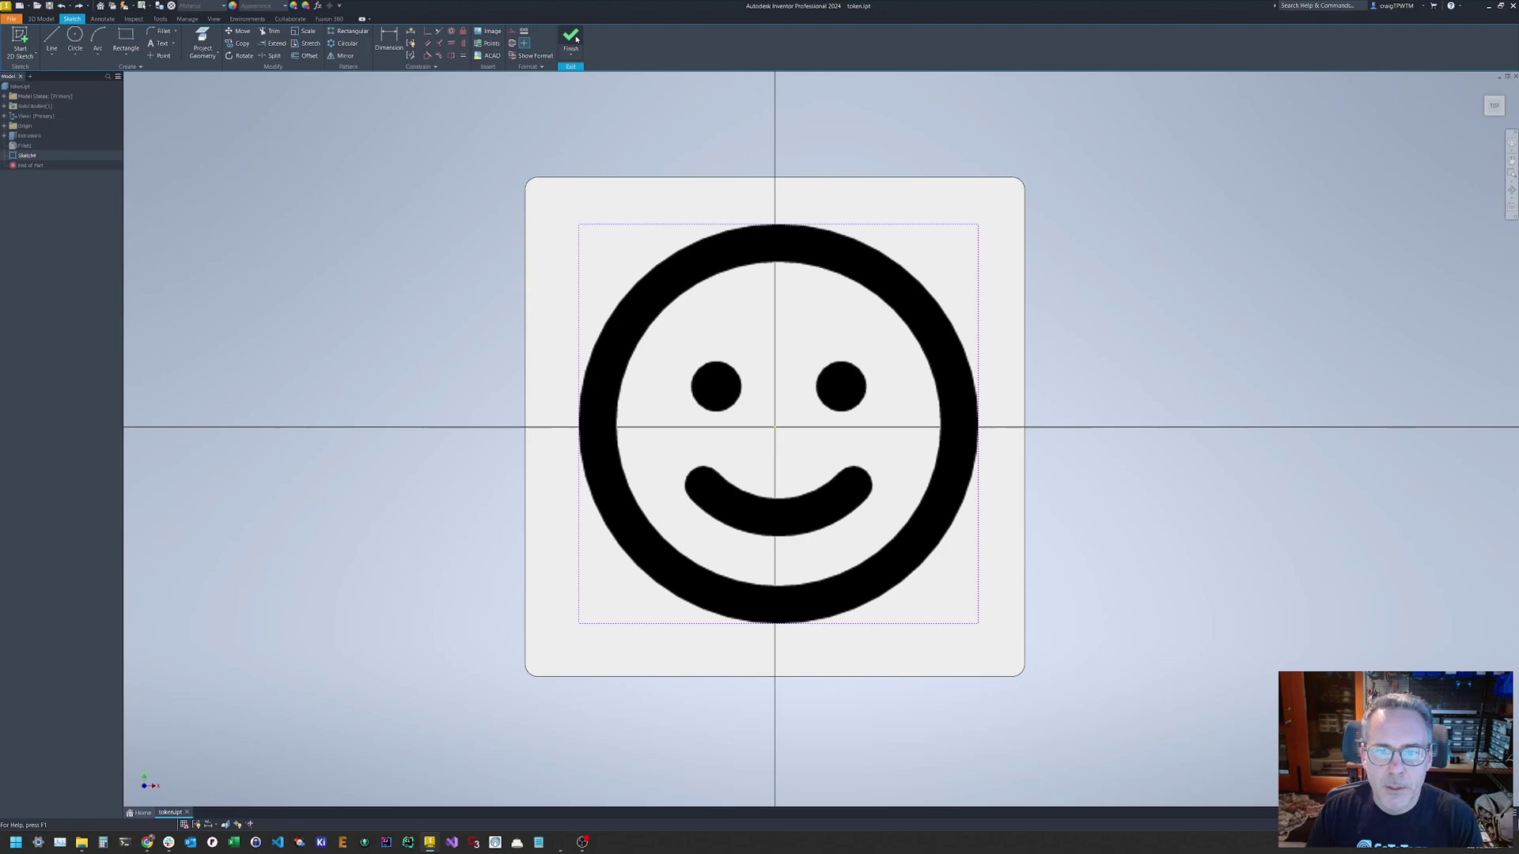
{"action": "left_click", "coordinate": [571, 40]}
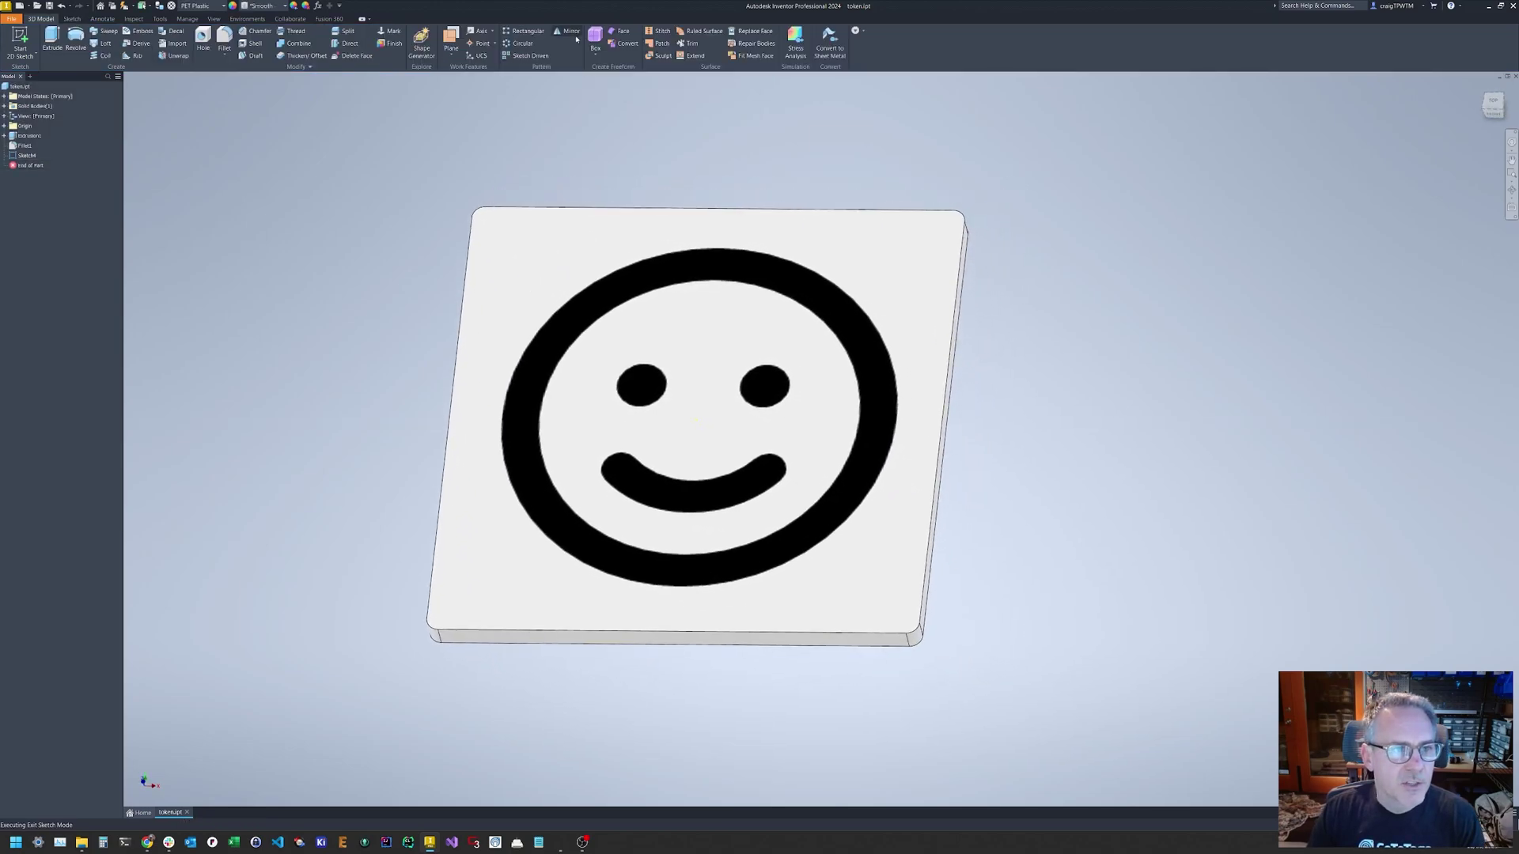
{"action": "left_click", "coordinate": [143, 32]}
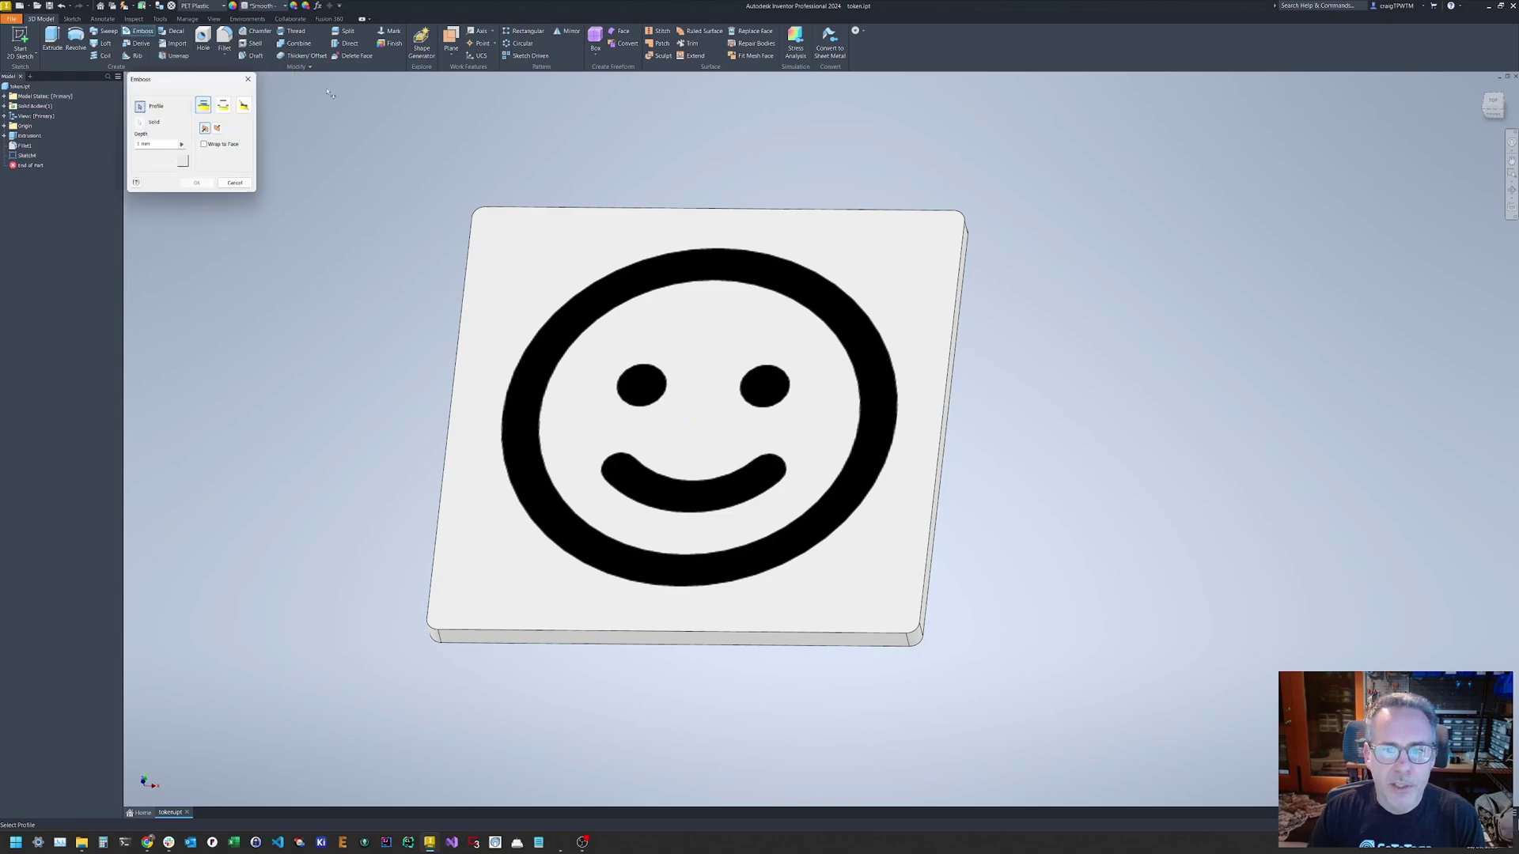
Engrave the smiley profile from the token's top face using a new depth value
{"action": "left_click", "coordinate": [669, 271]}
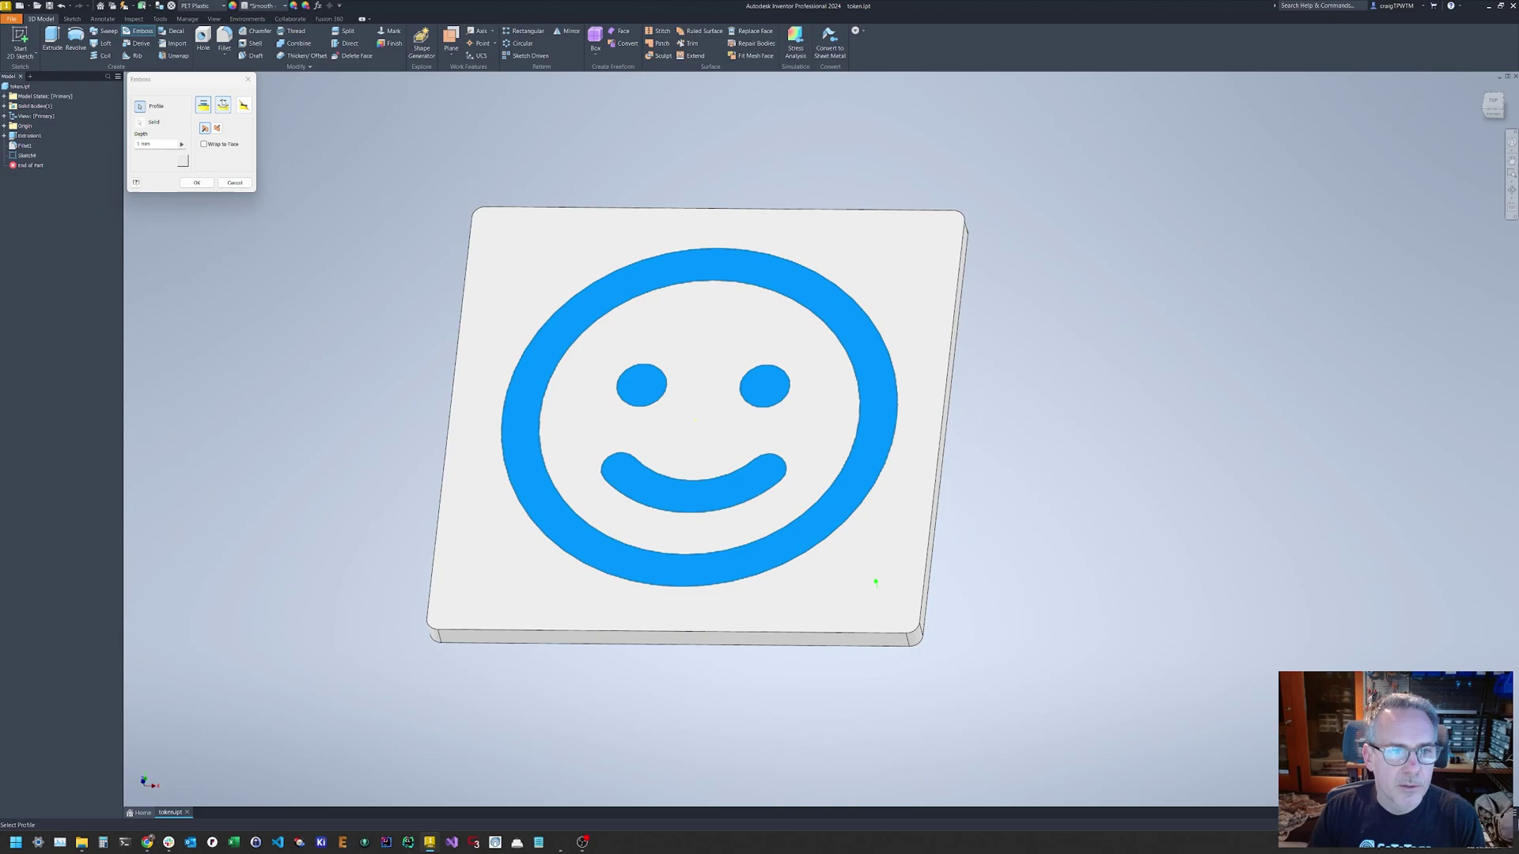
{"action": "left_click", "coordinate": [223, 105]}
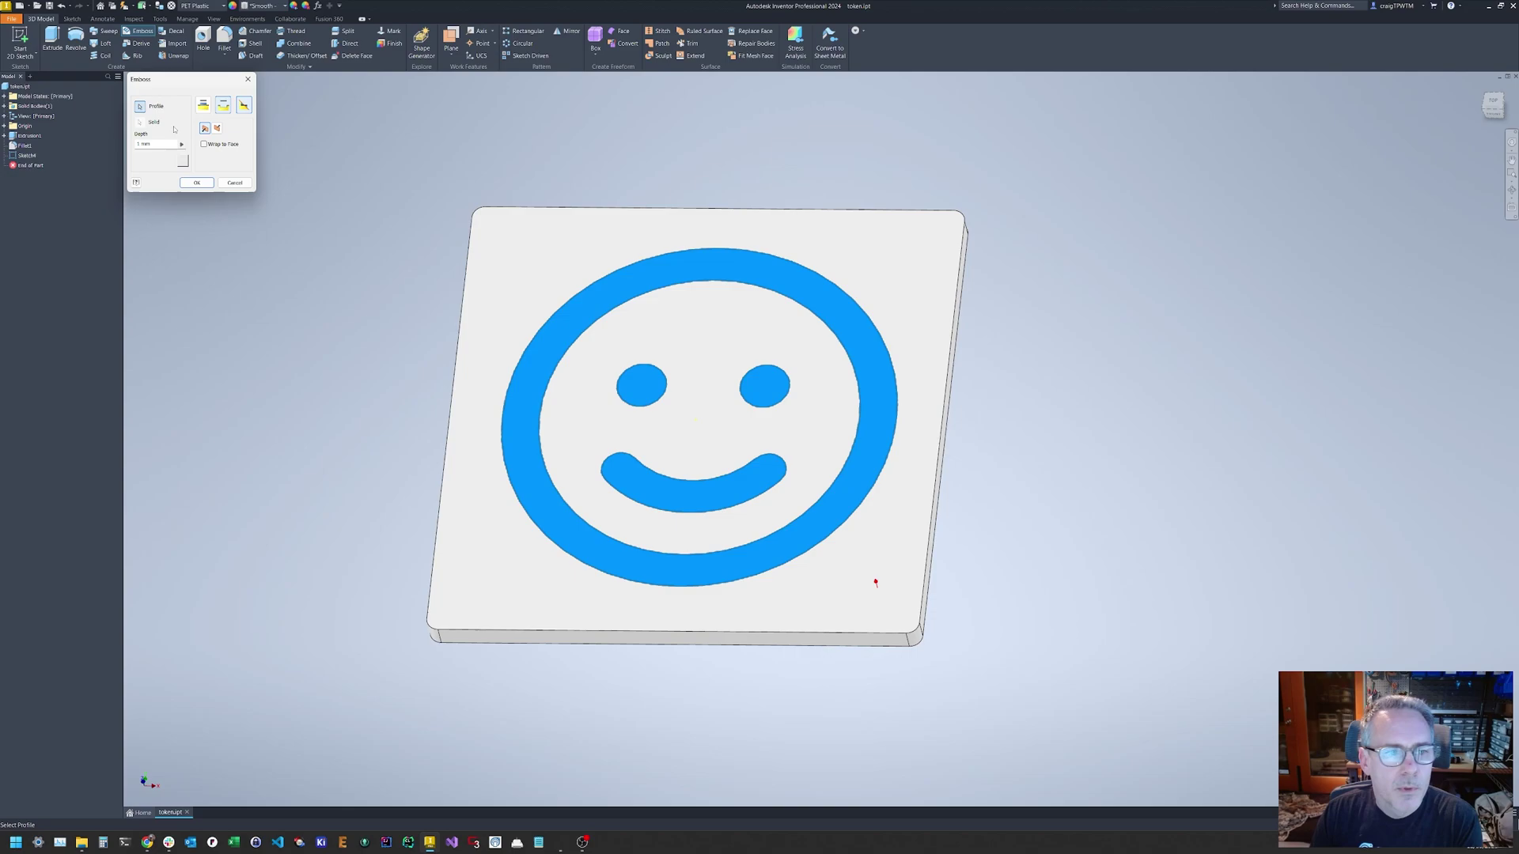
{"action": "left_click", "coordinate": [139, 144]}
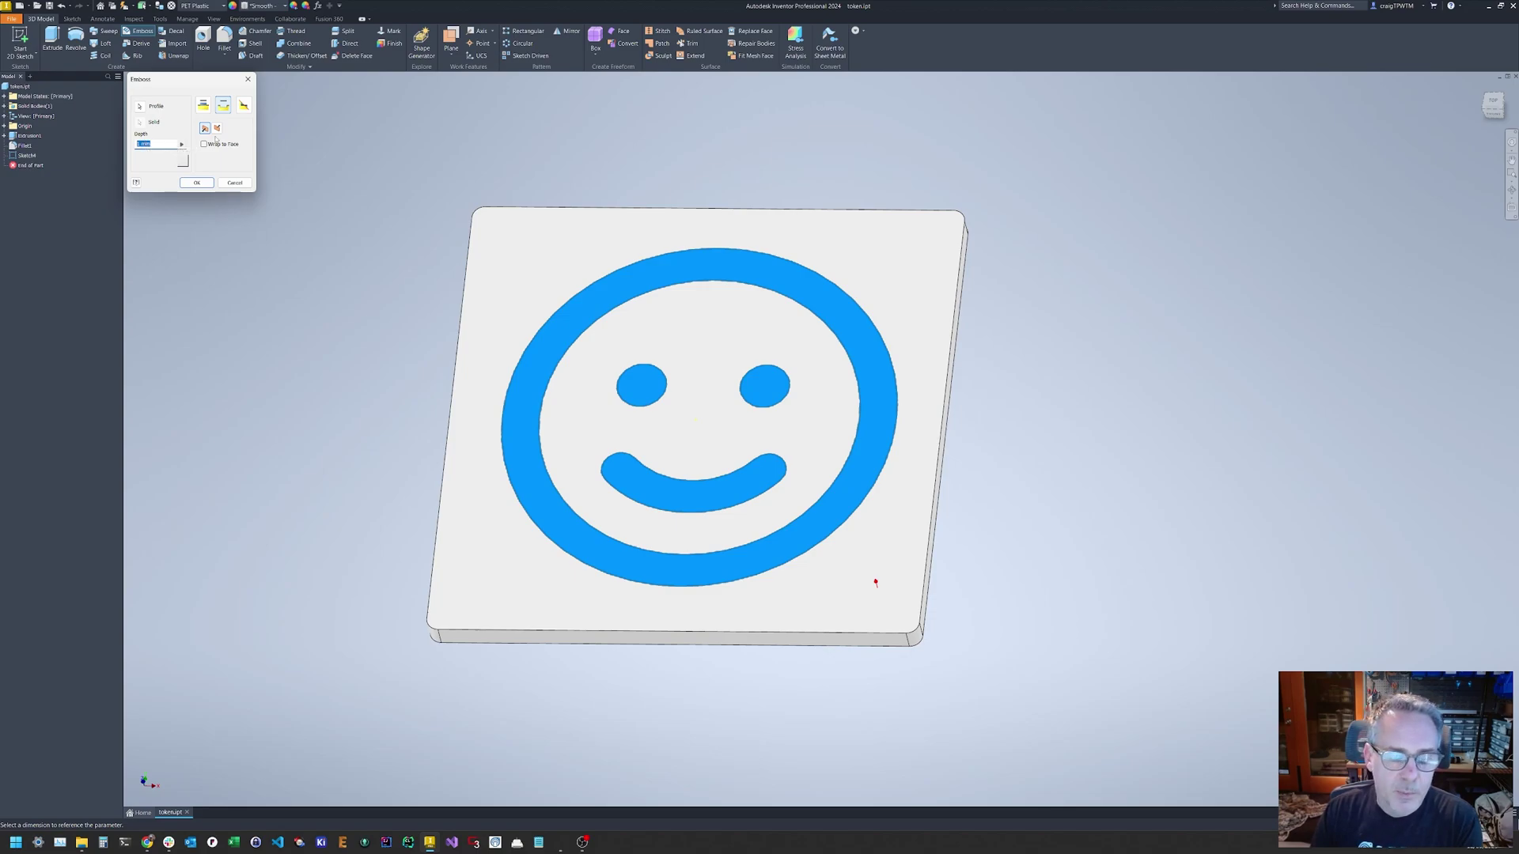
{"action": "key", "text": "BackSpace"}
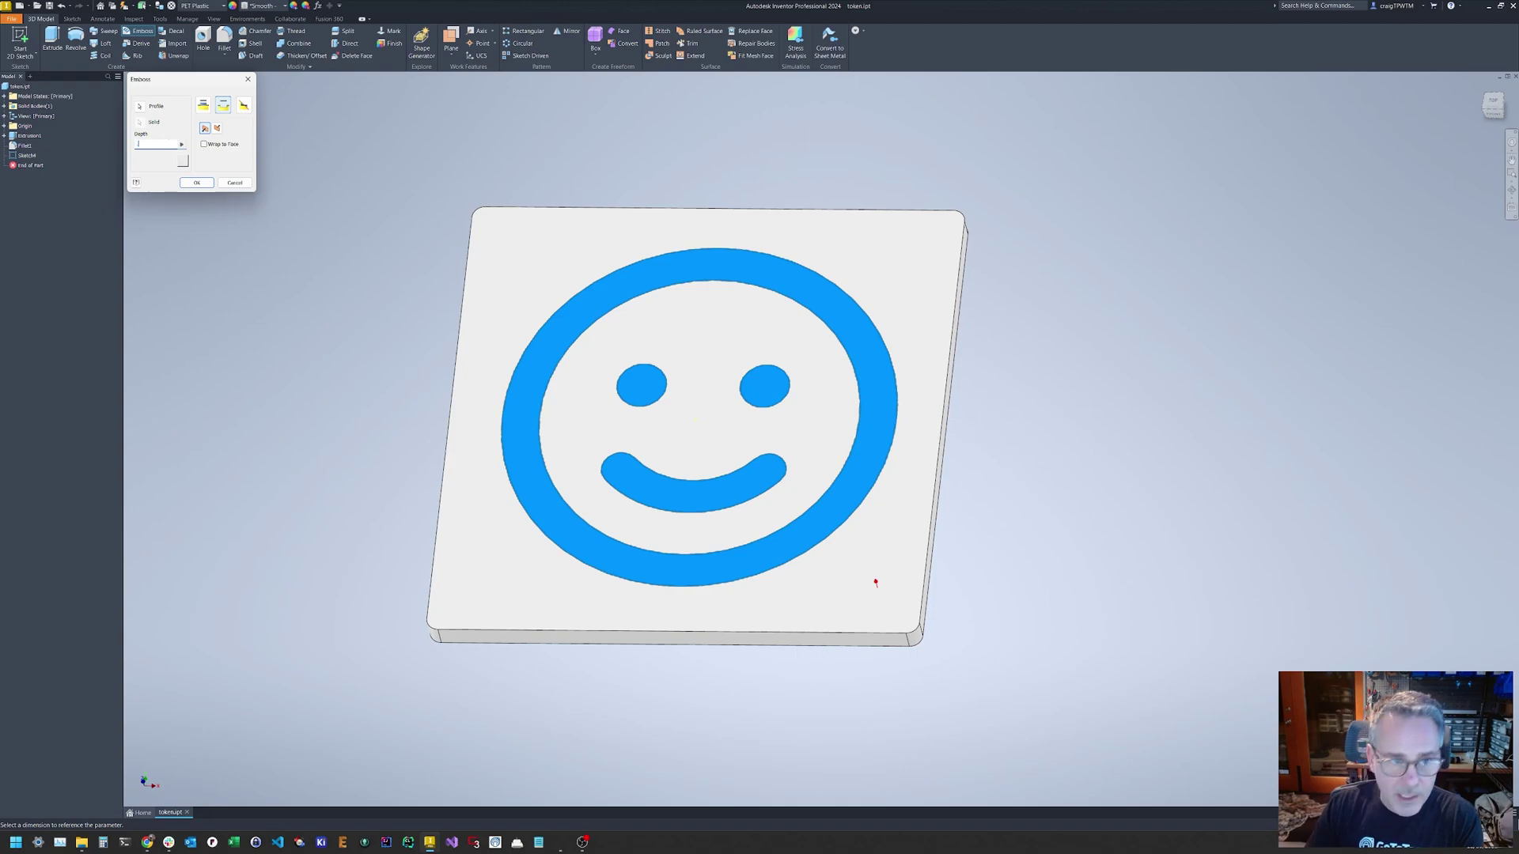
{"action": "left_click", "coordinate": [198, 184]}
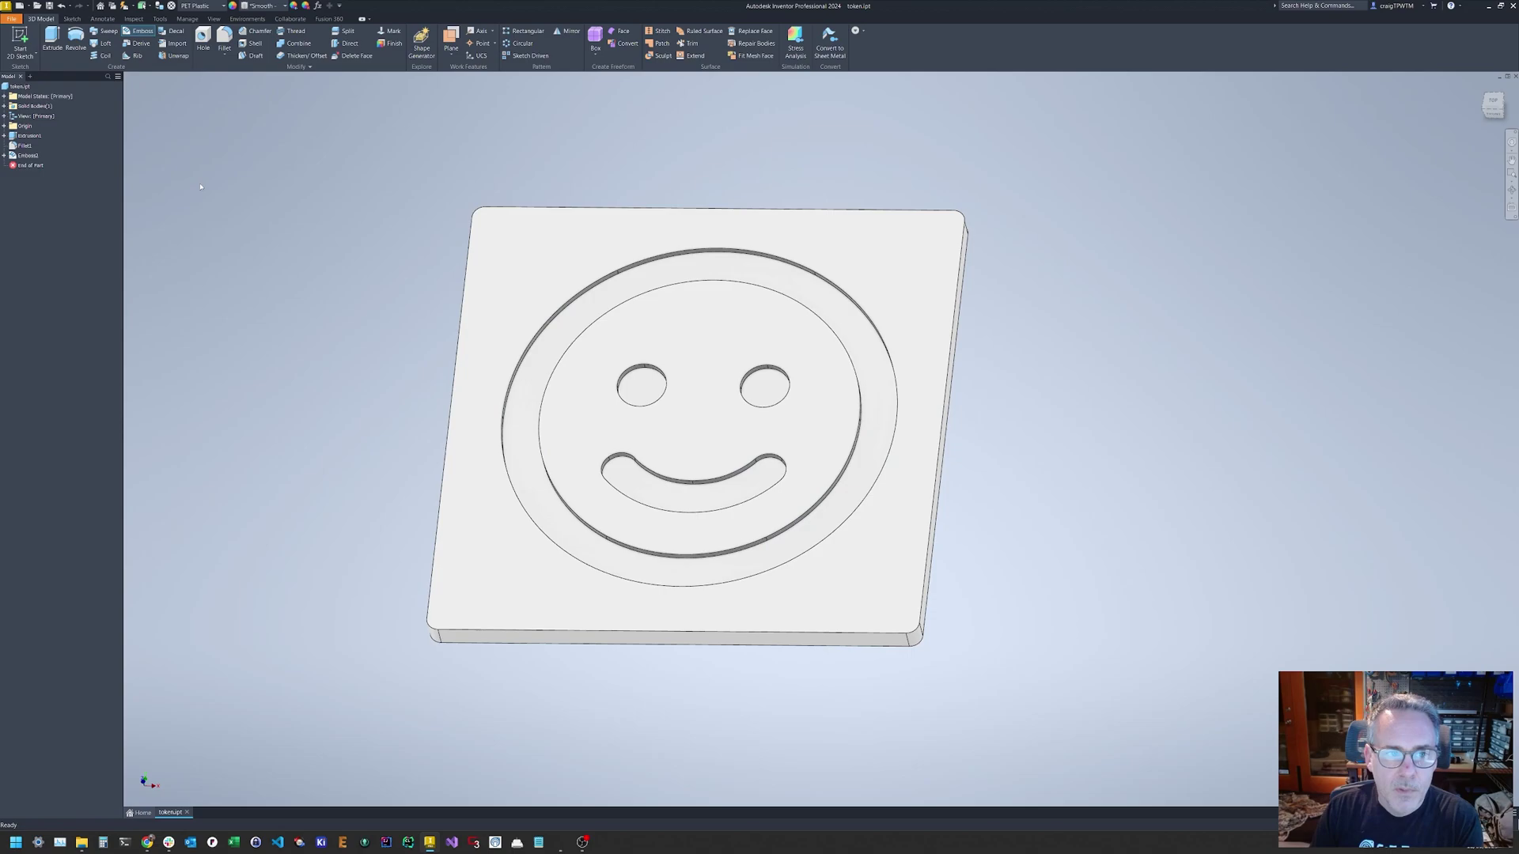
Orbit to face the token and expand Solid Bodies to show Solid1
{"action": "middle_click_drag", "start_coordinate": [678, 316], "coordinate": [1088, 451], "text": "shift"}
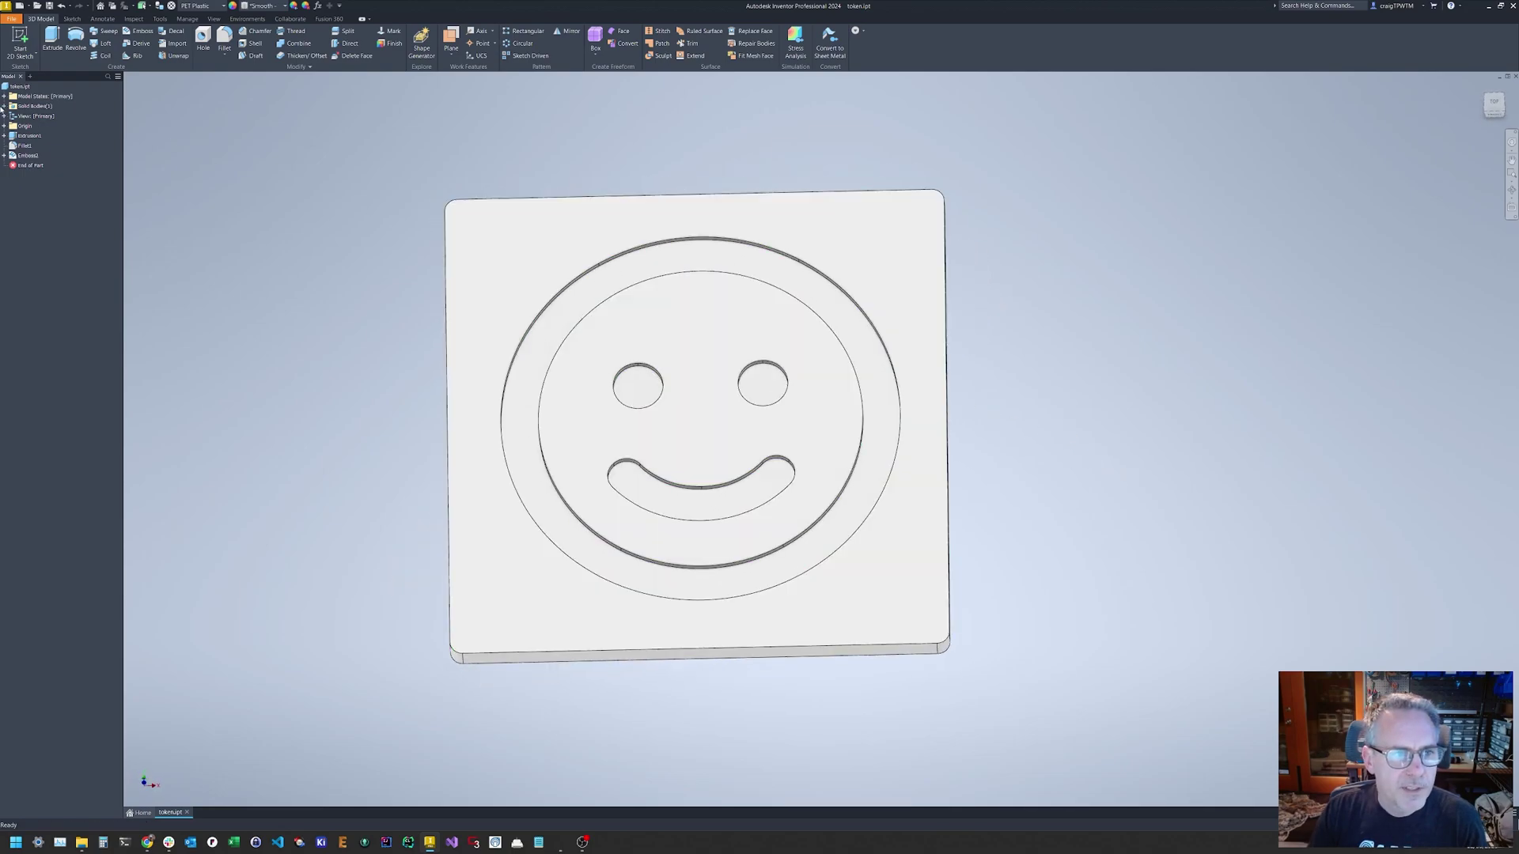
{"action": "left_click", "coordinate": [4, 106]}
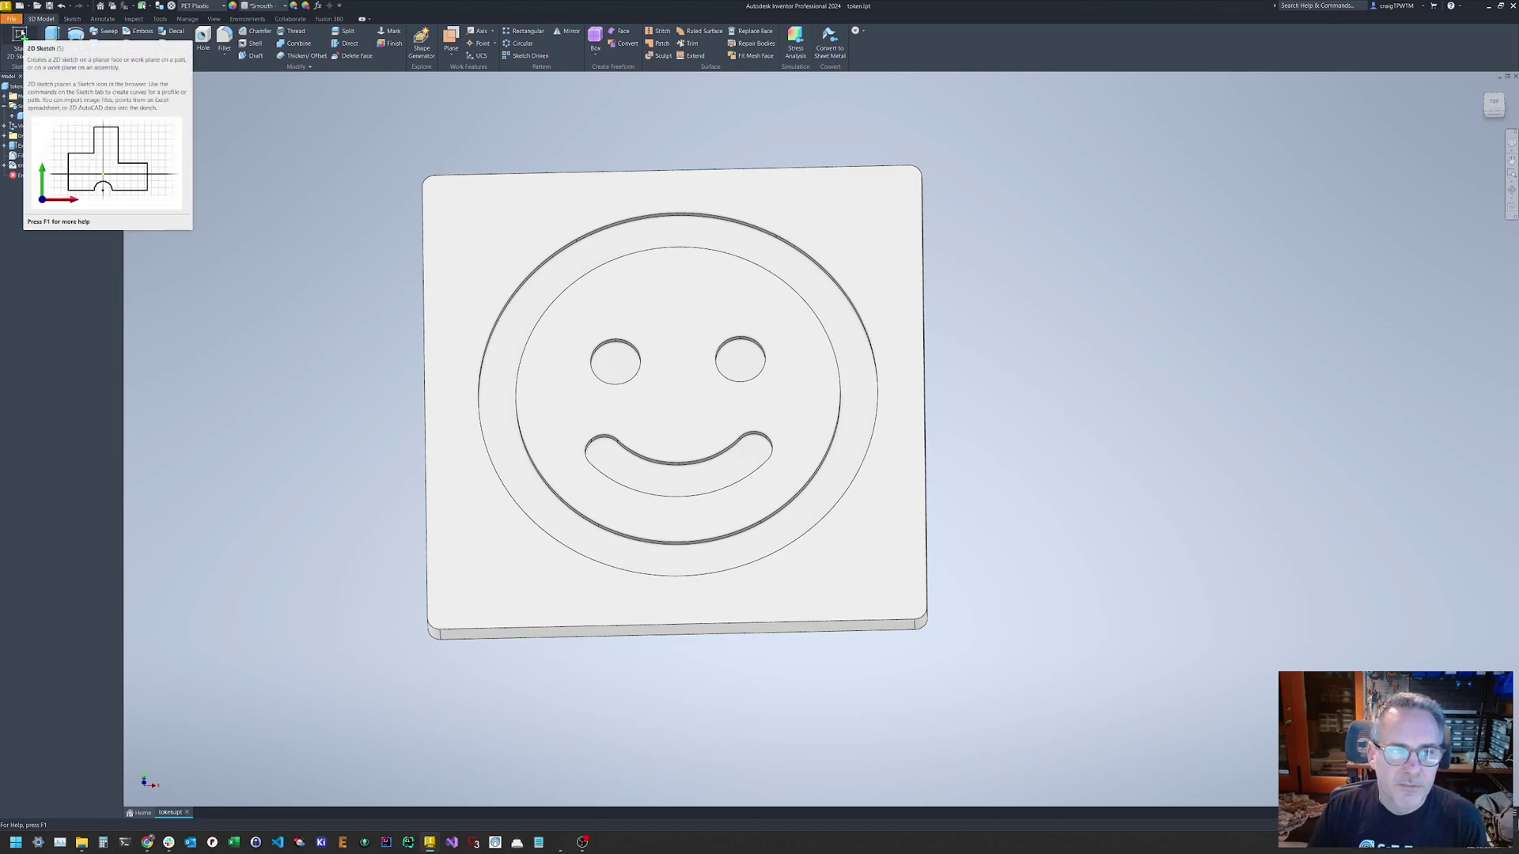
Sketch on the engraved ring face, project the smiley's cut edges and finish the sketch
{"action": "left_click", "coordinate": [20, 34]}
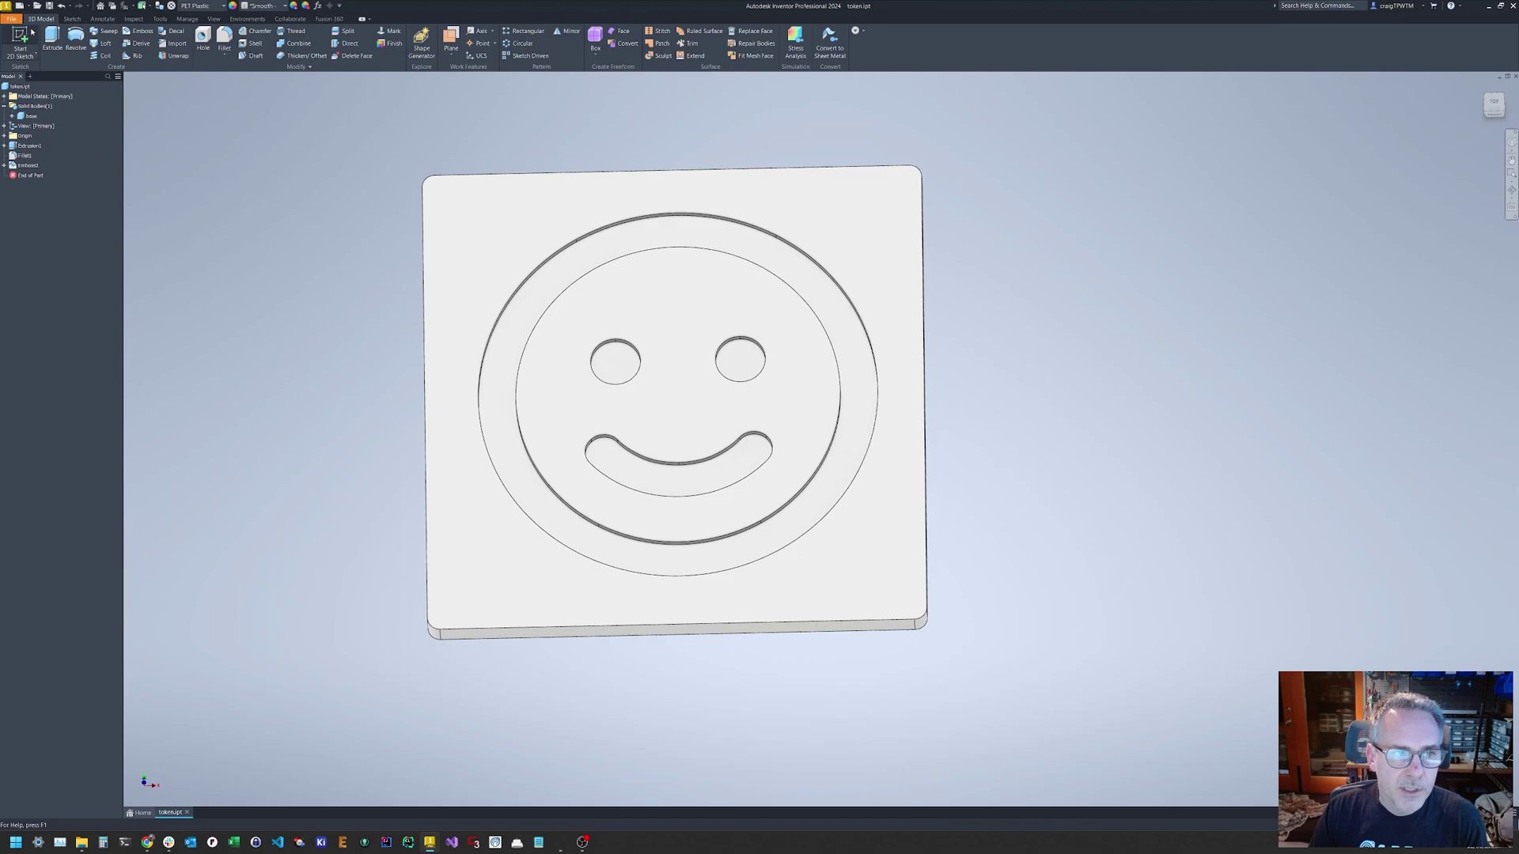
{"action": "left_click", "coordinate": [628, 237]}
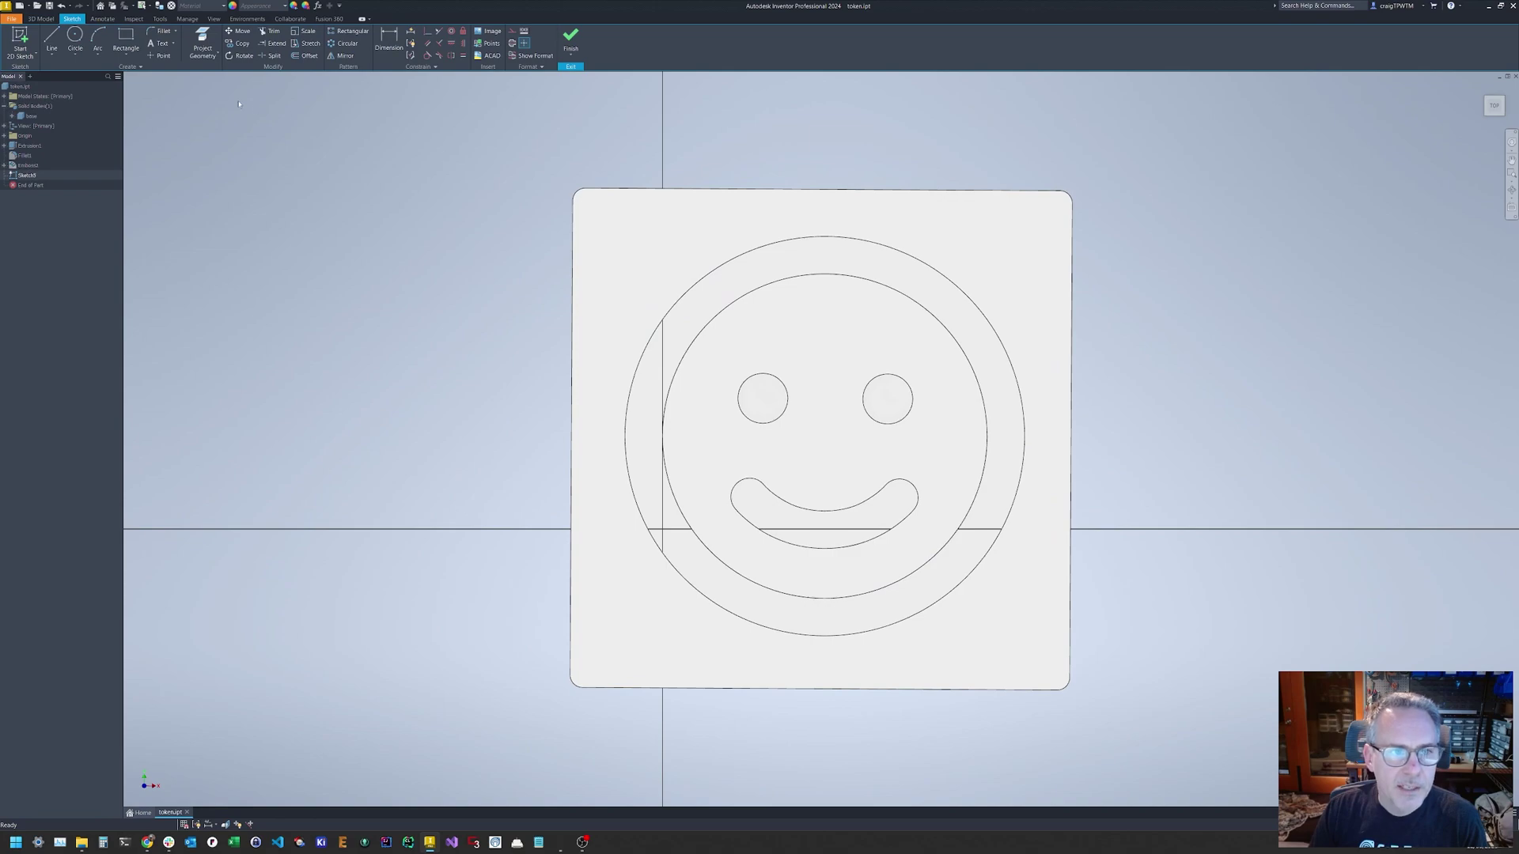
{"action": "left_click", "coordinate": [202, 53]}
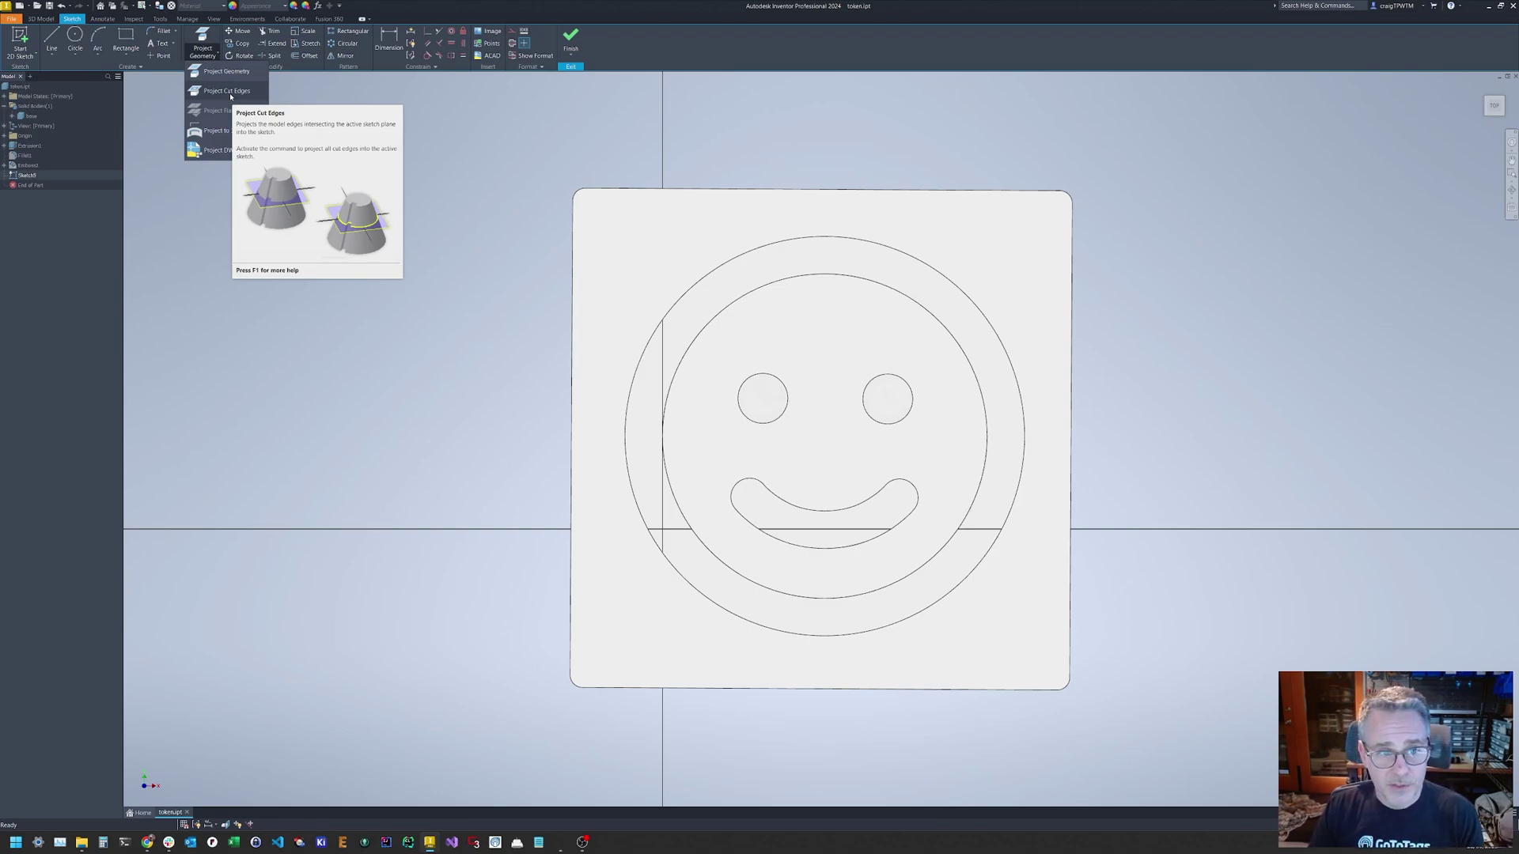
{"action": "left_click", "coordinate": [227, 91]}
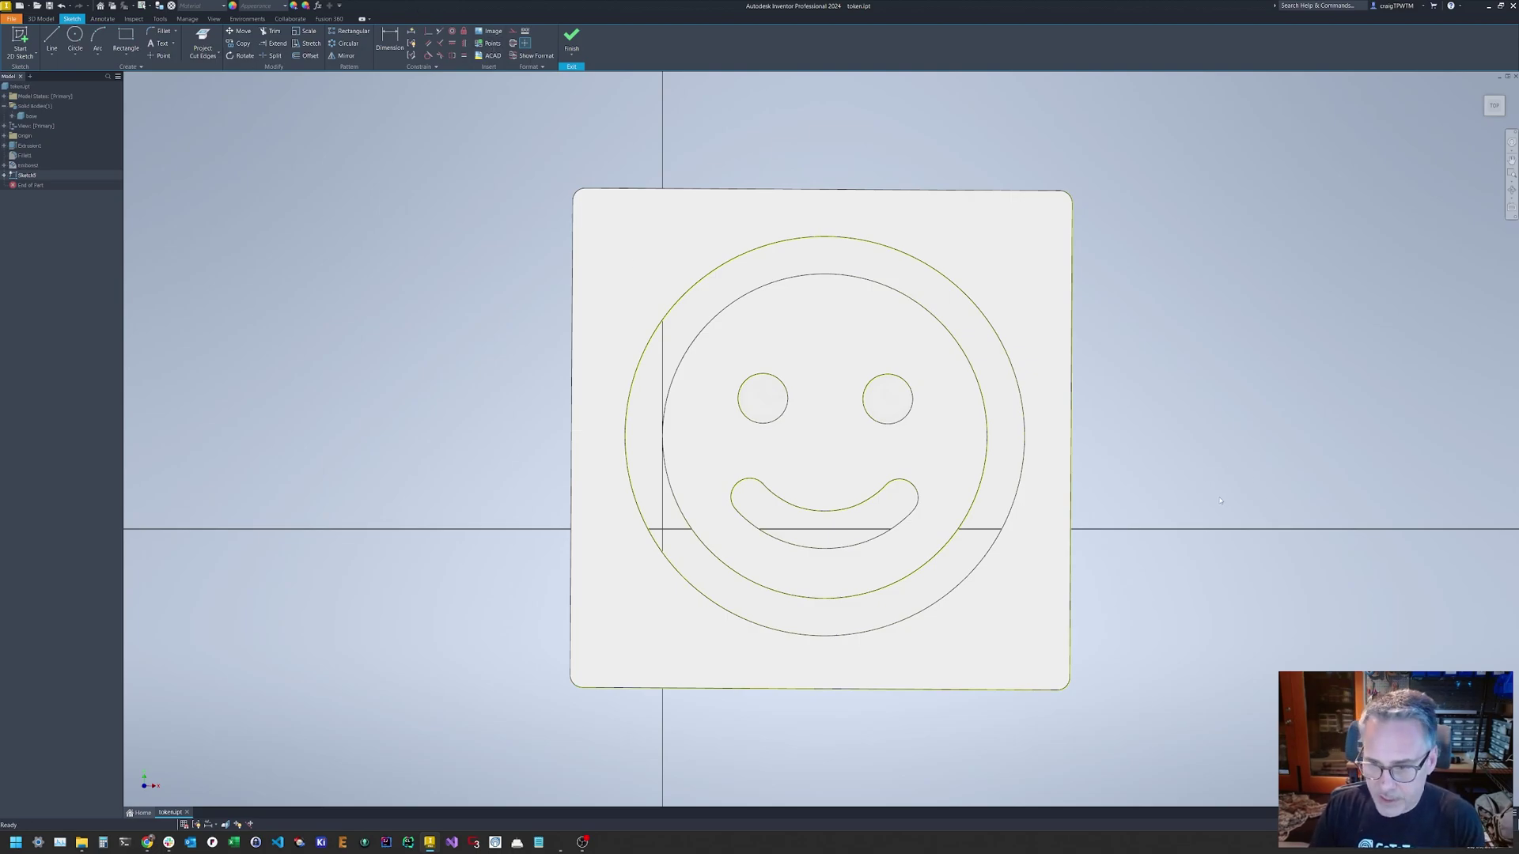
{"action": "middle_click_drag", "start_coordinate": [1219, 499], "coordinate": [1056, 538], "text": "shift"}
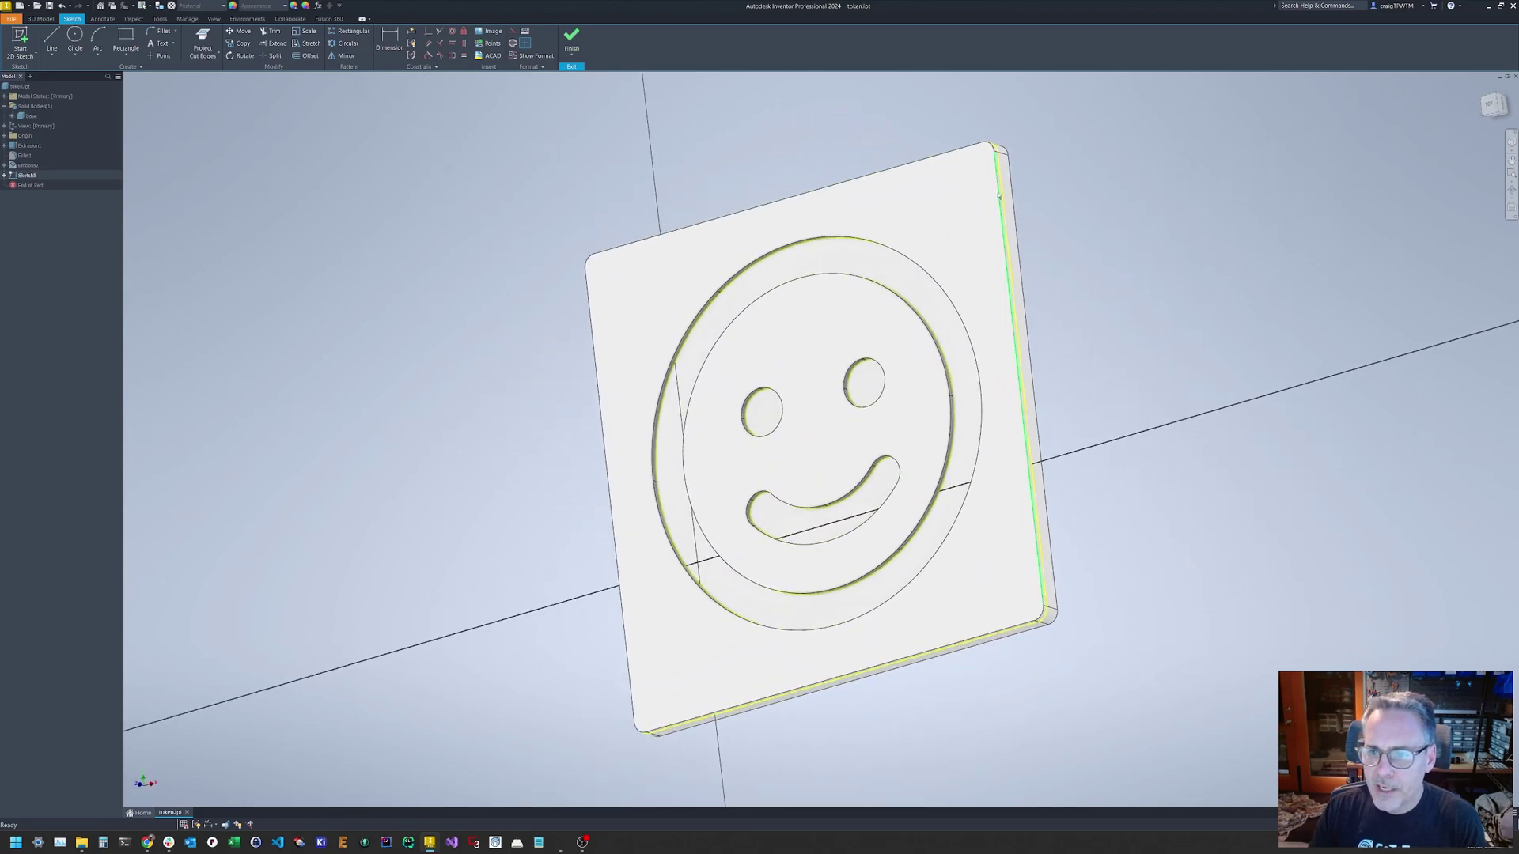
{"action": "middle_click_drag", "start_coordinate": [998, 196], "coordinate": [980, 237], "text": "shift"}
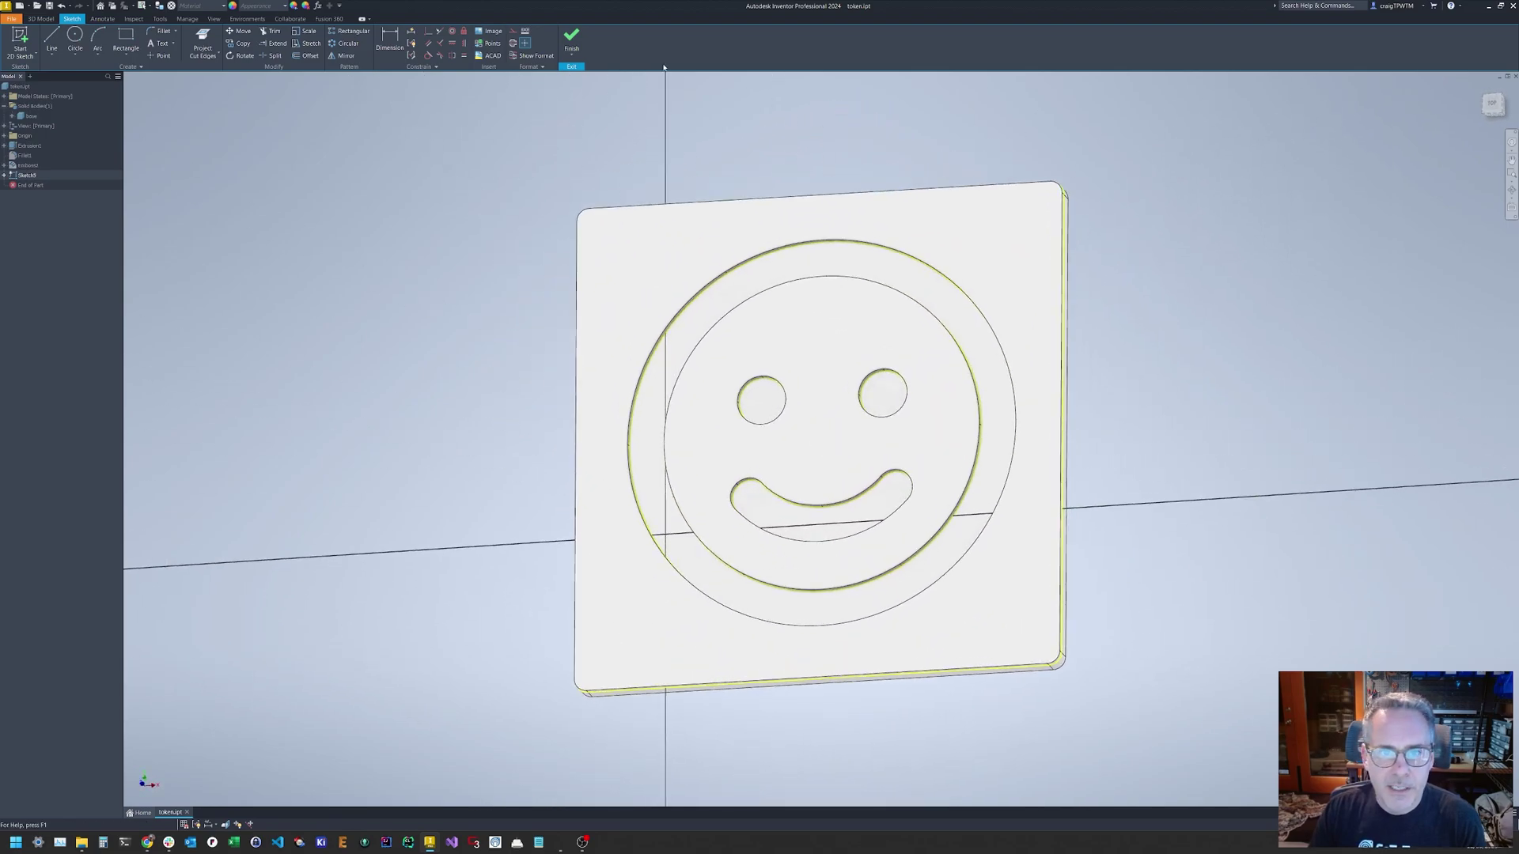
{"action": "left_click", "coordinate": [575, 40]}
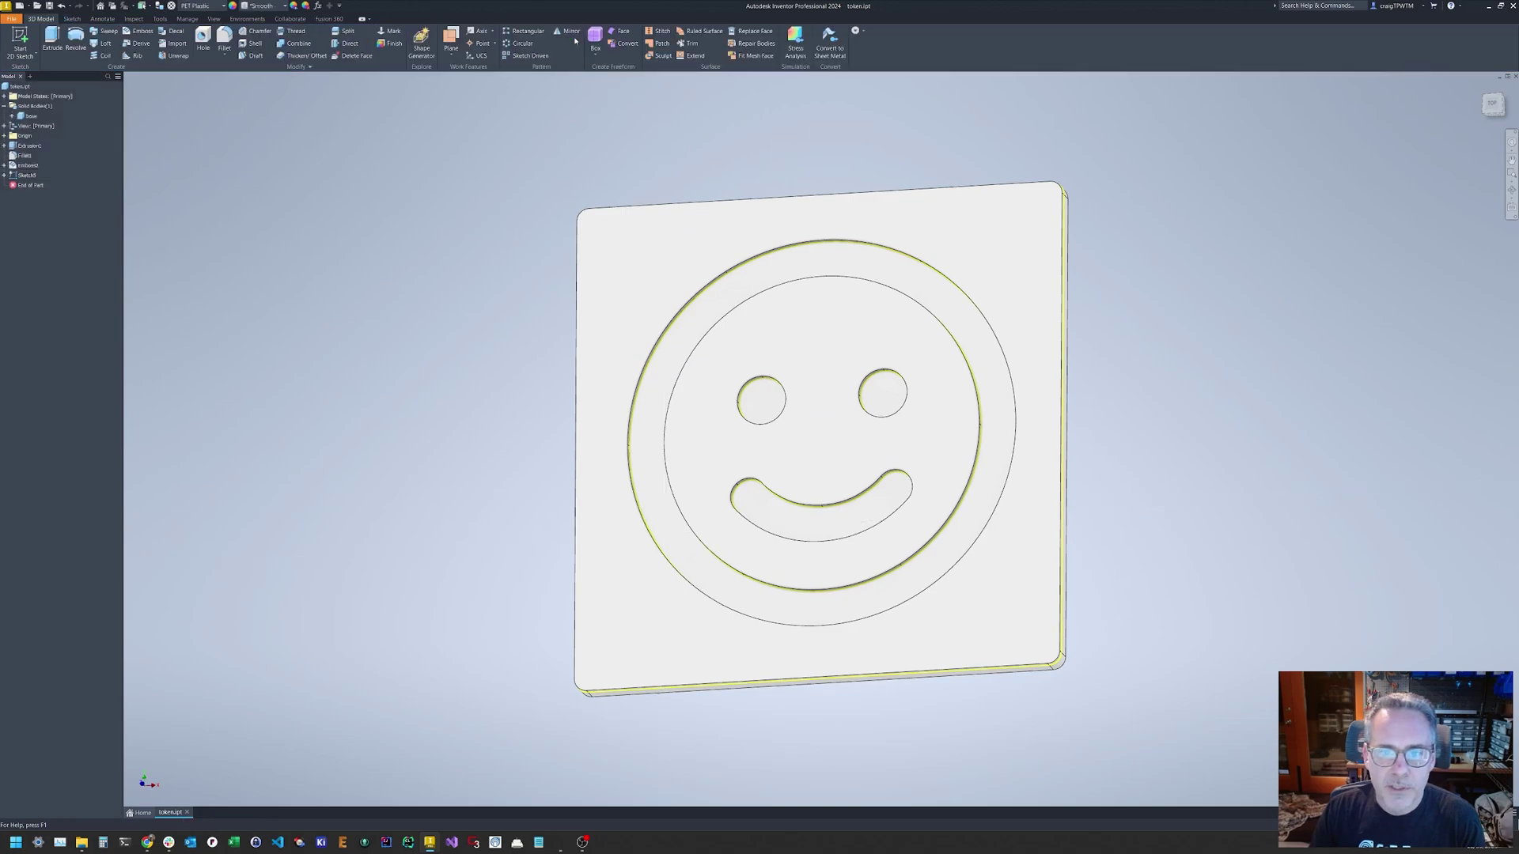
Extrude the smiley's outer ring, both eyes and smile profiles
{"action": "left_click", "coordinate": [52, 38]}
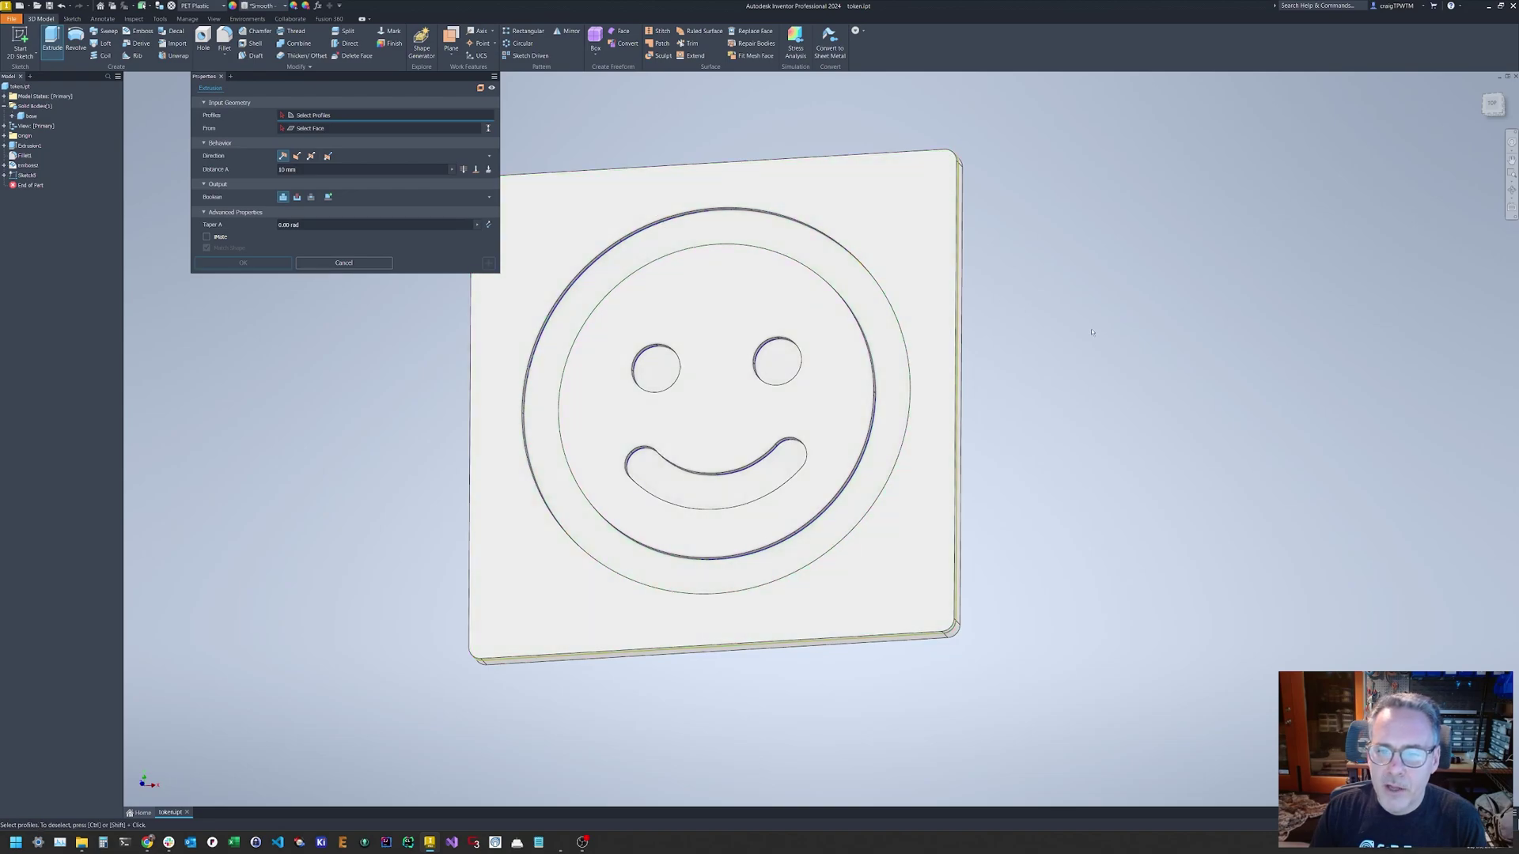
{"action": "middle_click_drag", "start_coordinate": [1065, 291], "coordinate": [881, 242], "text": "shift"}
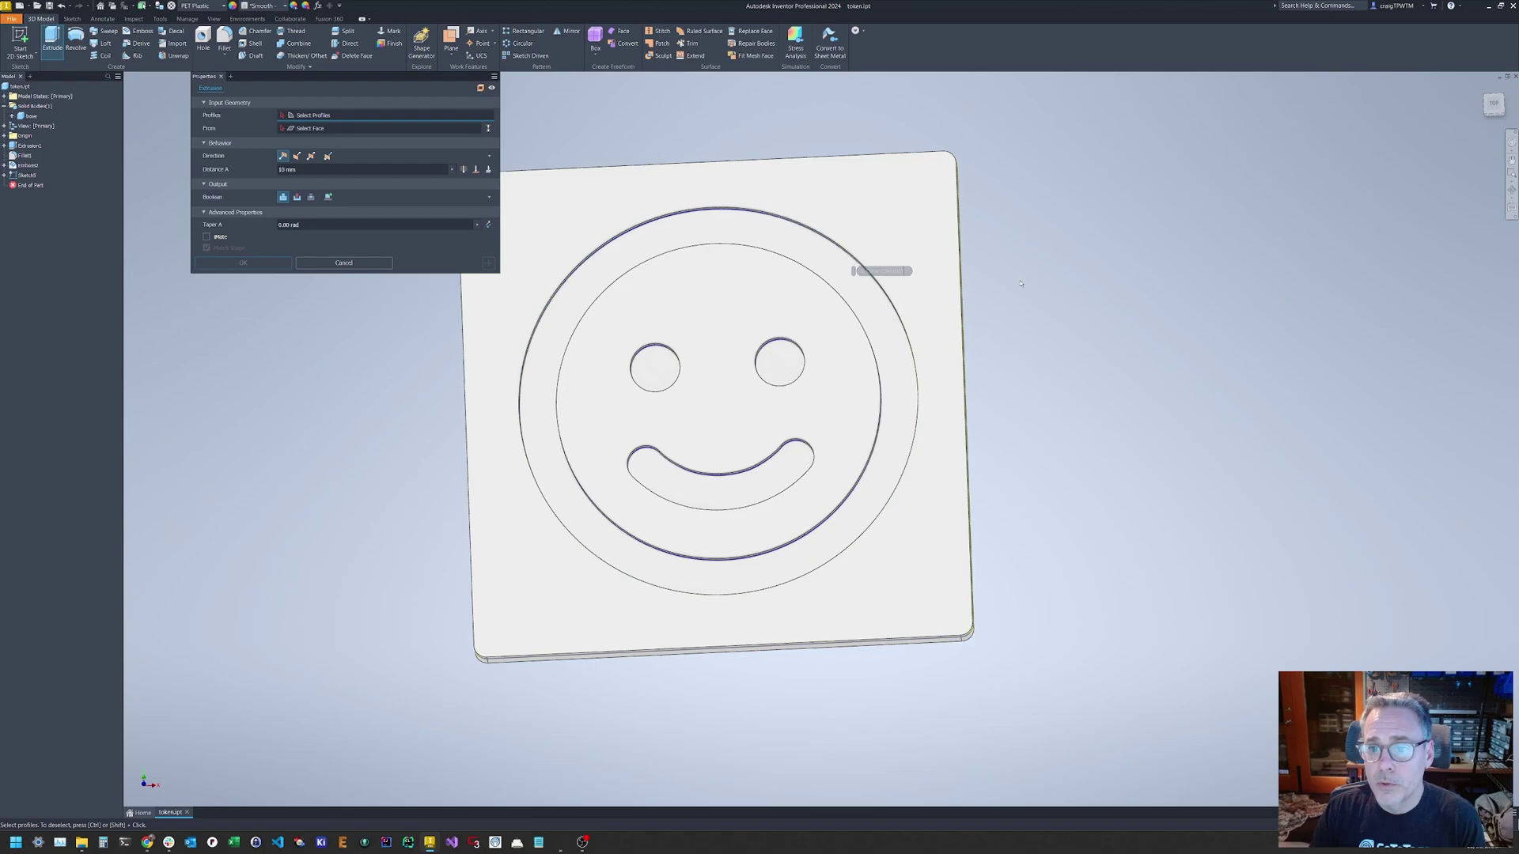
{"action": "left_click", "coordinate": [721, 220]}
{"action": "left_click", "coordinate": [779, 360]}
{"action": "left_click", "coordinate": [655, 366]}
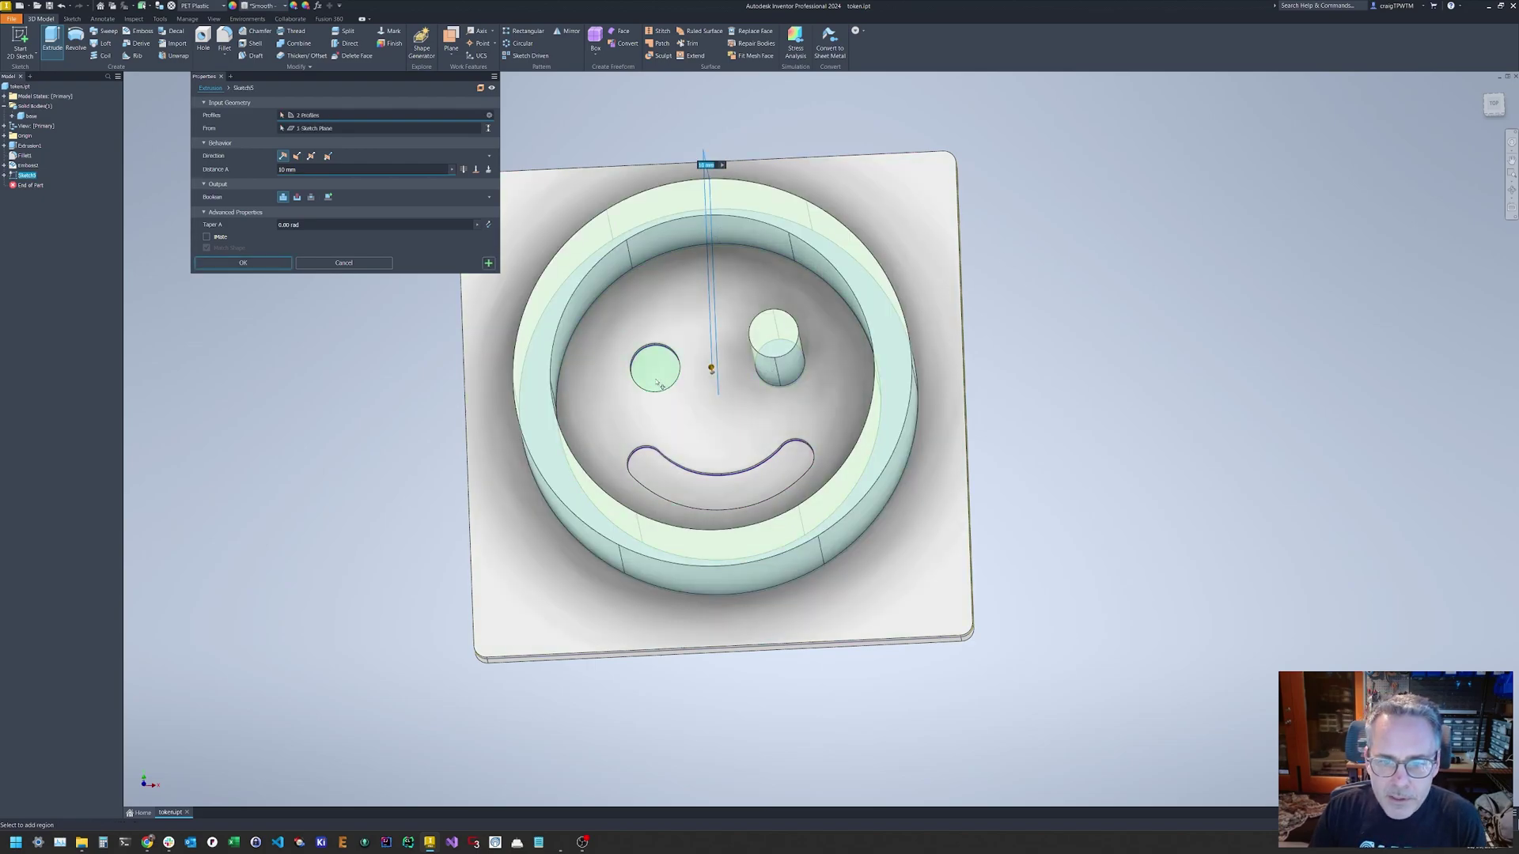
{"action": "left_click", "coordinate": [690, 485]}
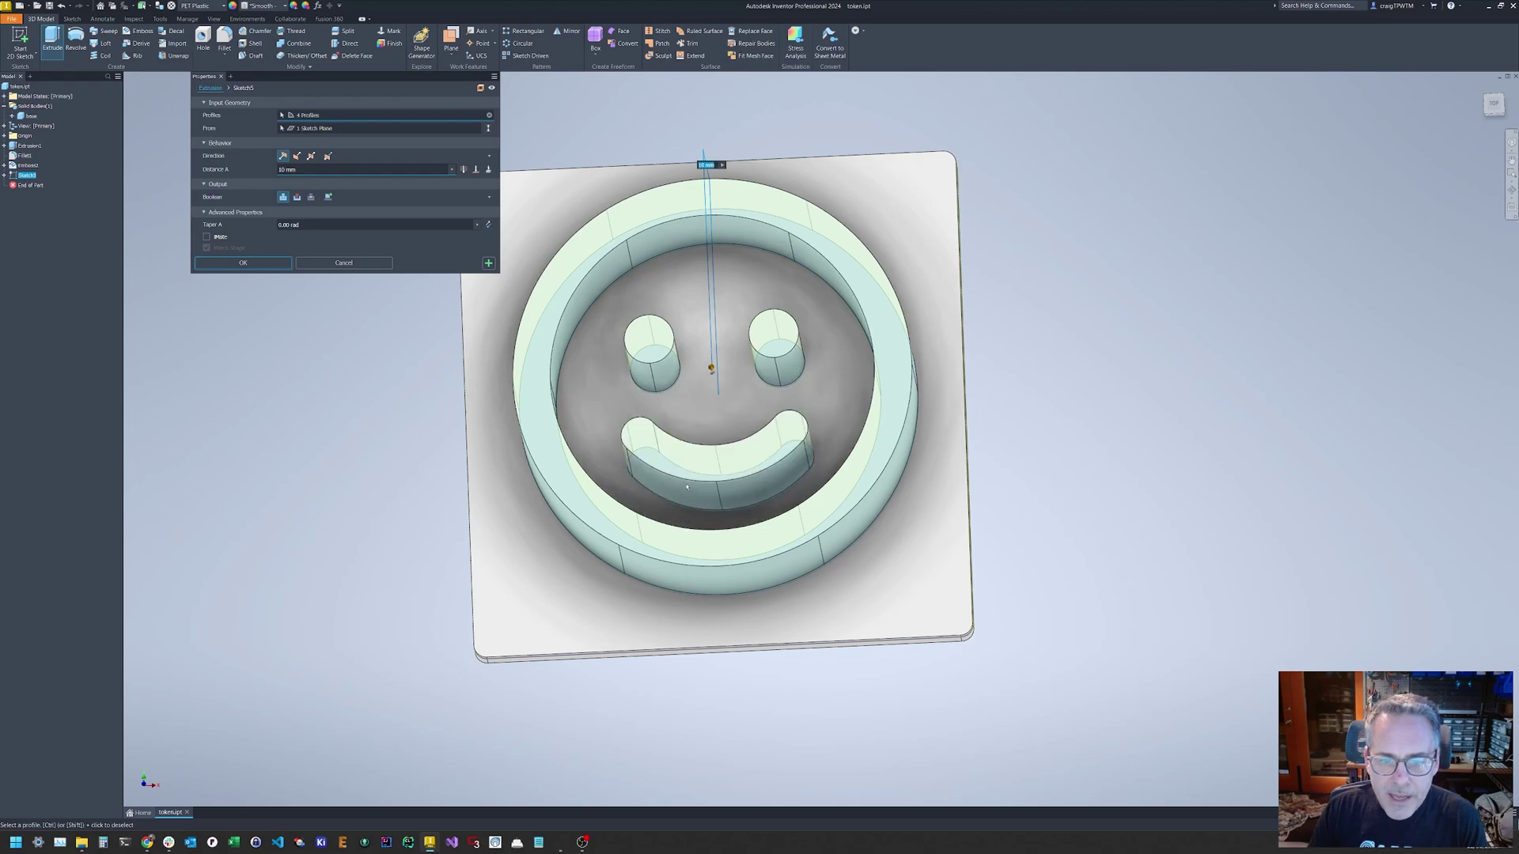
Extend the extrusion to the token's top face as a new solid named 'text'
{"action": "left_click", "coordinate": [475, 169]}
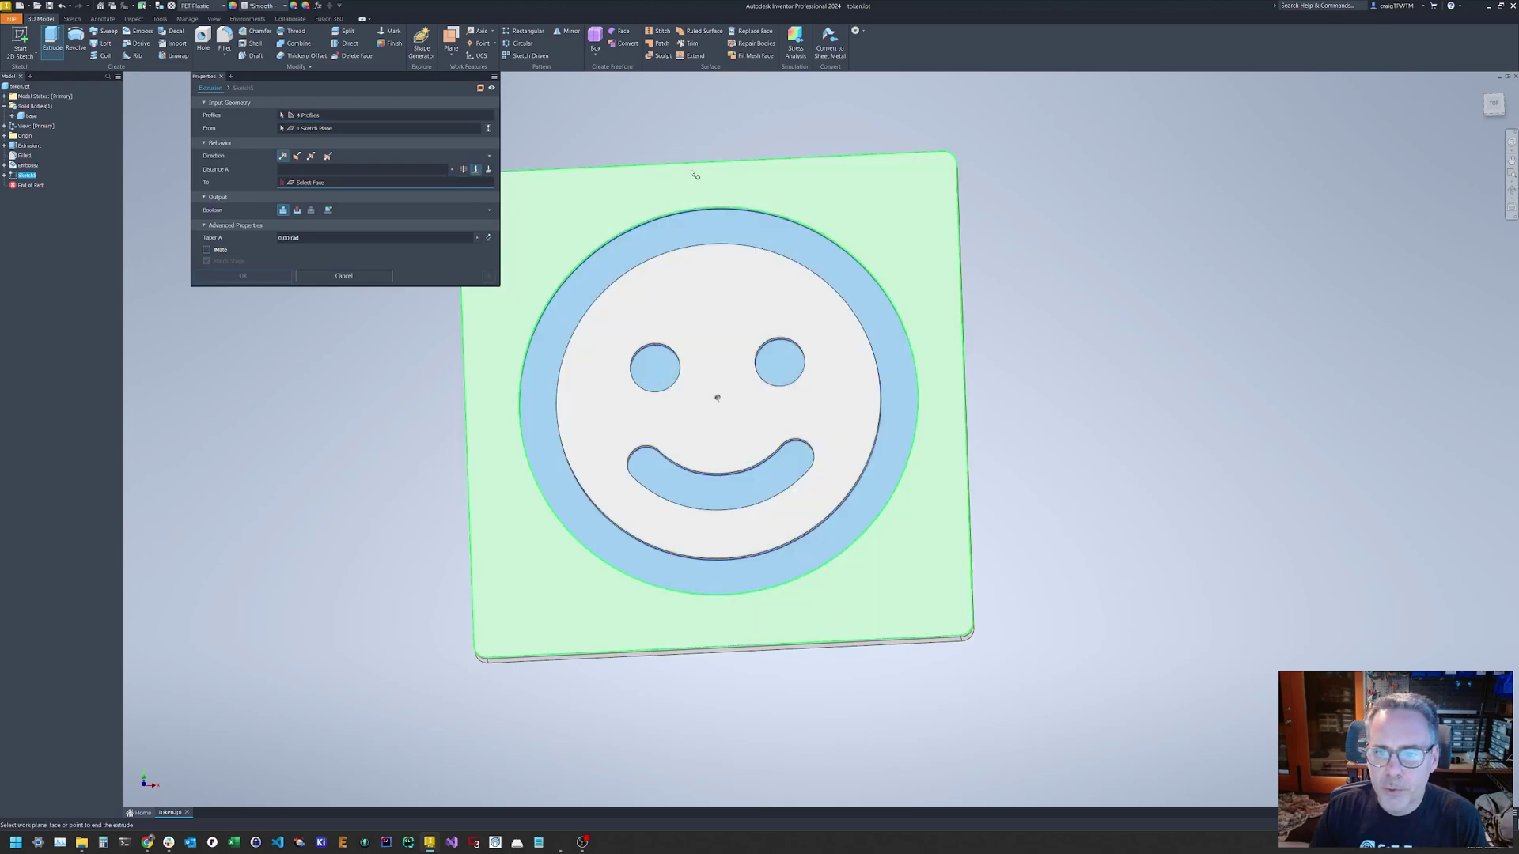
{"action": "left_click", "coordinate": [874, 208]}
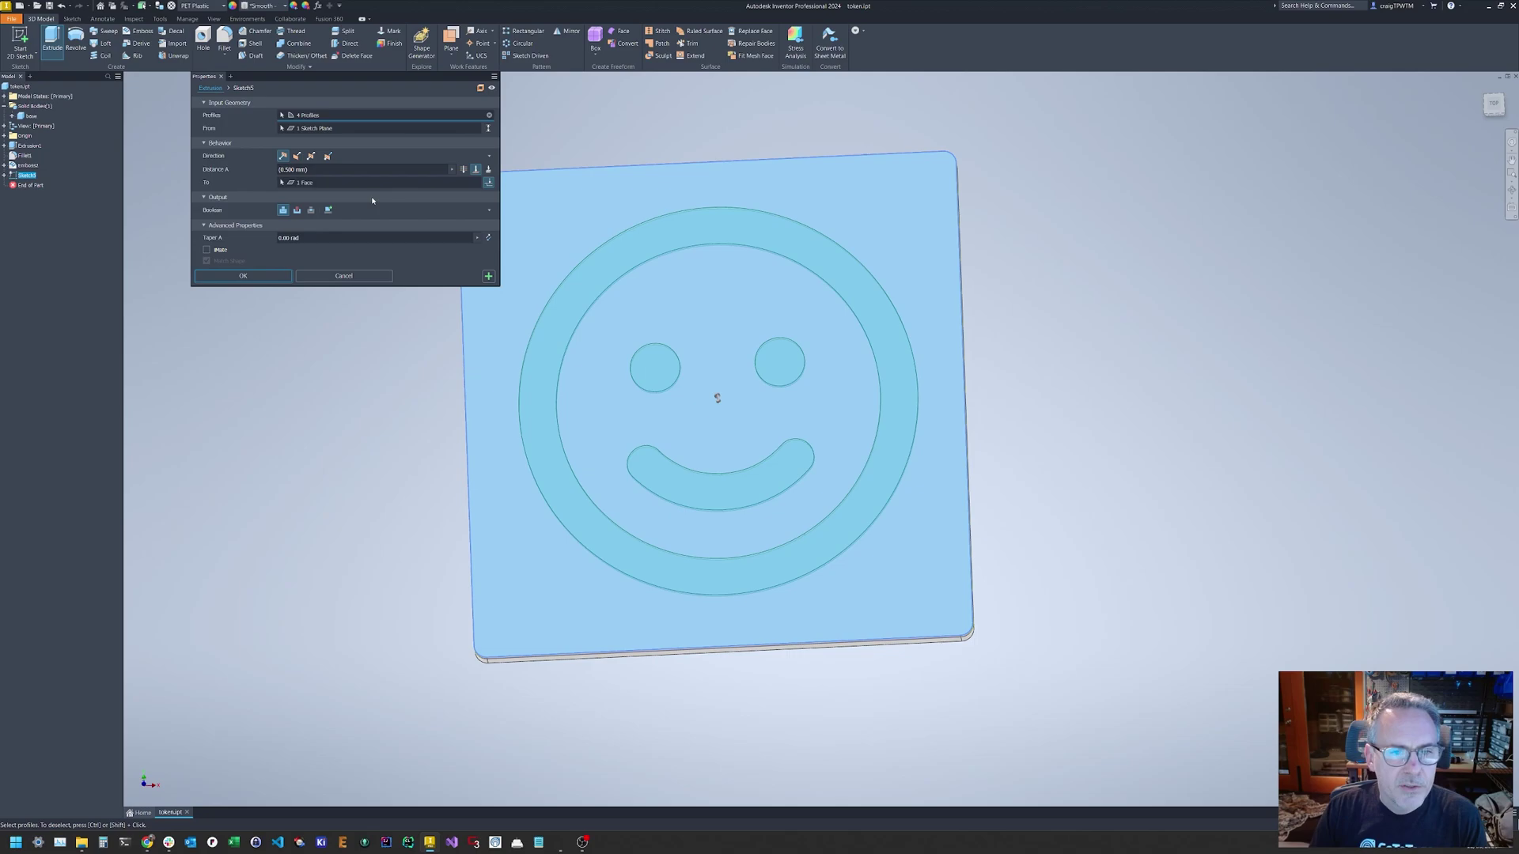
{"action": "left_click", "coordinate": [328, 210]}
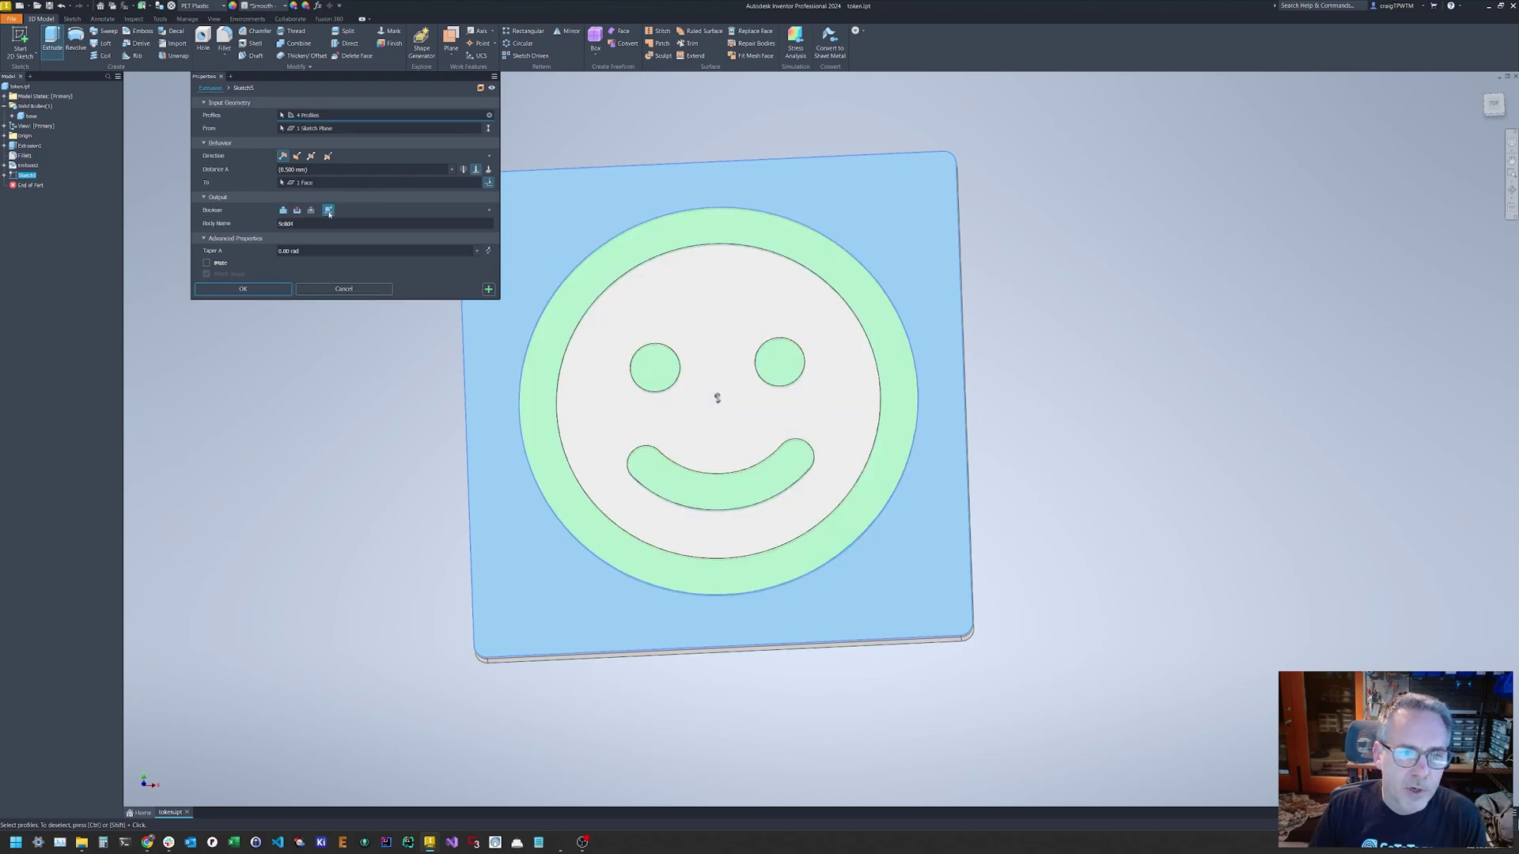
{"action": "double_click", "coordinate": [306, 228]}
{"action": "type", "text": "text"}
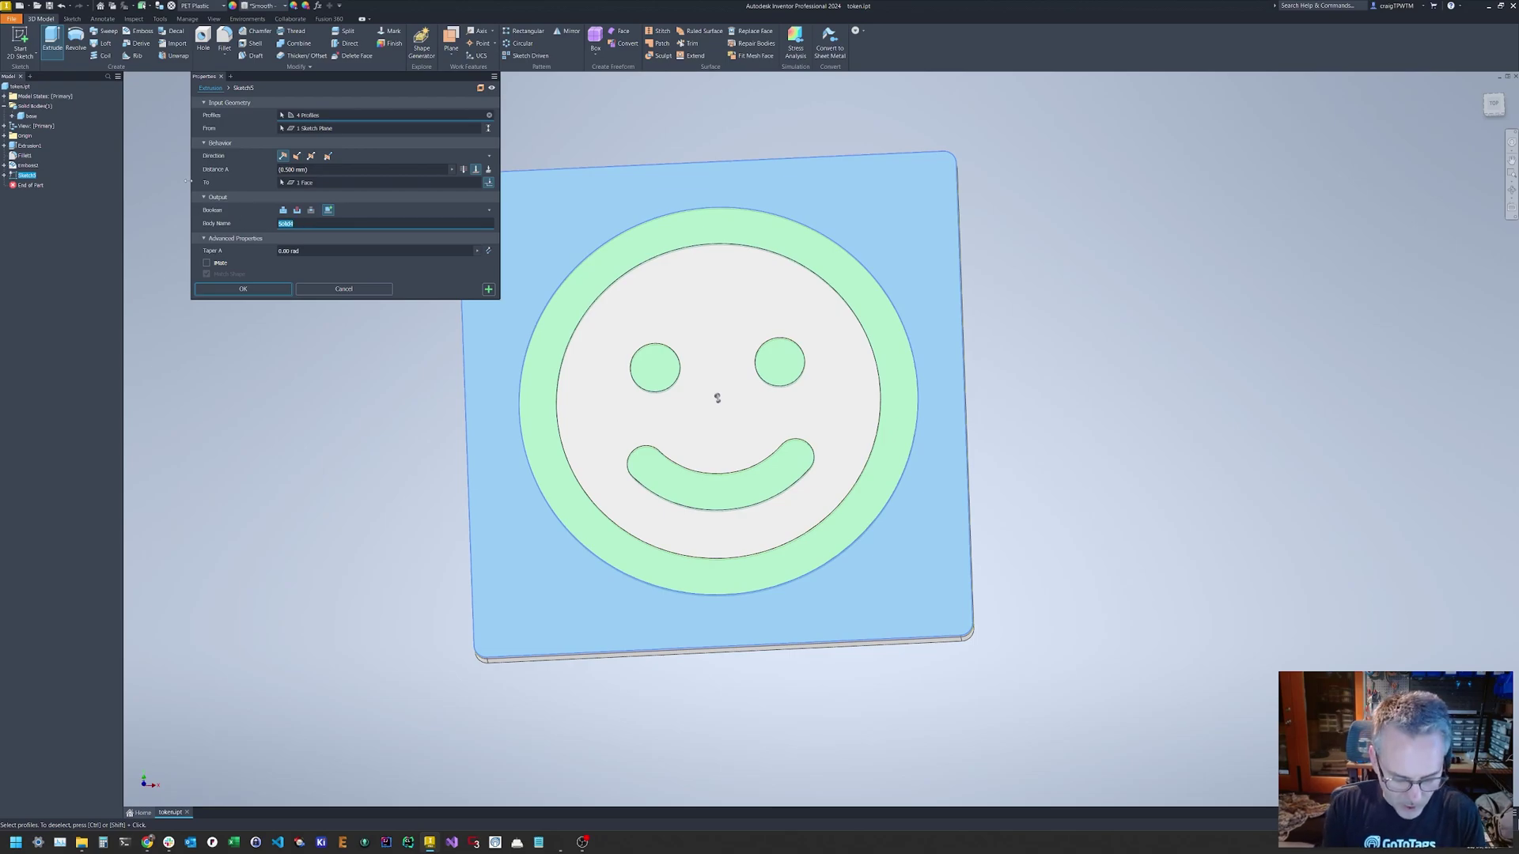
{"action": "left_click", "coordinate": [254, 288]}
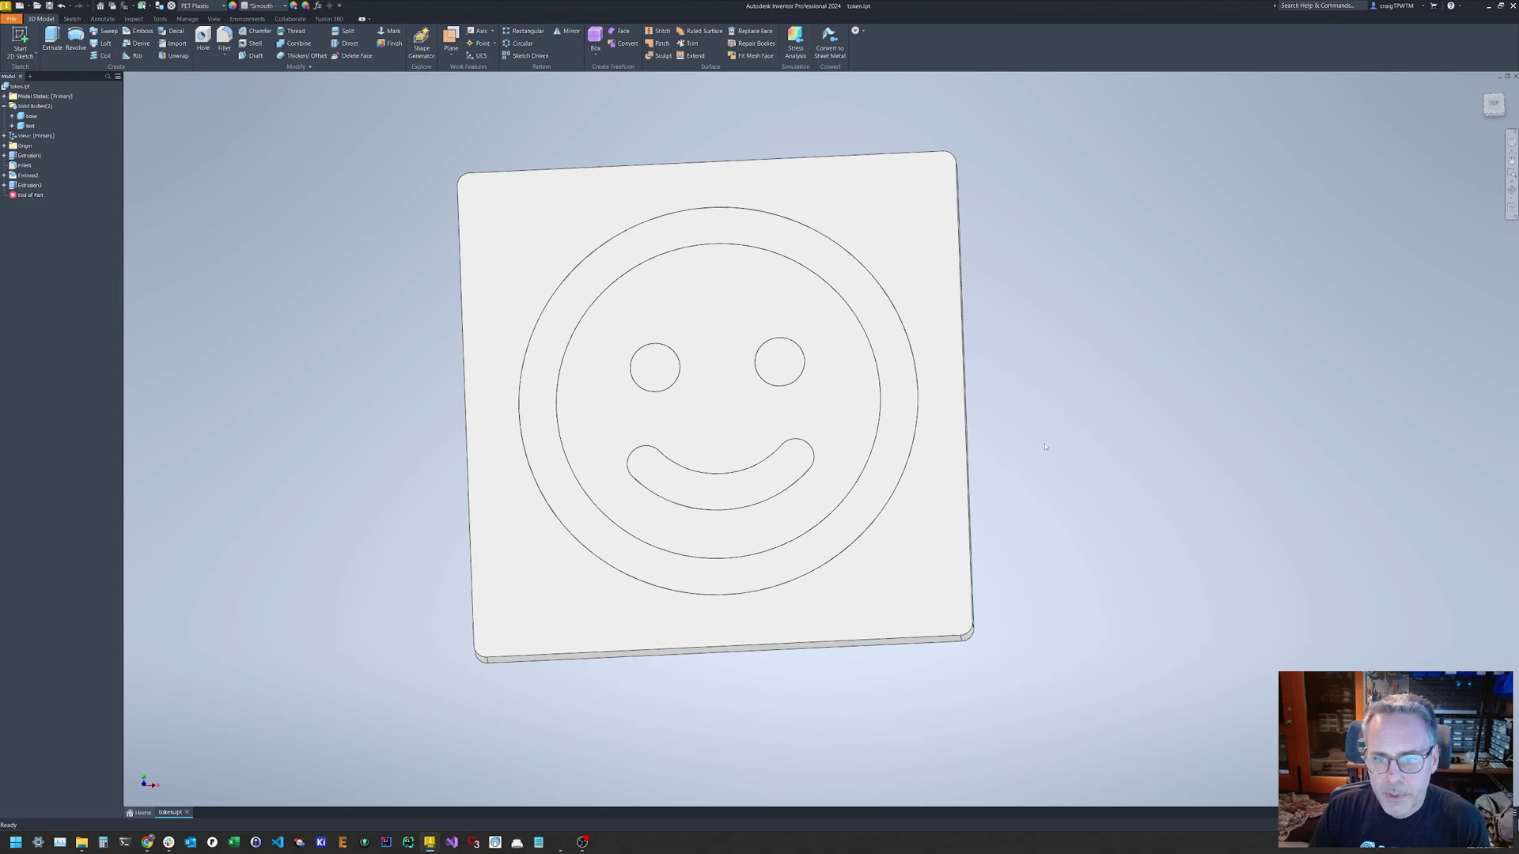
Give the text body the Smooth - Dark Gray appearance in Body Properties
{"action": "mouse_move", "coordinate": [1044, 447]}
{"action": "middle_mouse_down", "text": "shift"}
{"action": "mouse_move", "coordinate": [1047, 393]}
{"action": "mouse_move", "coordinate": [1092, 353]}
{"action": "mouse_move", "coordinate": [1024, 400]}
{"action": "mouse_move", "coordinate": [1139, 454]}
{"action": "mouse_move", "coordinate": [1088, 377]}
{"action": "mouse_move", "coordinate": [1071, 438]}
{"action": "mouse_move", "coordinate": [1031, 437]}
{"action": "middle_mouse_up", "text": "shift"}
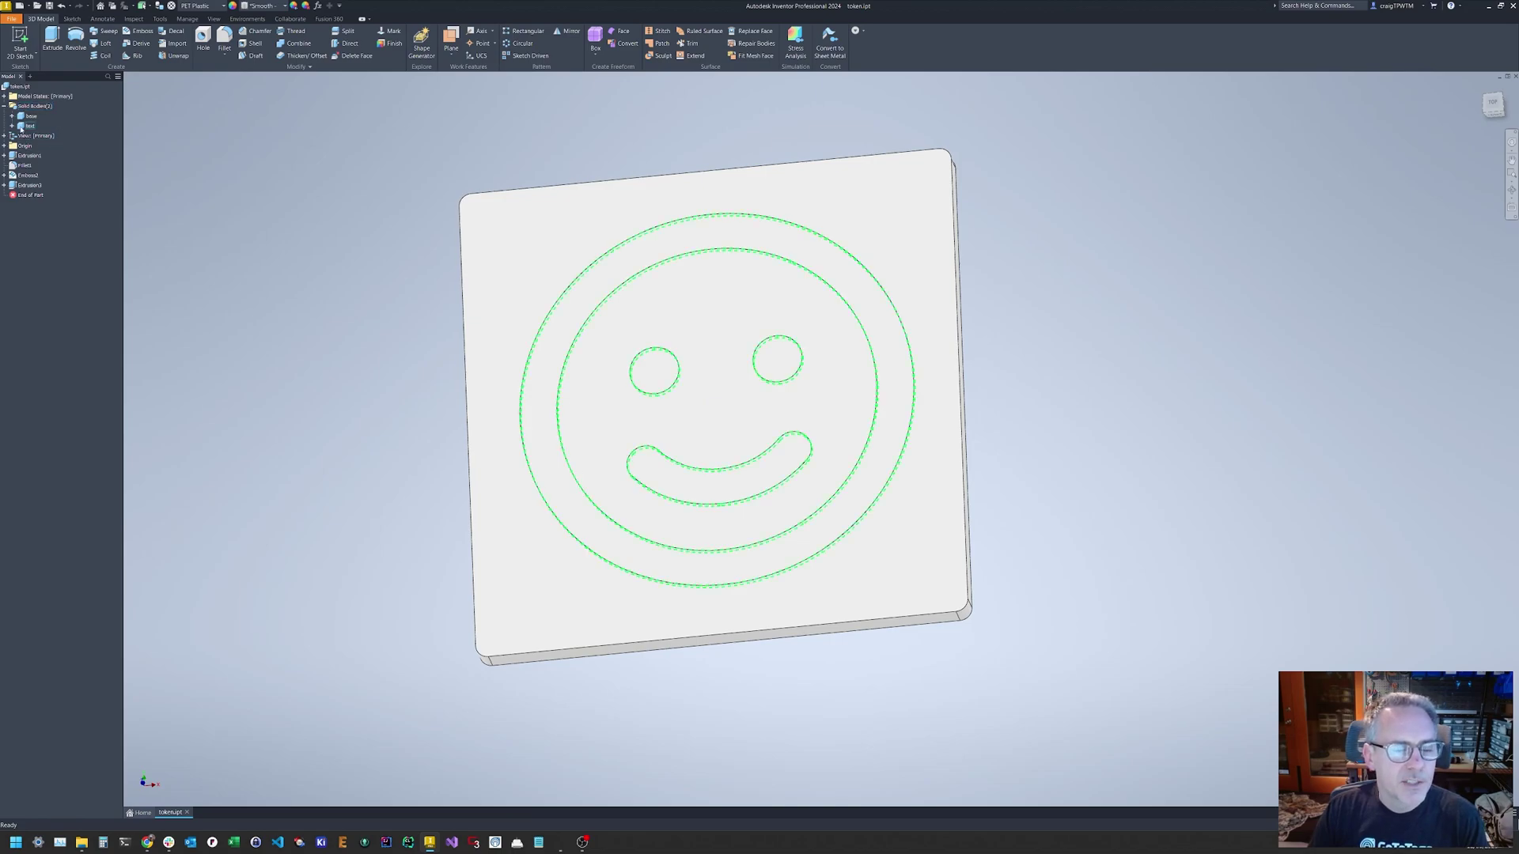
{"action": "left_click", "coordinate": [22, 127]}
{"action": "right_click", "coordinate": [21, 128]}
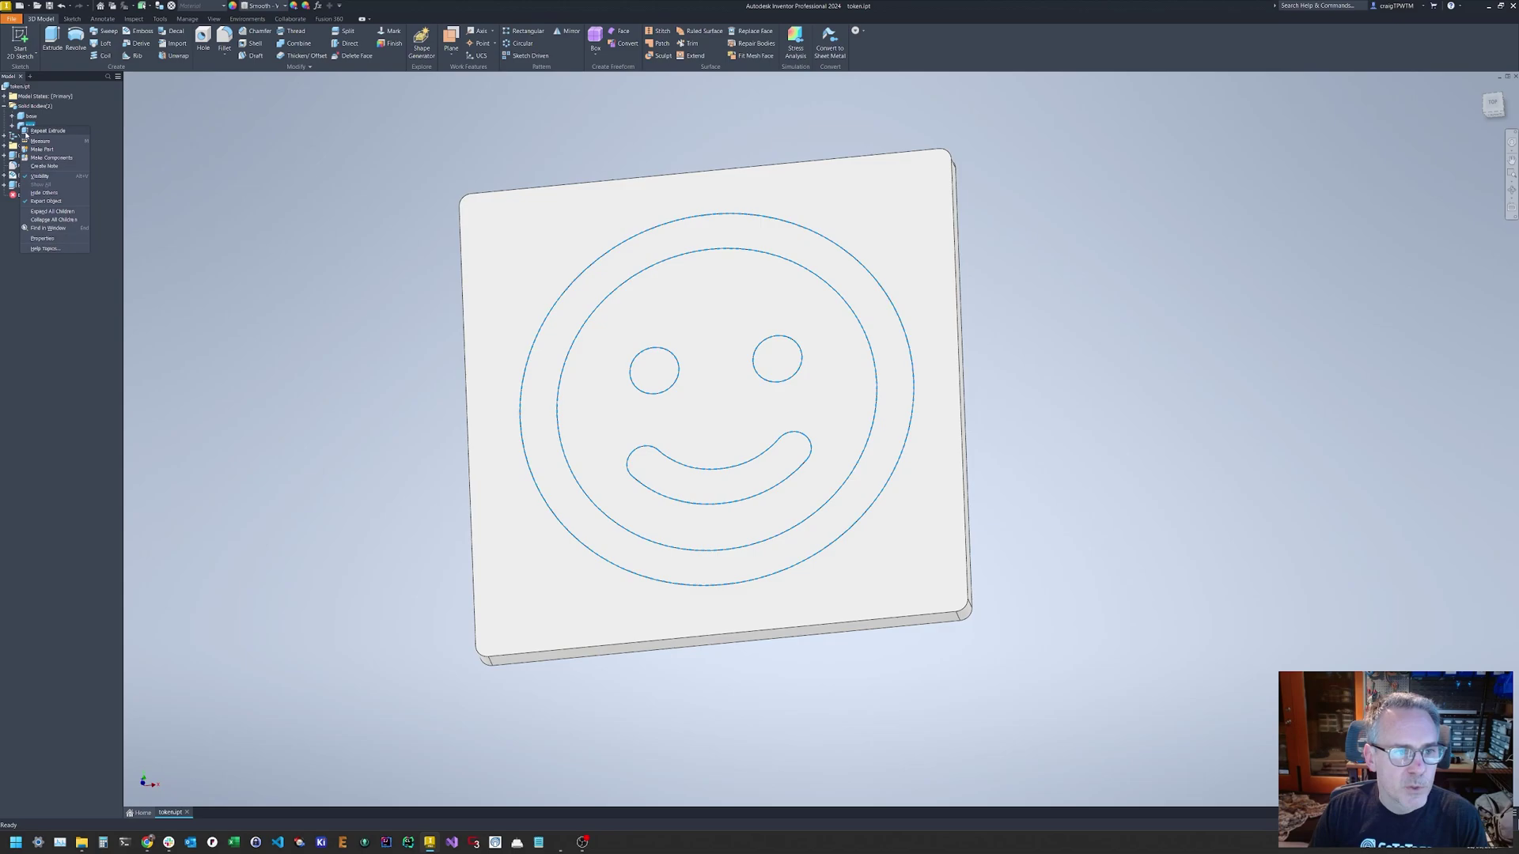
{"action": "left_click", "coordinate": [47, 238]}
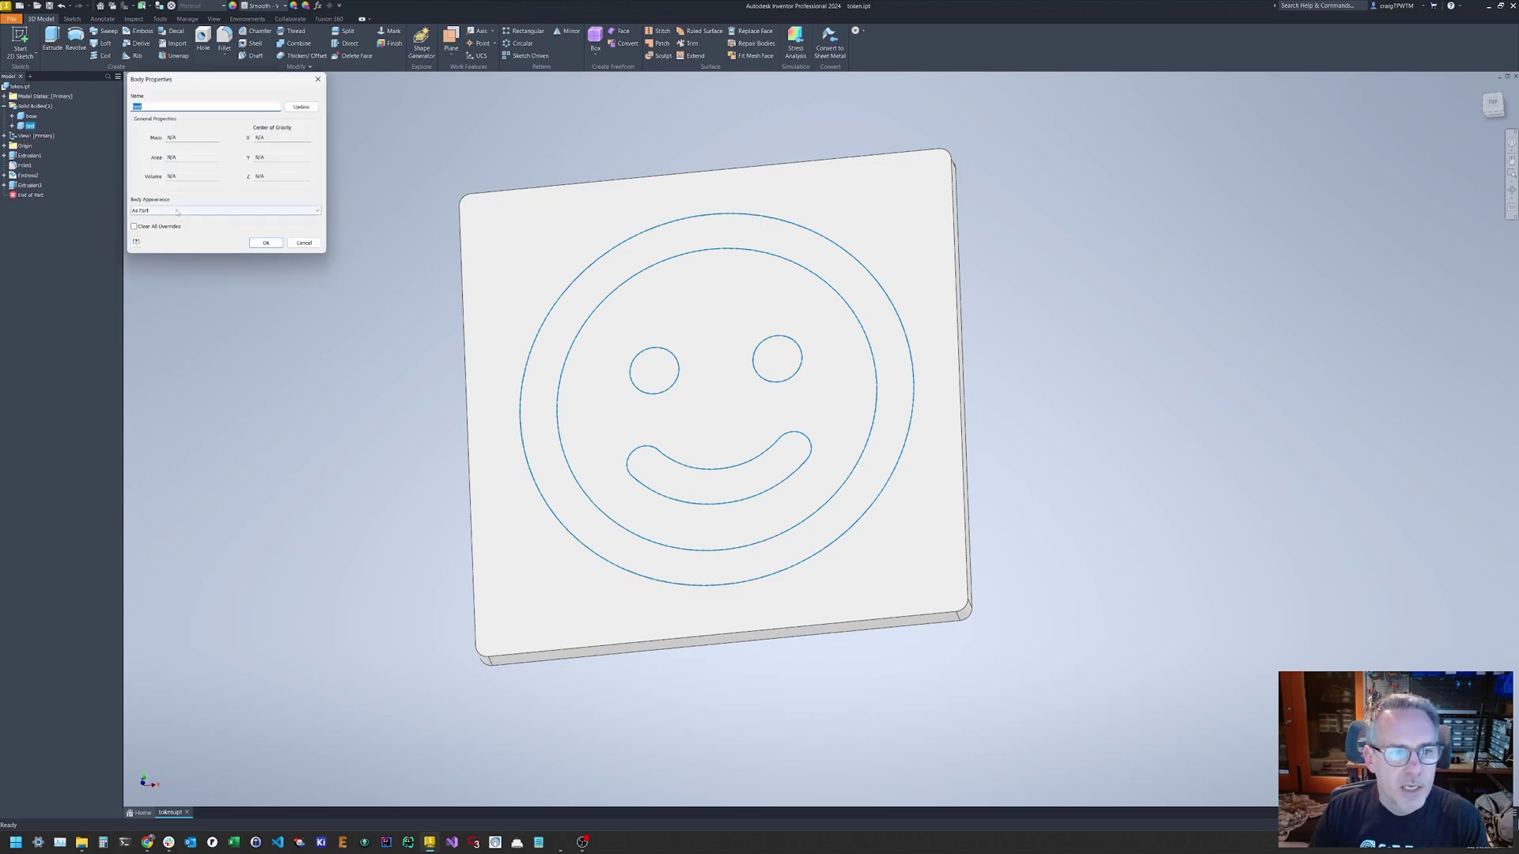
{"action": "left_click", "coordinate": [176, 210]}
{"action": "scroll", "coordinate": [222, 372], "scroll_direction": "down", "scroll_amount": 1}
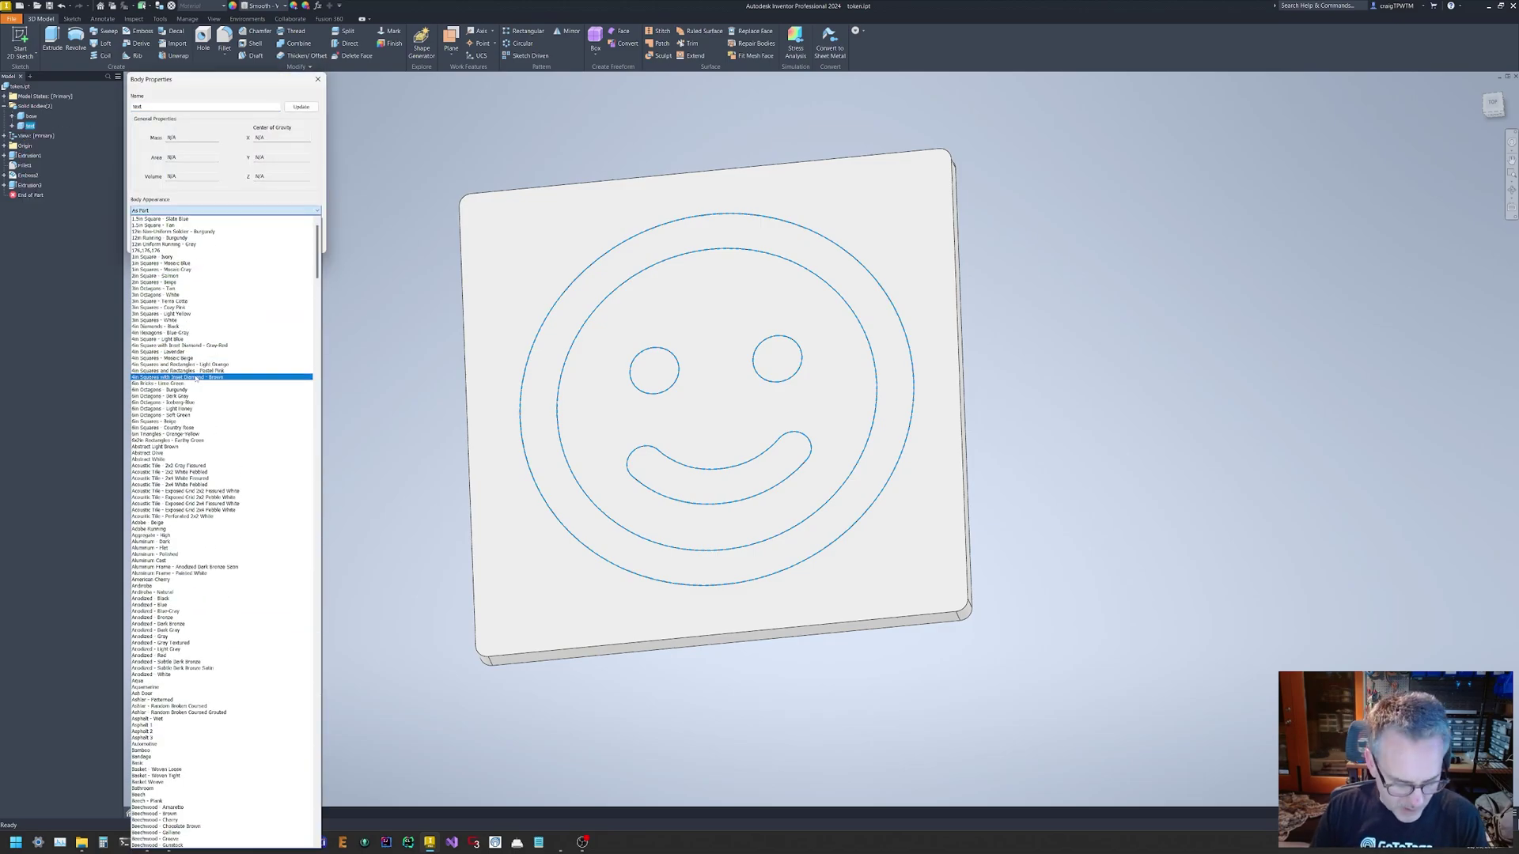
{"action": "left_click_drag", "start_coordinate": [316, 249], "coordinate": [288, 684]}
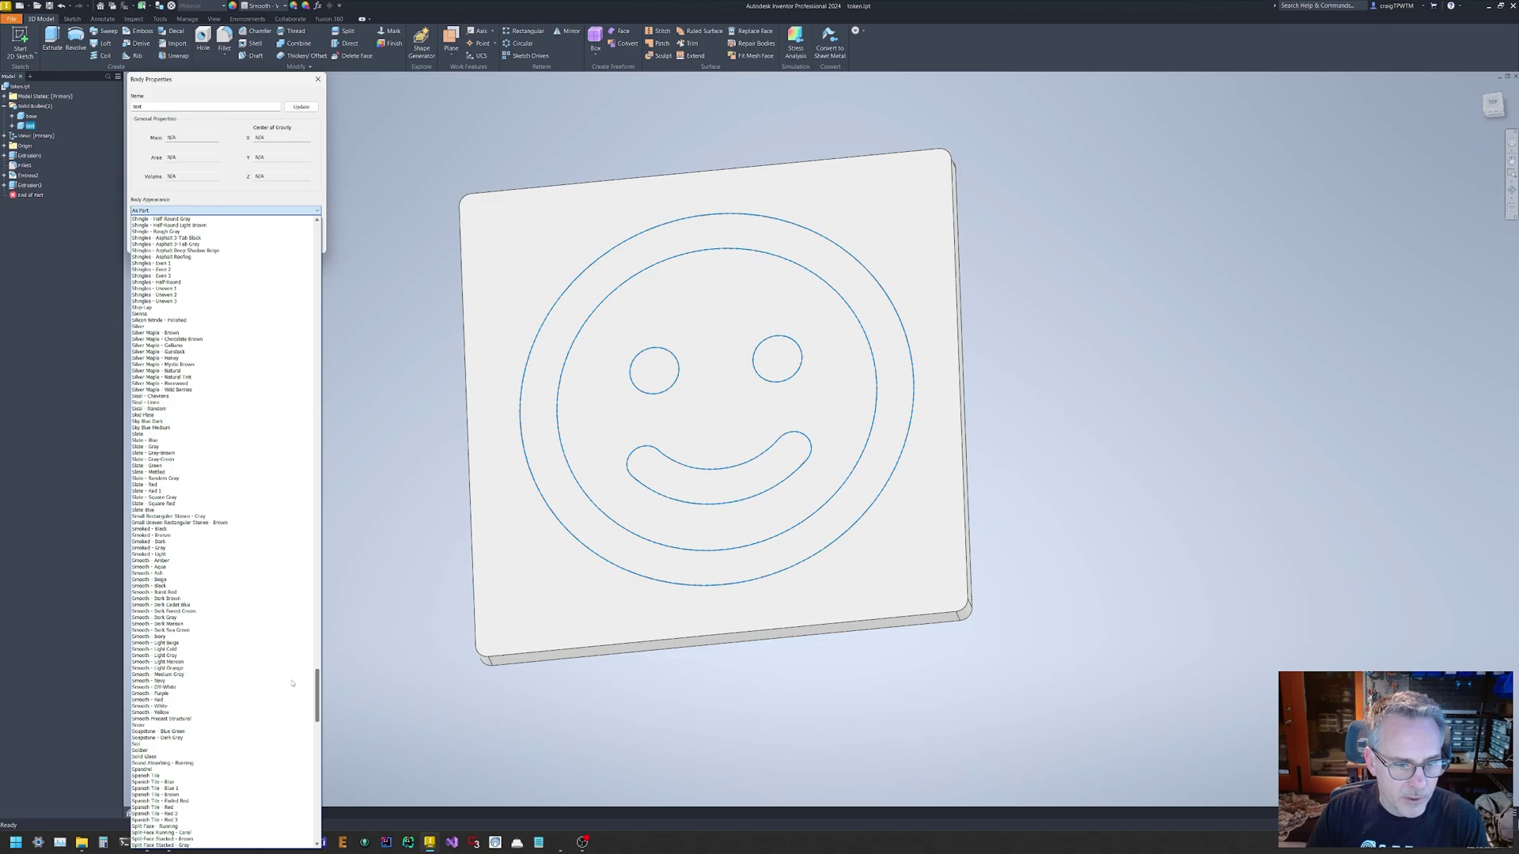
{"action": "left_click", "coordinate": [241, 618]}
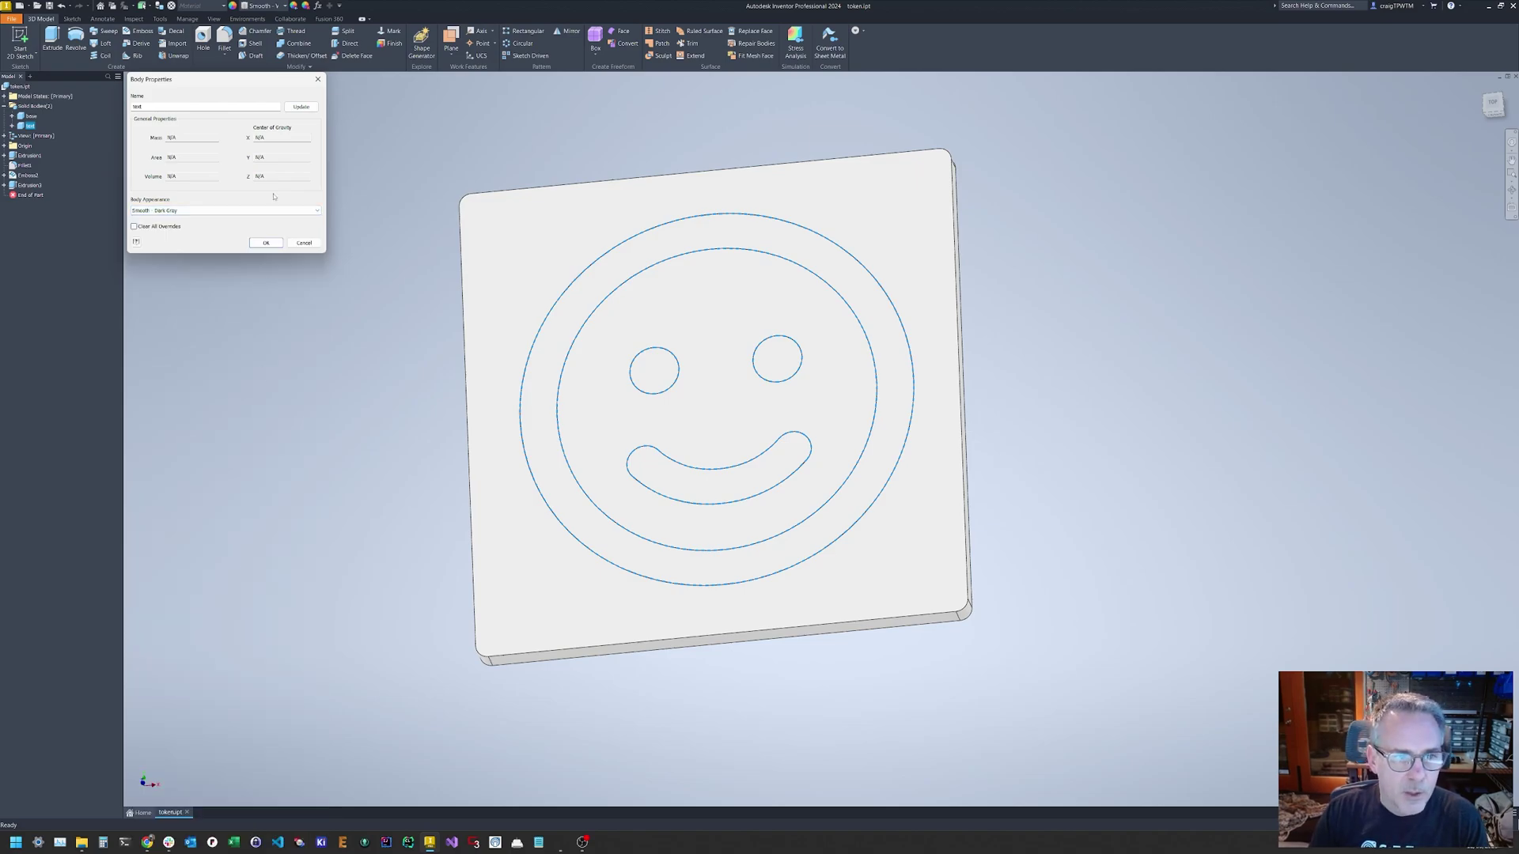
{"action": "left_click", "coordinate": [269, 244]}
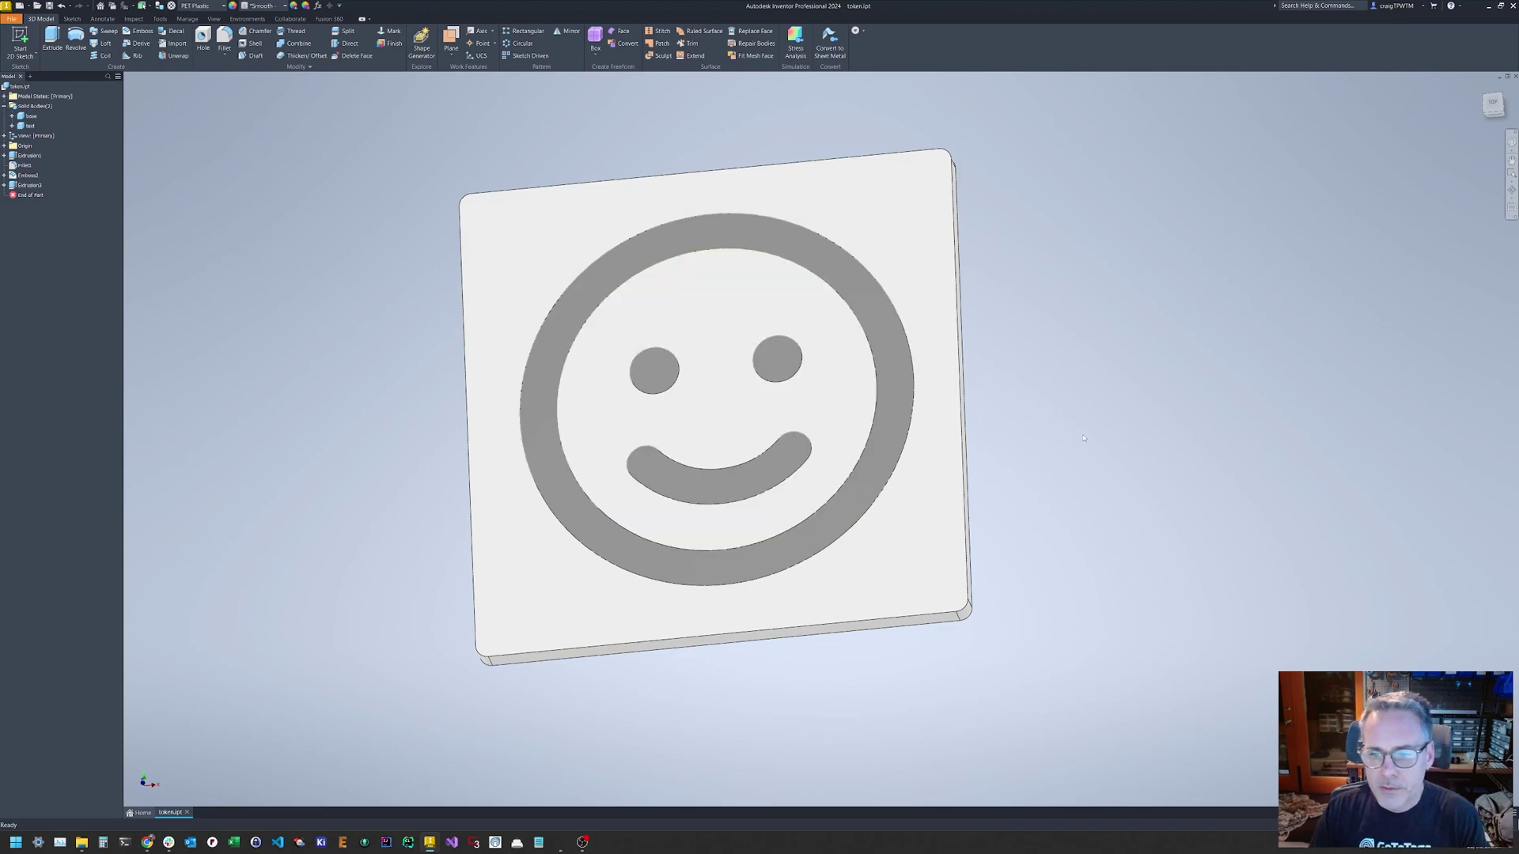
{"action": "mouse_move", "coordinate": [1084, 437]}
{"action": "middle_mouse_down", "text": "shift"}
{"action": "mouse_move", "coordinate": [1105, 451]}
{"action": "mouse_move", "coordinate": [983, 424]}
{"action": "mouse_move", "coordinate": [1125, 465]}
{"action": "mouse_move", "coordinate": [1155, 414]}
{"action": "mouse_move", "coordinate": [1123, 464]}
{"action": "middle_mouse_up", "text": "shift"}
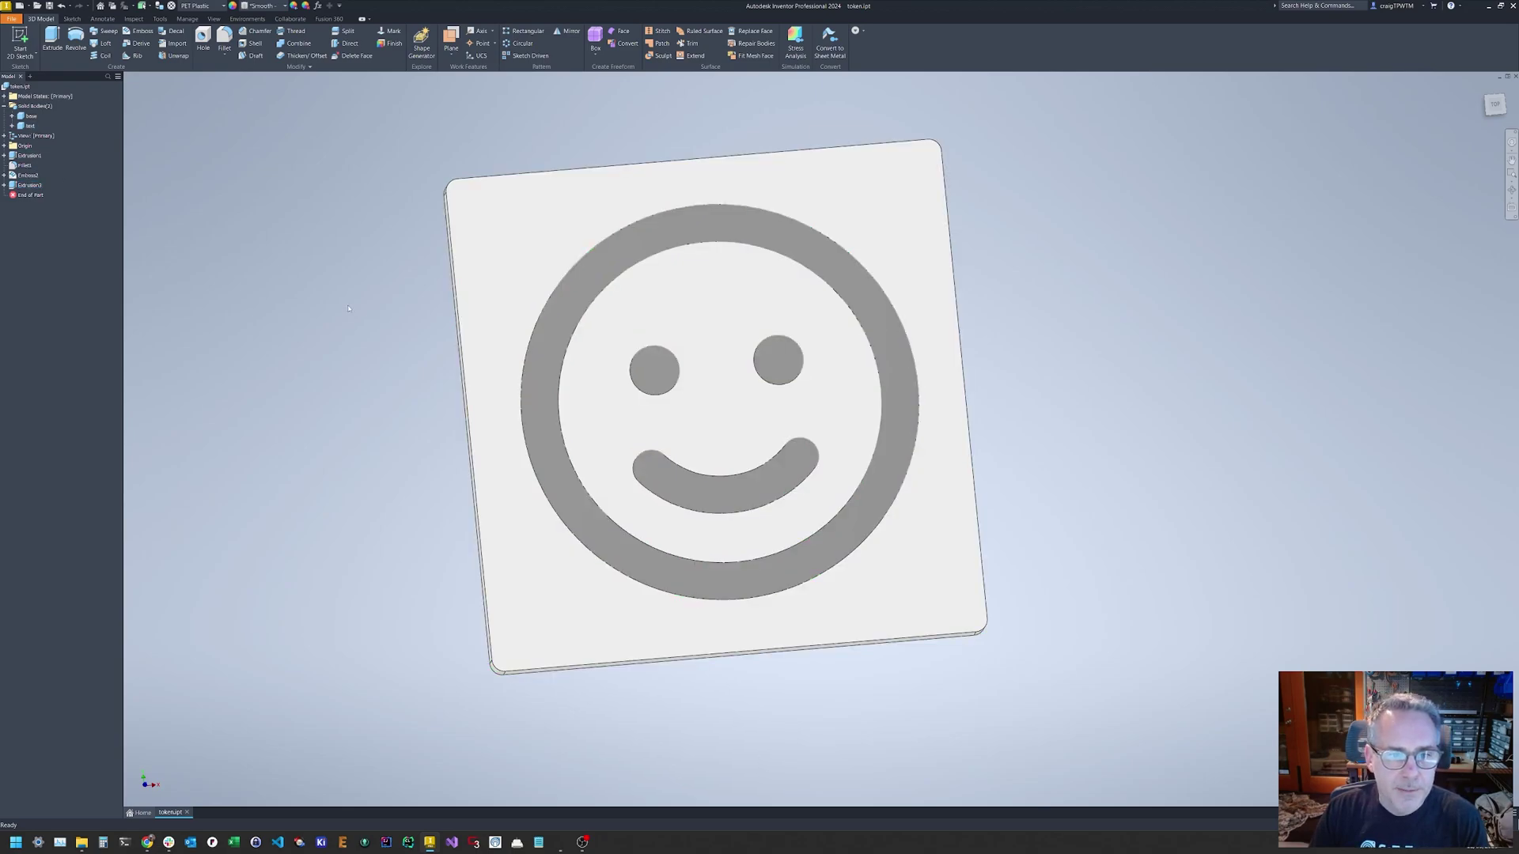
Export the model as STEP file token.stp, replacing the existing copy
{"action": "left_click", "coordinate": [15, 21]}
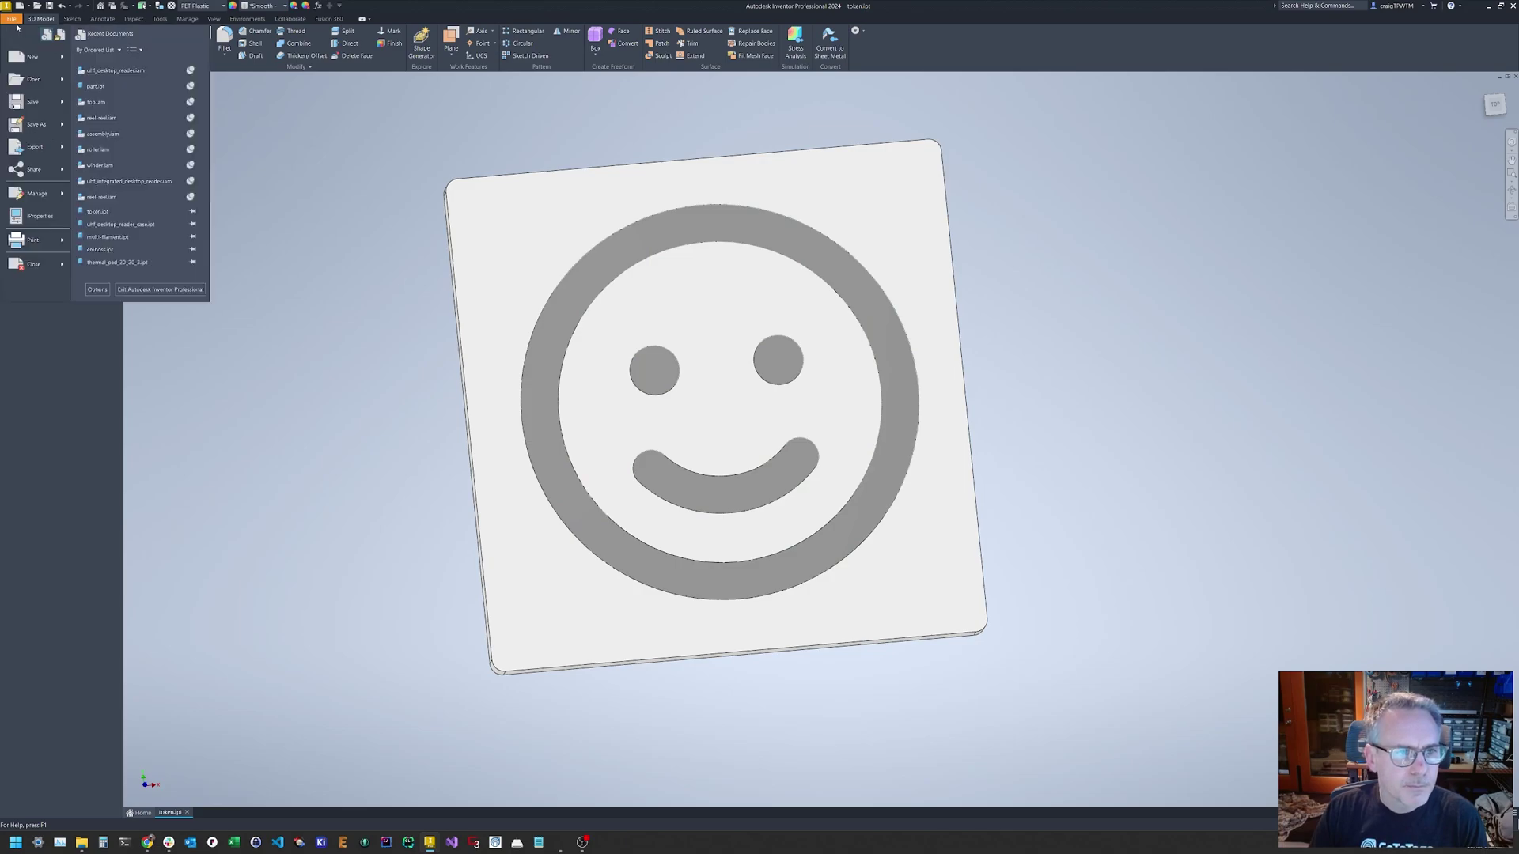
{"action": "left_click", "coordinate": [102, 145]}
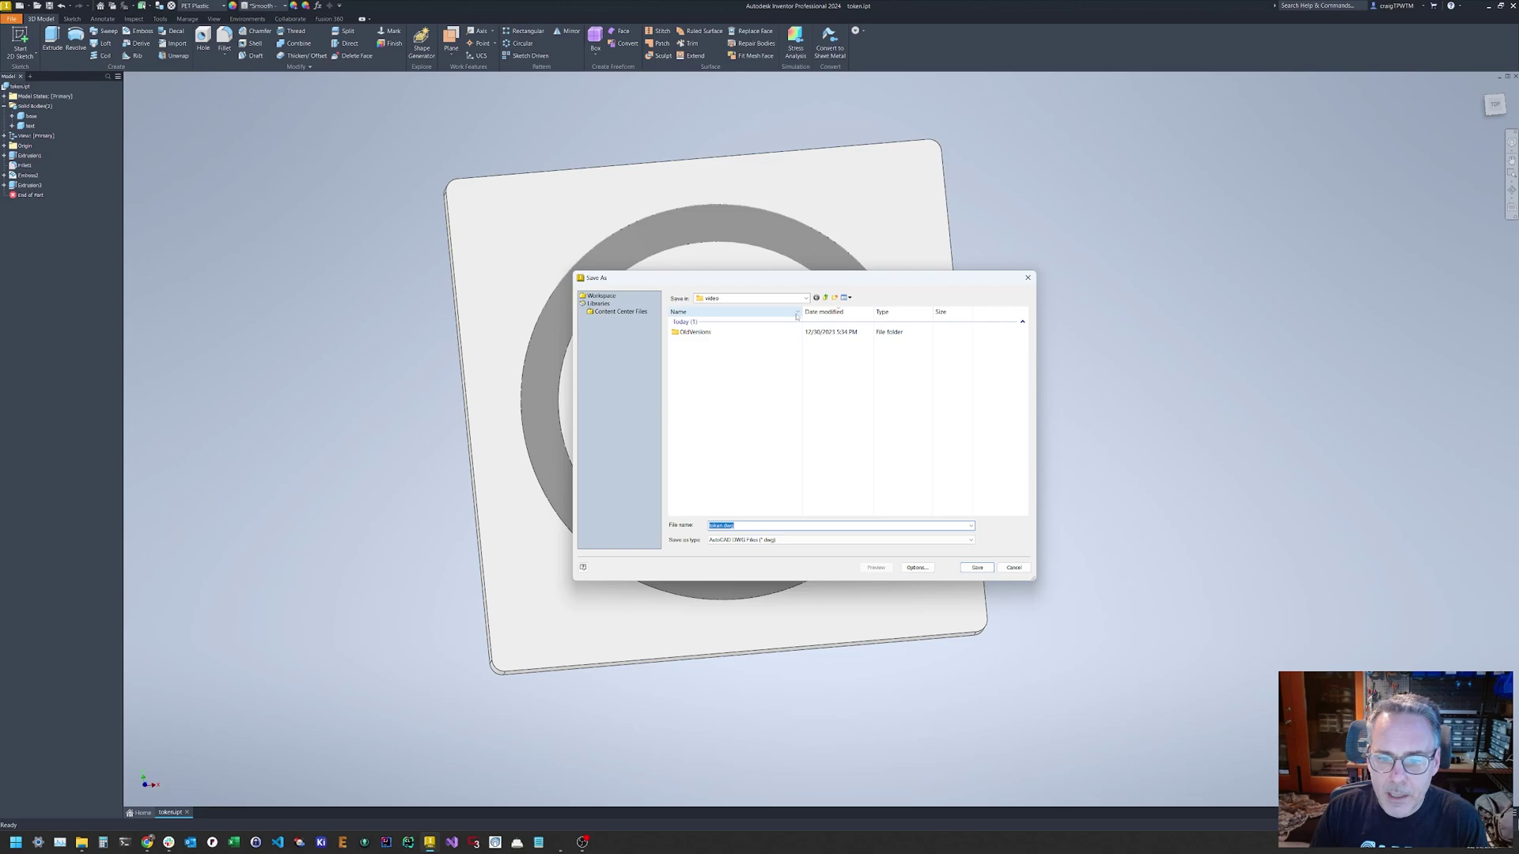
{"action": "left_click", "coordinate": [837, 539]}
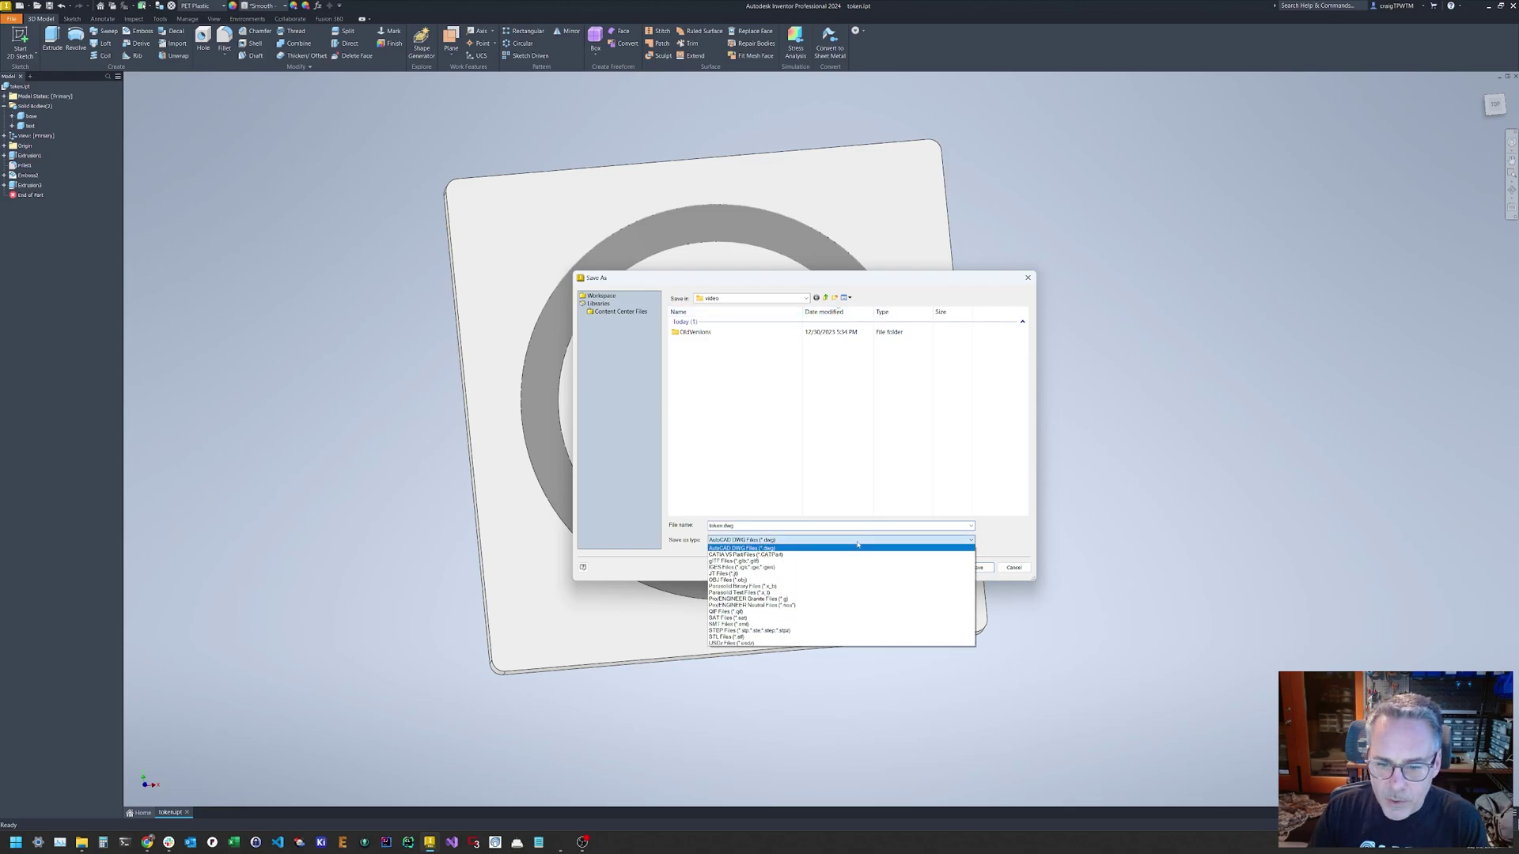
{"action": "left_click", "coordinate": [833, 631]}
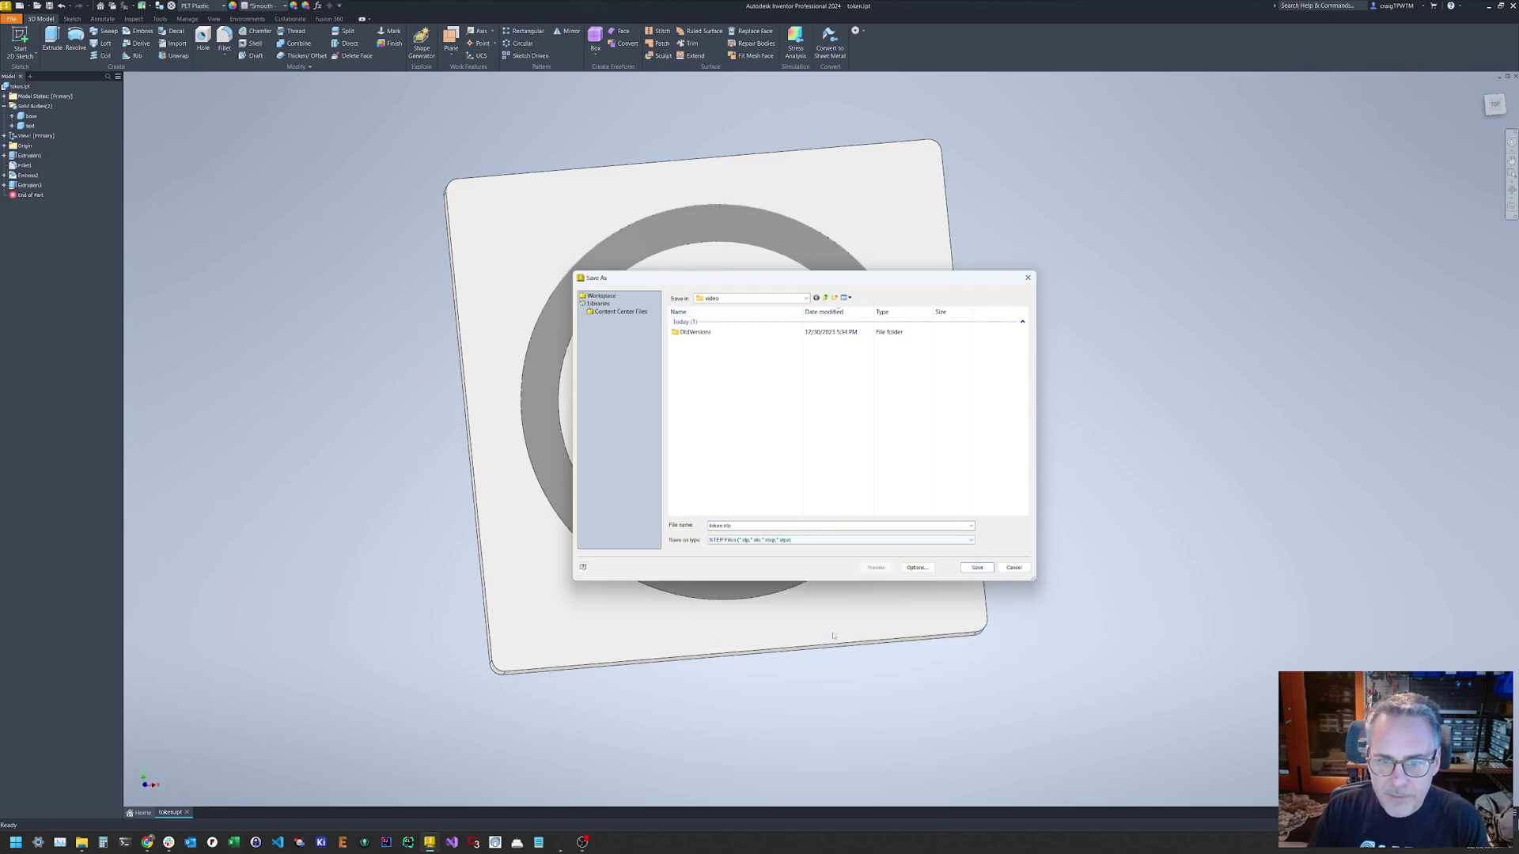
{"action": "left_click", "coordinate": [917, 568]}
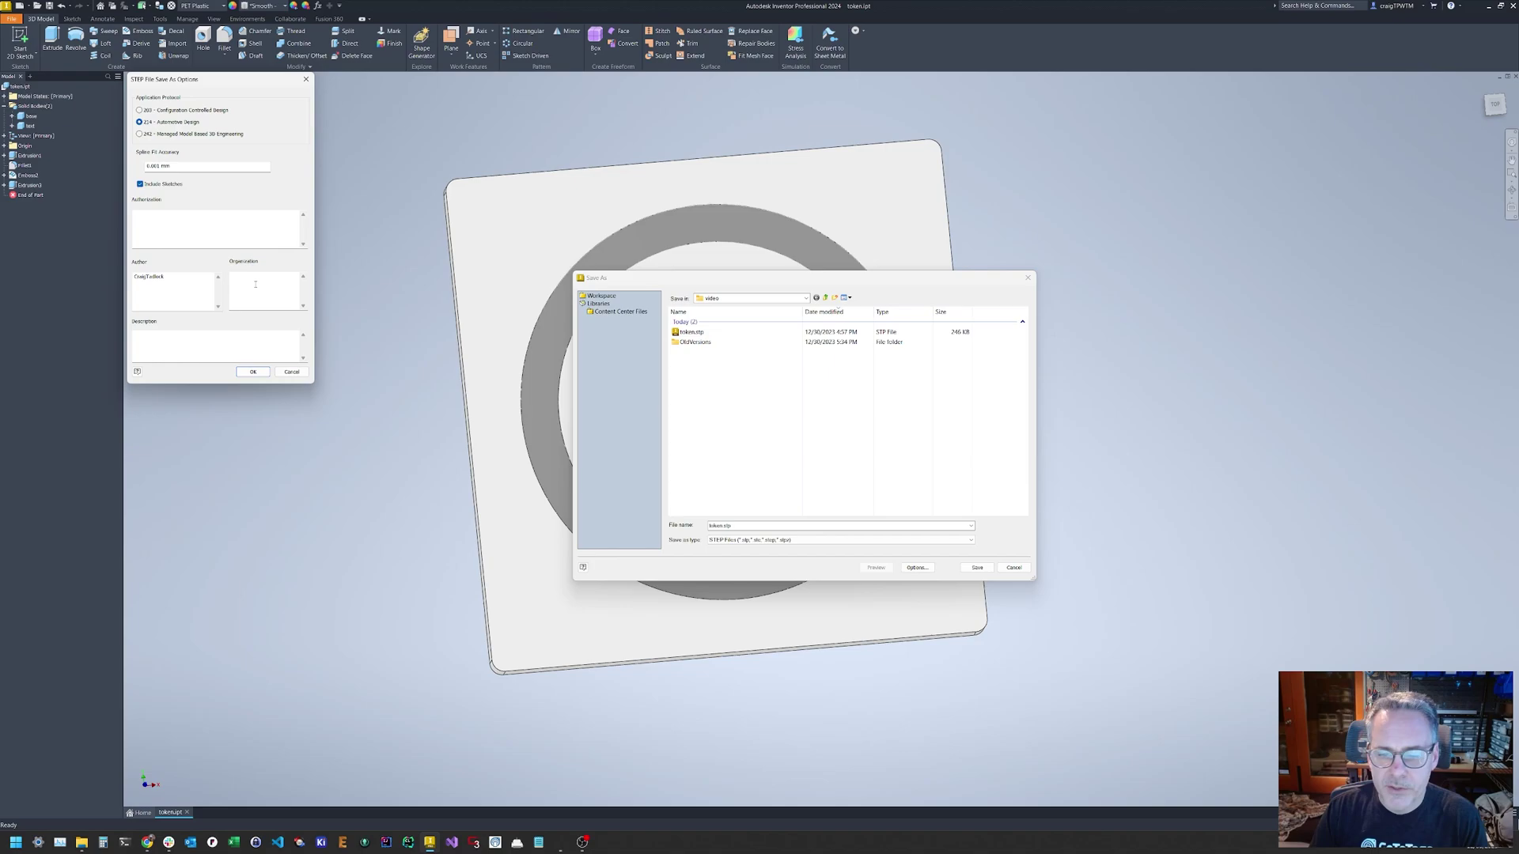
{"action": "left_click", "coordinate": [253, 372]}
{"action": "left_click", "coordinate": [989, 567]}
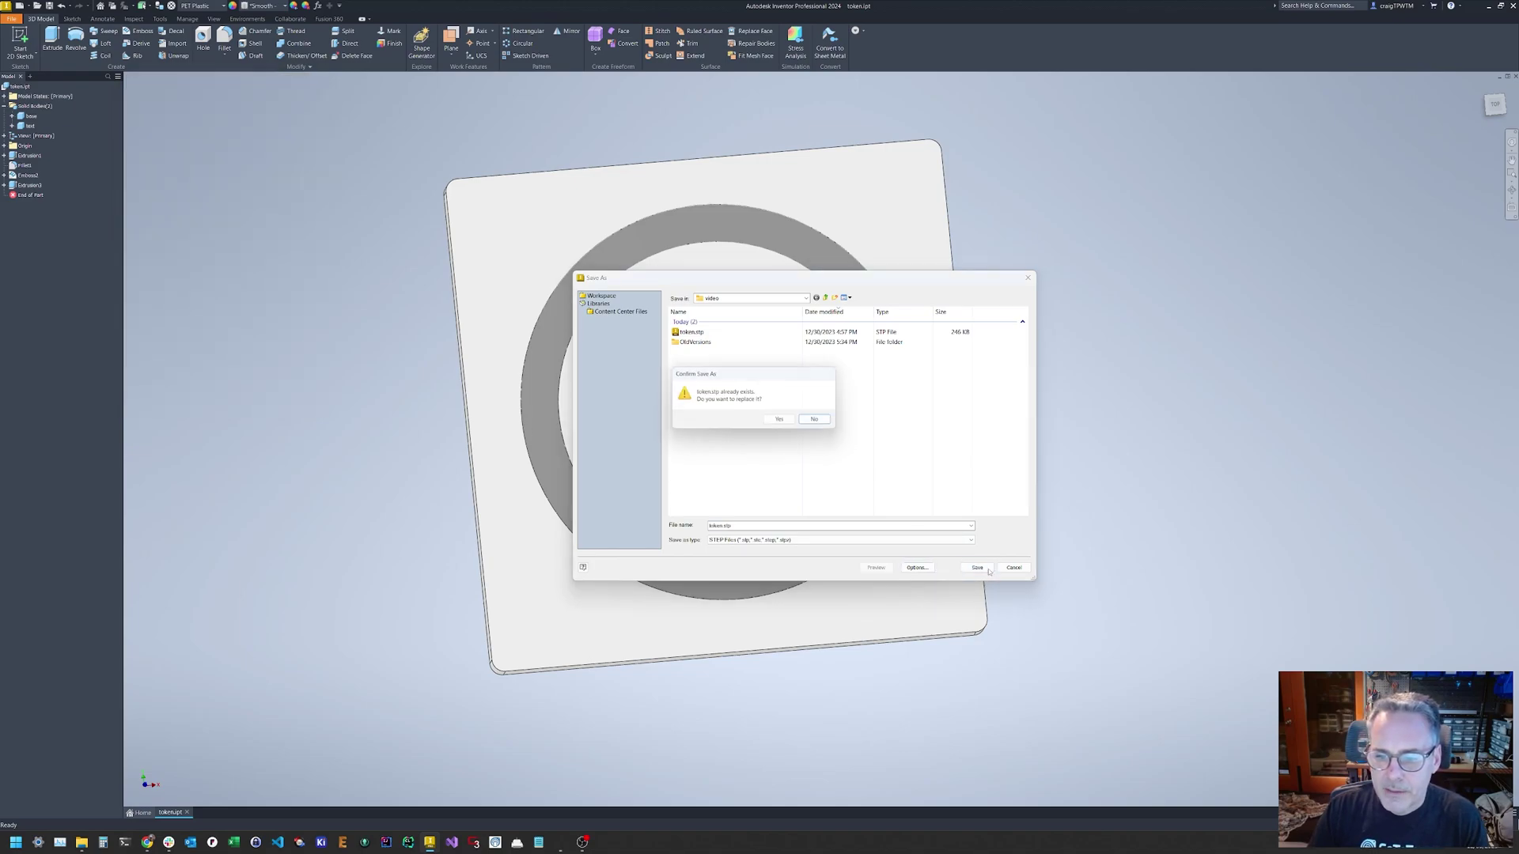
{"action": "left_click", "coordinate": [793, 423]}
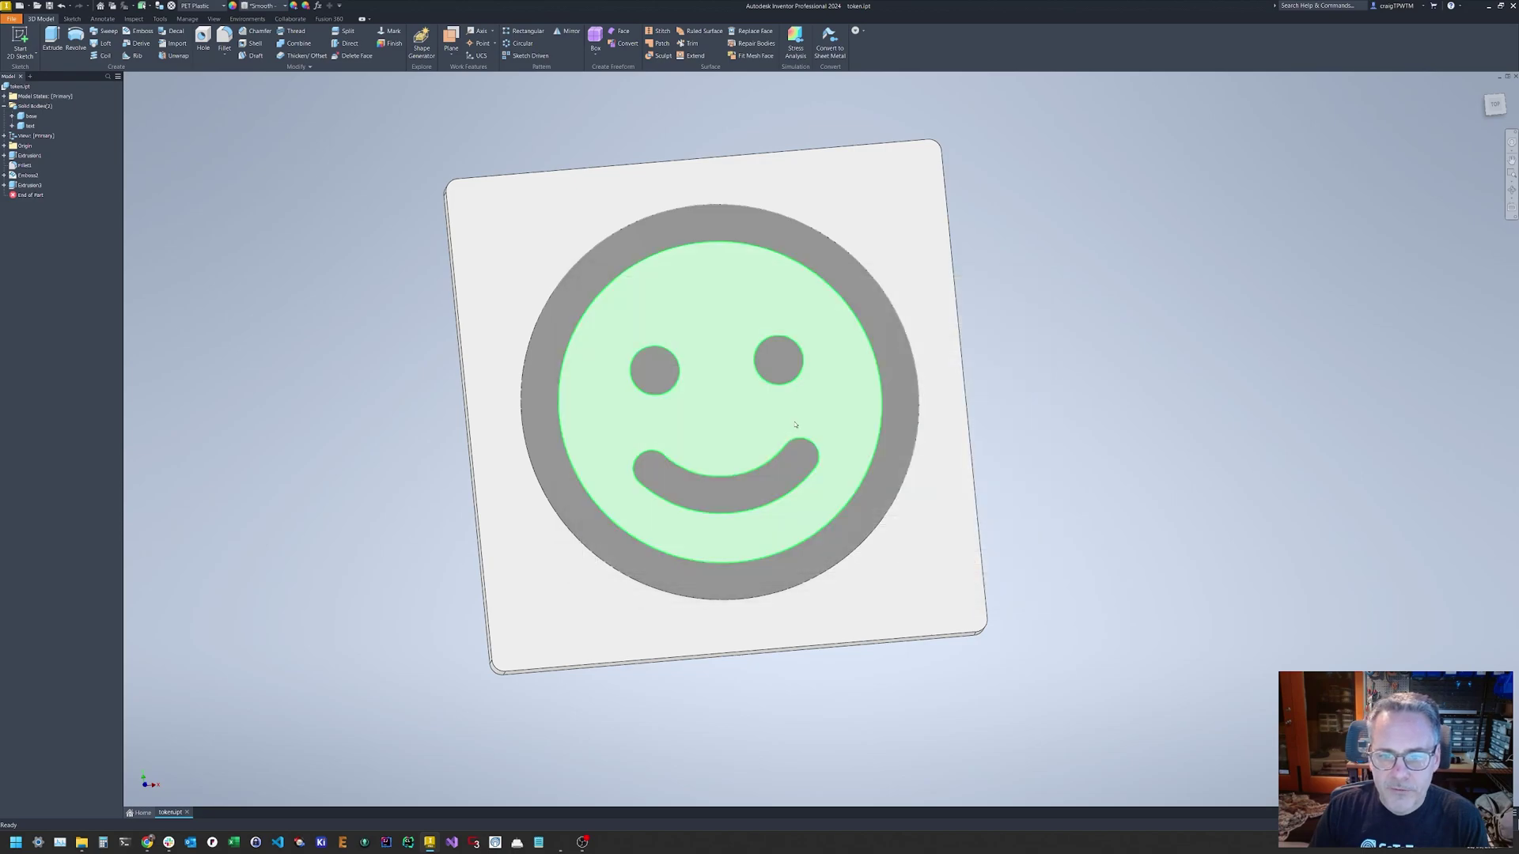
{"action": "mouse_move", "coordinate": [1146, 420]}
{"action": "middle_mouse_down", "text": "shift"}
{"action": "mouse_move", "coordinate": [1088, 366]}
{"action": "mouse_move", "coordinate": [1101, 398]}
{"action": "middle_mouse_up", "text": "shift"}
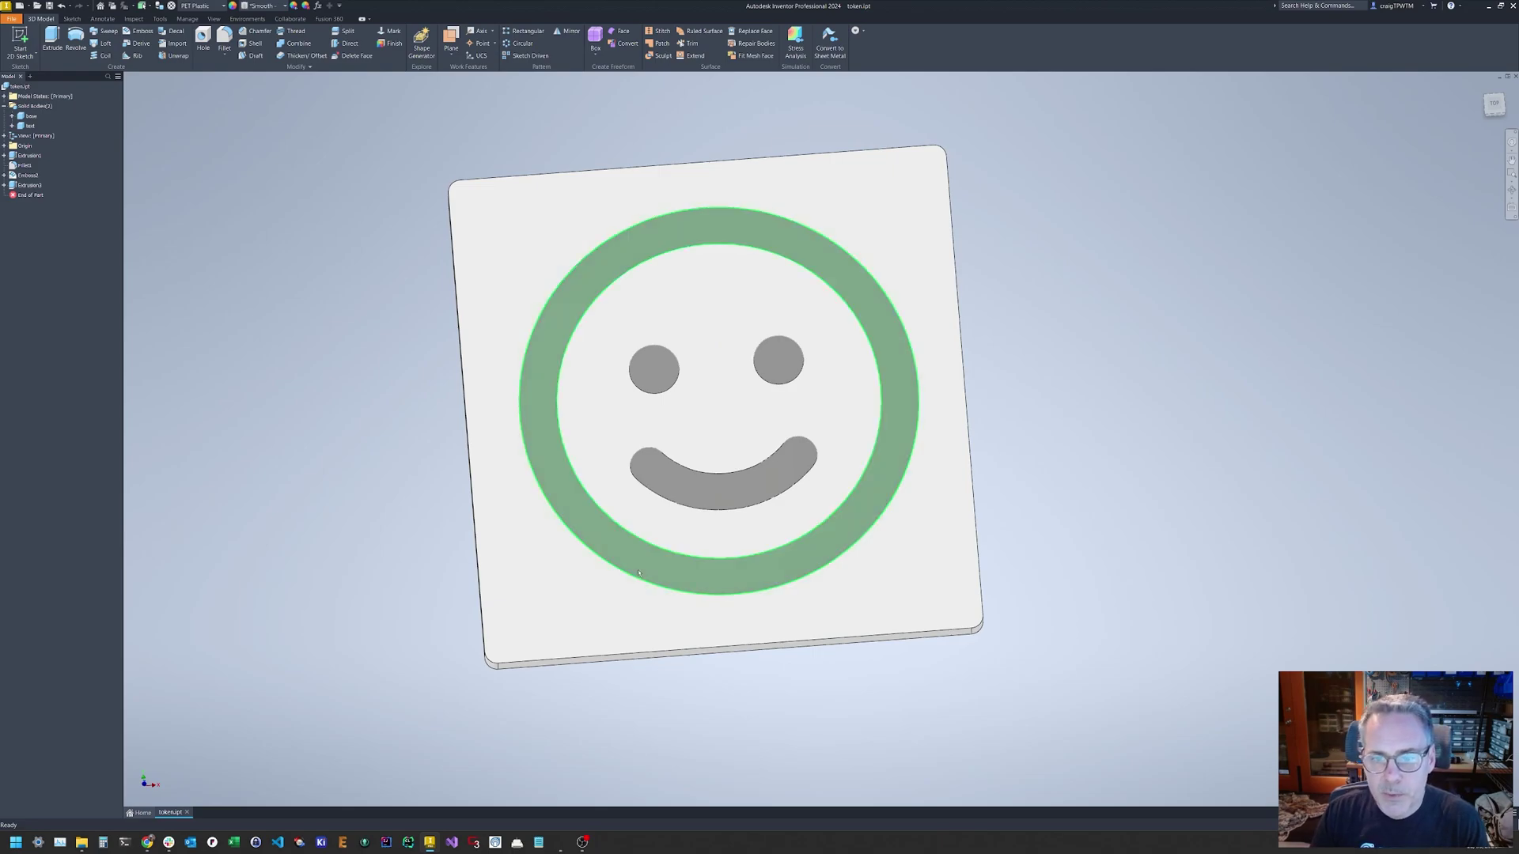
{"action": "mouse_move", "coordinate": [650, 586]}
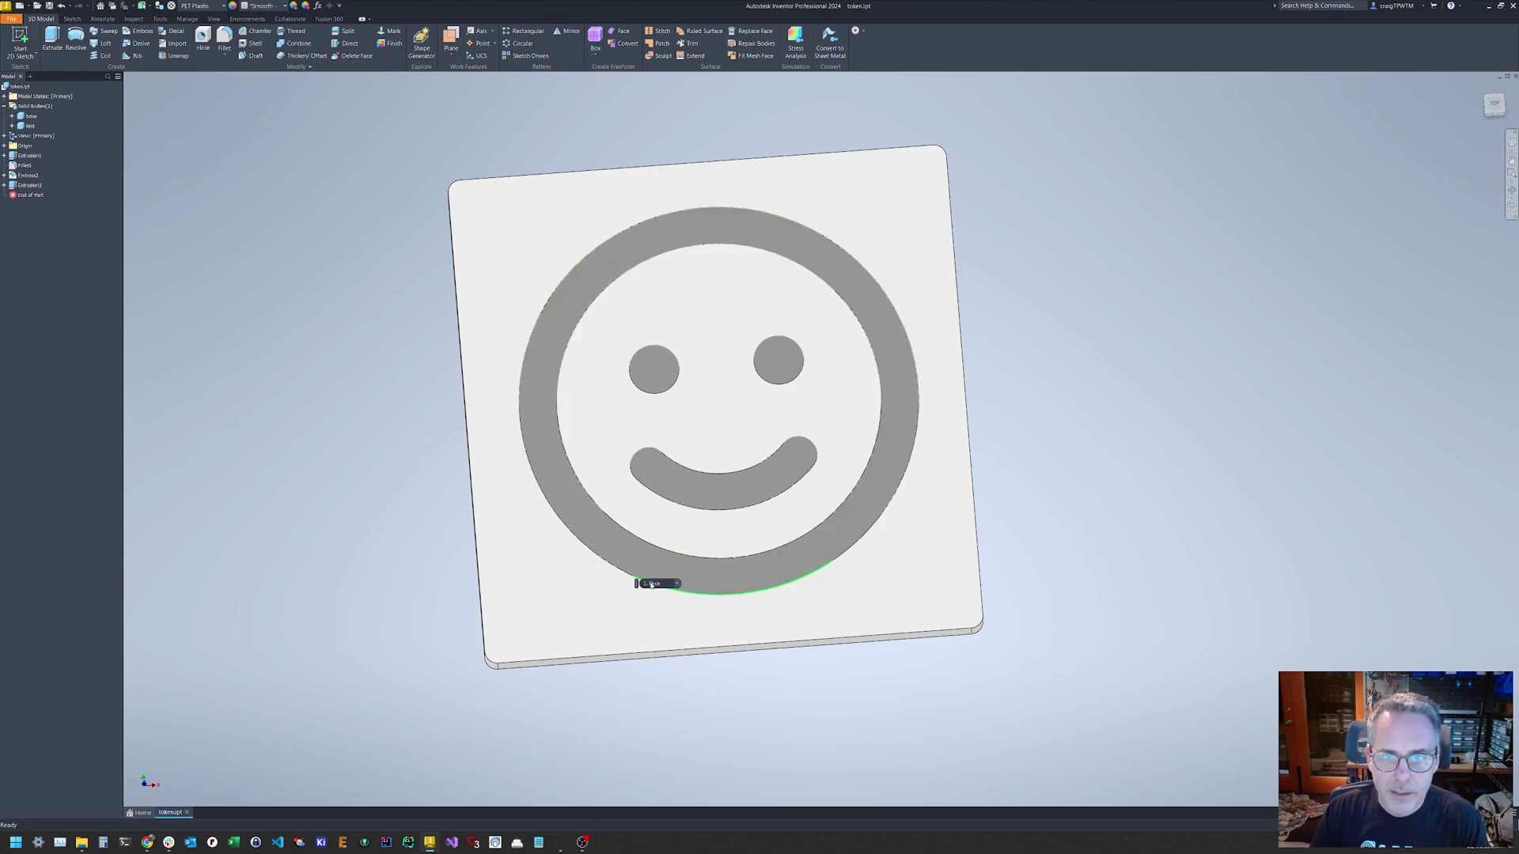
Switch to OrcaSlicer's empty Bambu Textured PEI plate, then bring up the video folder holding token.stp
{"action": "left_click", "coordinate": [559, 845]}
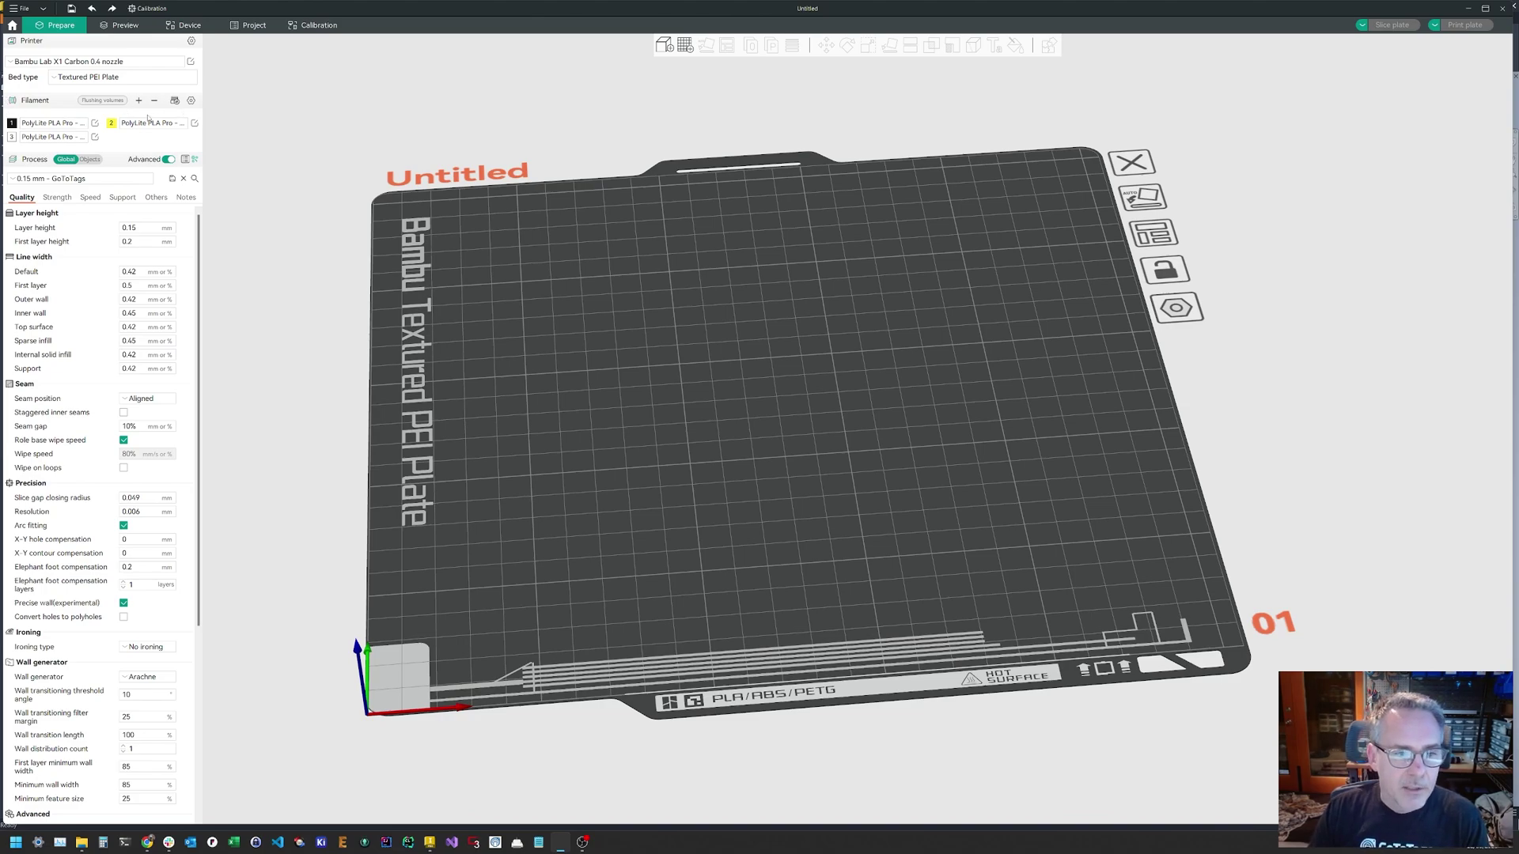
{"action": "left_click", "coordinate": [22, 184]}
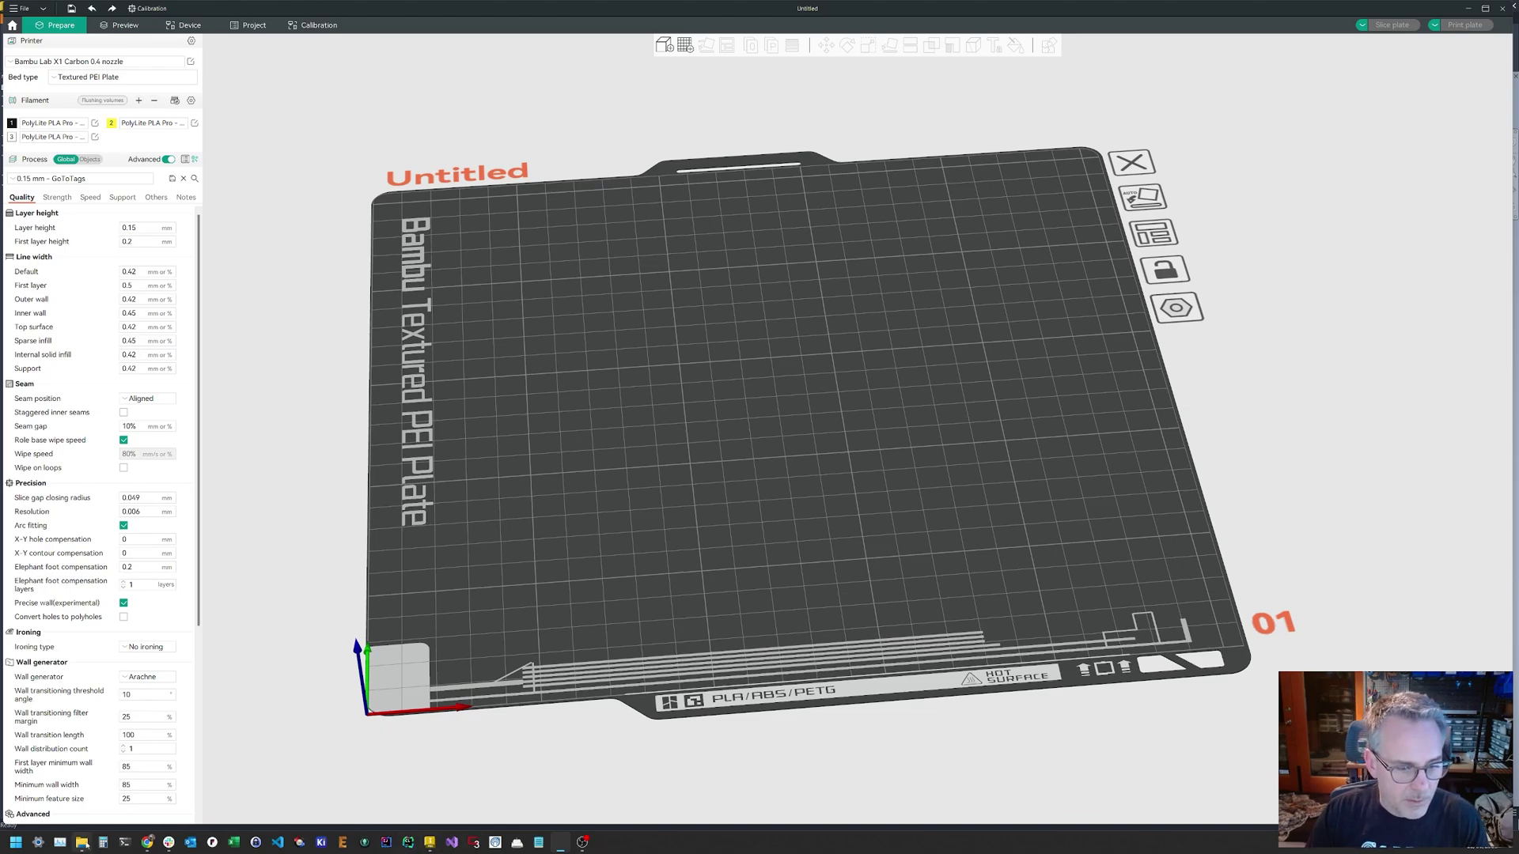
Move the video folder window aside and drag token.stp onto the Textured PEI build plate
{"action": "mouse_move", "coordinate": [82, 841]}
{"action": "left_click", "coordinate": [137, 800]}
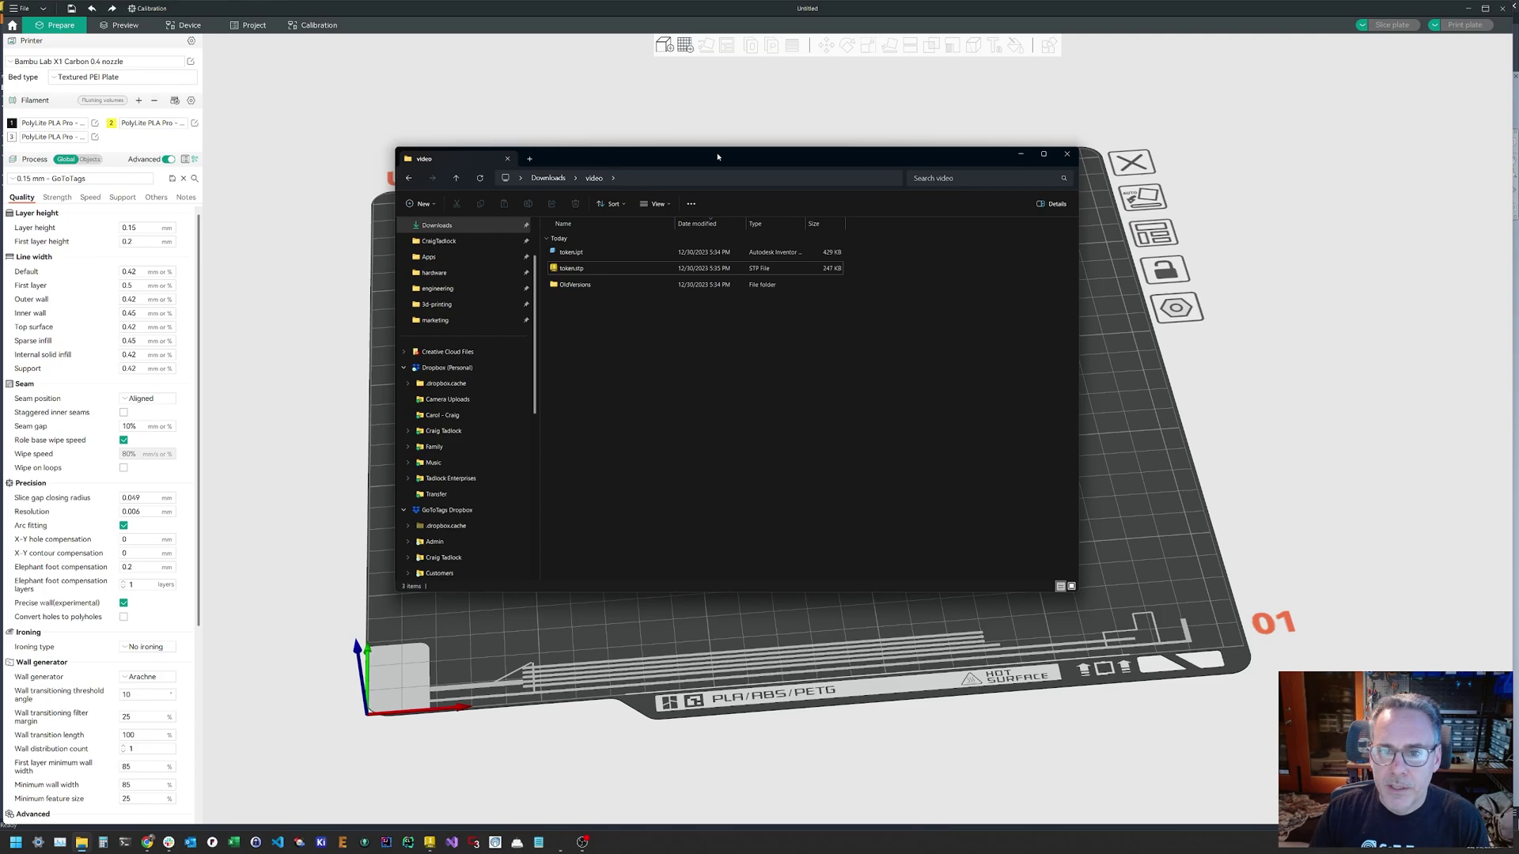
{"action": "left_click_drag", "start_coordinate": [719, 158], "coordinate": [1128, 296]}
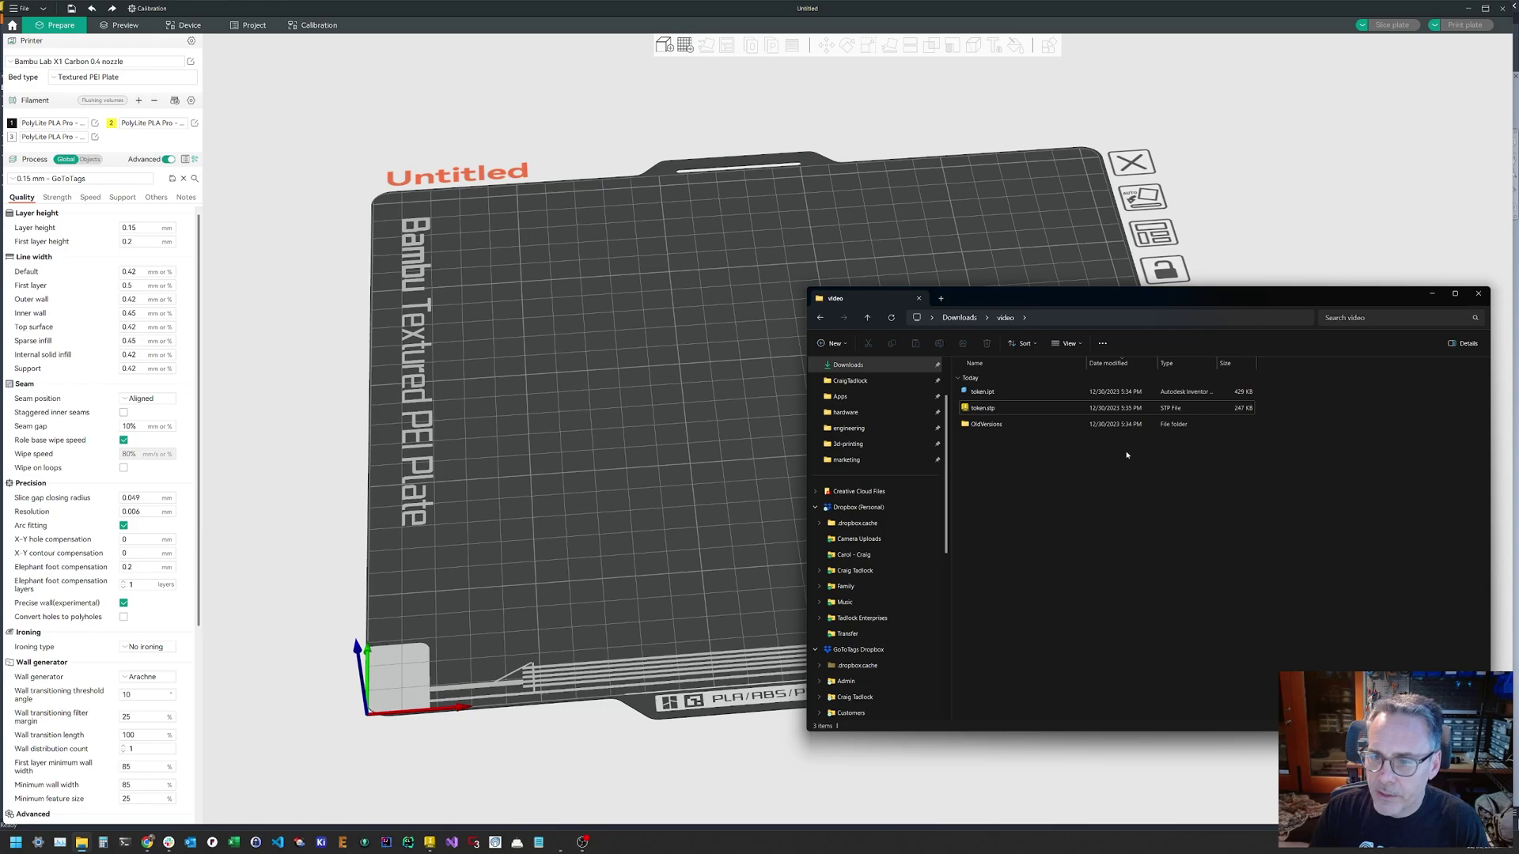
{"action": "left_click", "coordinate": [1000, 409]}
{"action": "left_click_drag", "start_coordinate": [1018, 413], "coordinate": [685, 345]}
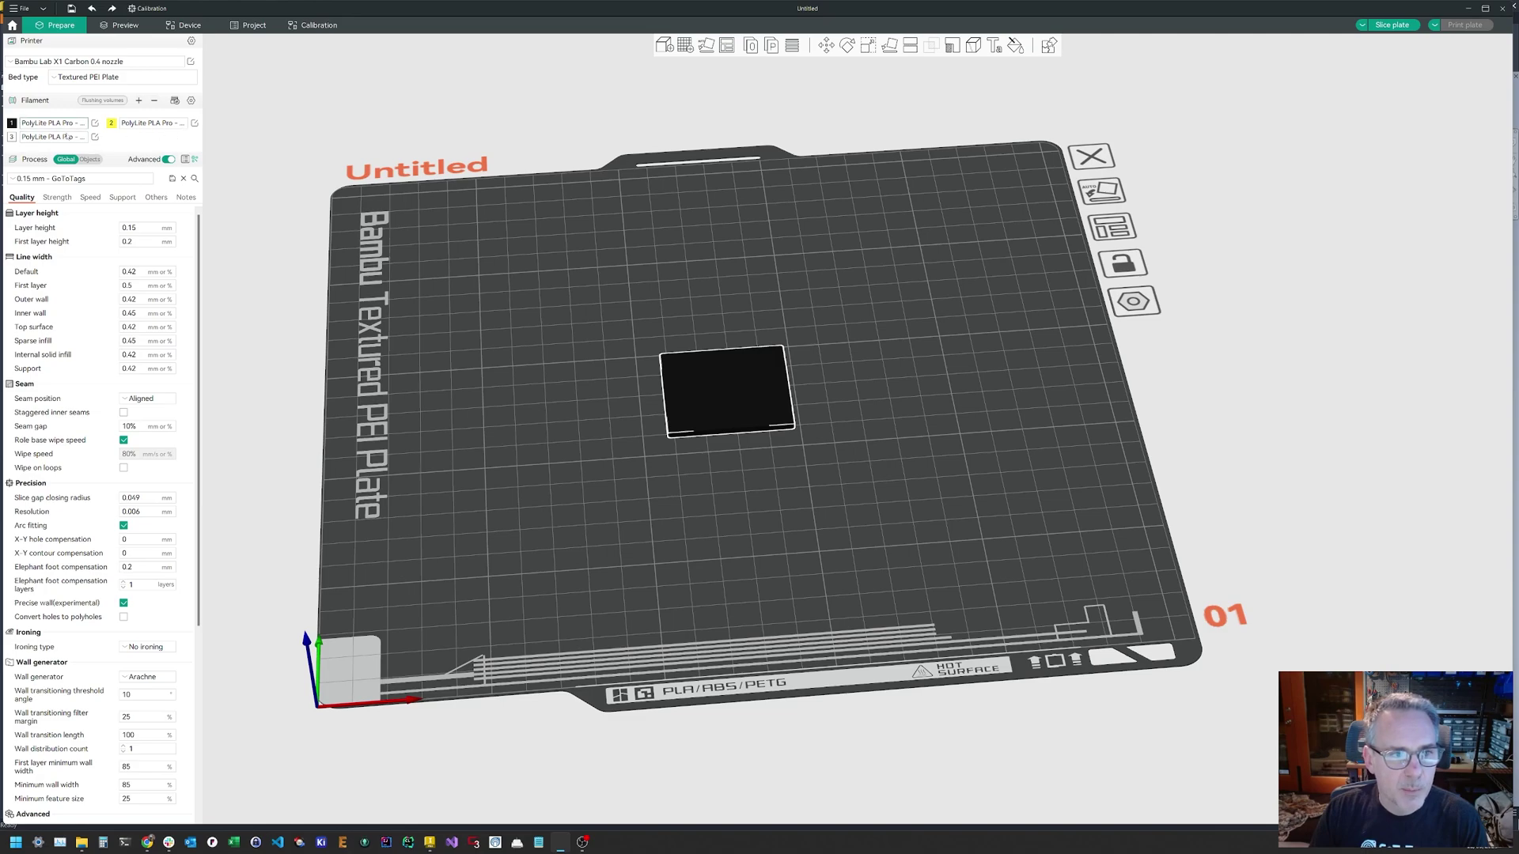
Centre the view on the token and lay it flat on a face
{"action": "left_click", "coordinate": [709, 375]}
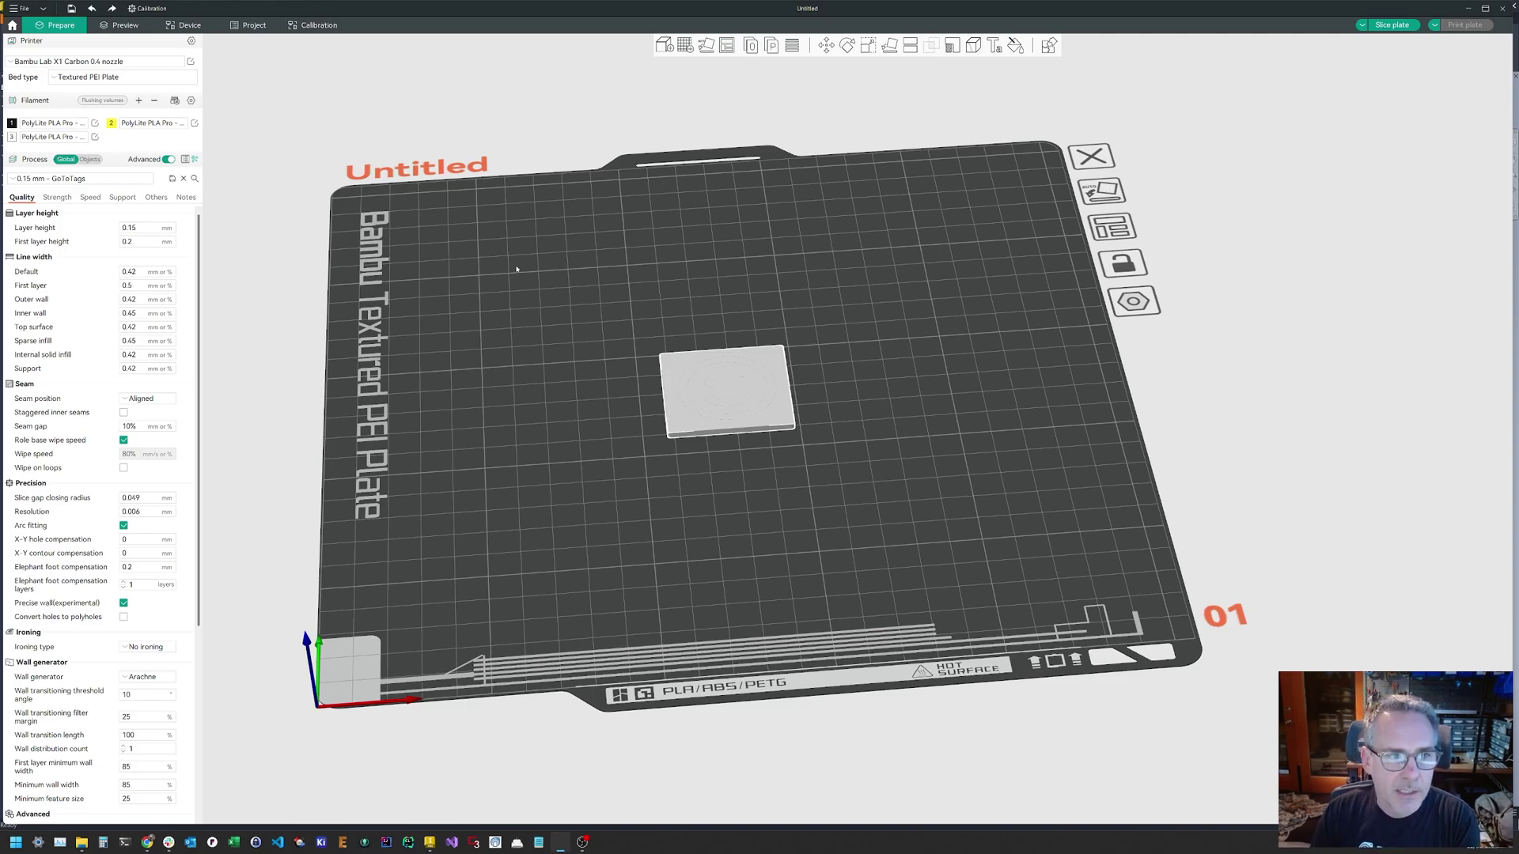
{"action": "scroll", "coordinate": [813, 338], "scroll_direction": "up", "scroll_amount": 8}
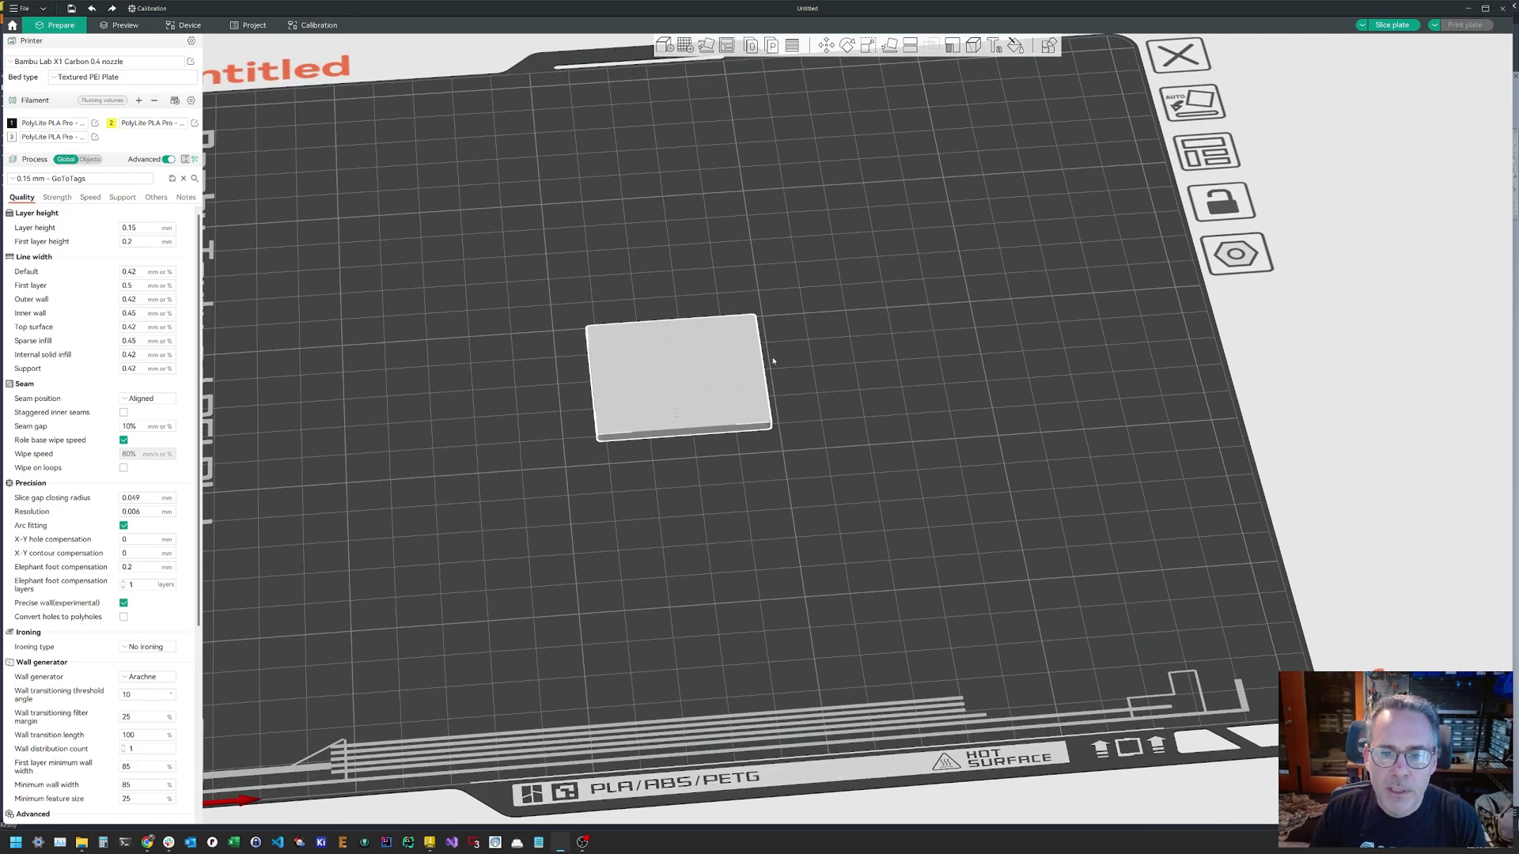
{"action": "middle_click_drag", "start_coordinate": [581, 272], "coordinate": [649, 297]}
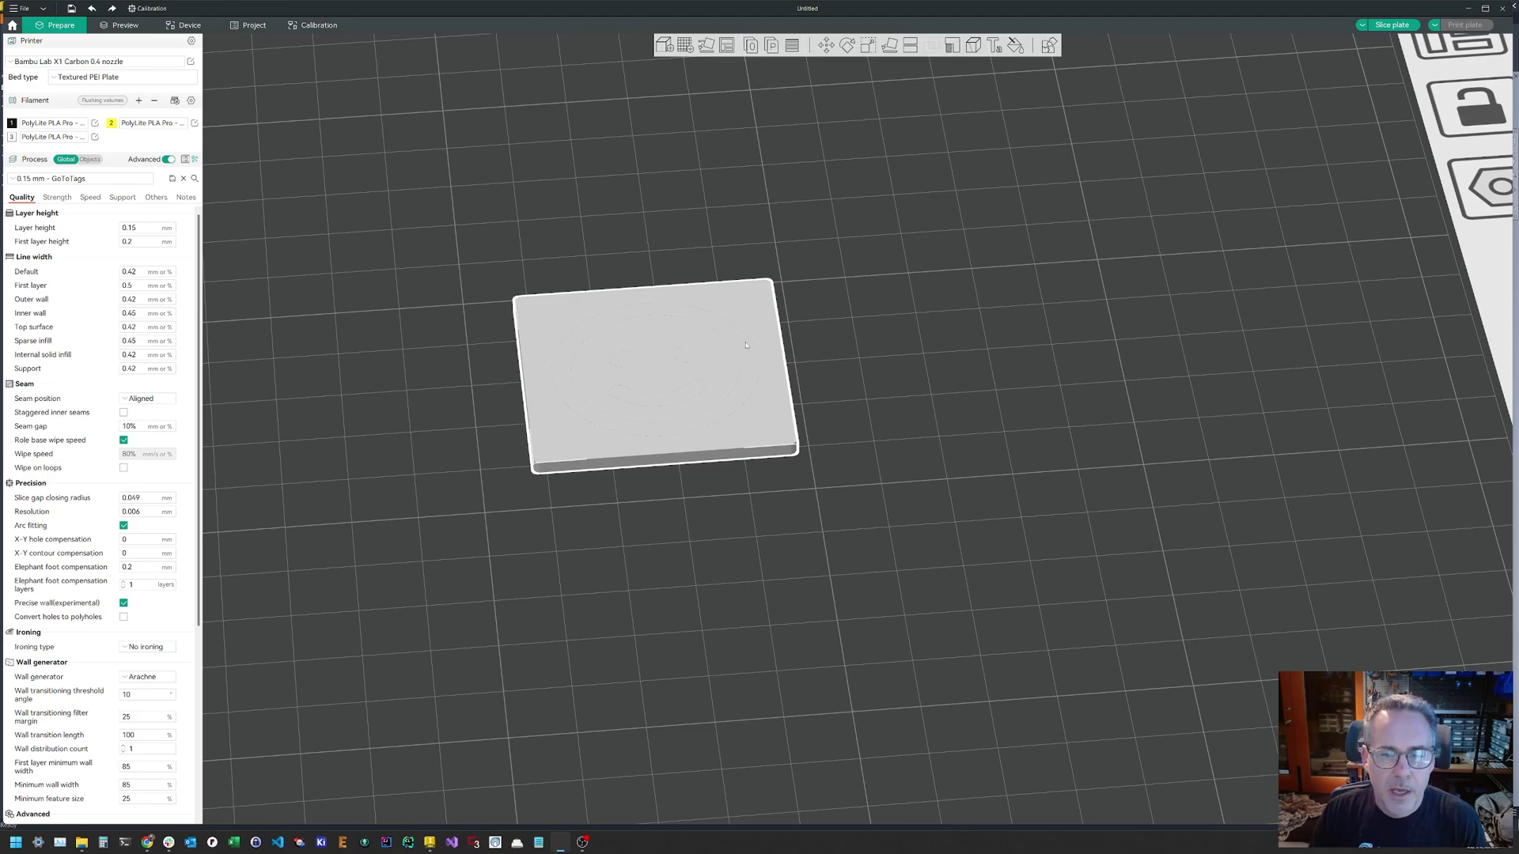
{"action": "left_click", "coordinate": [889, 46]}
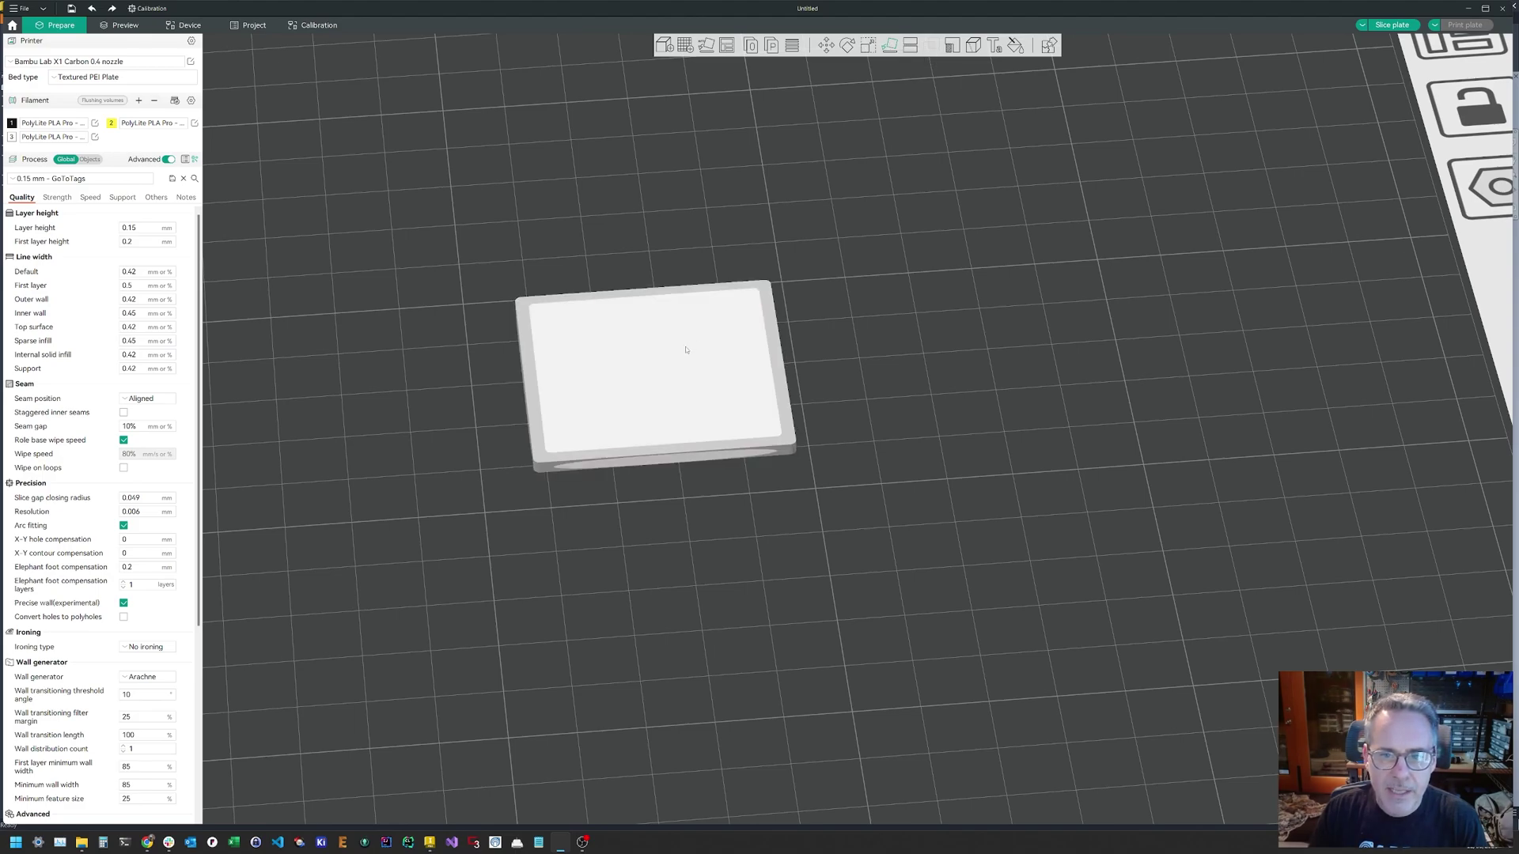
{"action": "left_click", "coordinate": [923, 319]}
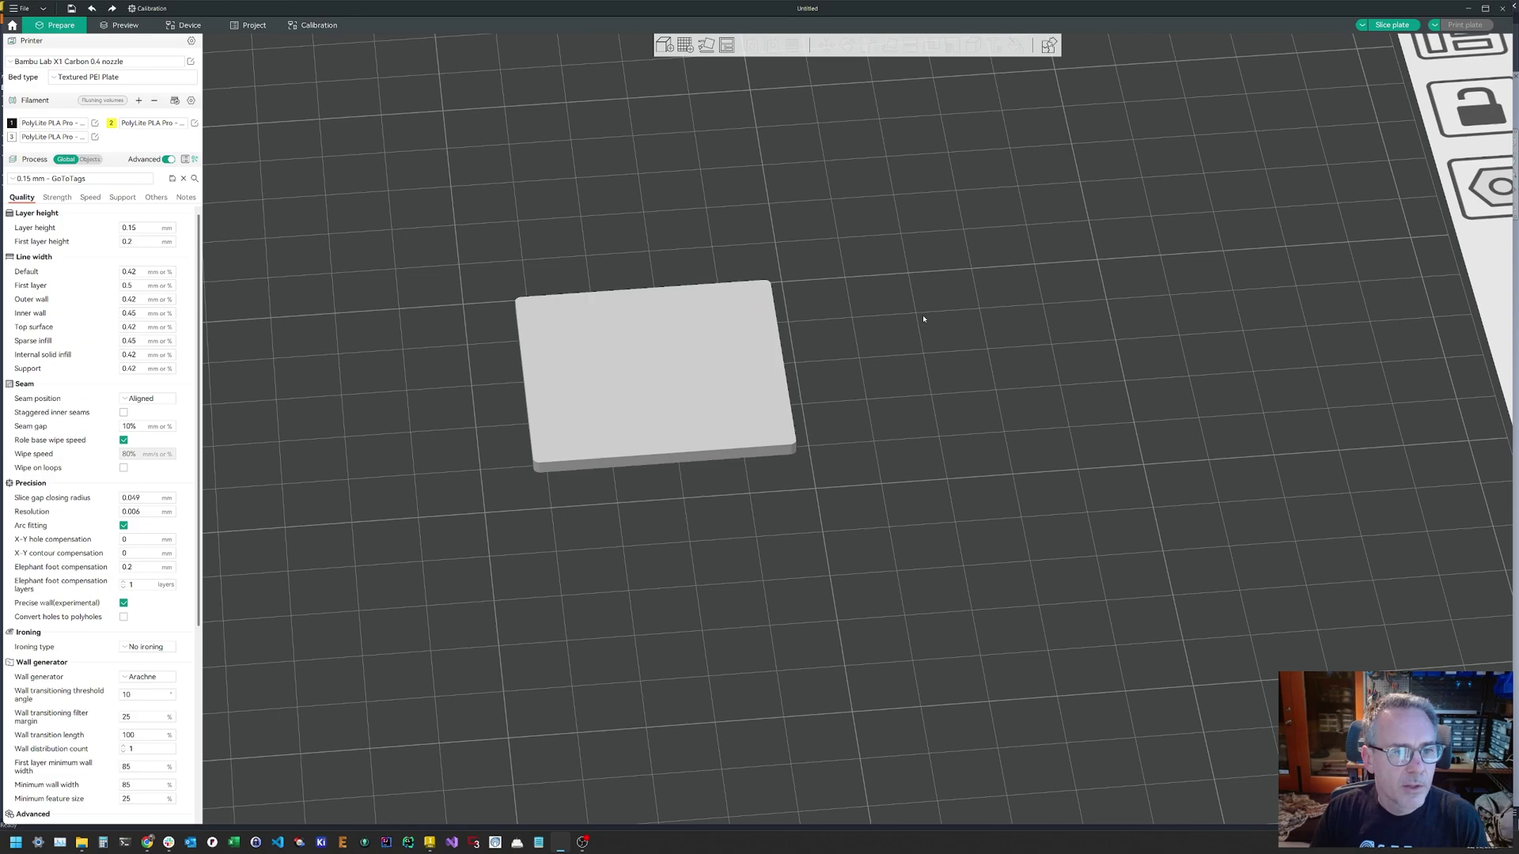
Switch Process from Global to Objects and select token.stp under Plate 1
{"action": "left_click", "coordinate": [87, 159]}
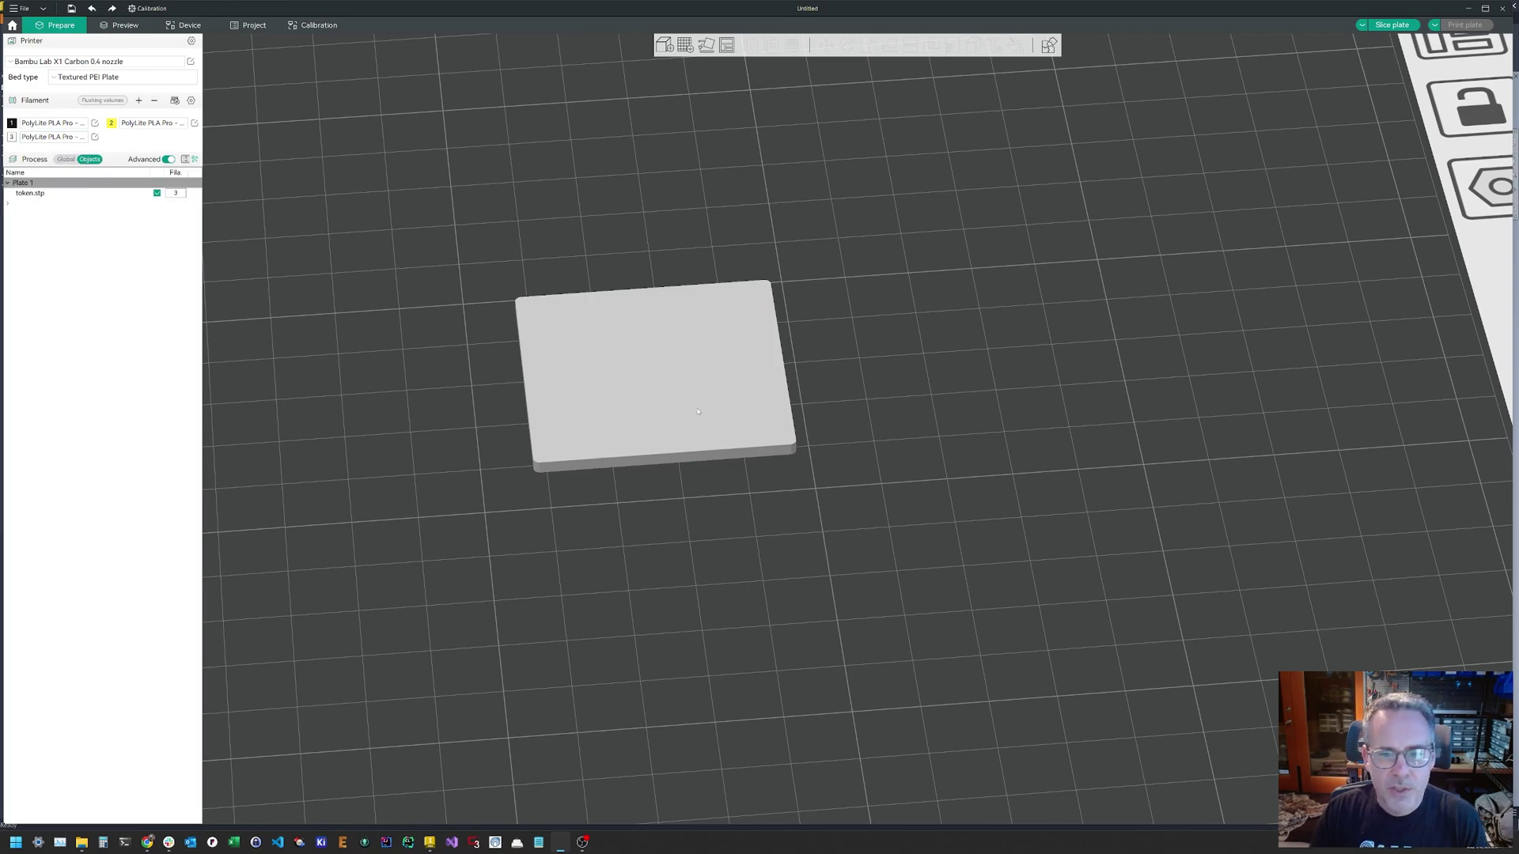
{"action": "scroll", "coordinate": [962, 388], "scroll_direction": "down", "scroll_amount": 5}
{"action": "scroll", "coordinate": [956, 383], "scroll_direction": "up", "scroll_amount": 5}
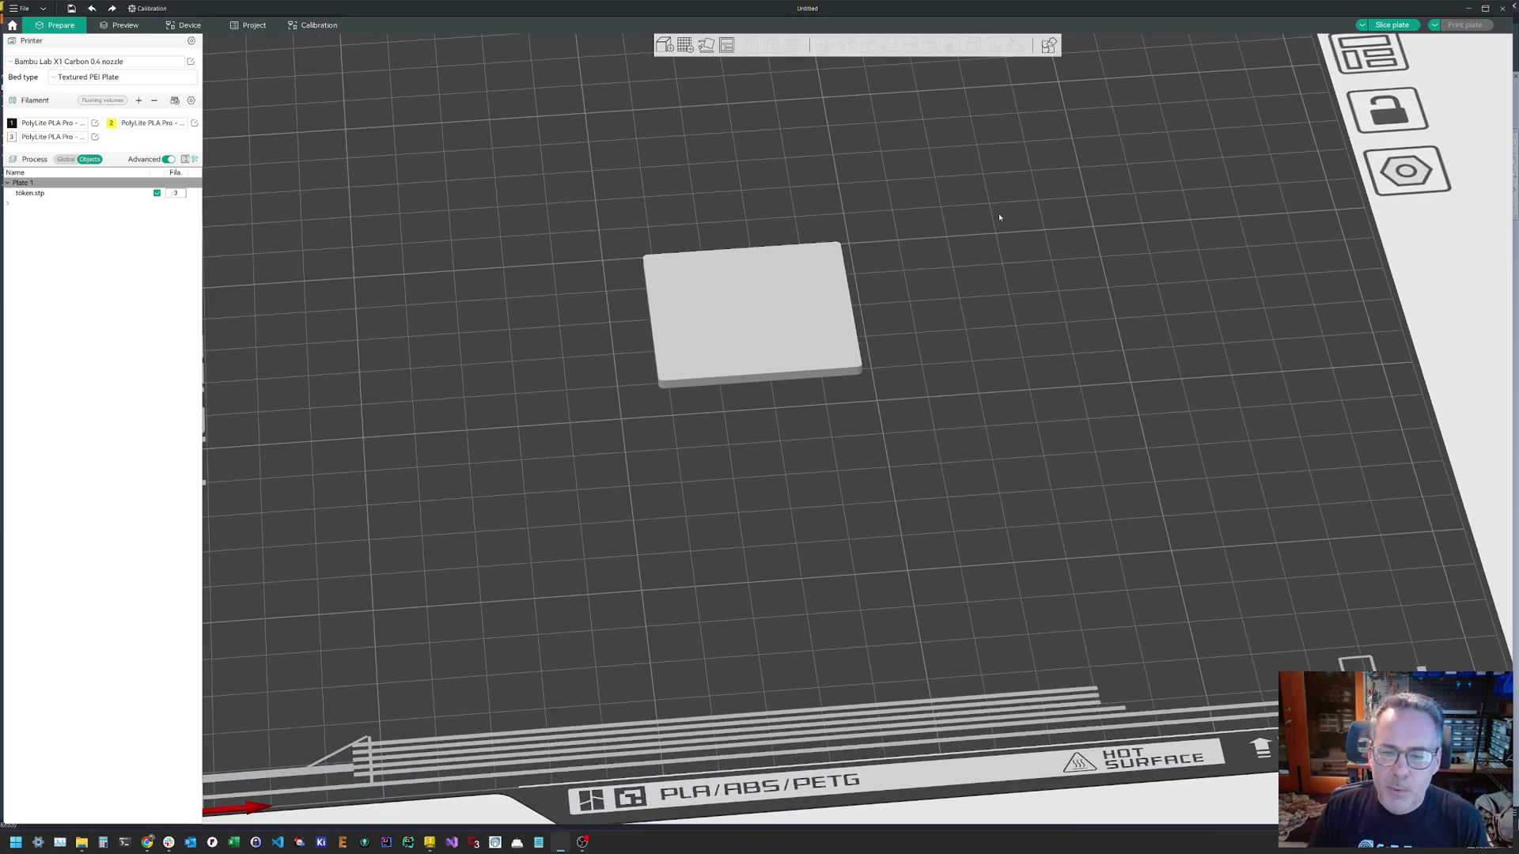
{"action": "left_click", "coordinate": [765, 301]}
Split the token model into its separate parts from the right-click menu
{"action": "right_click", "coordinate": [765, 301]}
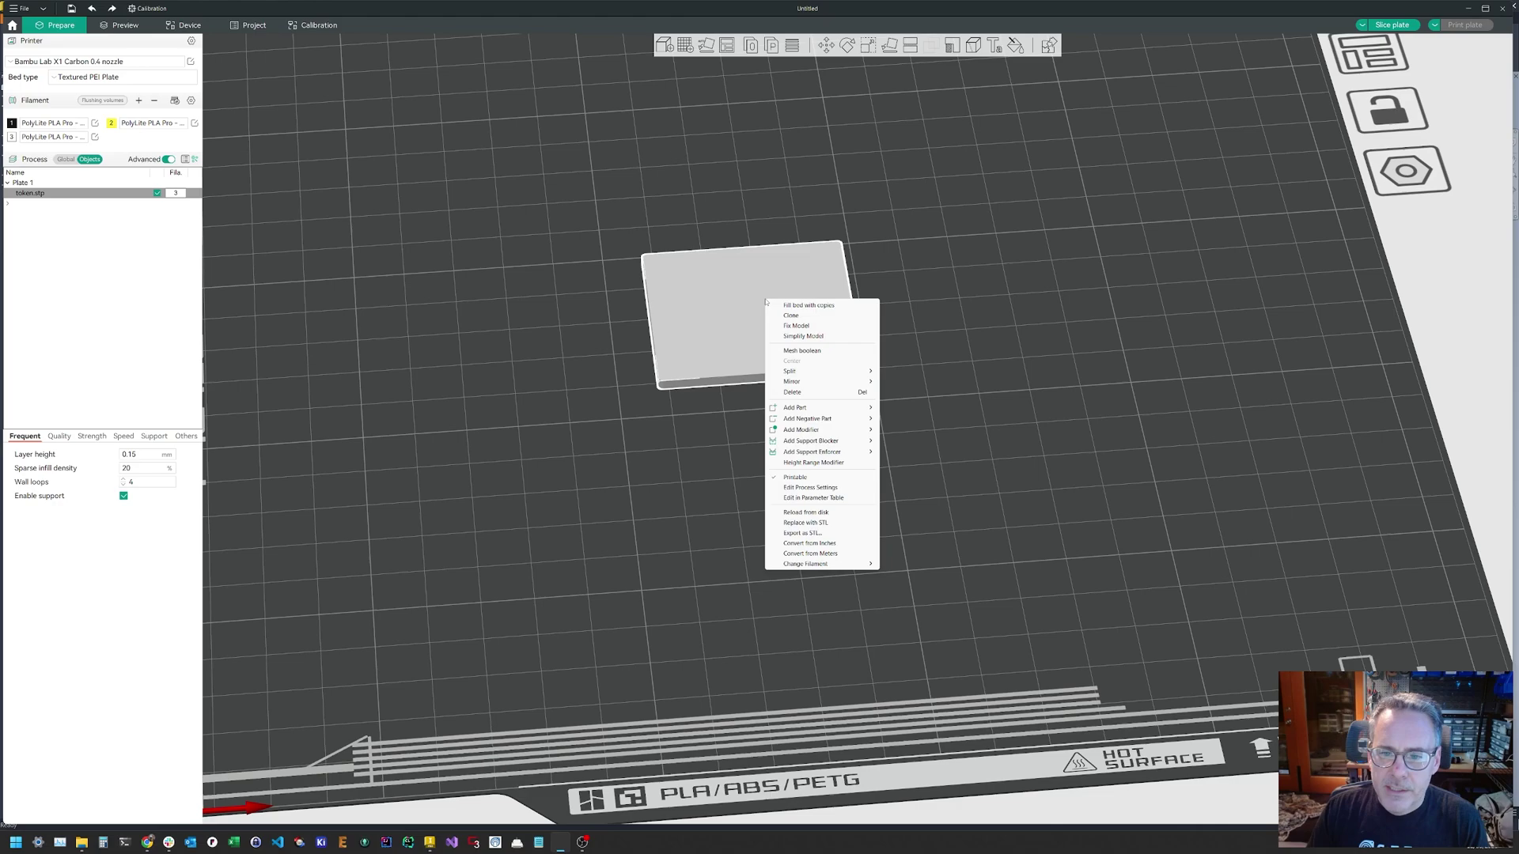
{"action": "mouse_move", "coordinate": [874, 372]}
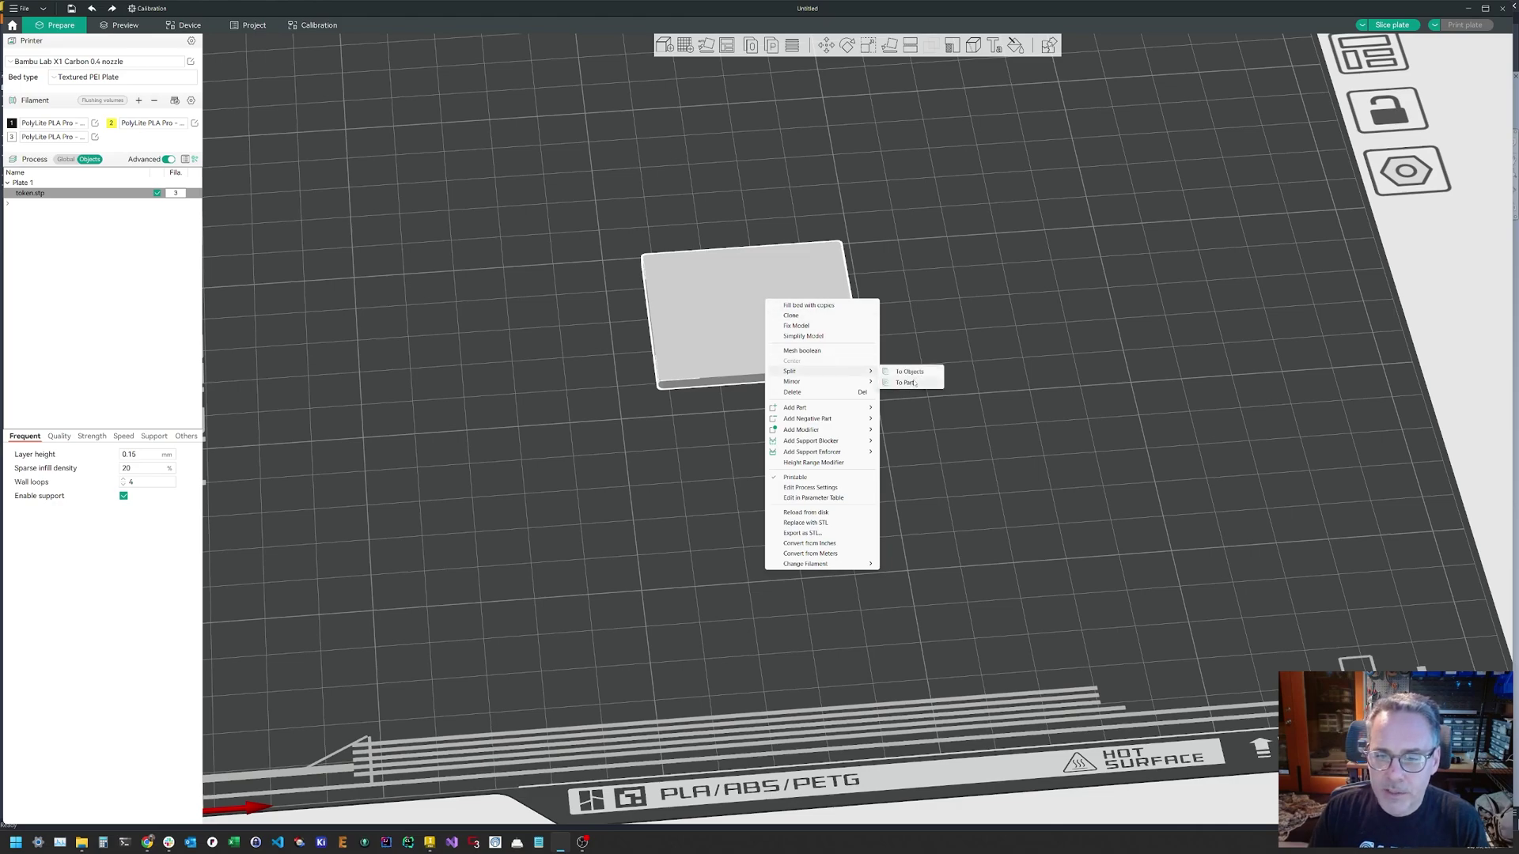
{"action": "left_click", "coordinate": [905, 382]}
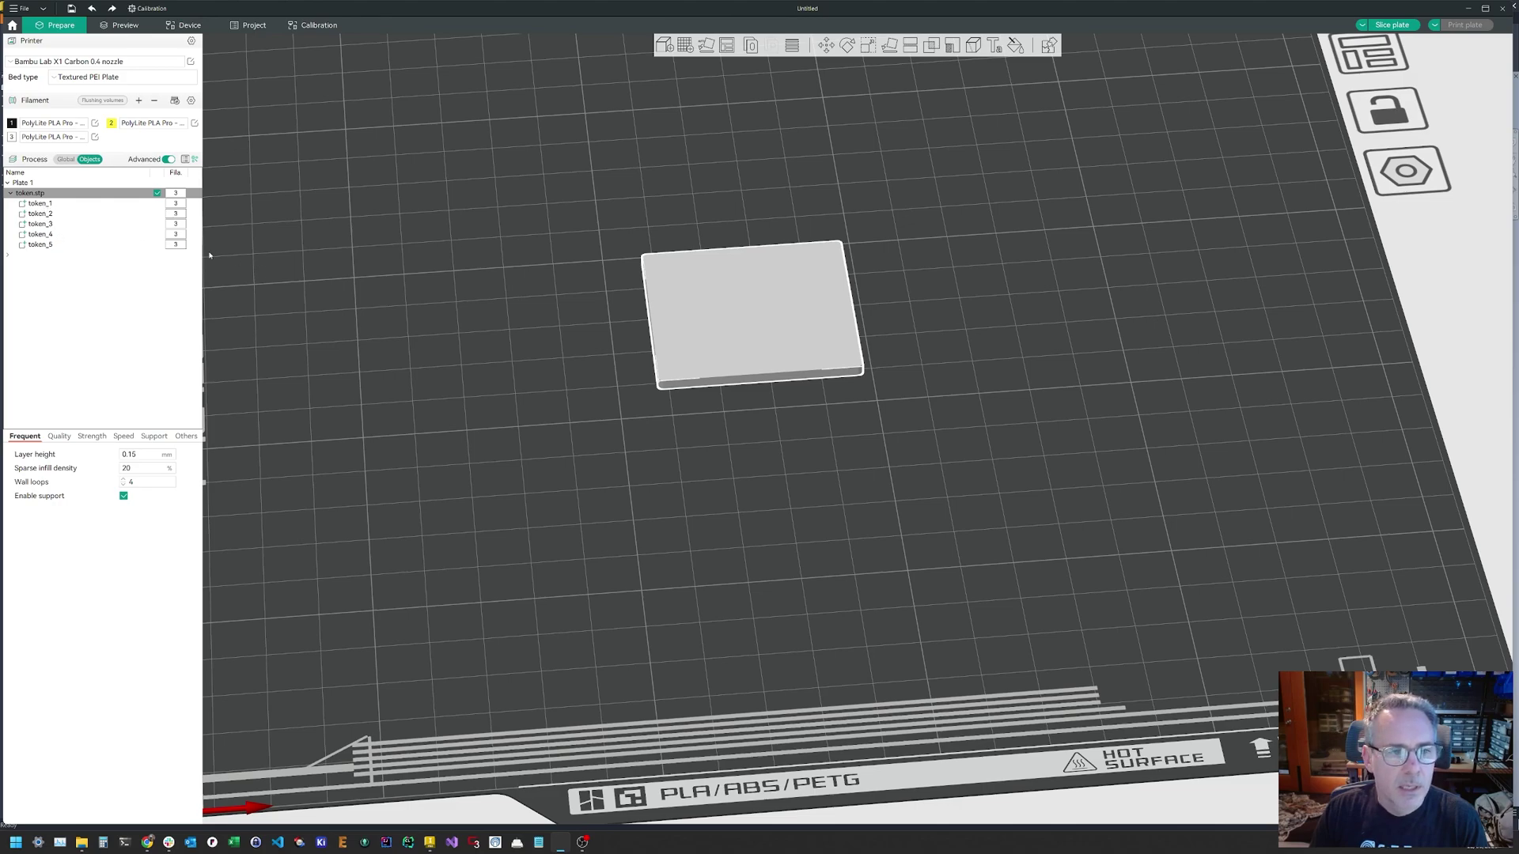
Drag the token up and to the left to a new spot on the bed
{"action": "left_click", "coordinate": [1063, 345]}
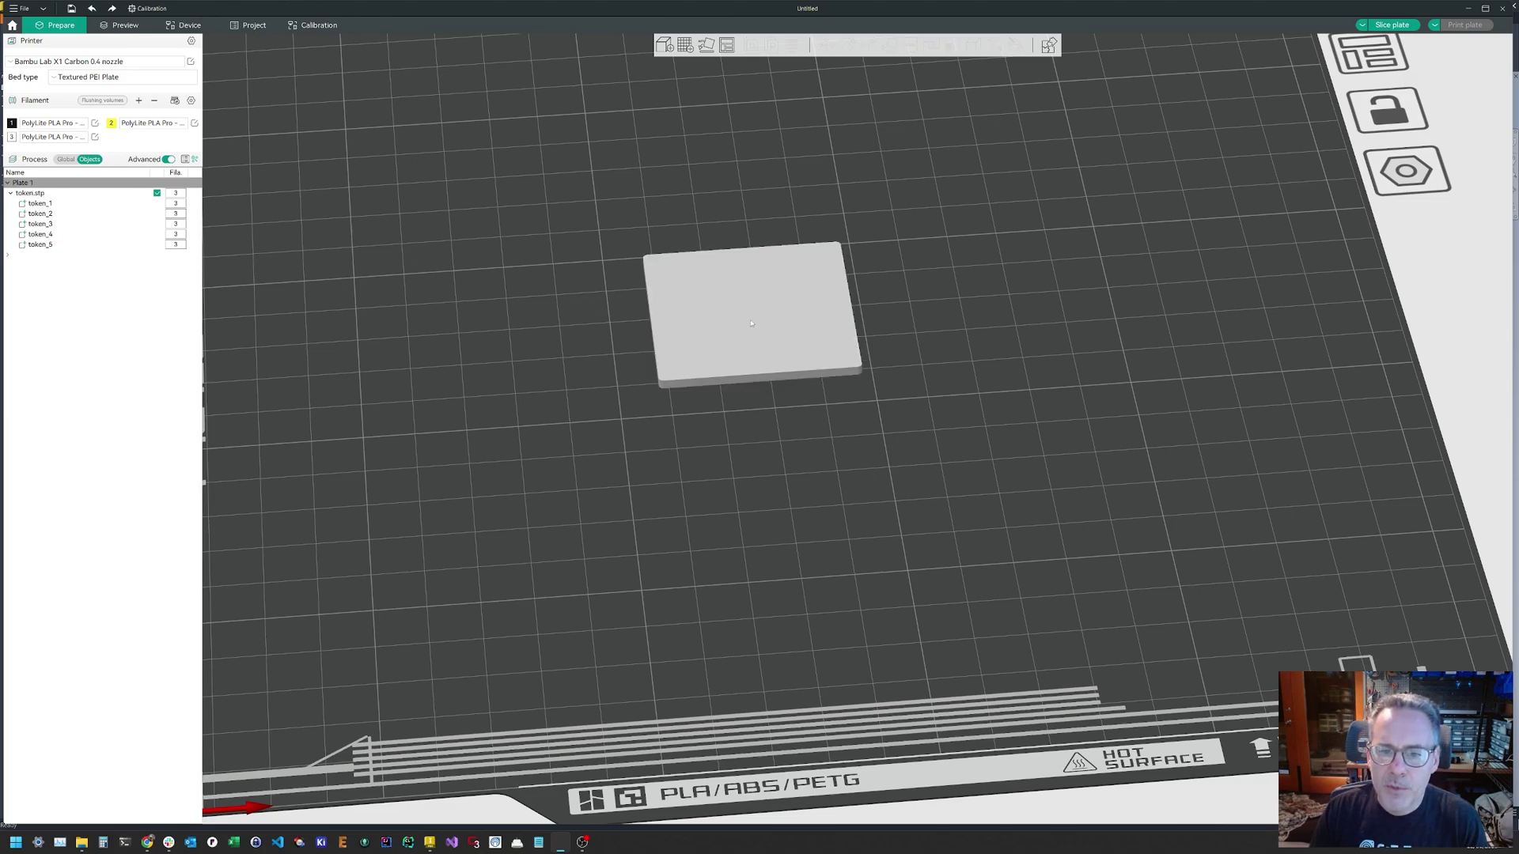
{"action": "left_click_drag", "start_coordinate": [758, 375], "coordinate": [863, 425]}
{"action": "left_click_drag", "start_coordinate": [770, 381], "coordinate": [762, 285]}
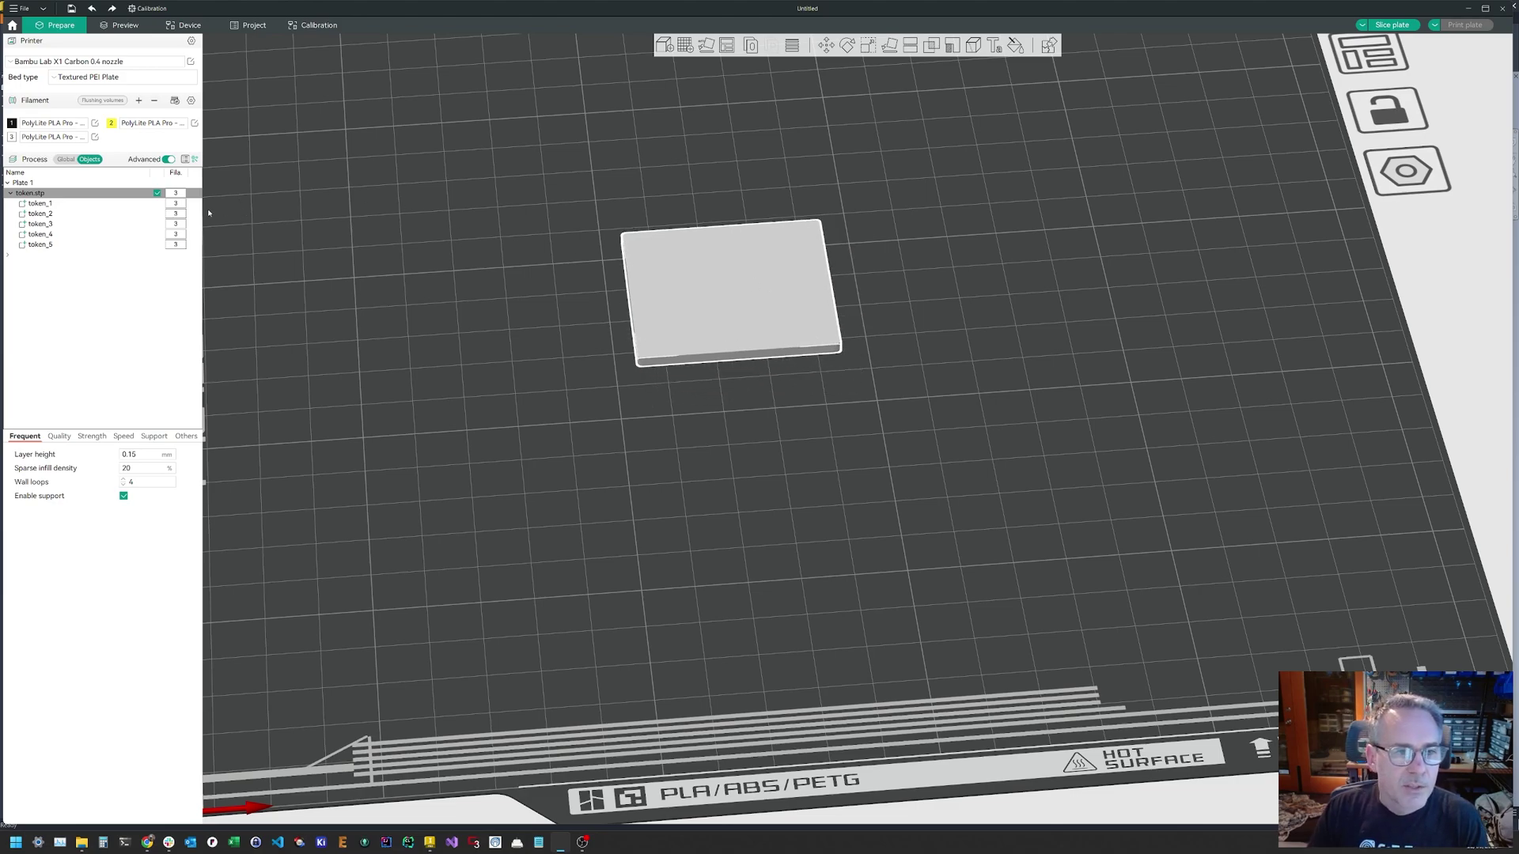
Orbit to view the token from underneath and see the smiley face parts
{"action": "key", "text": "1"}
{"action": "key", "text": "2"}
{"action": "left_click_drag", "start_coordinate": [411, 434], "coordinate": [412, 423]}
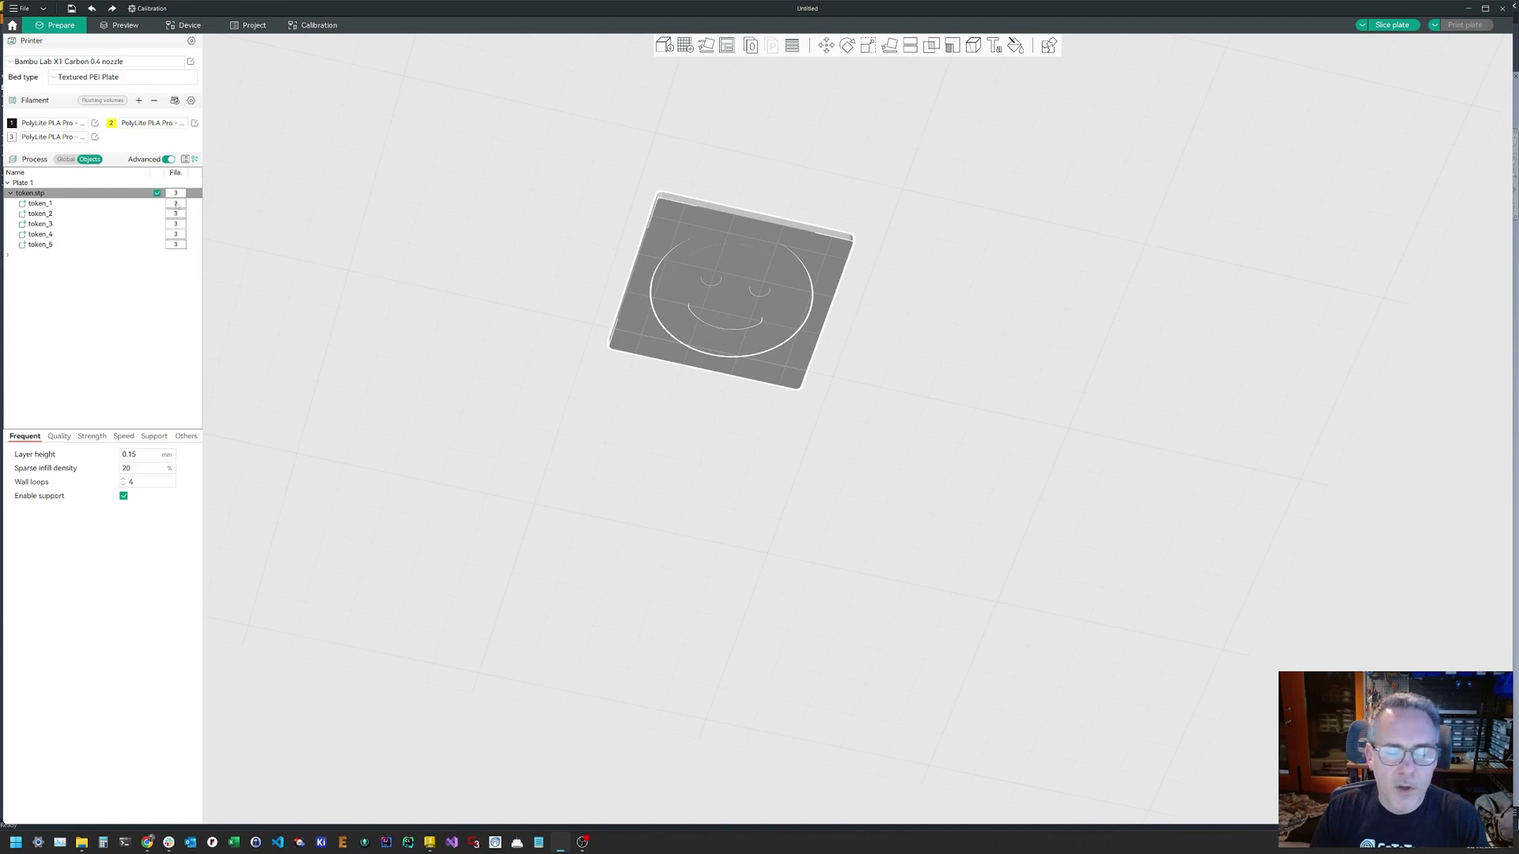
{"action": "left_click", "coordinate": [176, 206]}
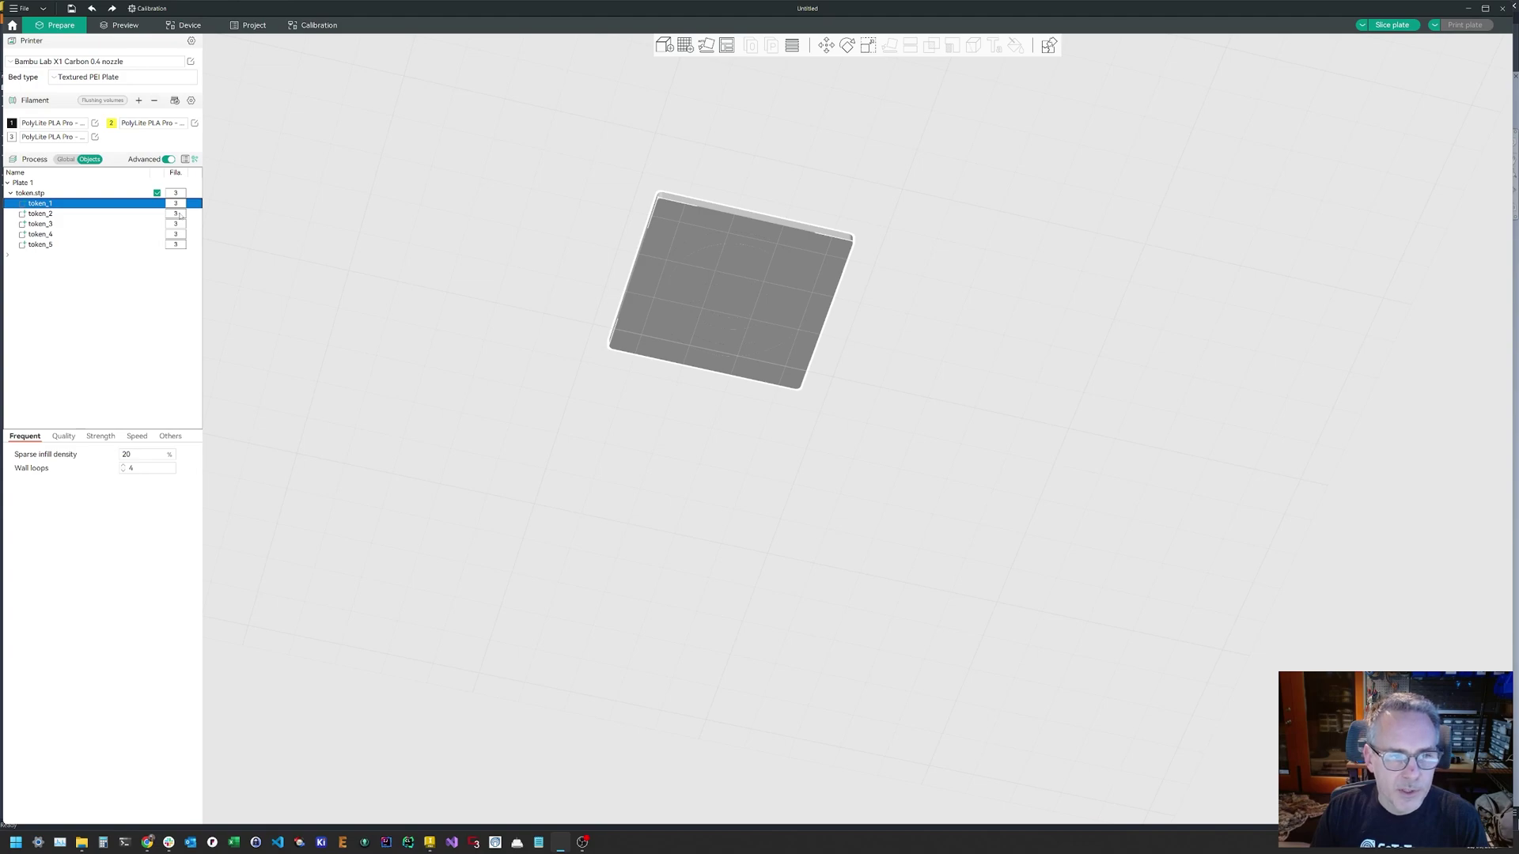
Set filament 1 on token_2, token_3, token_4 and token_5, then return to a tilted plate view
{"action": "left_click", "coordinate": [180, 215]}
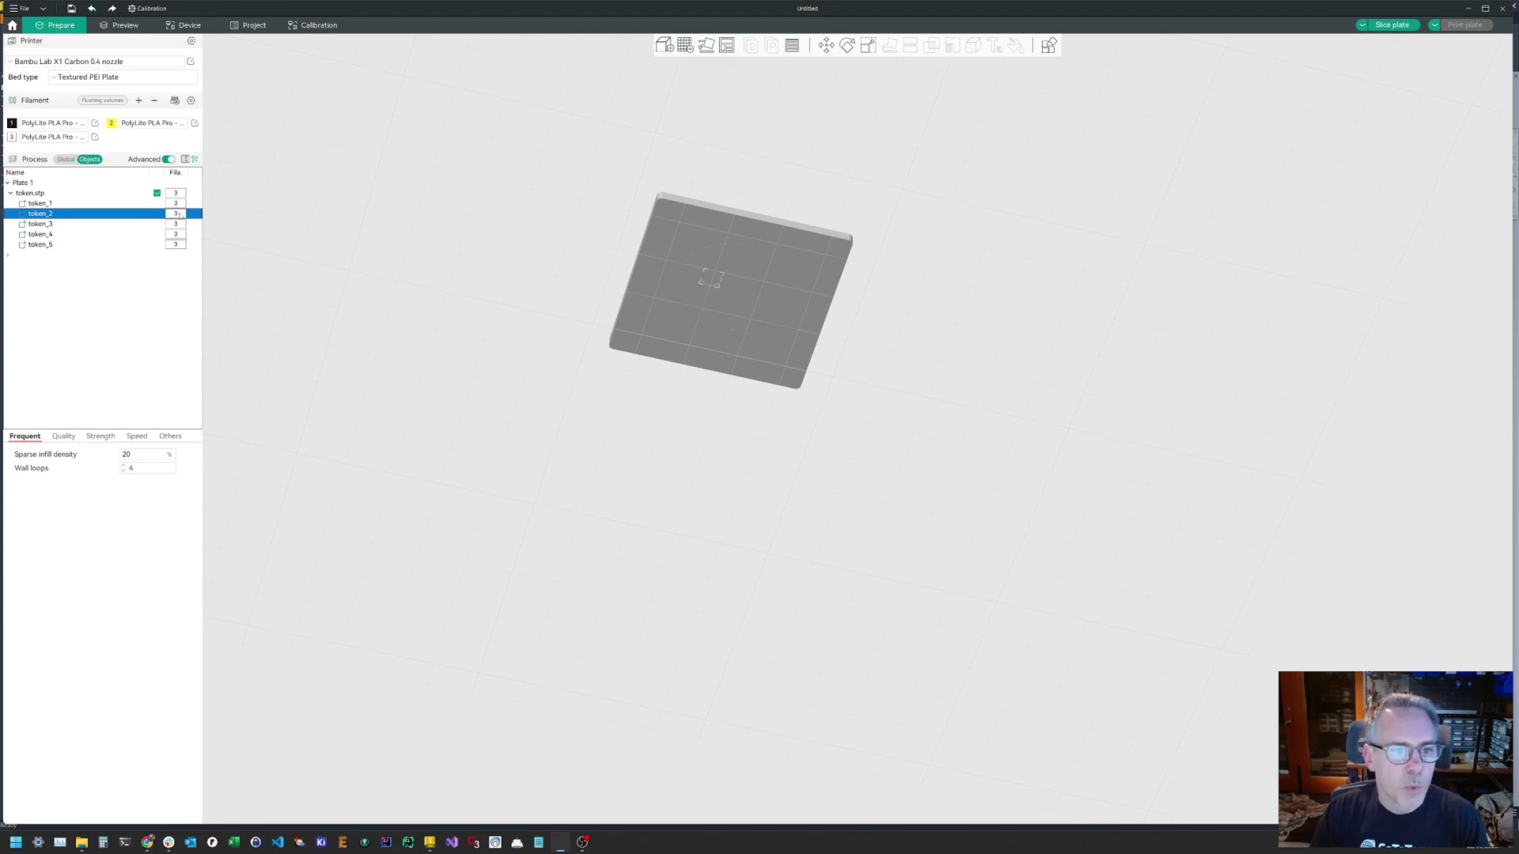
{"action": "key", "text": "1"}
{"action": "left_click", "coordinate": [180, 226]}
{"action": "key", "text": "1"}
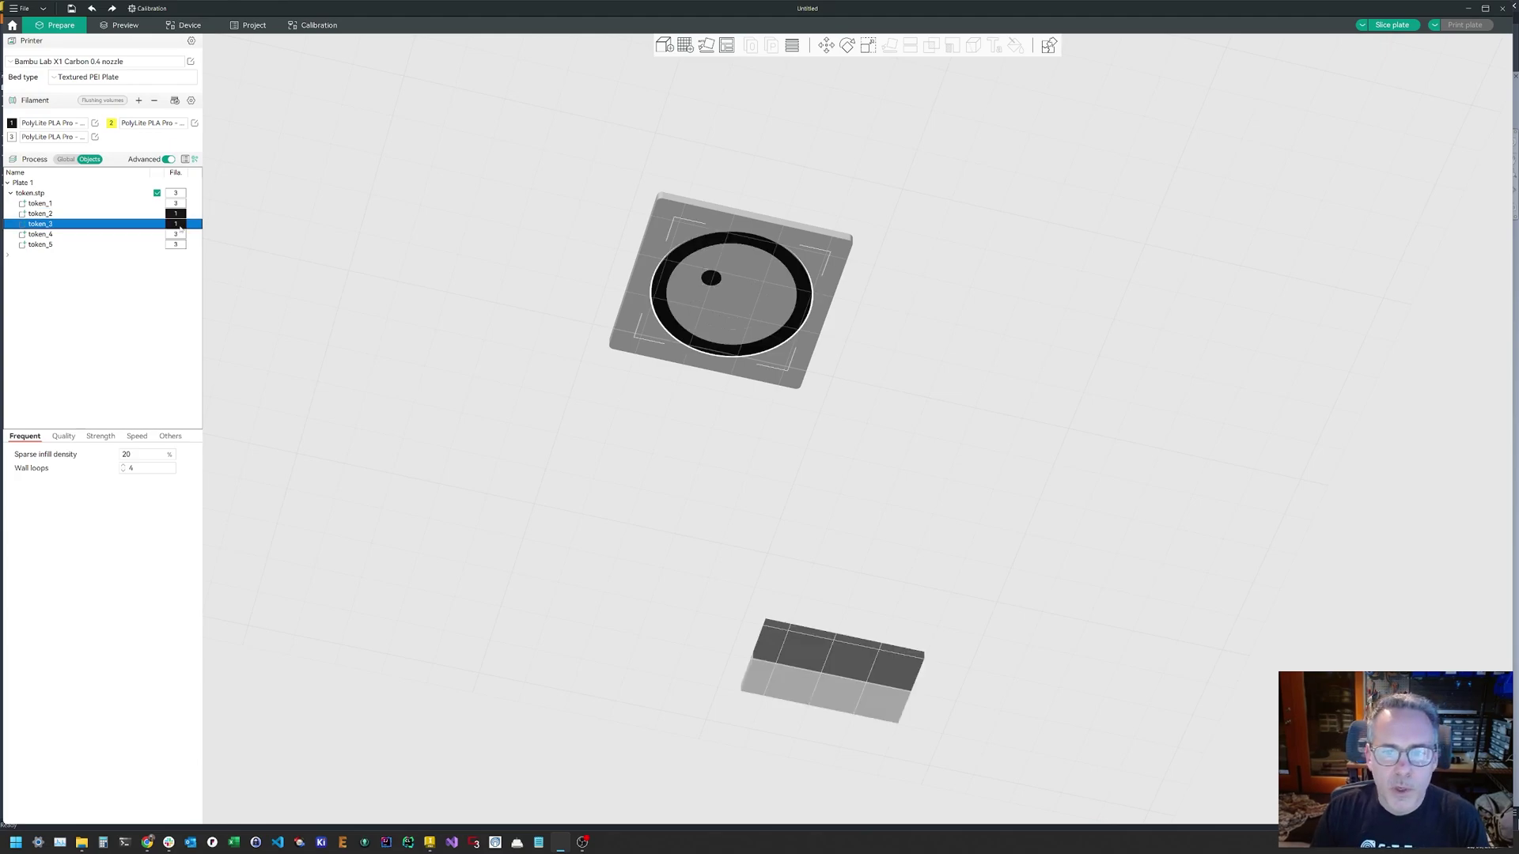
{"action": "left_click", "coordinate": [178, 235]}
{"action": "key", "text": "1"}
{"action": "left_click", "coordinate": [181, 245]}
{"action": "key", "text": "1"}
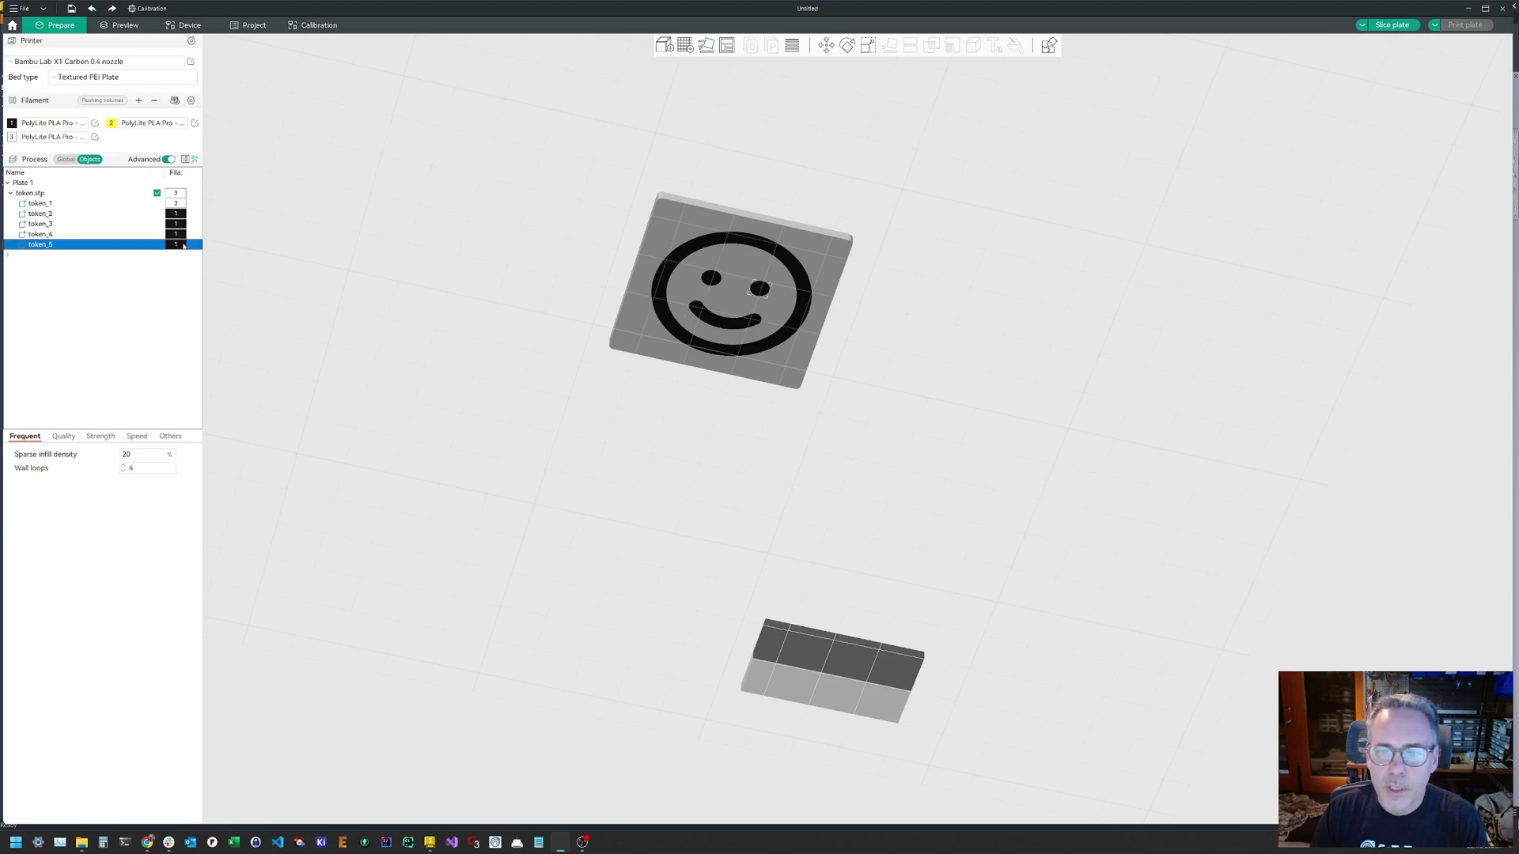
{"action": "left_click", "coordinate": [500, 236]}
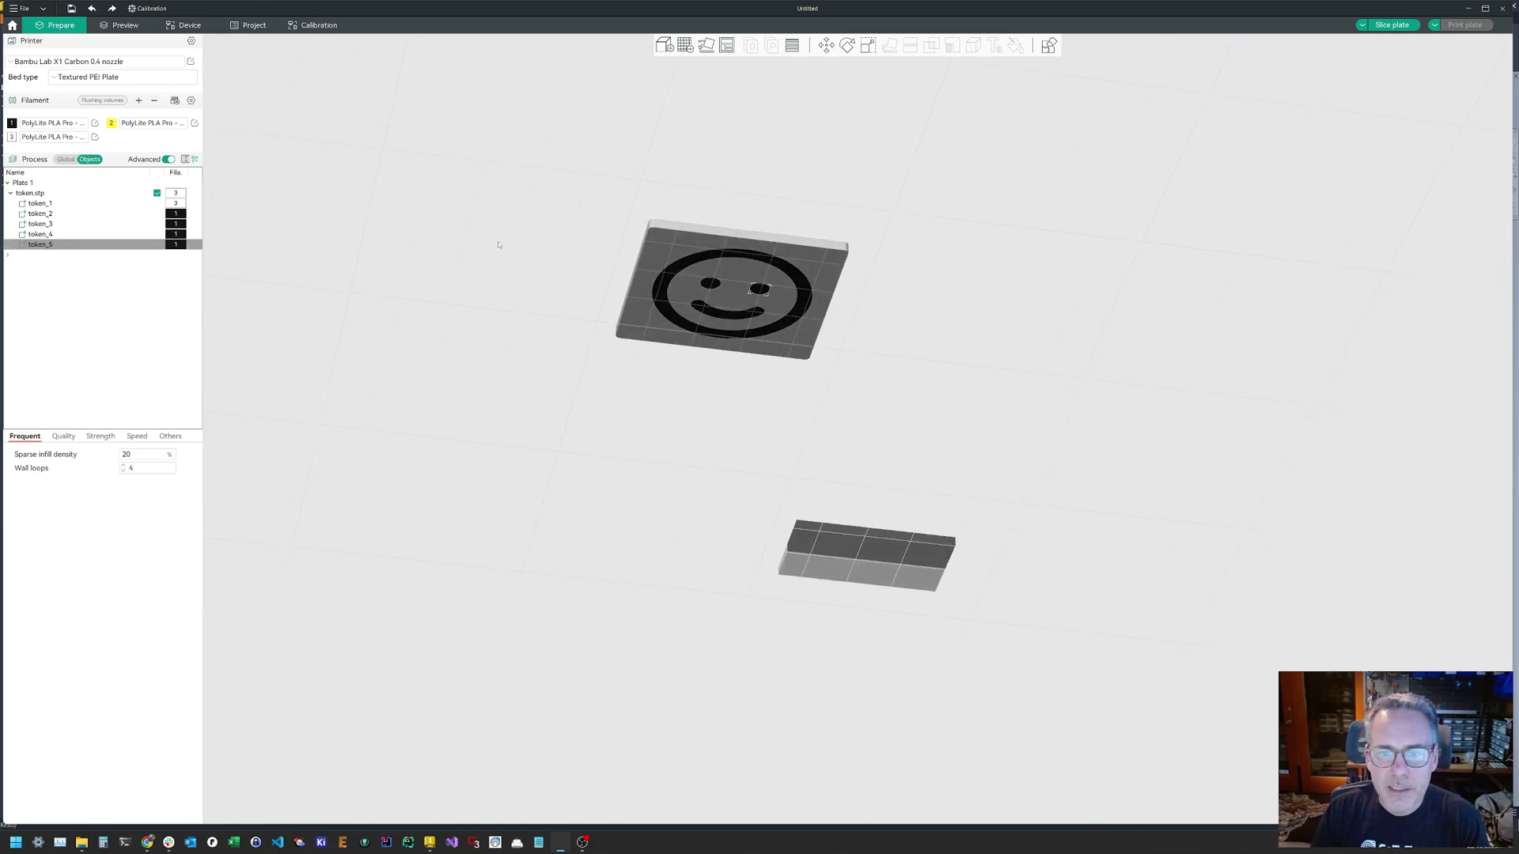
{"action": "key", "text": "1"}
{"action": "scroll", "coordinate": [492, 268], "scroll_direction": "up", "scroll_amount": 5}
{"action": "left_click_drag", "start_coordinate": [490, 275], "coordinate": [498, 276]}
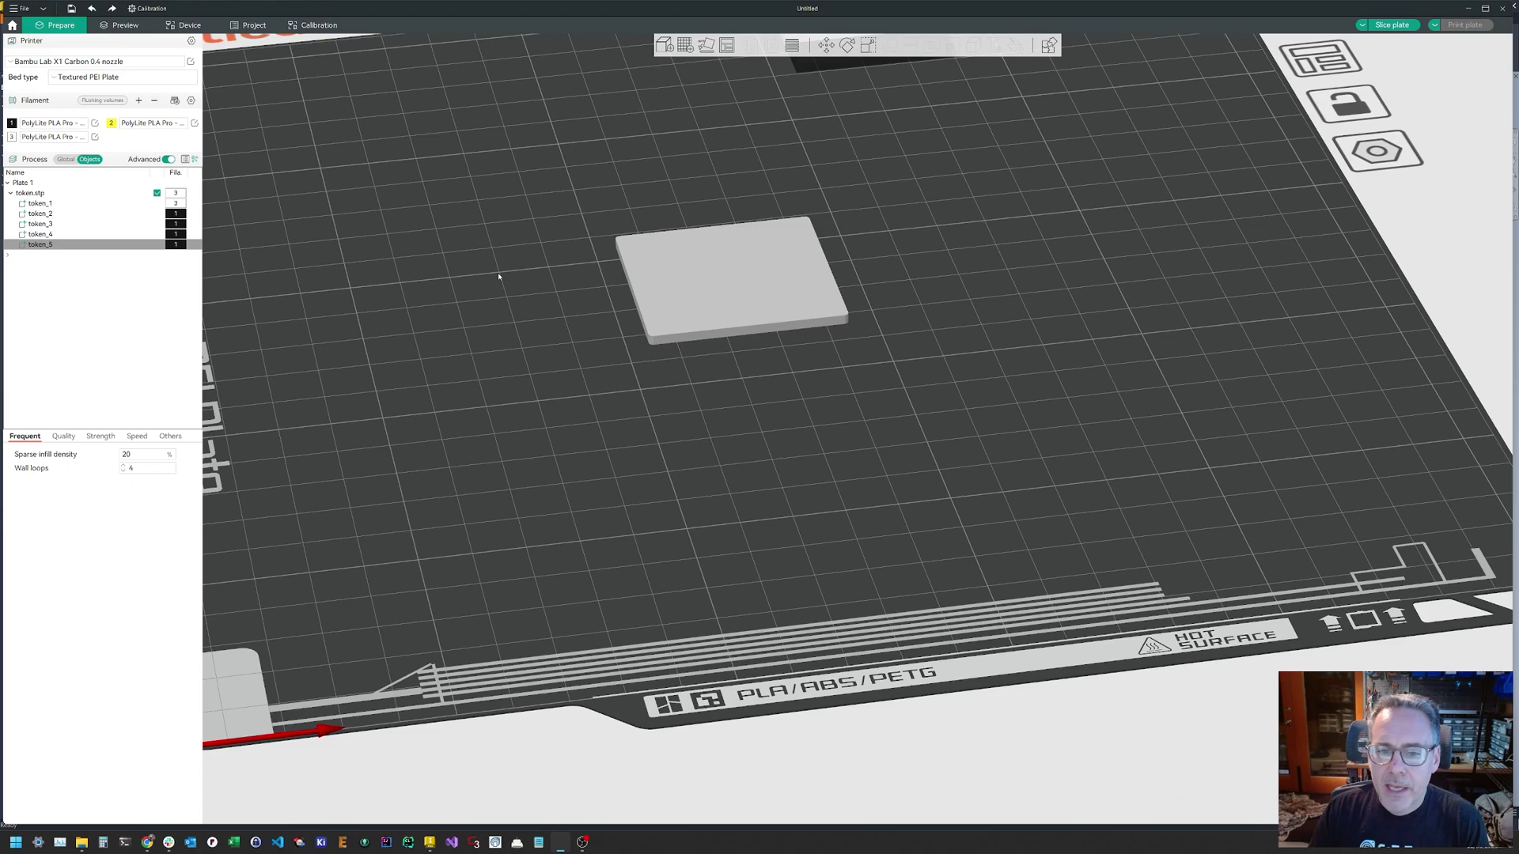
Slice the plate and pull the layer slider down to the lower layers
{"action": "left_click", "coordinate": [1391, 24]}
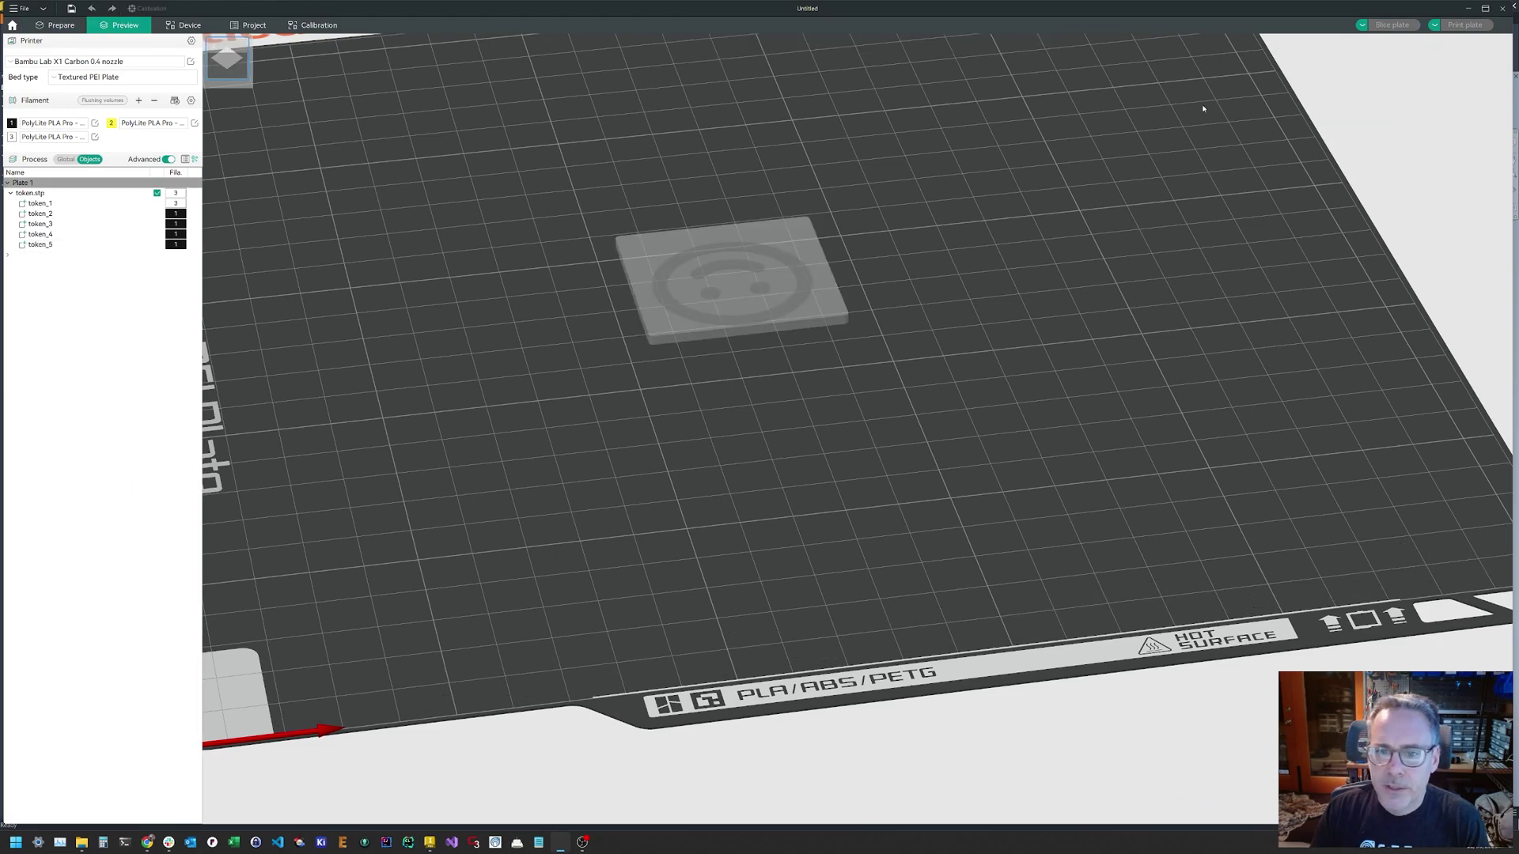
{"action": "middle_click_drag", "start_coordinate": [788, 92], "coordinate": [824, 202]}
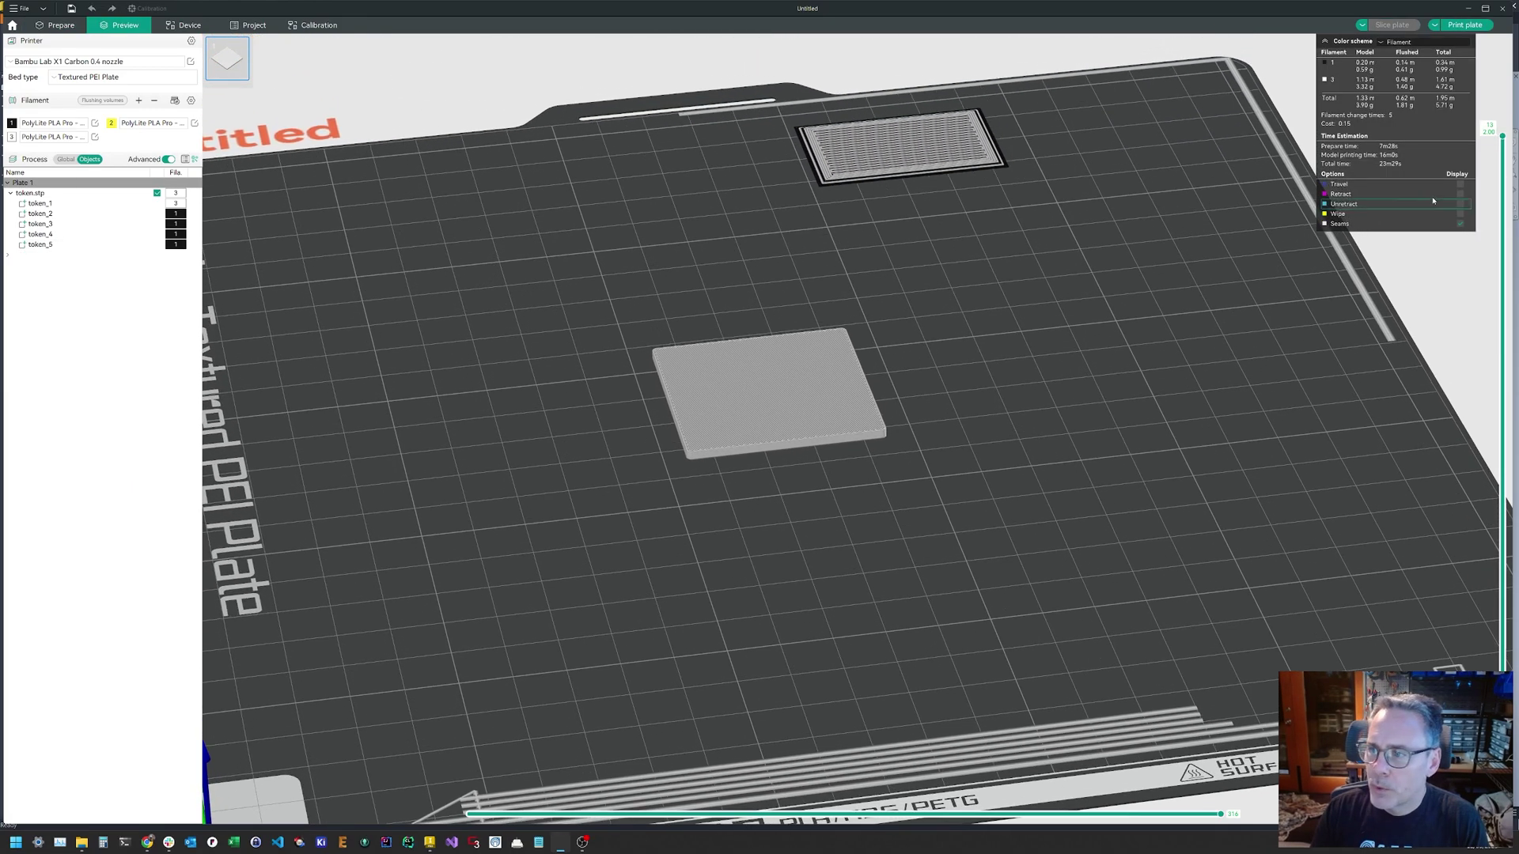
{"action": "left_click_drag", "start_coordinate": [1499, 147], "coordinate": [1500, 664]}
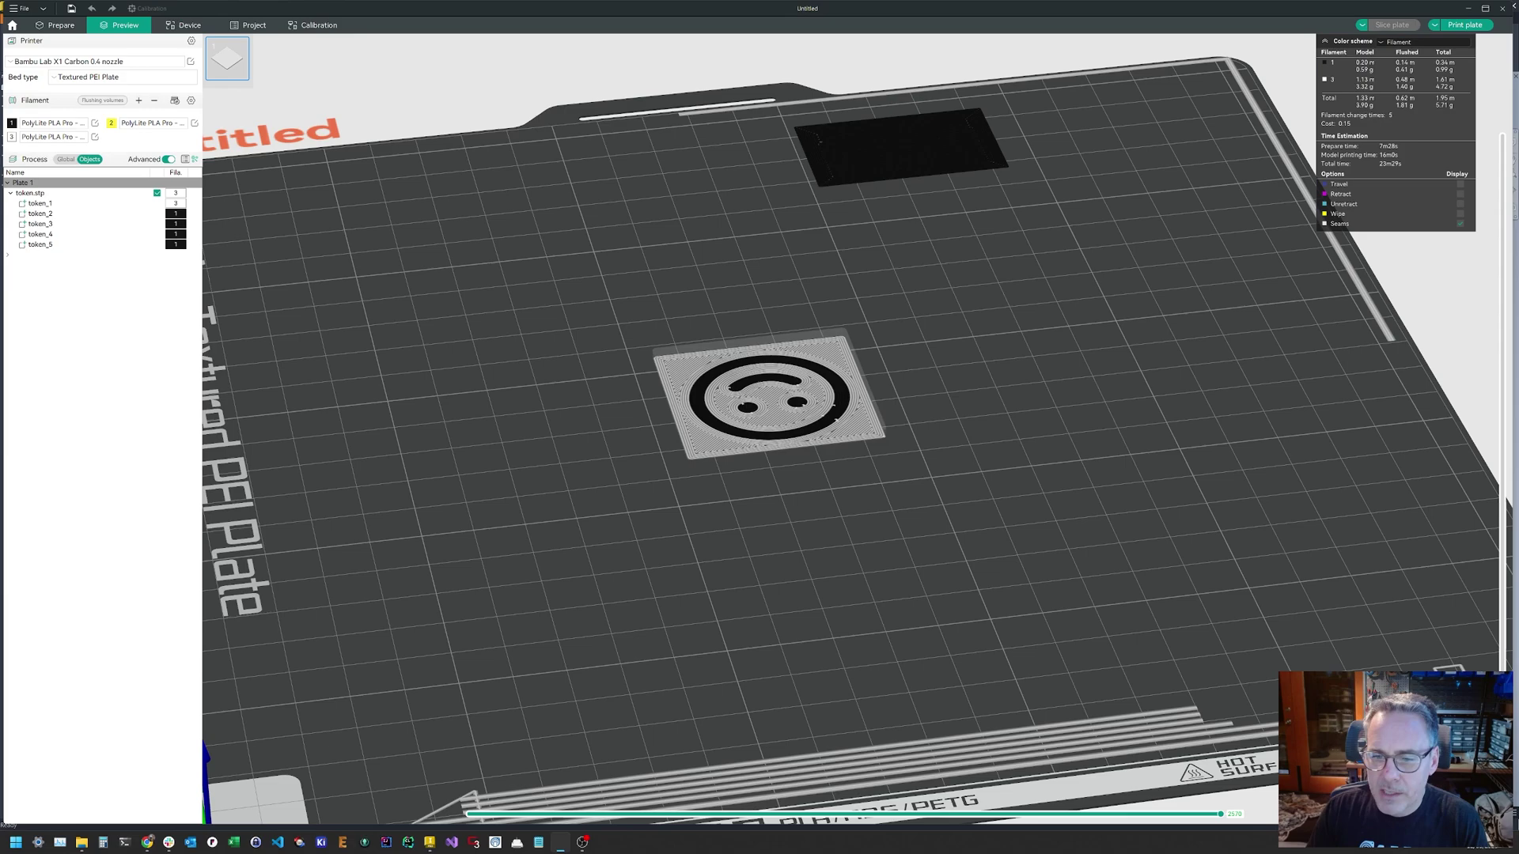
{"action": "left_click_drag", "start_coordinate": [1500, 665], "coordinate": [1509, 617]}
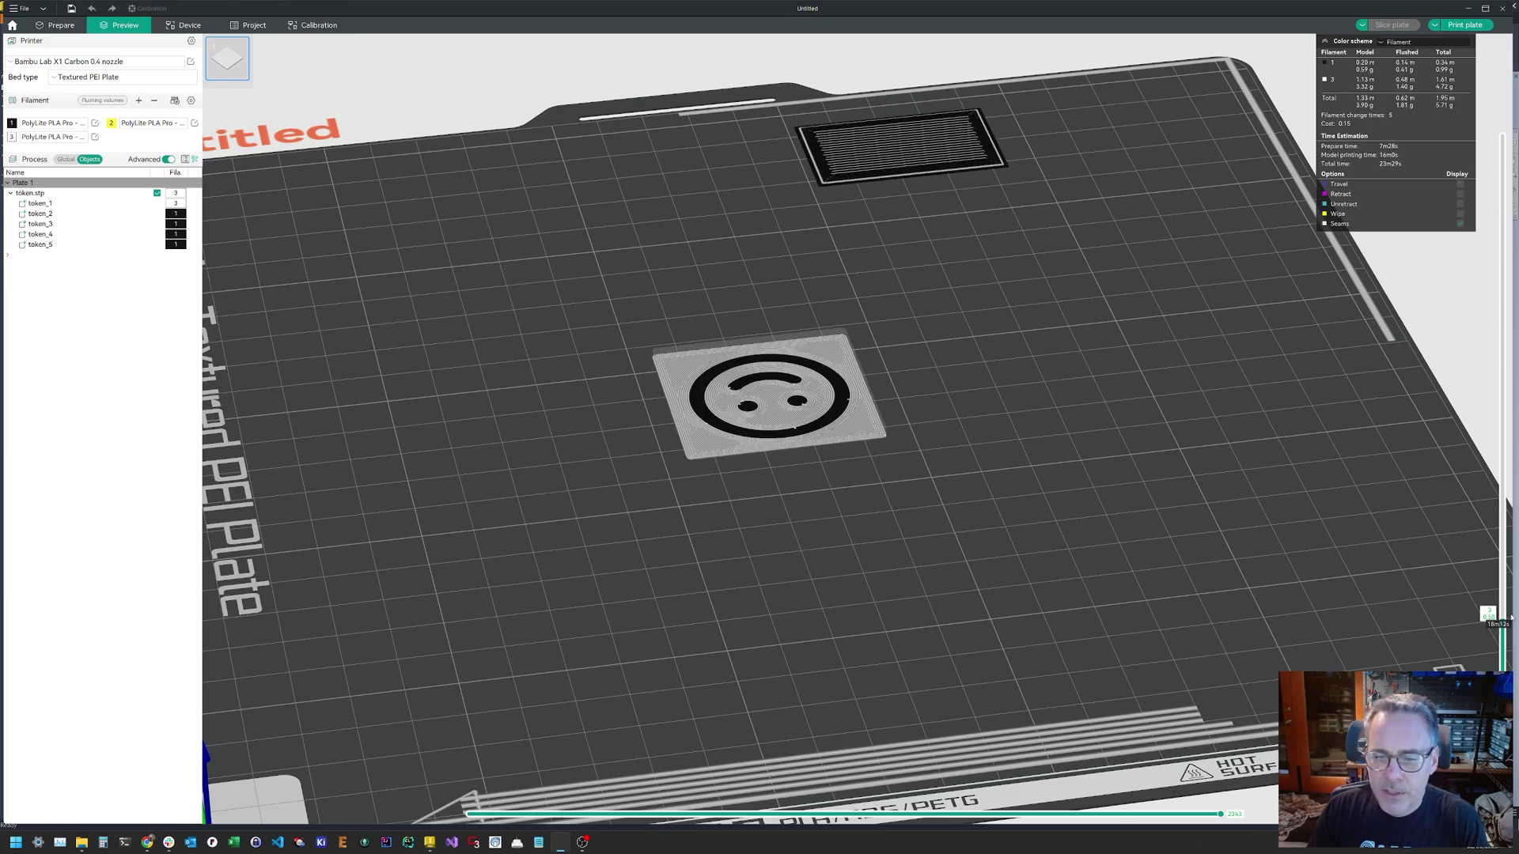
Step between adjacent layers and replay the toolpath to inspect the inlaid smiley
{"action": "key", "text": "Down"}
{"action": "key", "text": "Up"}
{"action": "key", "text": "Down"}
{"action": "key", "text": "Up"}
{"action": "key", "text": "Down"}
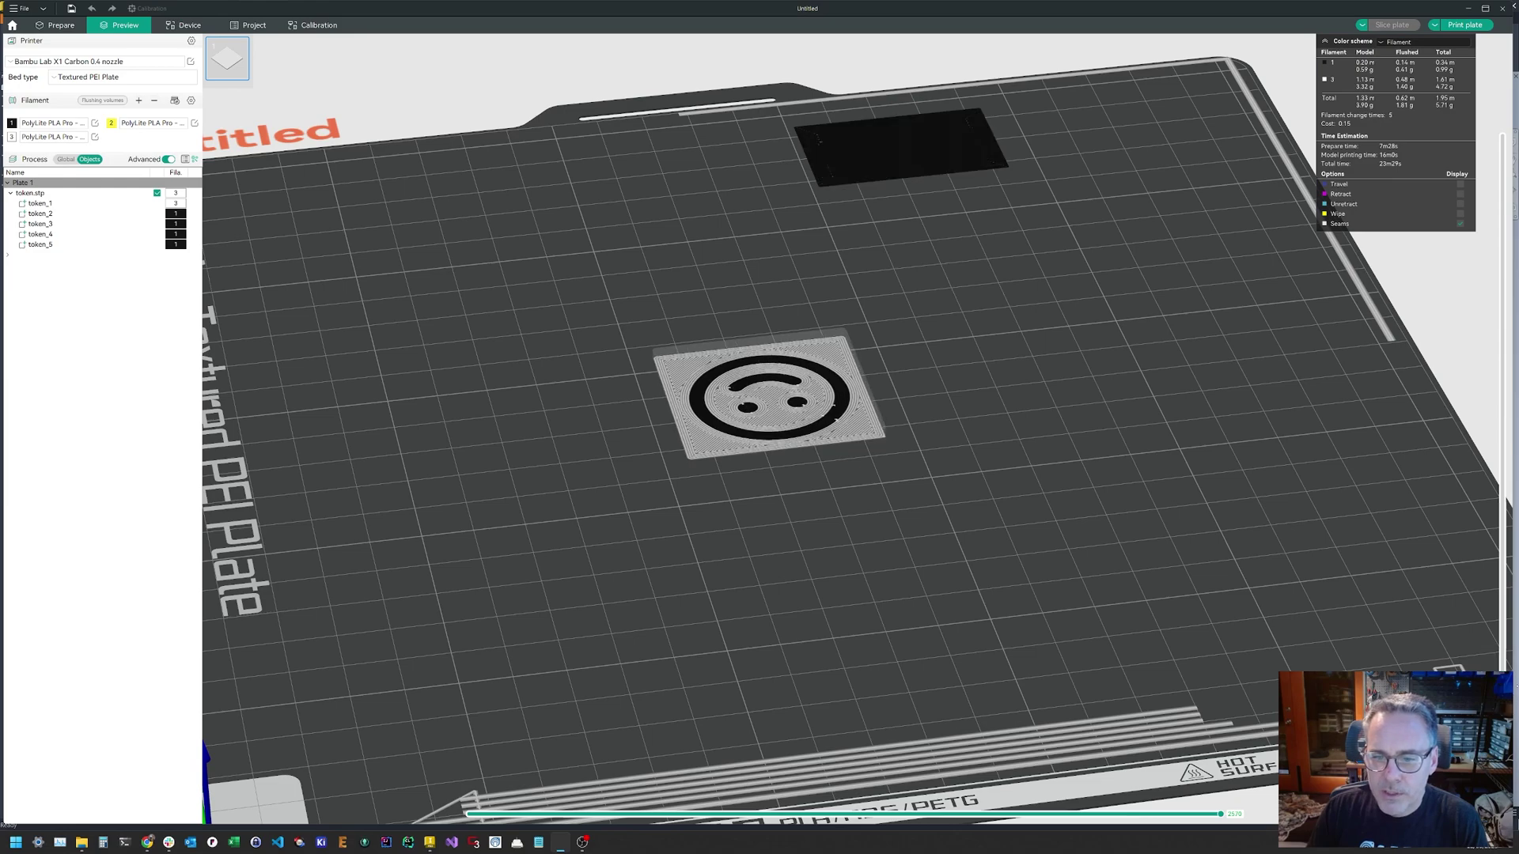
{"action": "key", "text": "Down"}
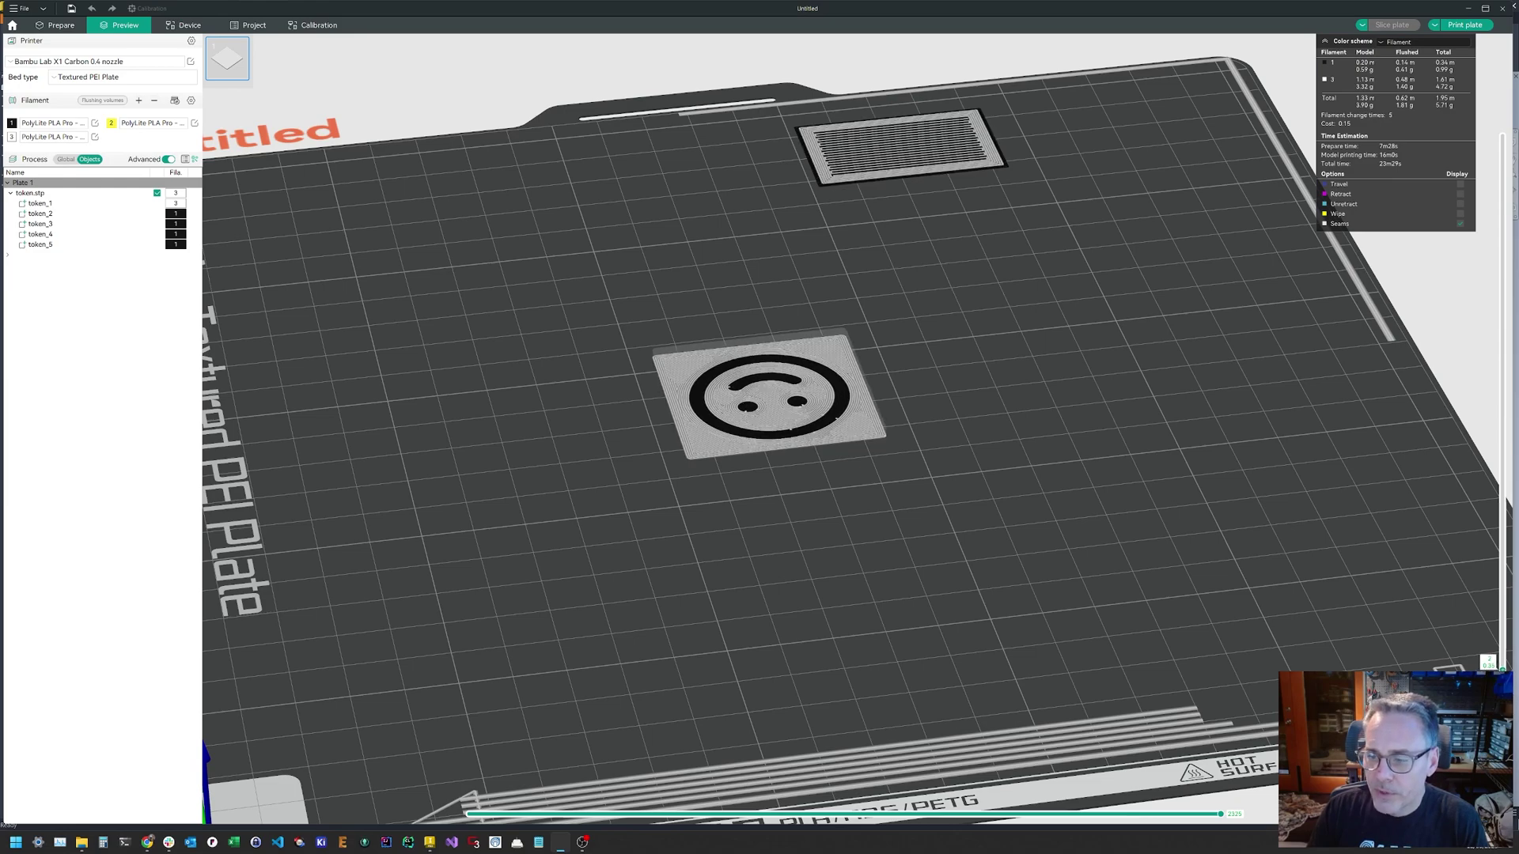
{"action": "key", "text": "Up"}
{"action": "scroll", "coordinate": [774, 538], "scroll_direction": "up", "scroll_amount": 5}
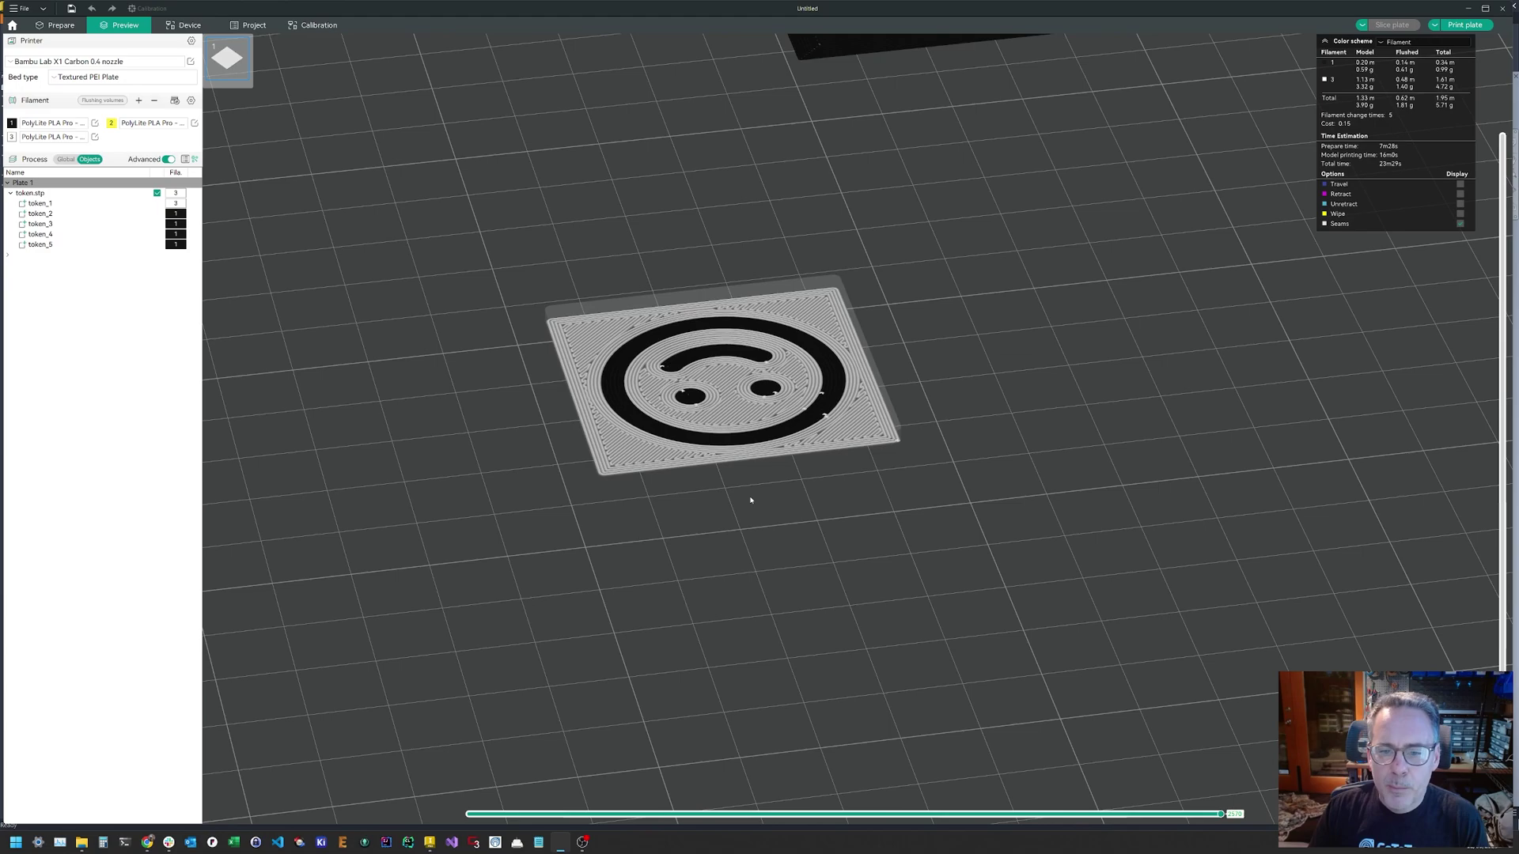
{"action": "mouse_move", "coordinate": [1221, 813]}
{"action": "left_mouse_down"}
{"action": "mouse_move", "coordinate": [466, 815]}
{"action": "mouse_move", "coordinate": [765, 788]}
{"action": "mouse_move", "coordinate": [1223, 814]}
{"action": "left_mouse_up"}
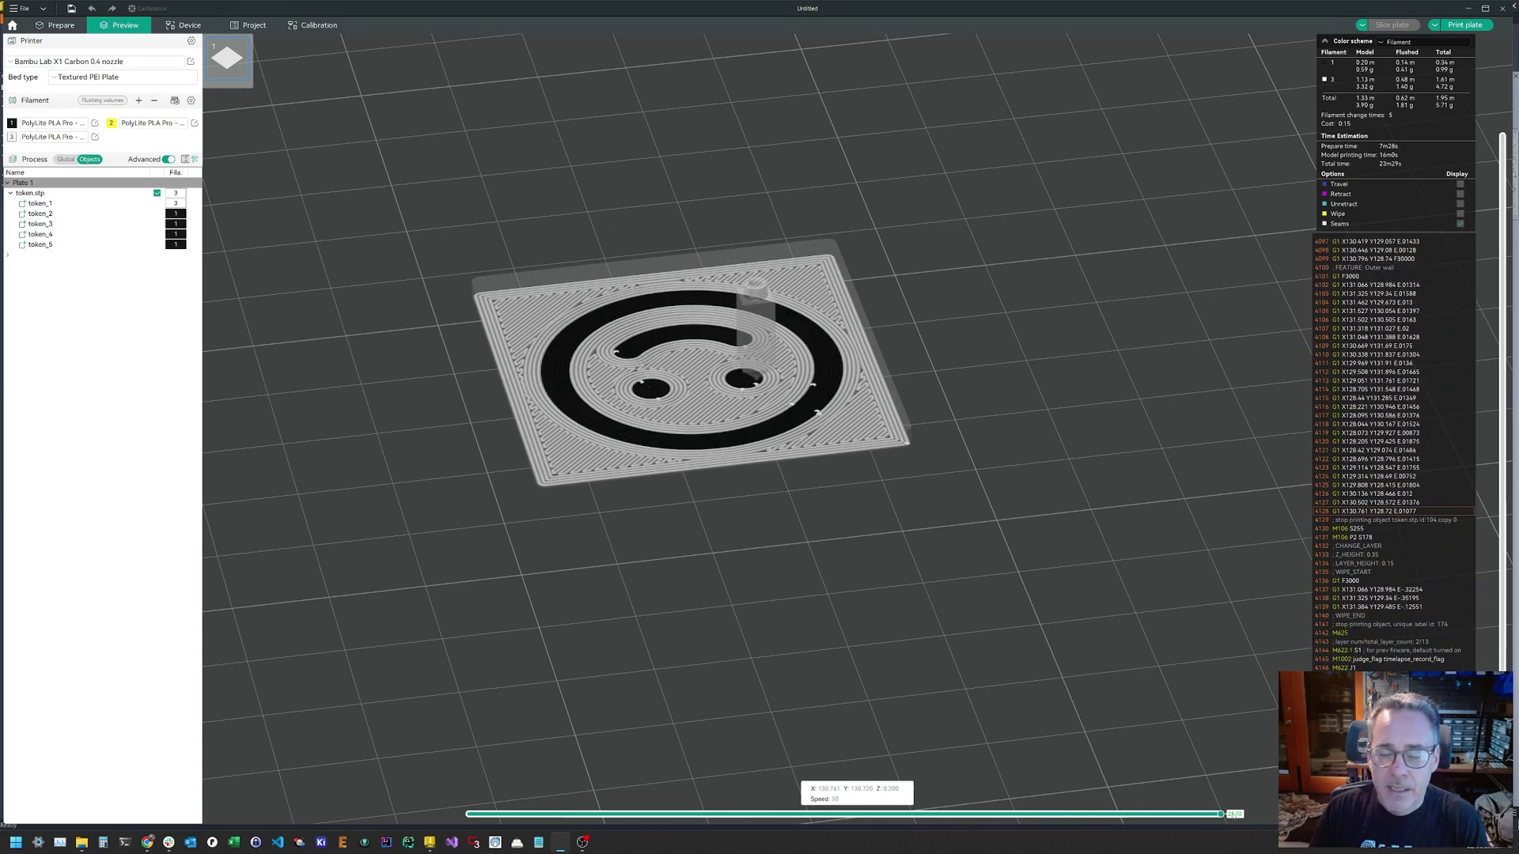
{"action": "scroll", "coordinate": [886, 668], "scroll_direction": "down", "scroll_amount": 5}
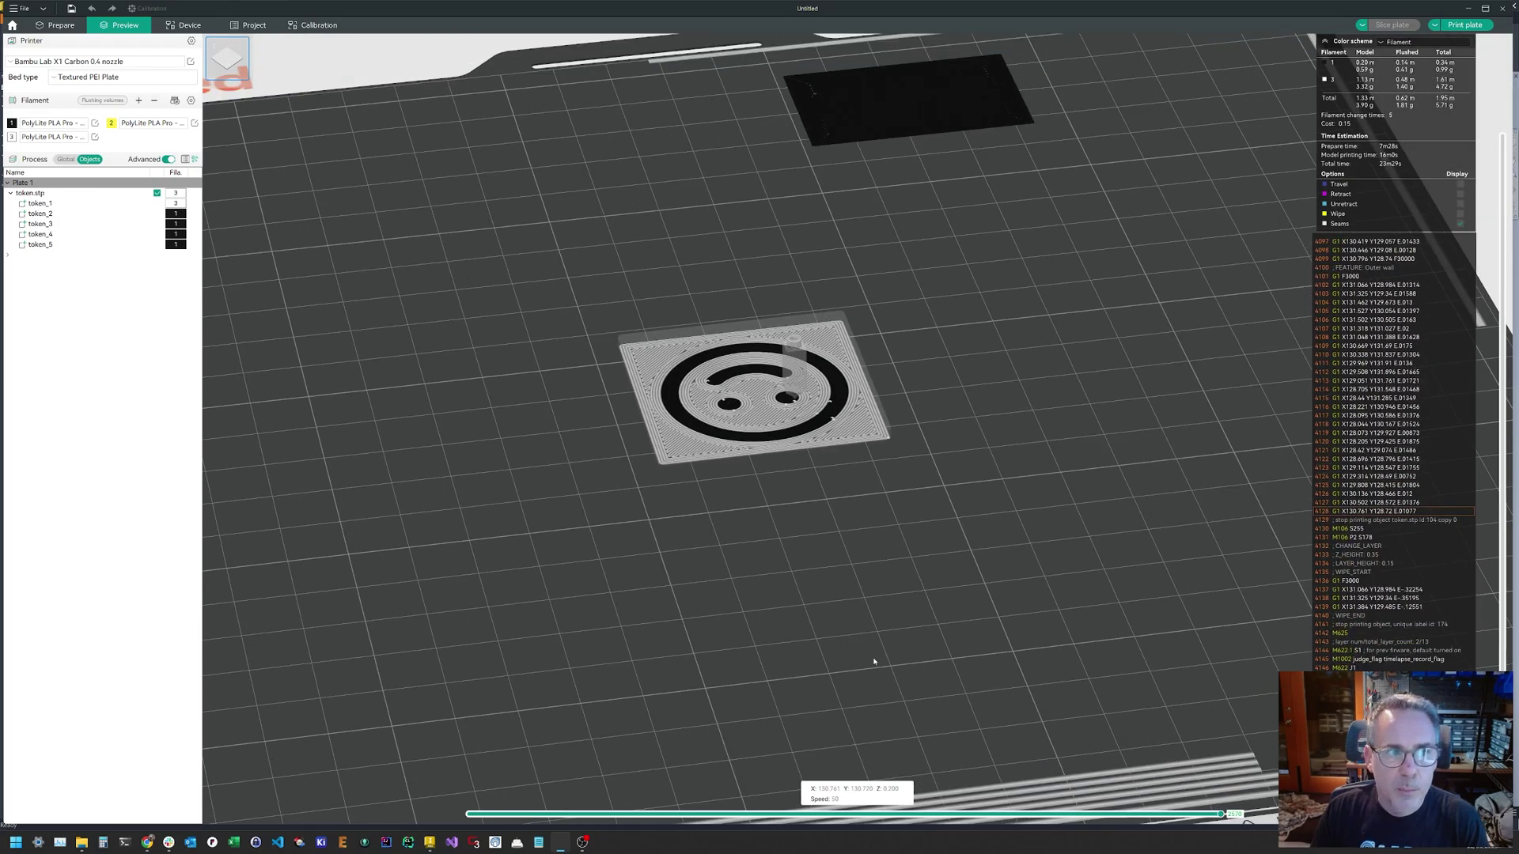
{"action": "scroll", "coordinate": [849, 650], "scroll_direction": "down", "scroll_amount": 6}
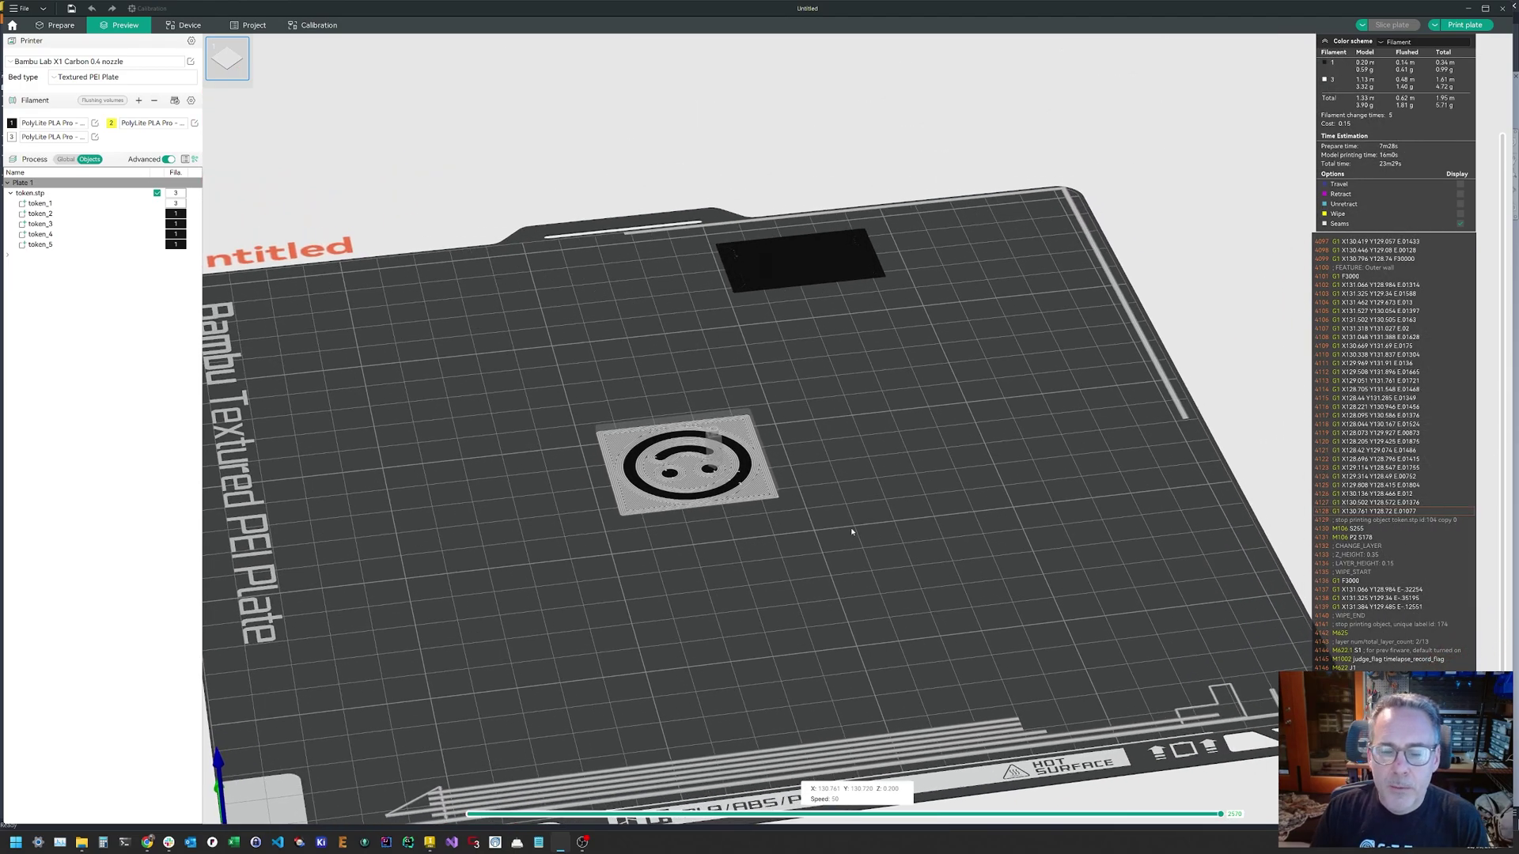
{"action": "middle_click_drag", "start_coordinate": [852, 531], "coordinate": [869, 524]}
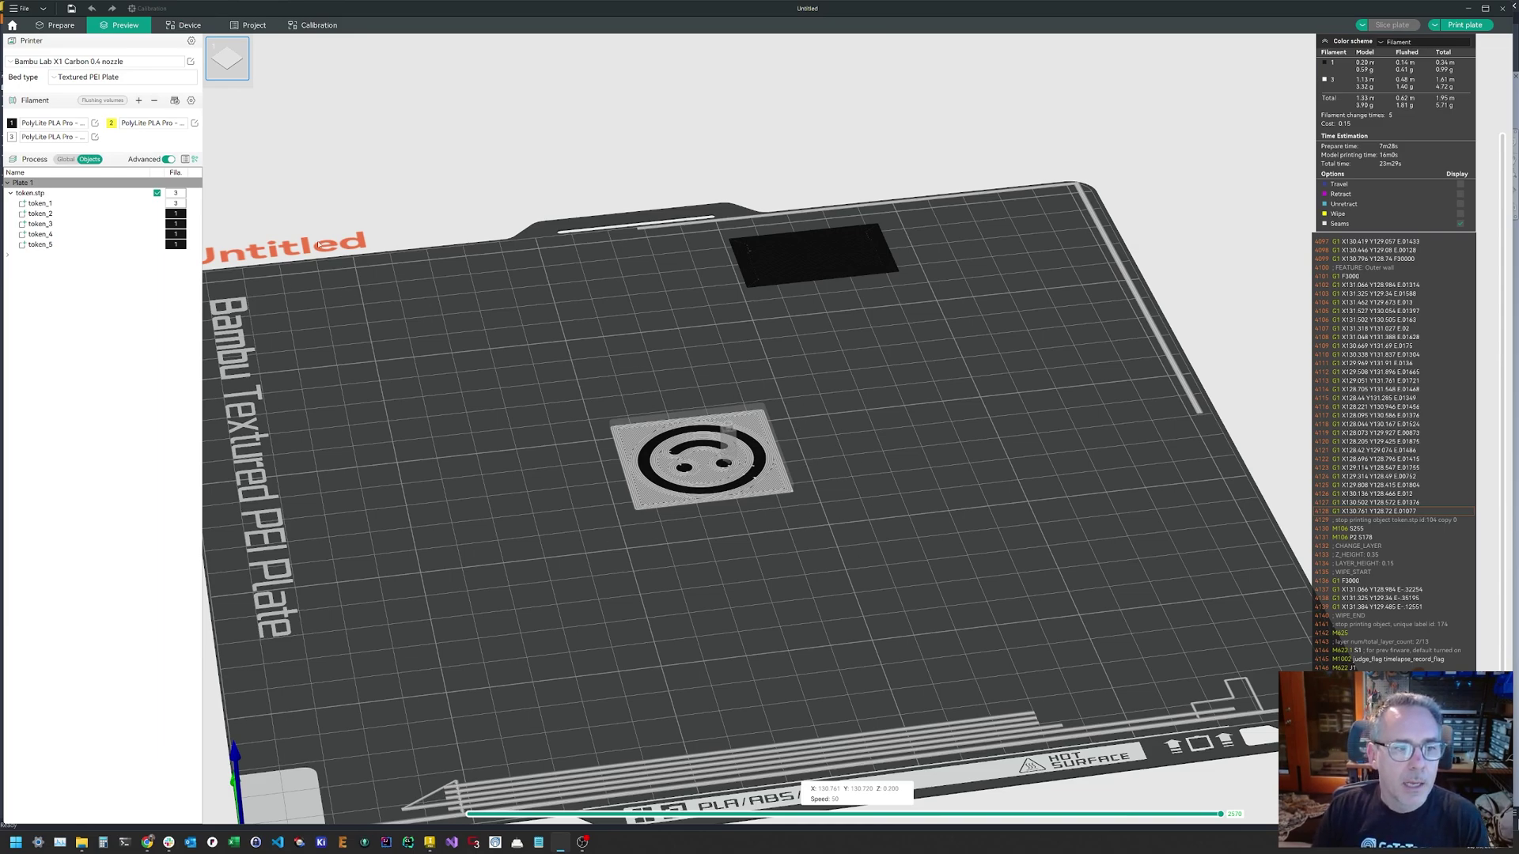
{"action": "left_click", "coordinate": [63, 26]}
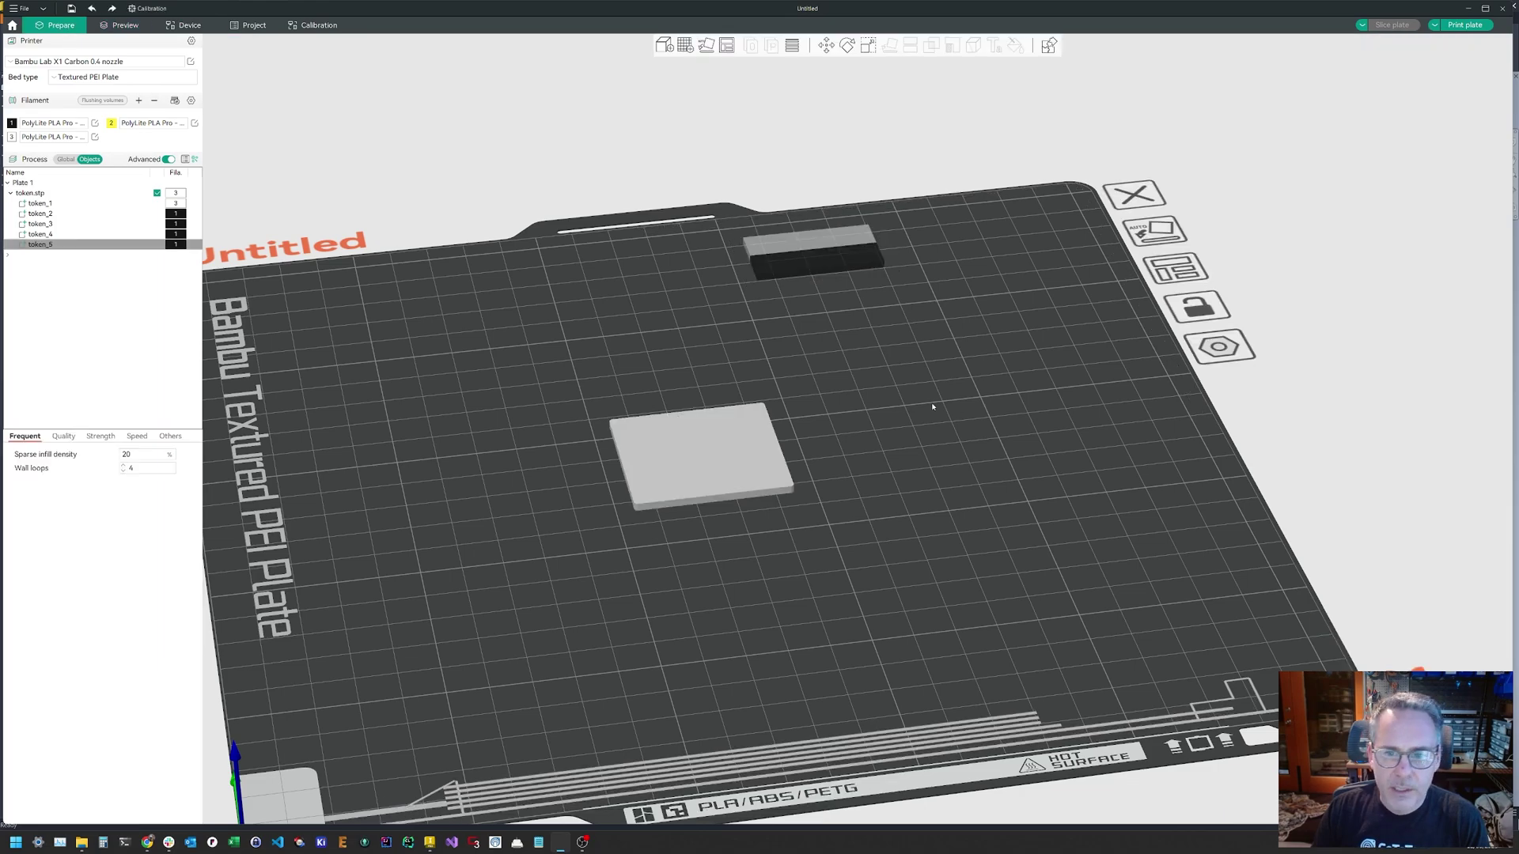
{"action": "left_click", "coordinate": [1218, 347]}
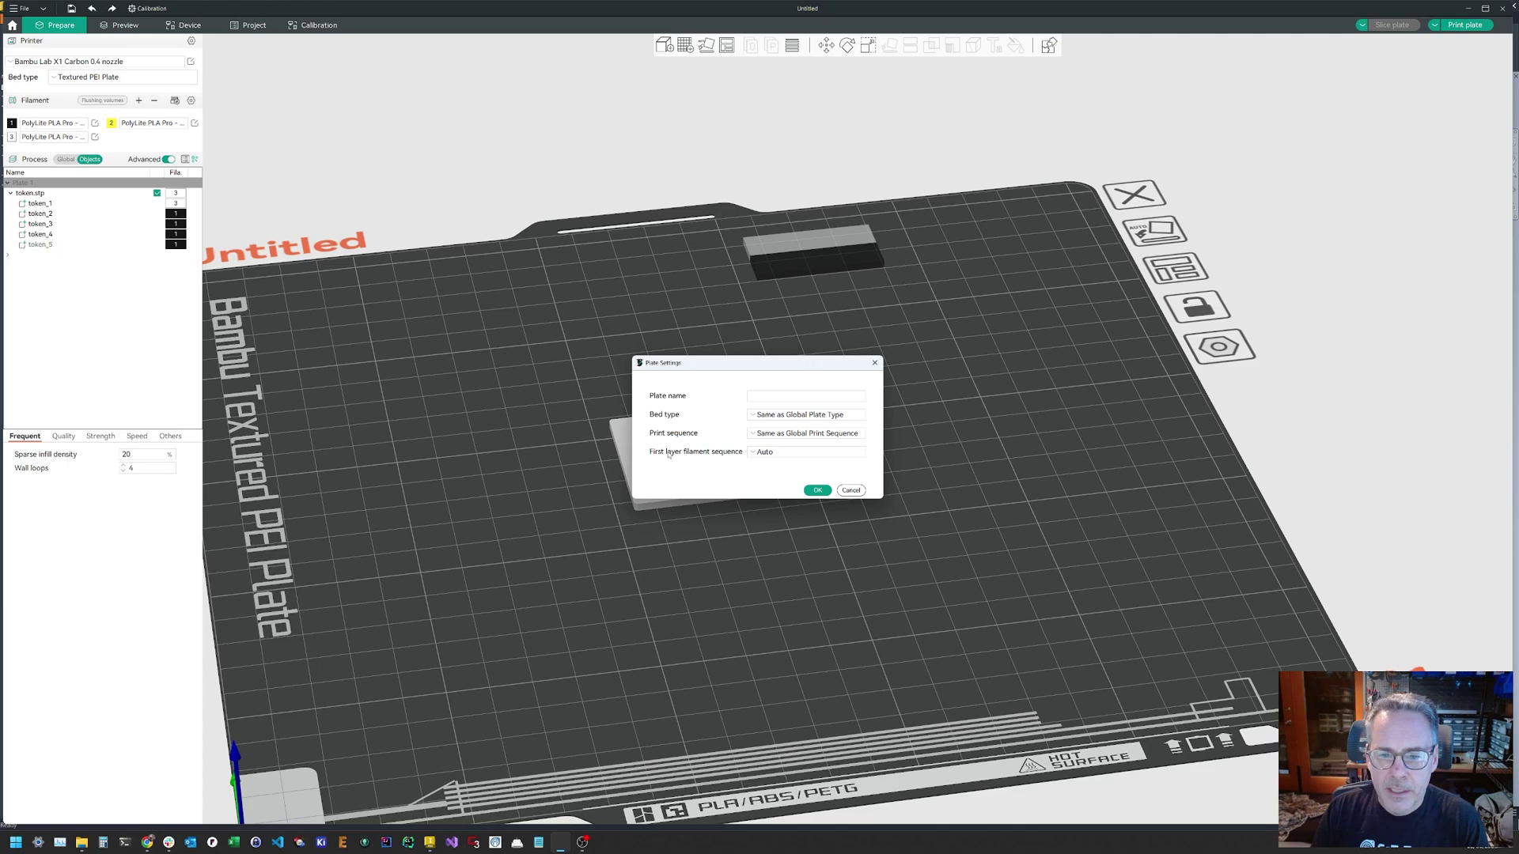
{"action": "left_click", "coordinate": [790, 454]}
{"action": "left_click", "coordinate": [792, 479]}
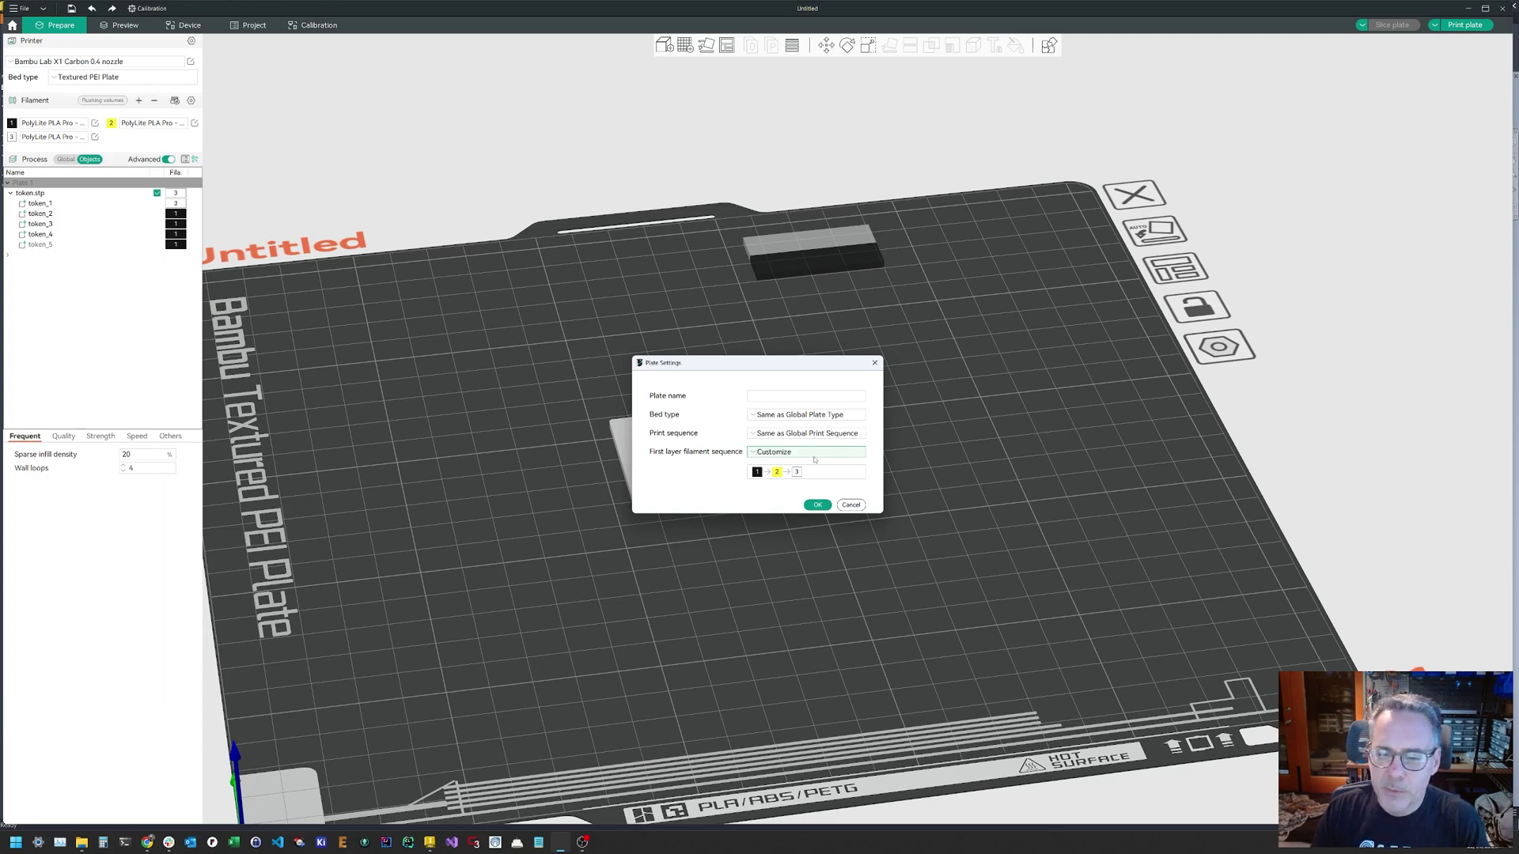
{"action": "left_click", "coordinate": [850, 505]}
{"action": "scroll", "coordinate": [830, 475], "scroll_direction": "down", "scroll_amount": 1}
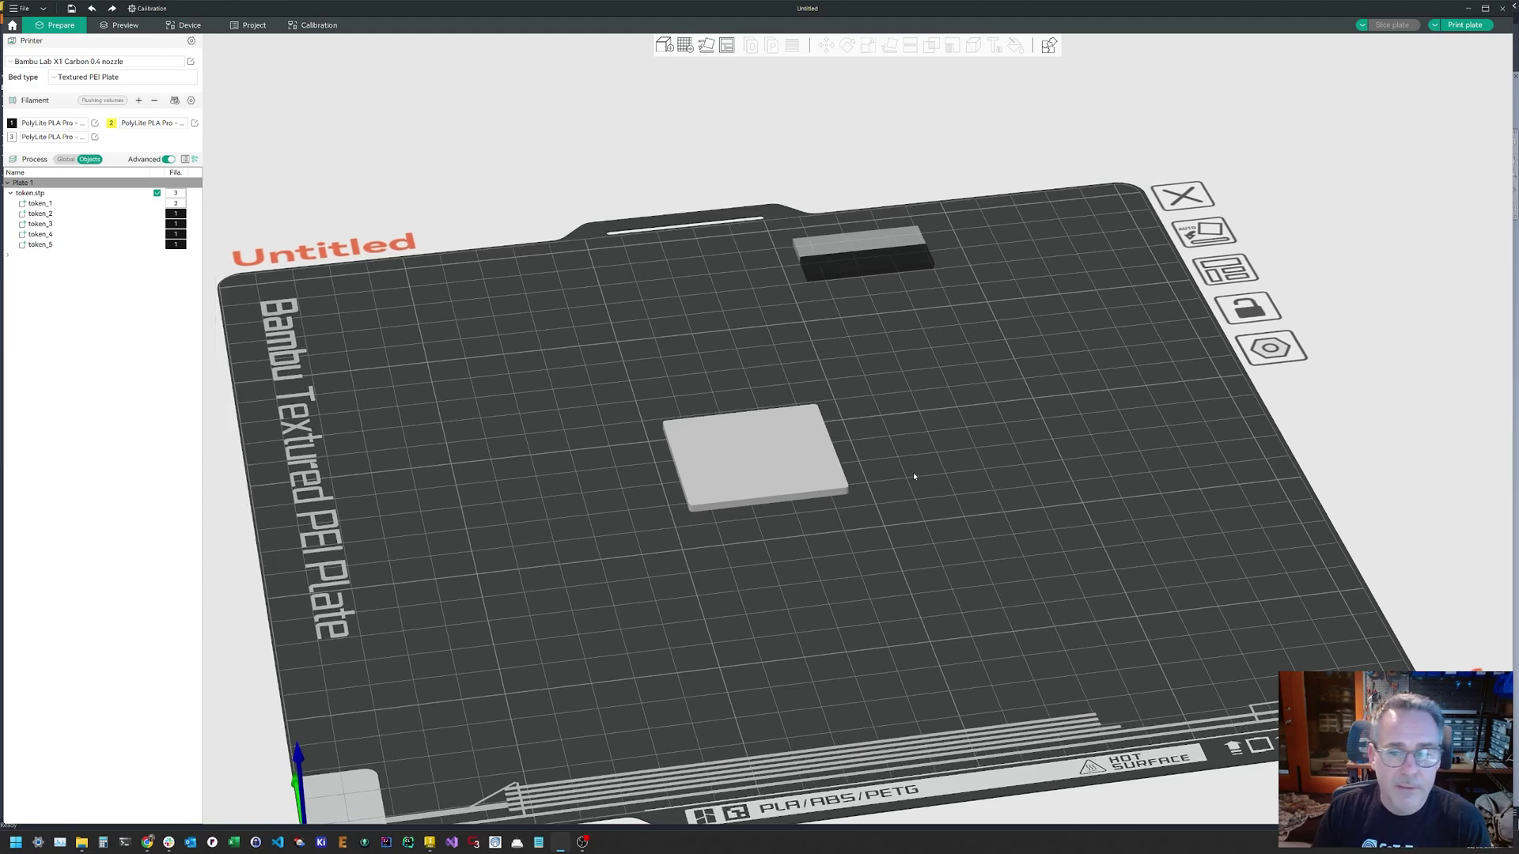
{"action": "scroll", "coordinate": [863, 491], "scroll_direction": "up", "scroll_amount": 1}
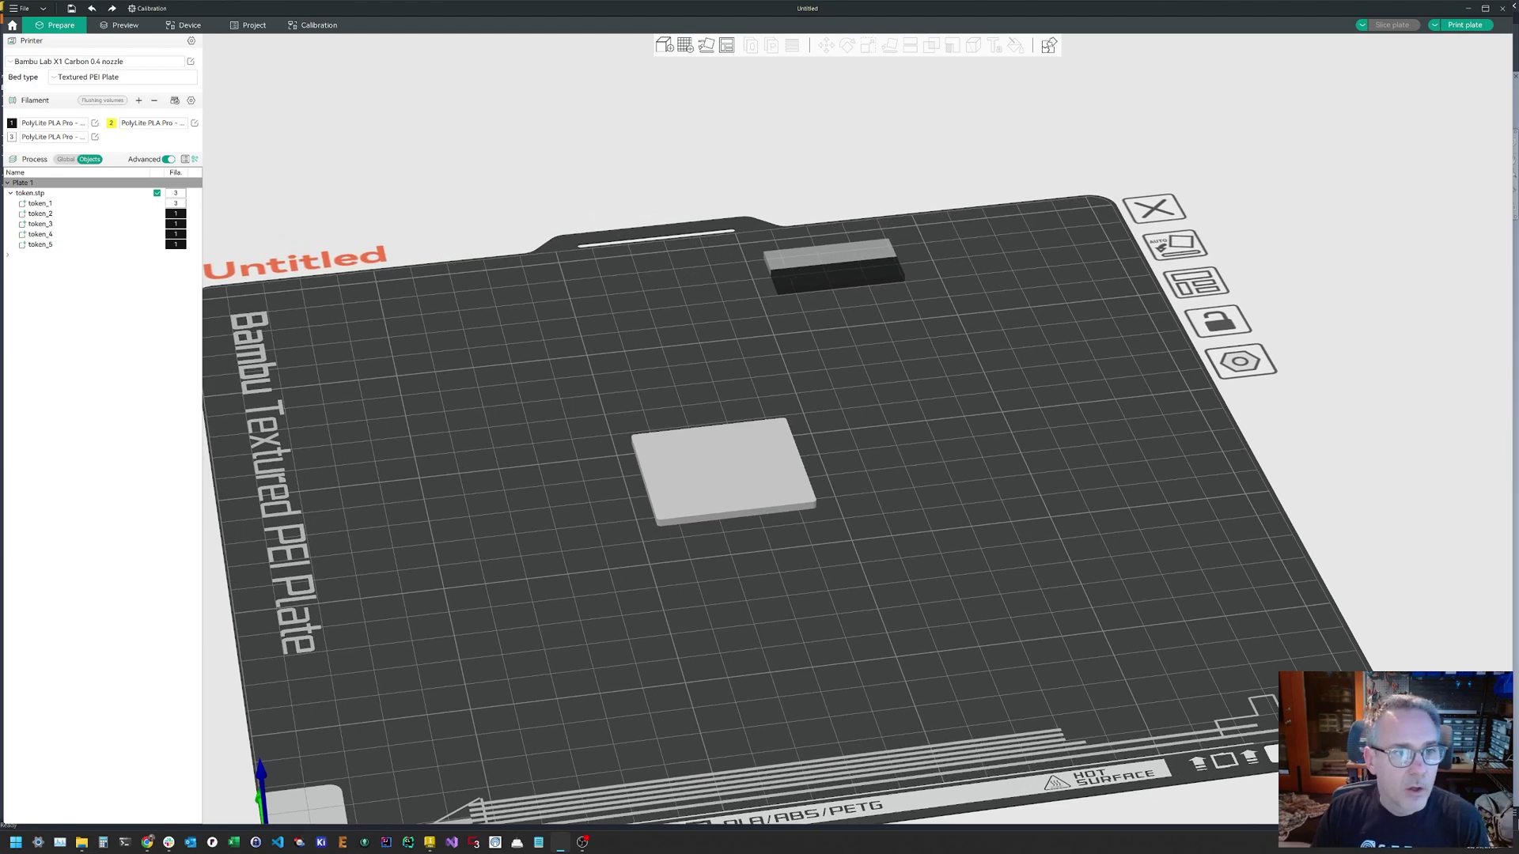
{"action": "left_click", "coordinate": [122, 25]}
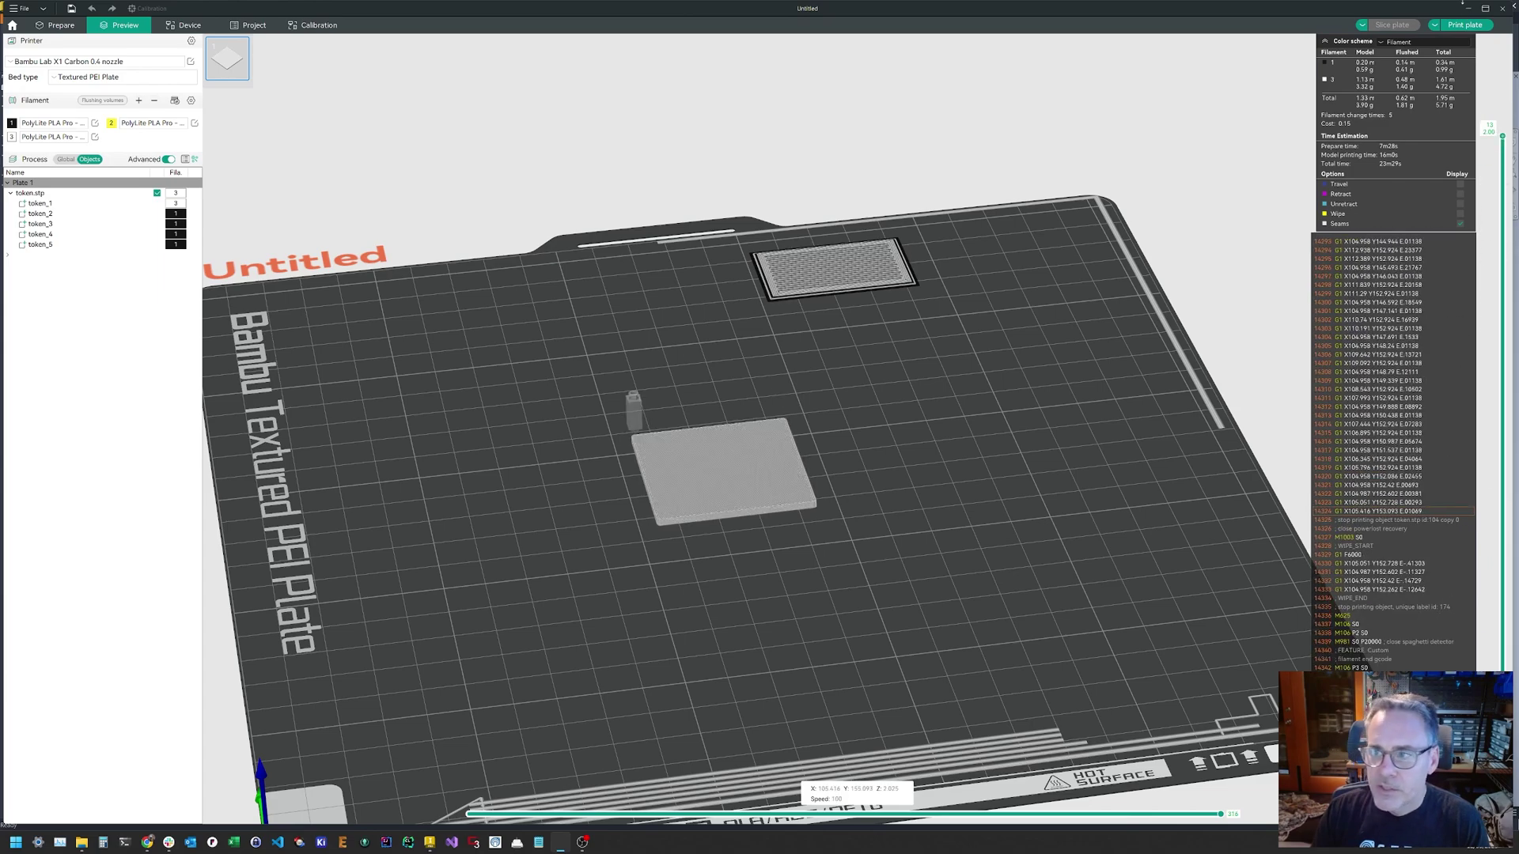
Open the Send print job dialog for the sliced token plate on the Bambu X1C
{"action": "left_click", "coordinate": [1465, 24]}
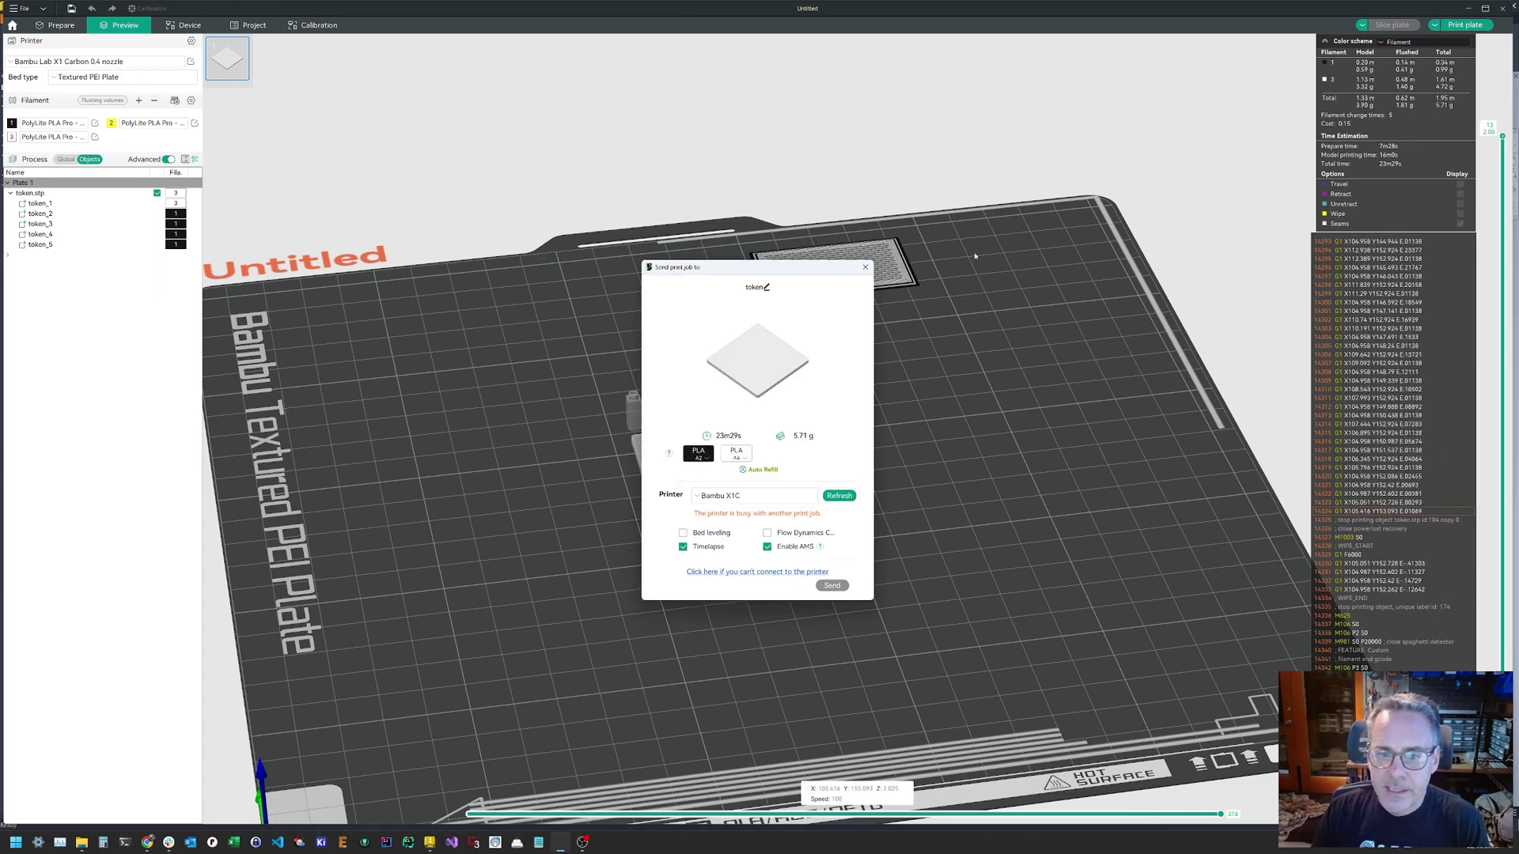